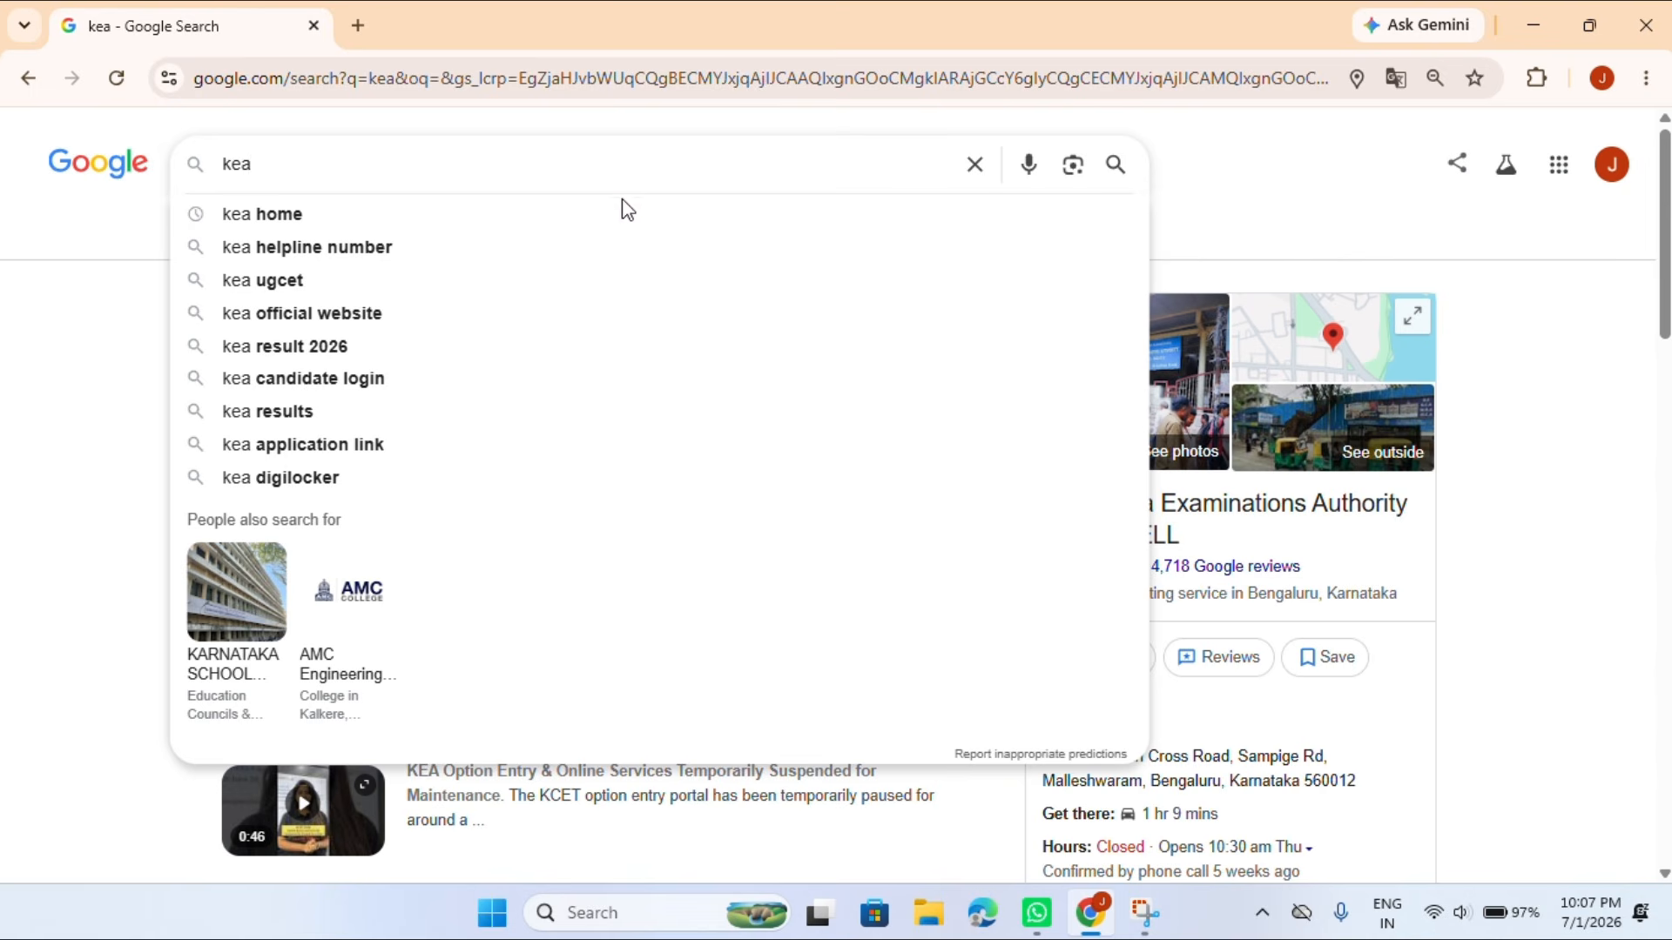
pyautogui.click(86, 335)
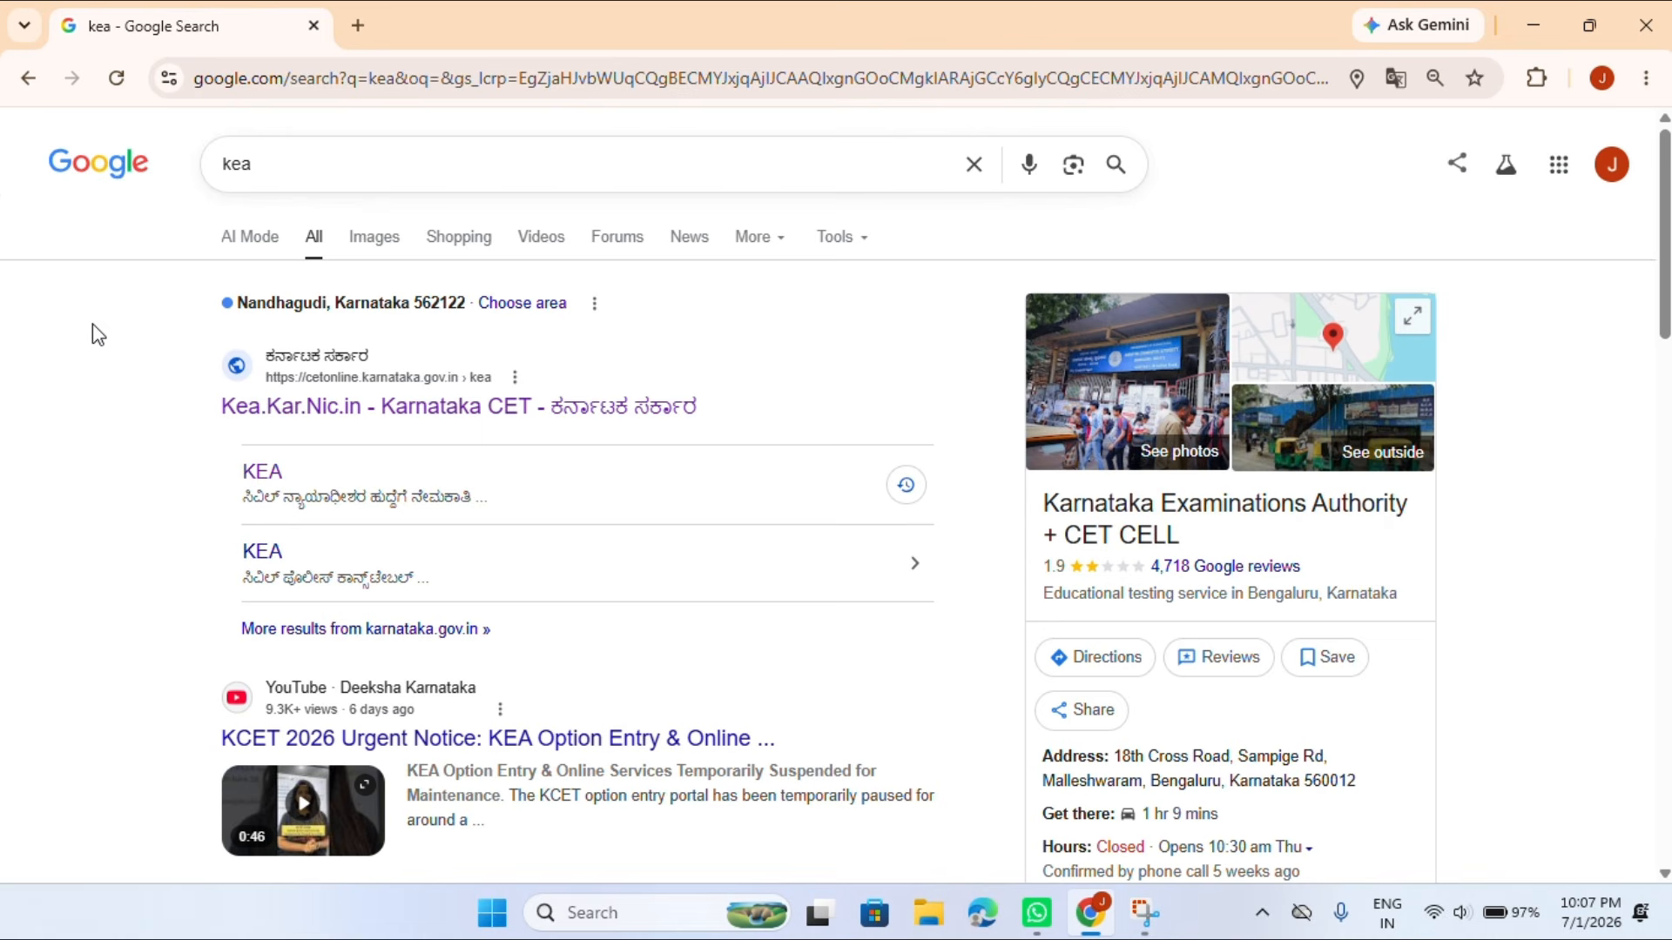
pyautogui.click(325, 174)
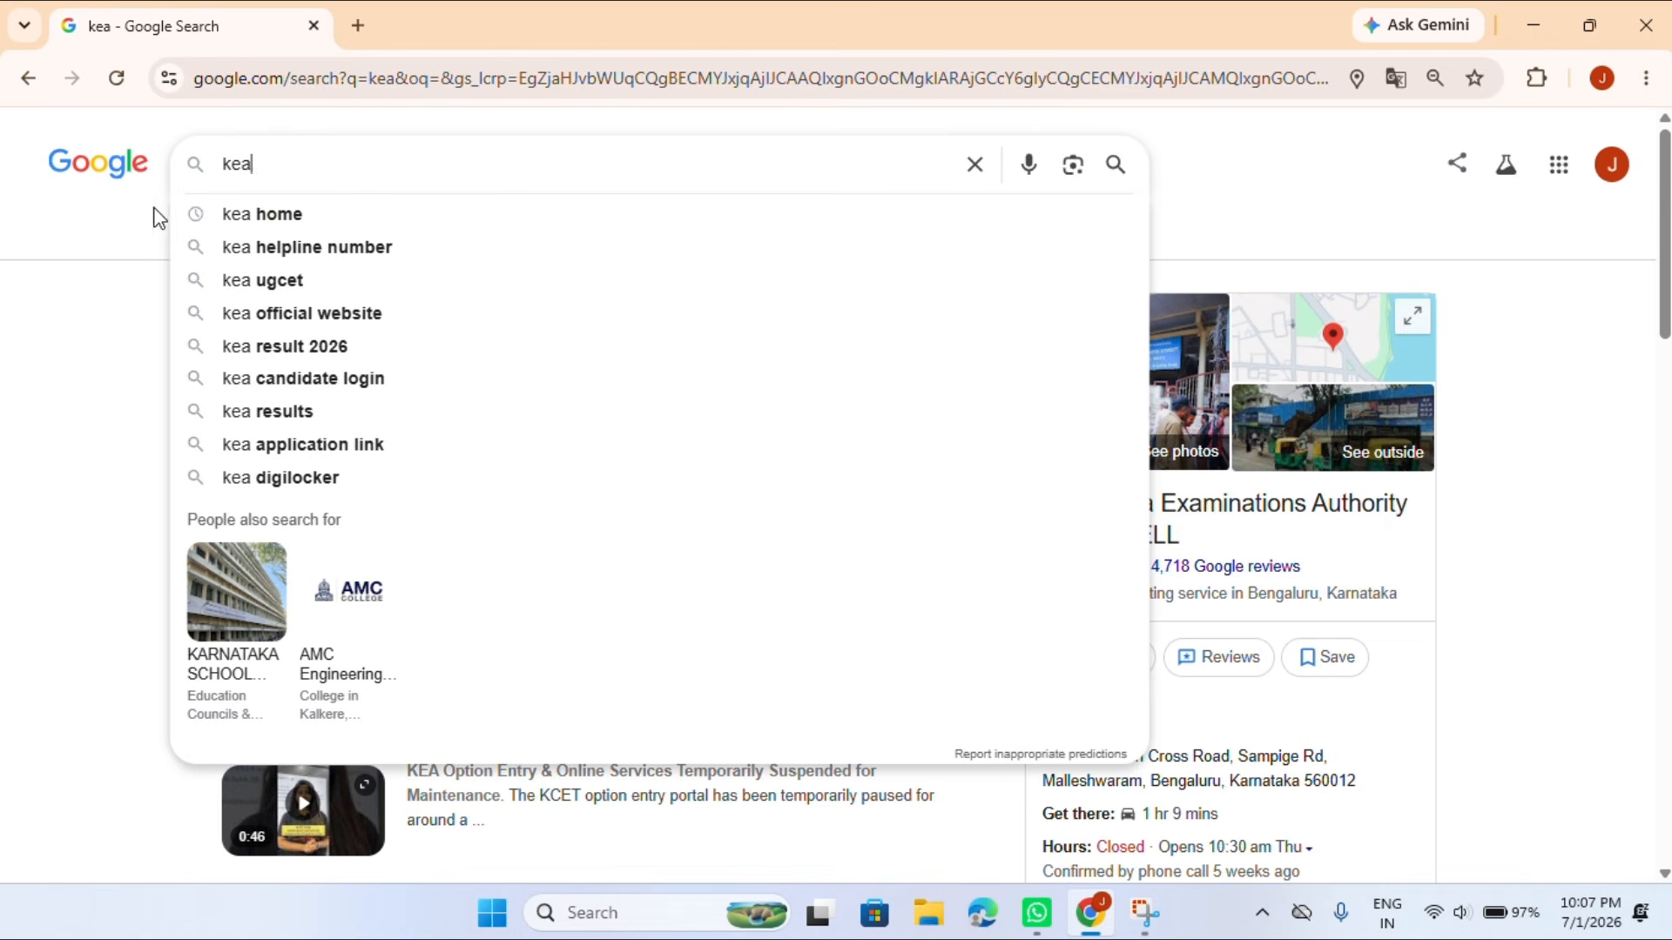
pyautogui.click(75, 250)
pyautogui.click(327, 177)
pyautogui.click(75, 282)
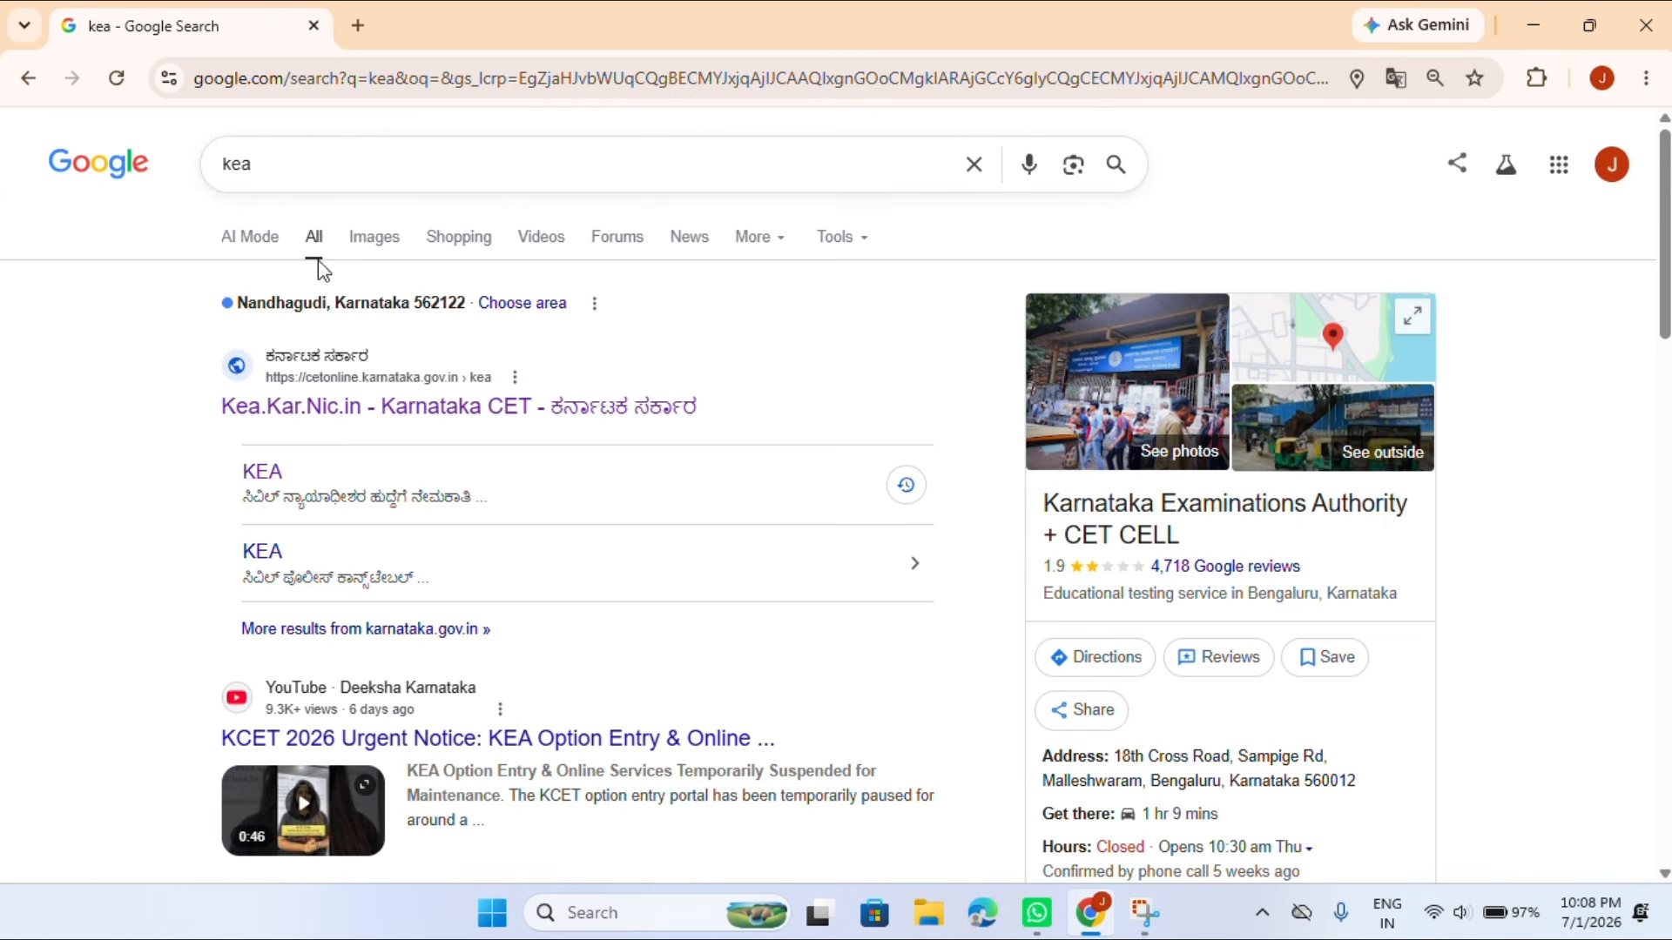
# Open the KEA website and follow the Armed Police Constable (CAR/DAR) (RPC) 2026 recruitment to its online application link dated 22.06.2026.
pyautogui.click(387, 406)
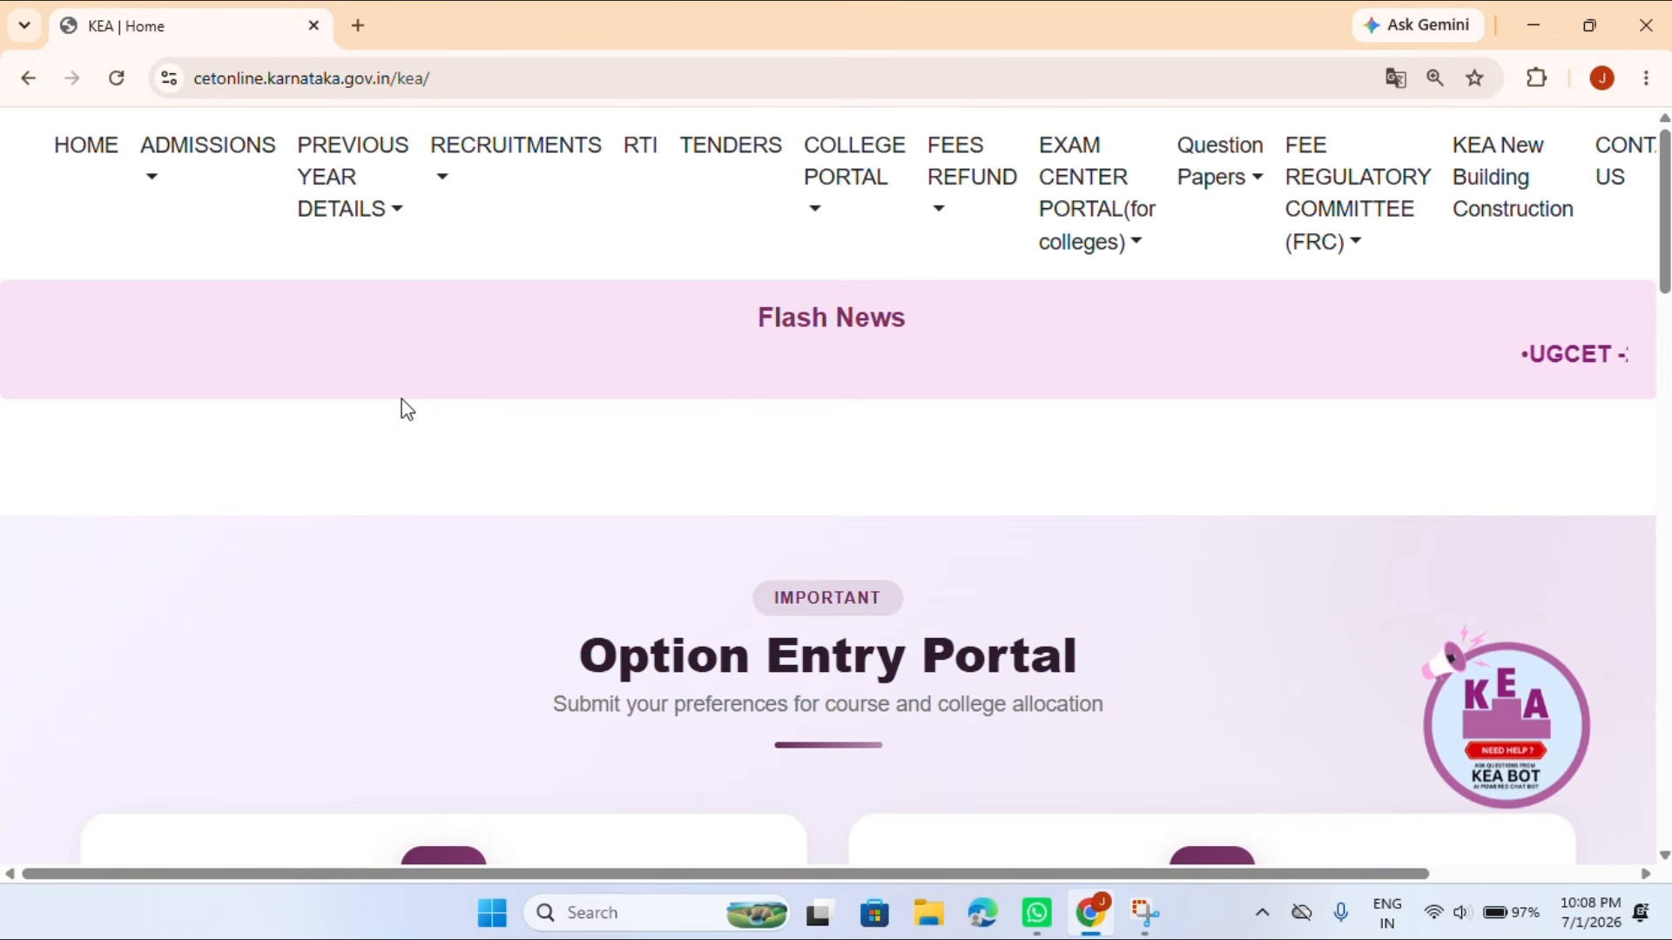
pyautogui.click(451, 178)
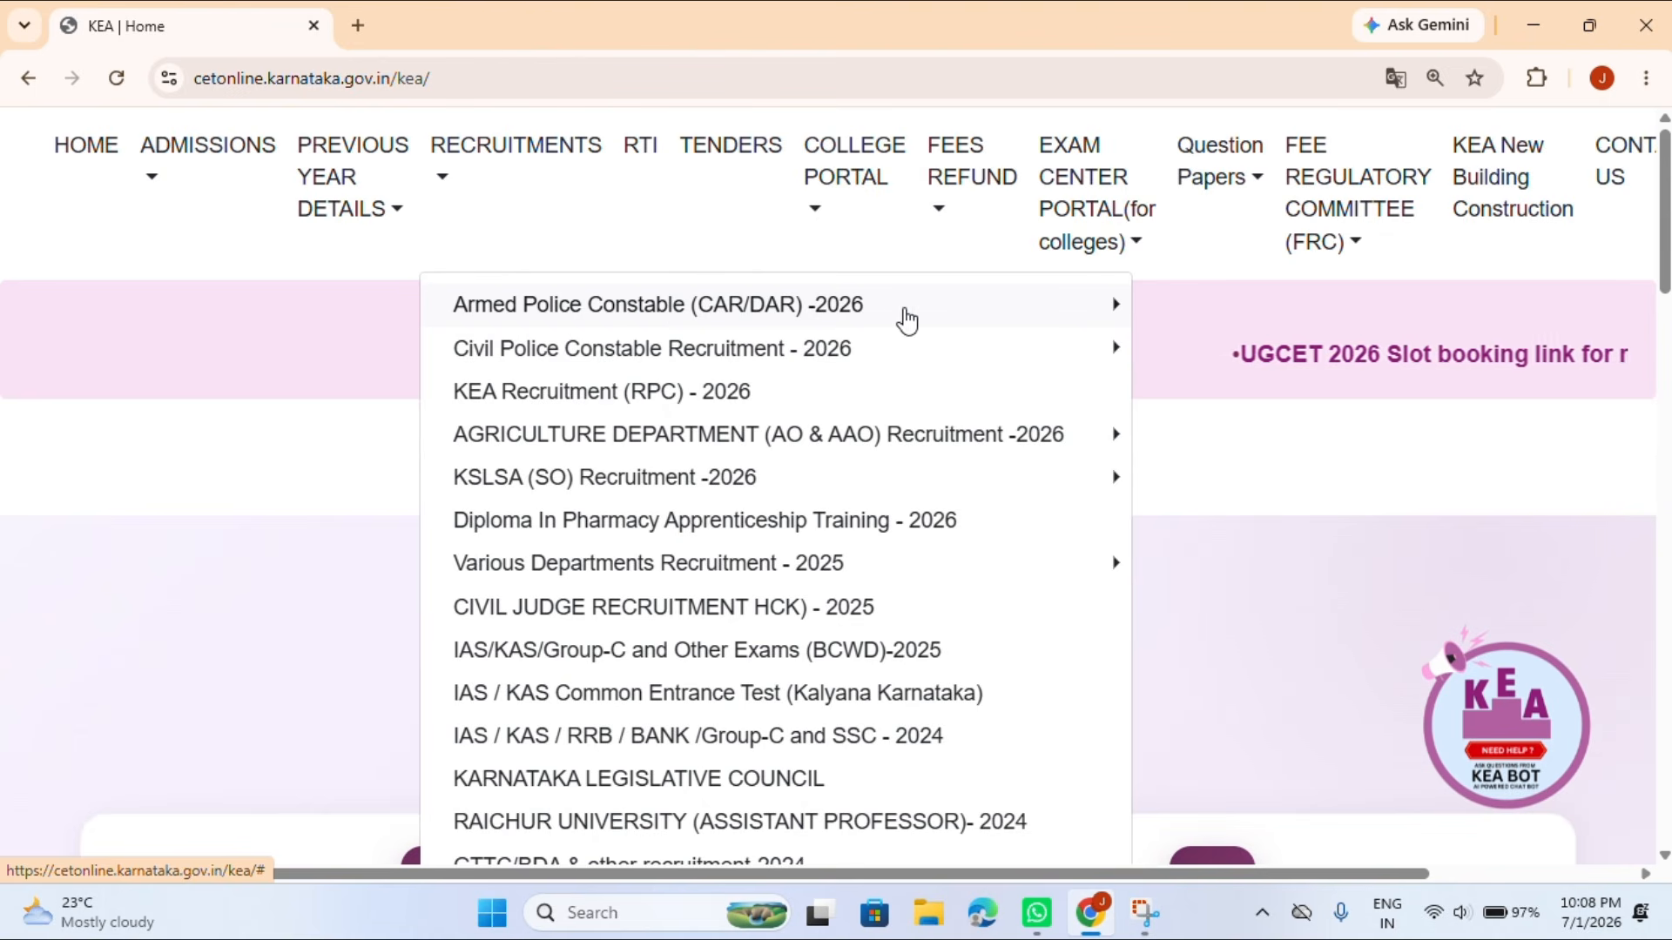
pyautogui.moveTo(1009, 314)
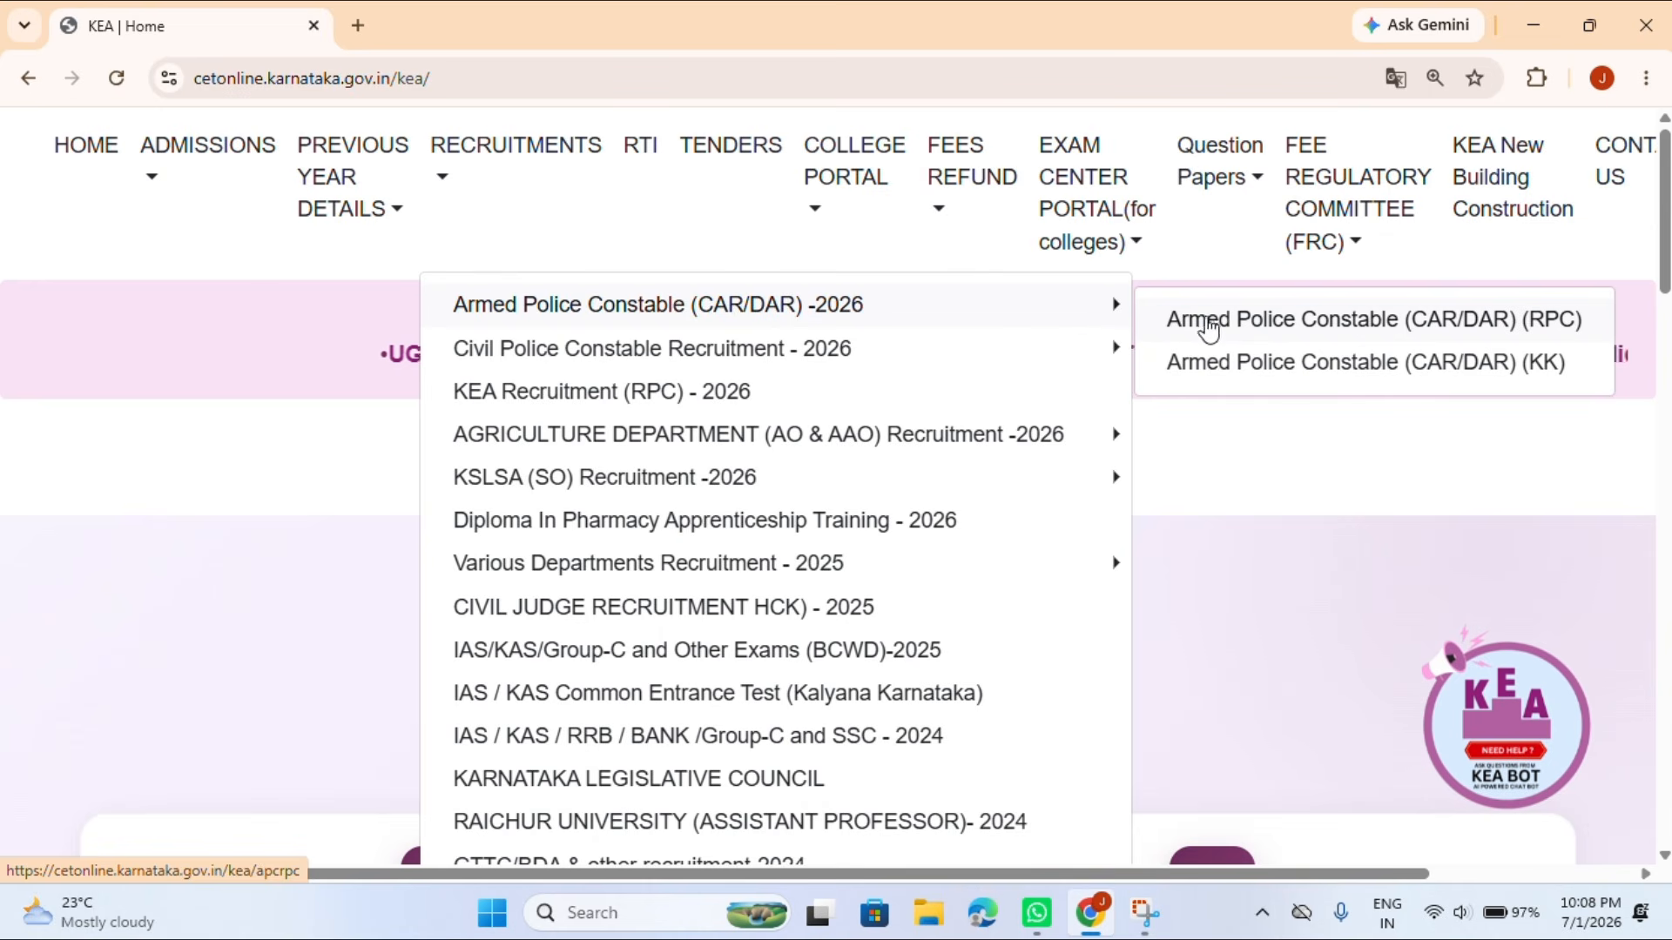
pyautogui.click(1368, 324)
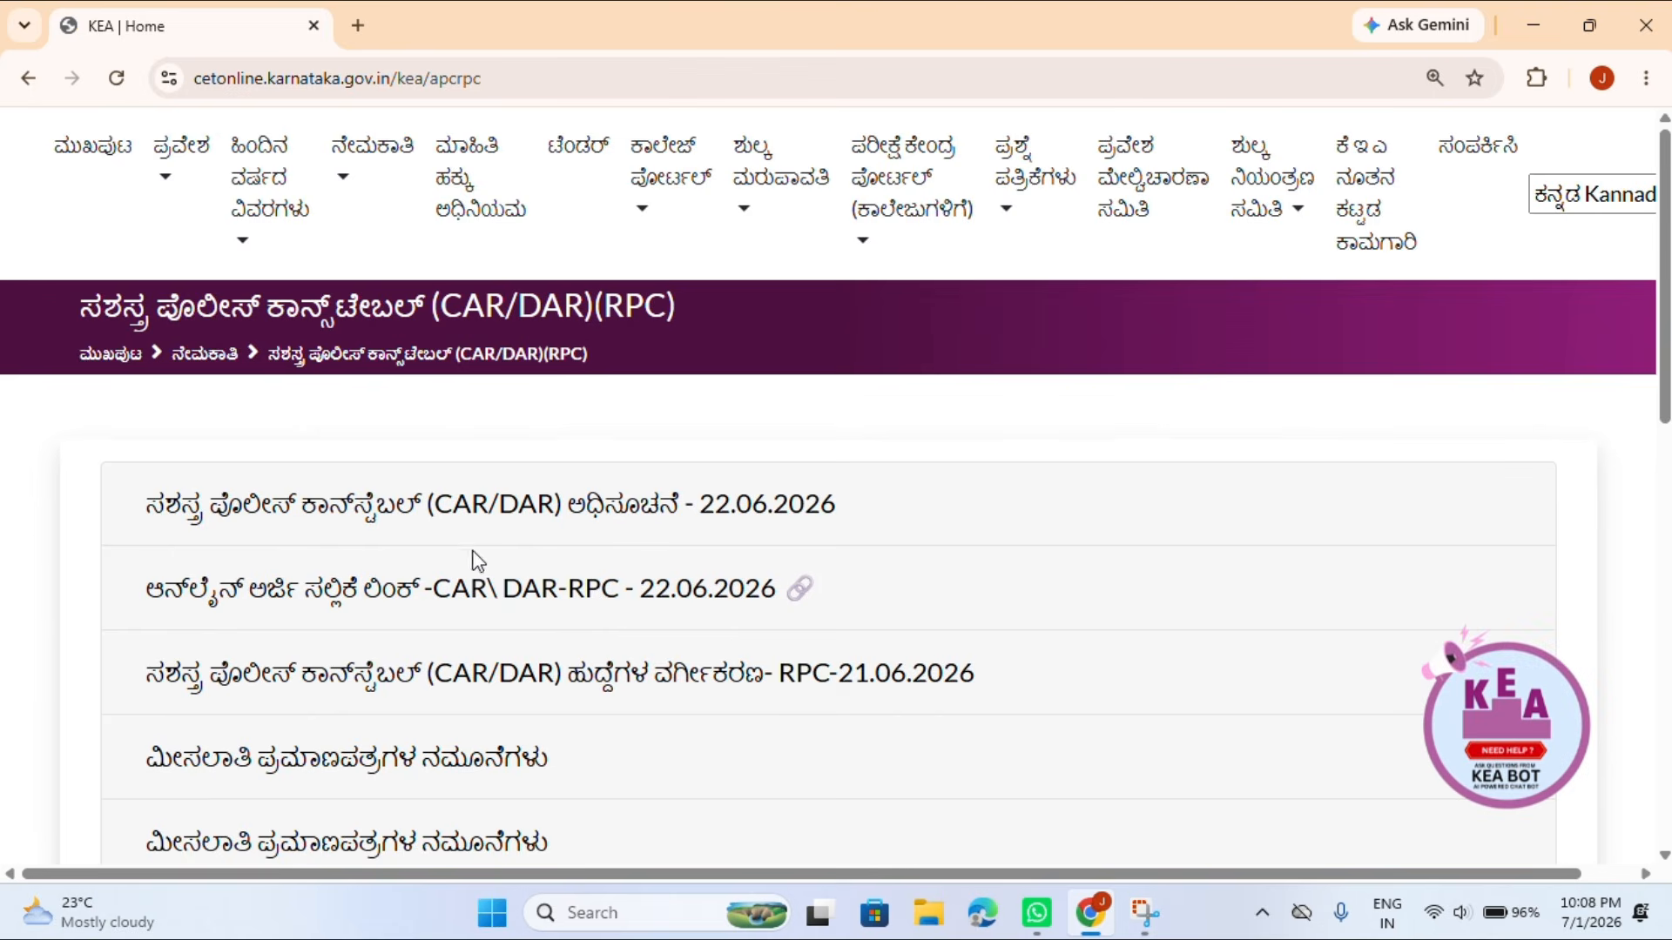
pyautogui.scroll(-2, 479, 557)
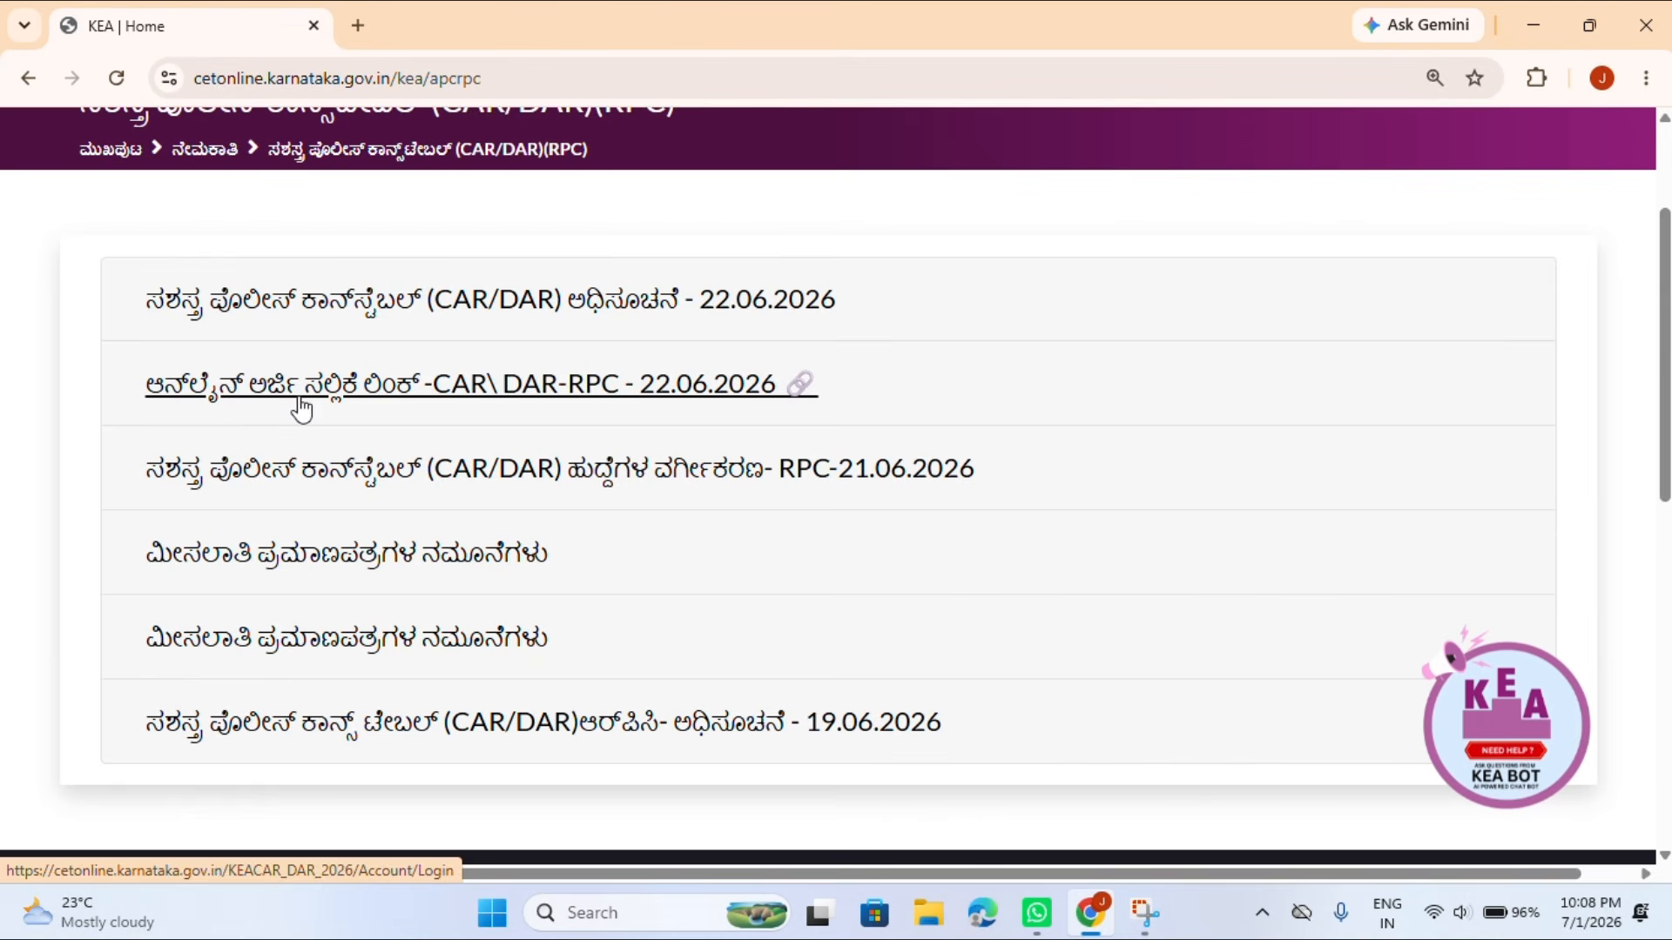
pyautogui.click(401, 392)
# Start a new user registration and answer Yes to having completed SSLC from KSEAB, Govt of Karnataka.
pyautogui.scroll(-2, 469, 449)
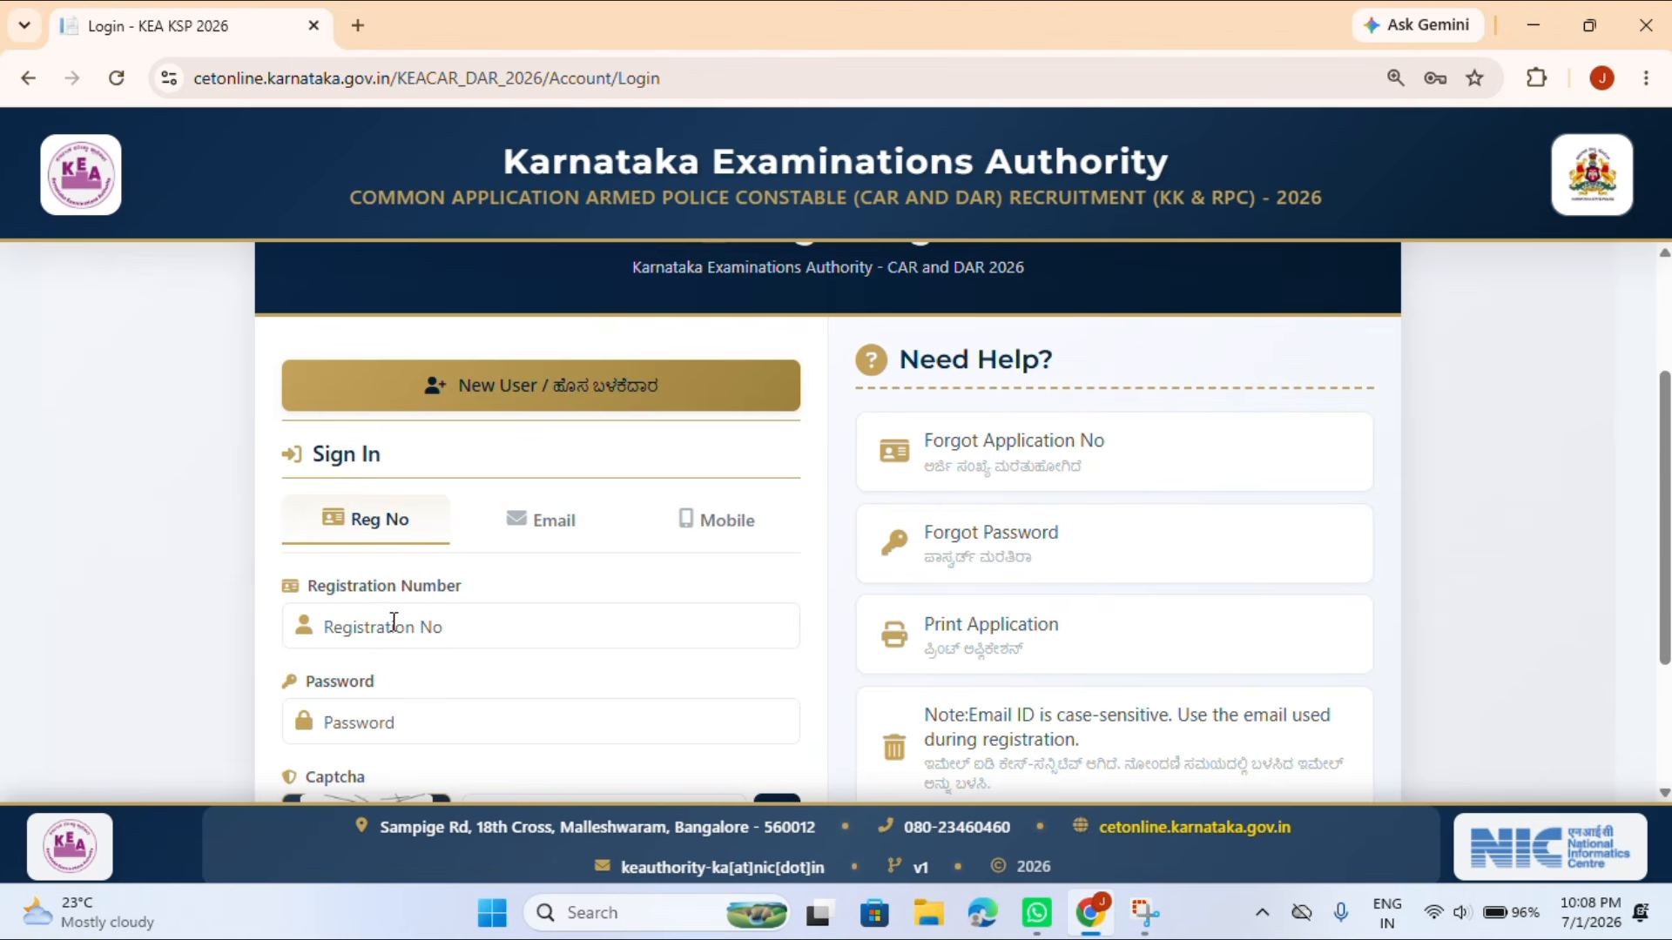
pyautogui.click(509, 379)
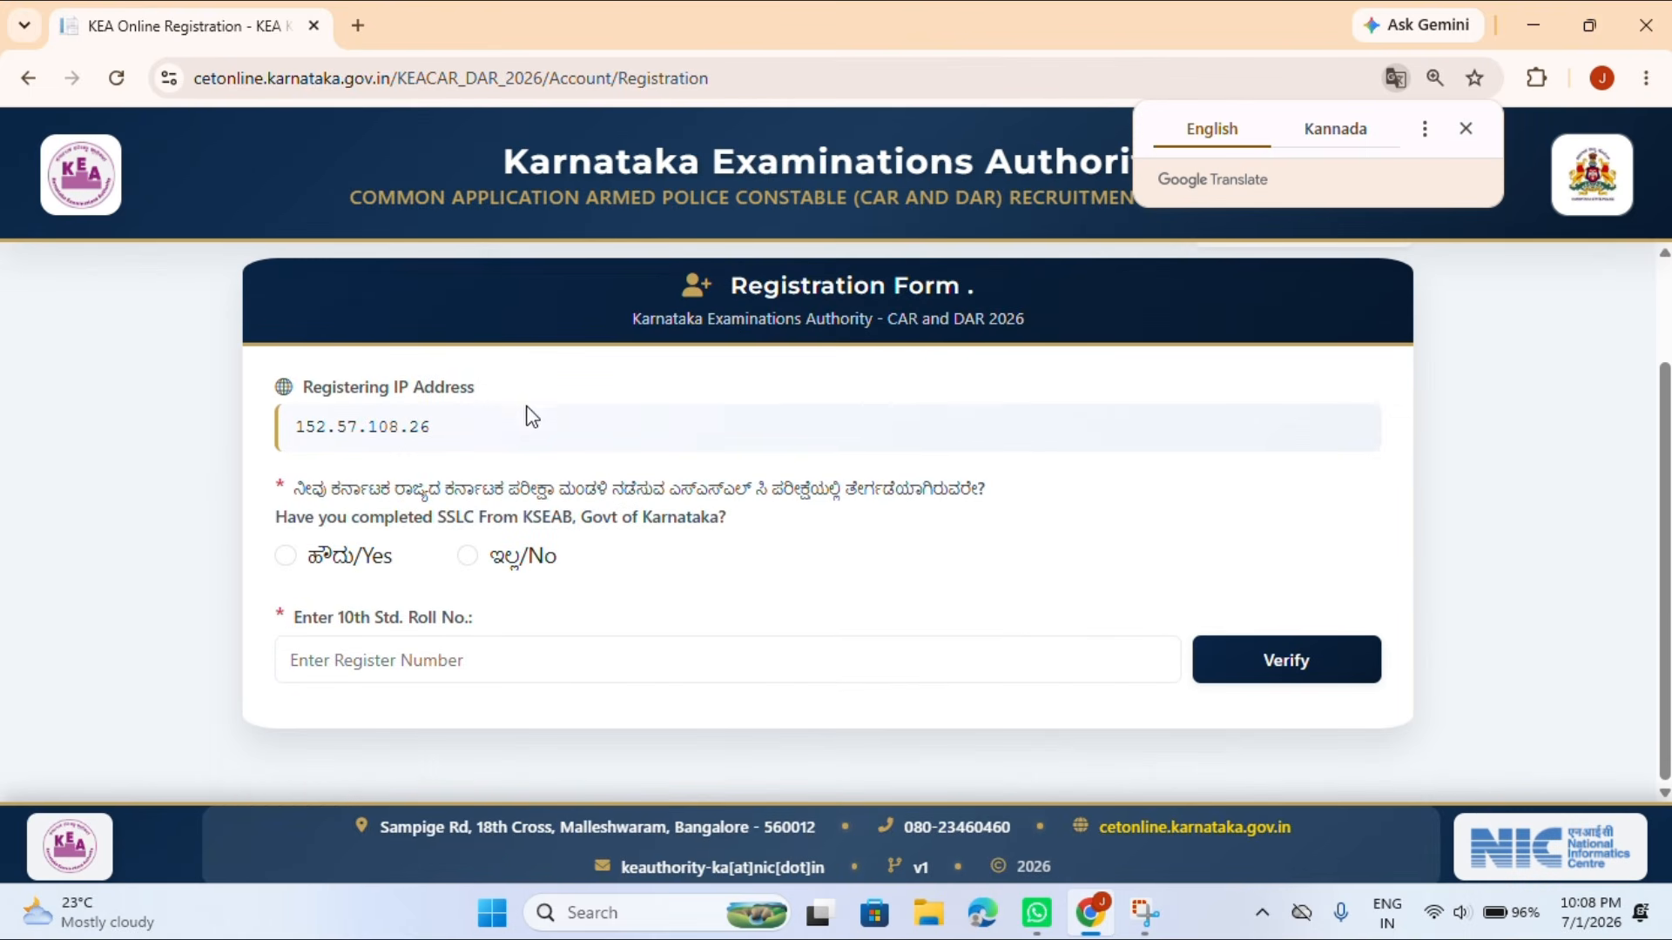
pyautogui.click(1465, 128)
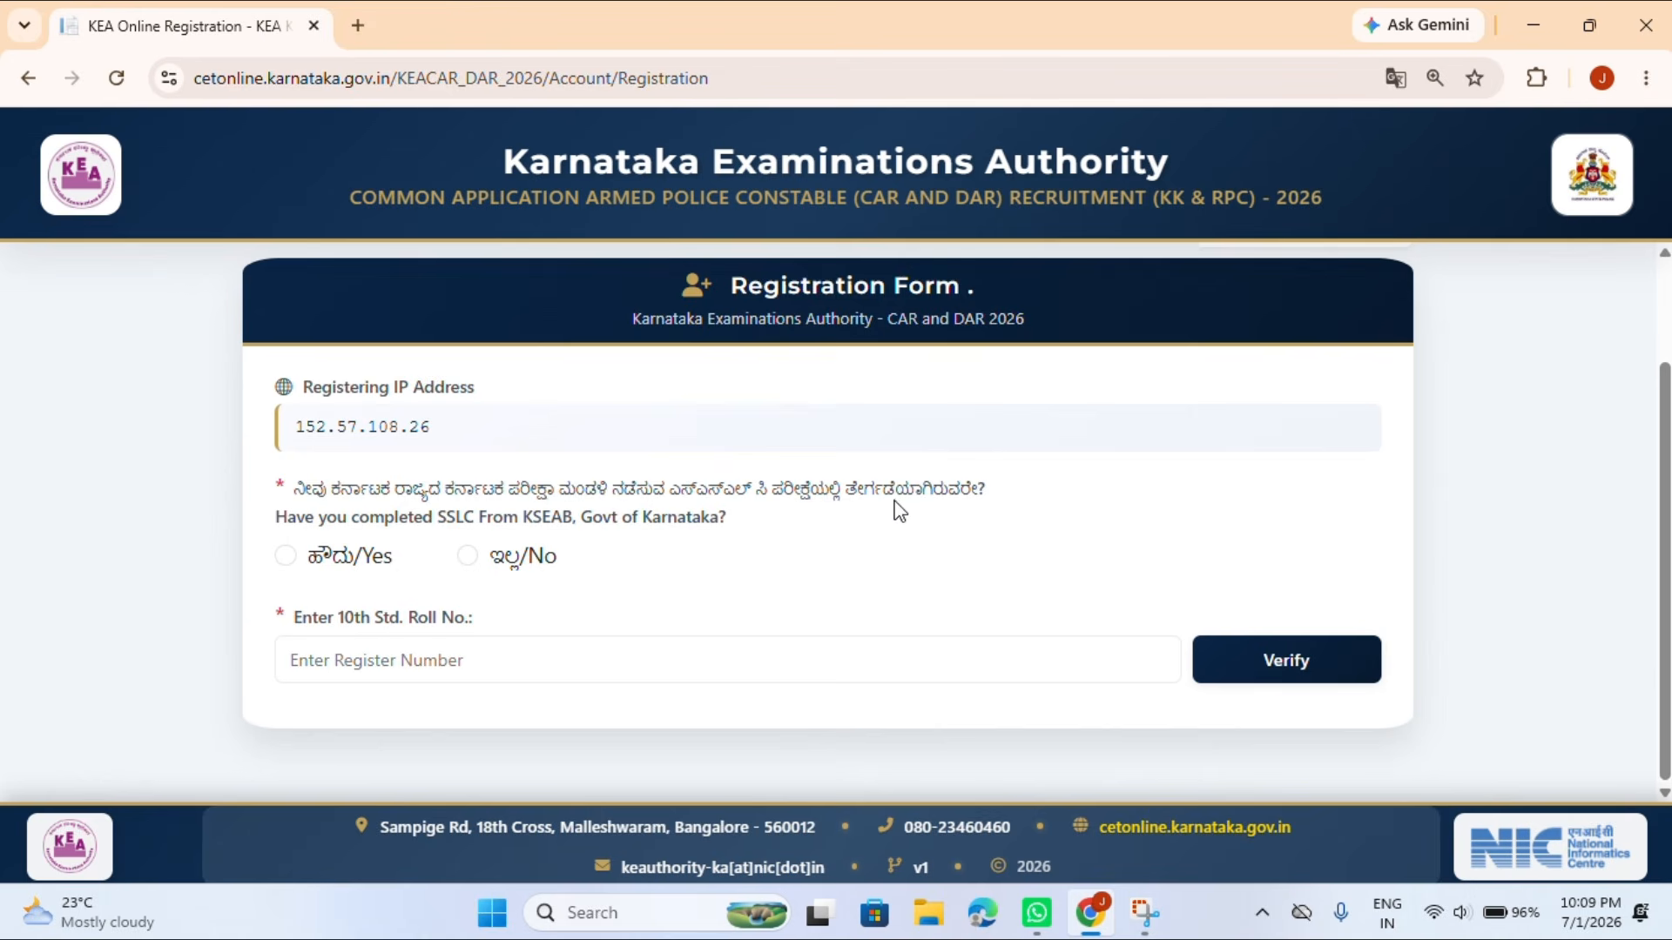
pyautogui.click(285, 556)
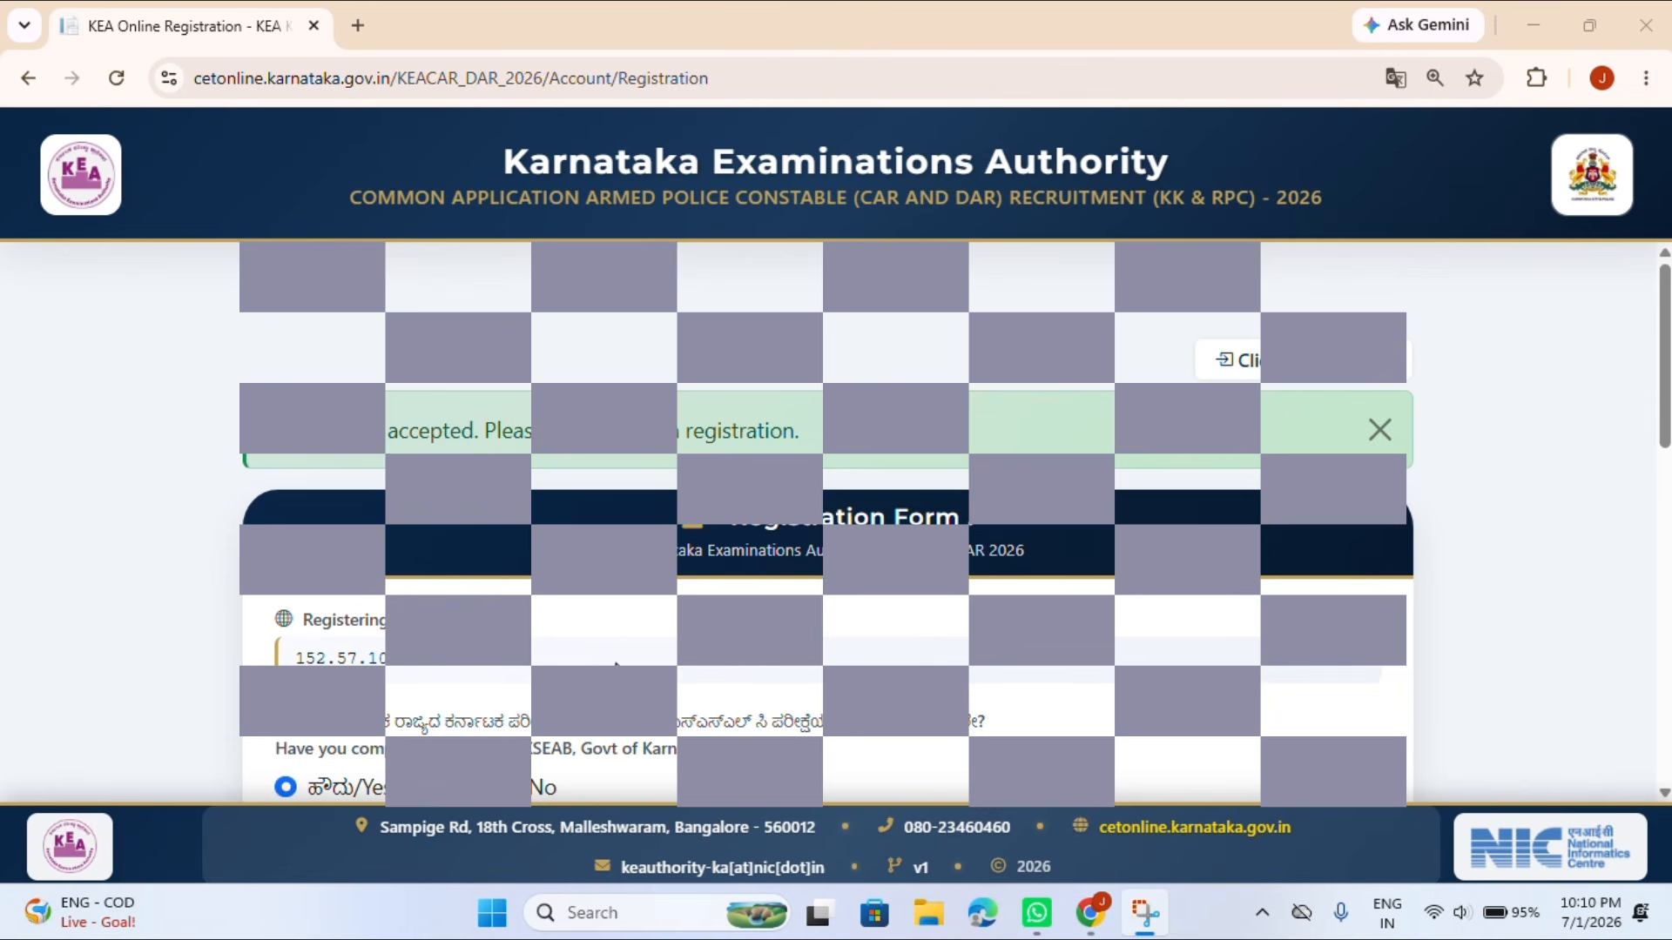
# Review the filled-in candidate details, register through Aadhaar, and consent to sharing the Aadhaar number and fetching the eKYC details.
pyautogui.scroll(-2, 616, 666)
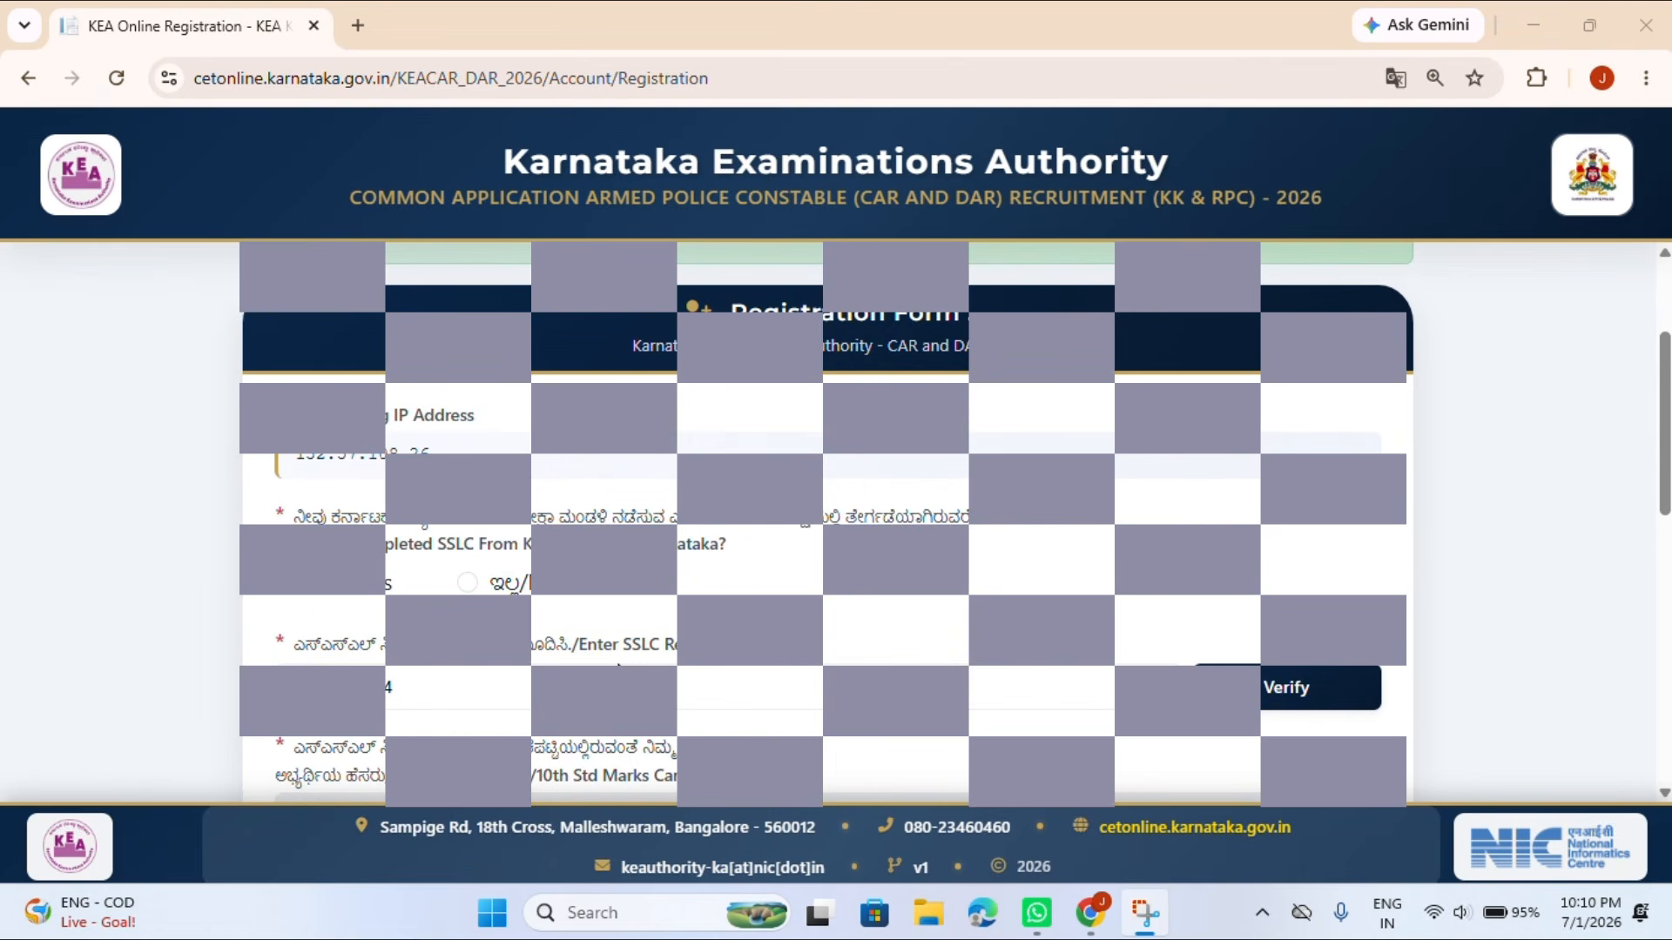
pyautogui.scroll(-2, 616, 666)
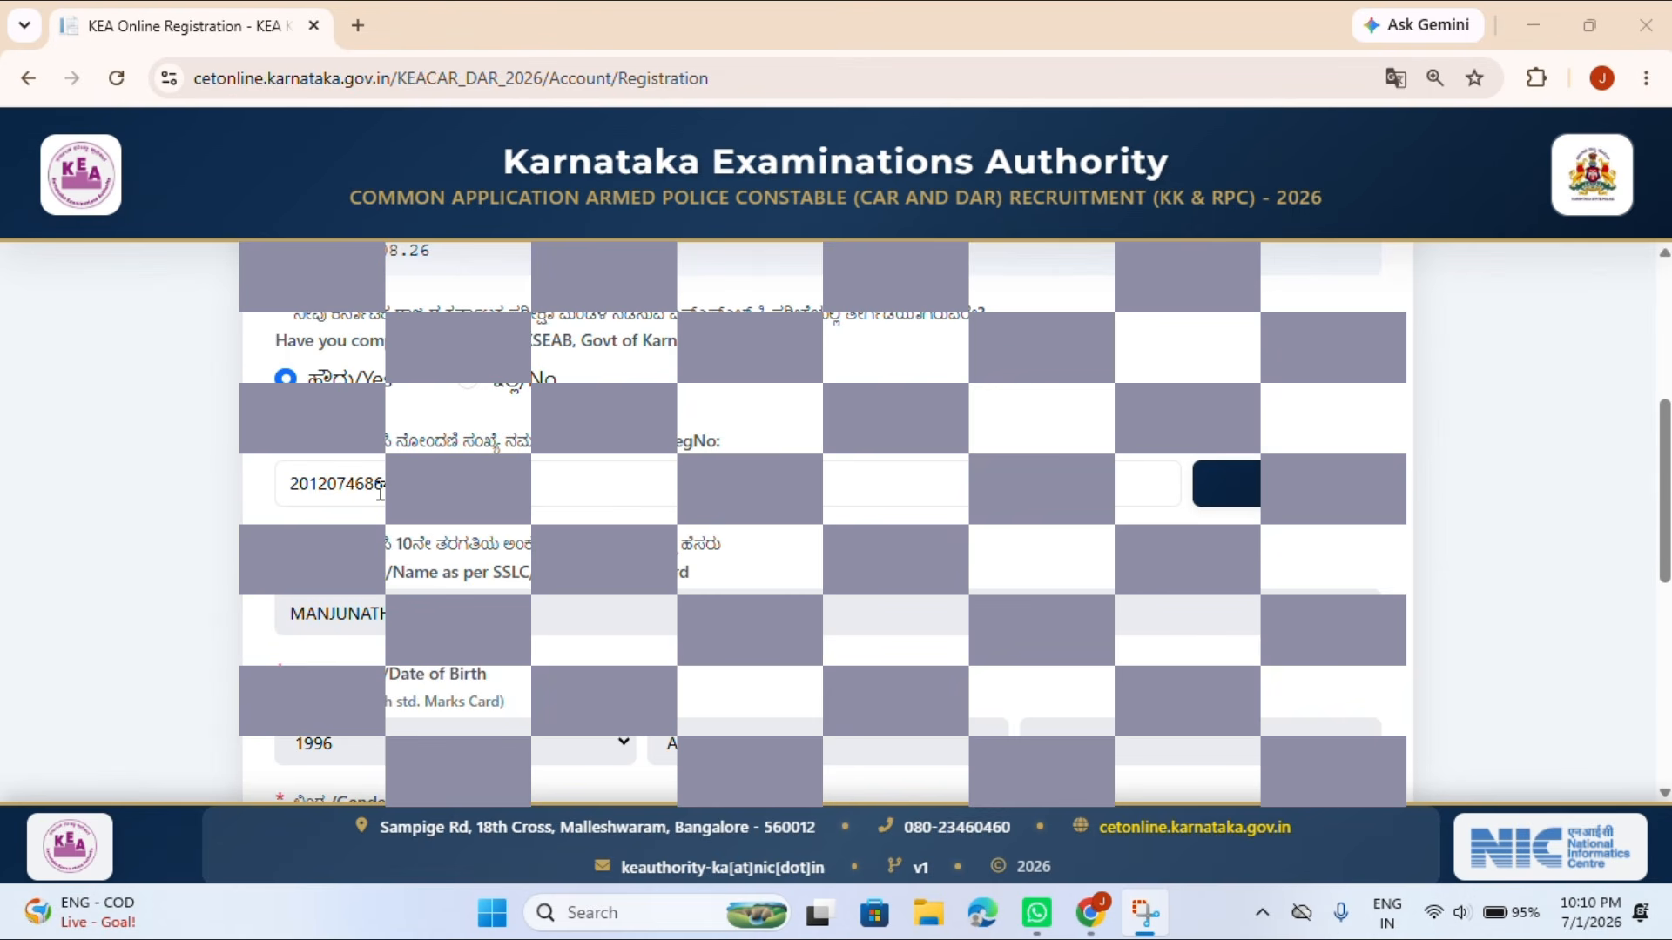
pyautogui.scroll(-2, 380, 492)
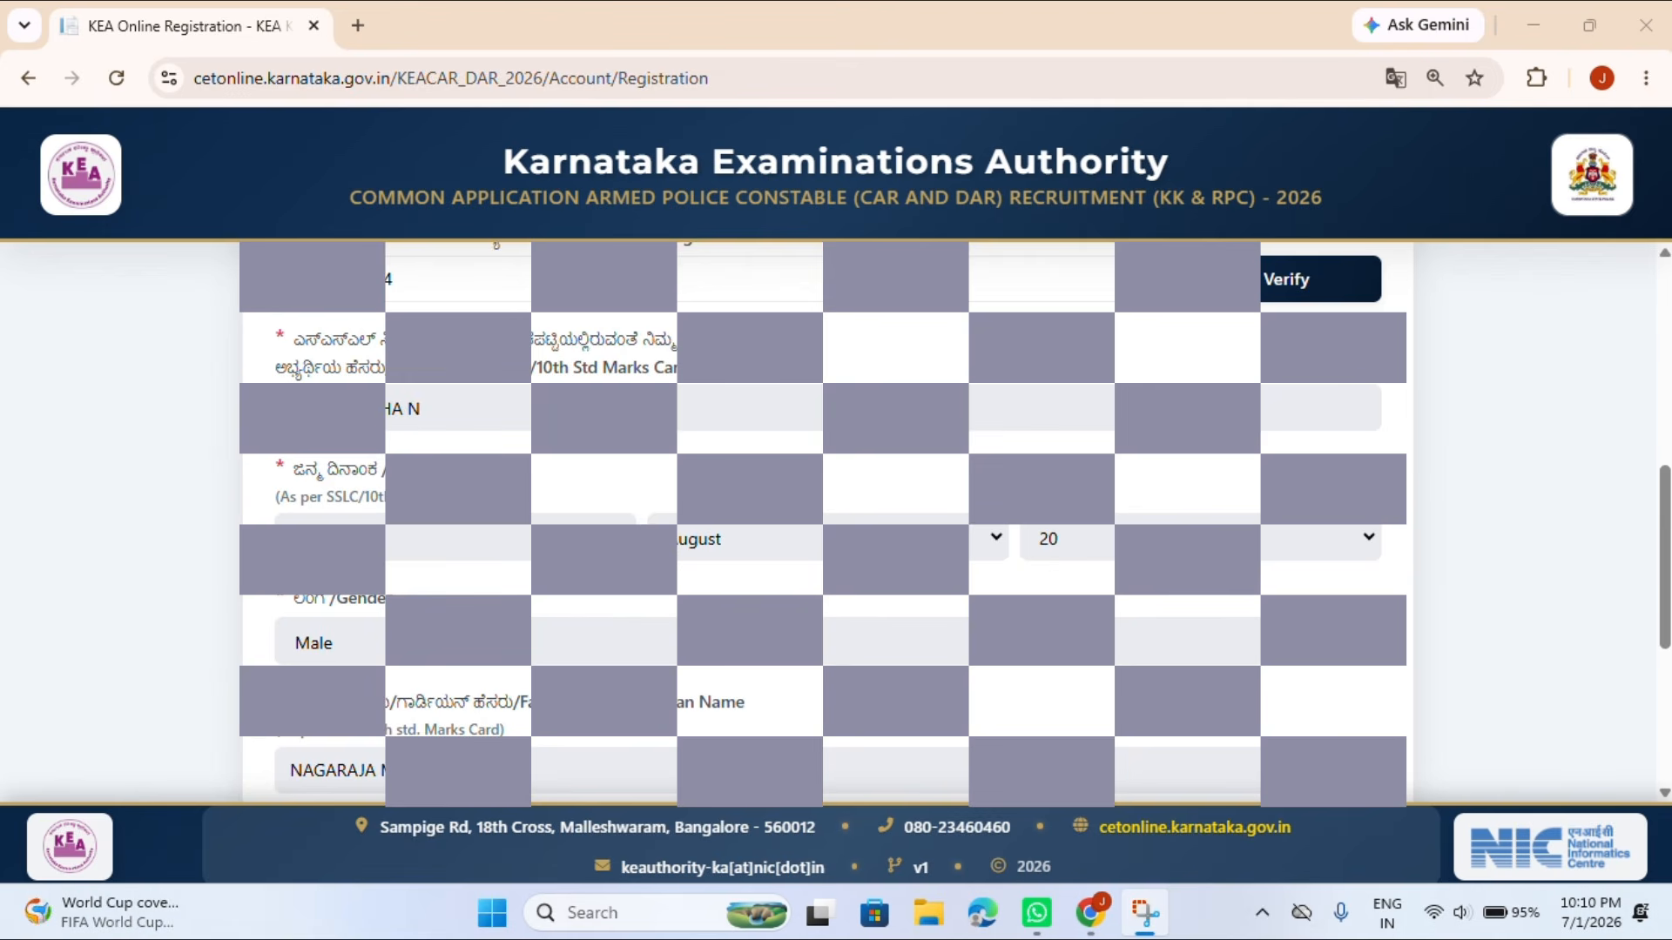
pyautogui.scroll(-2, 381, 644)
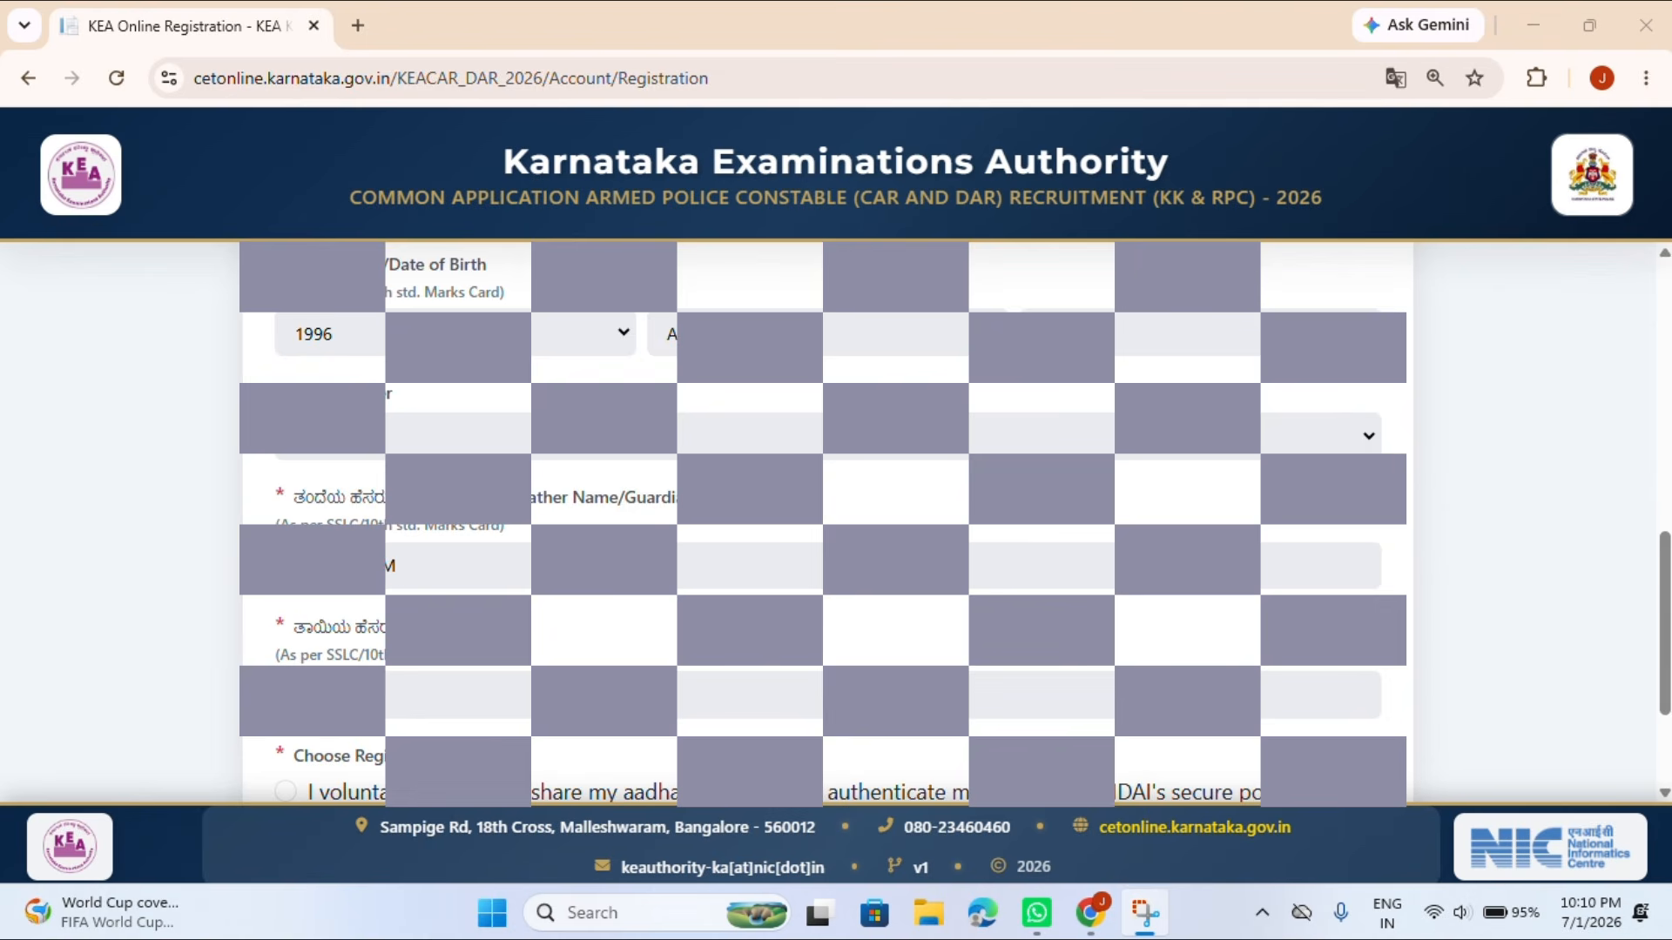
pyautogui.scroll(-2, 394, 570)
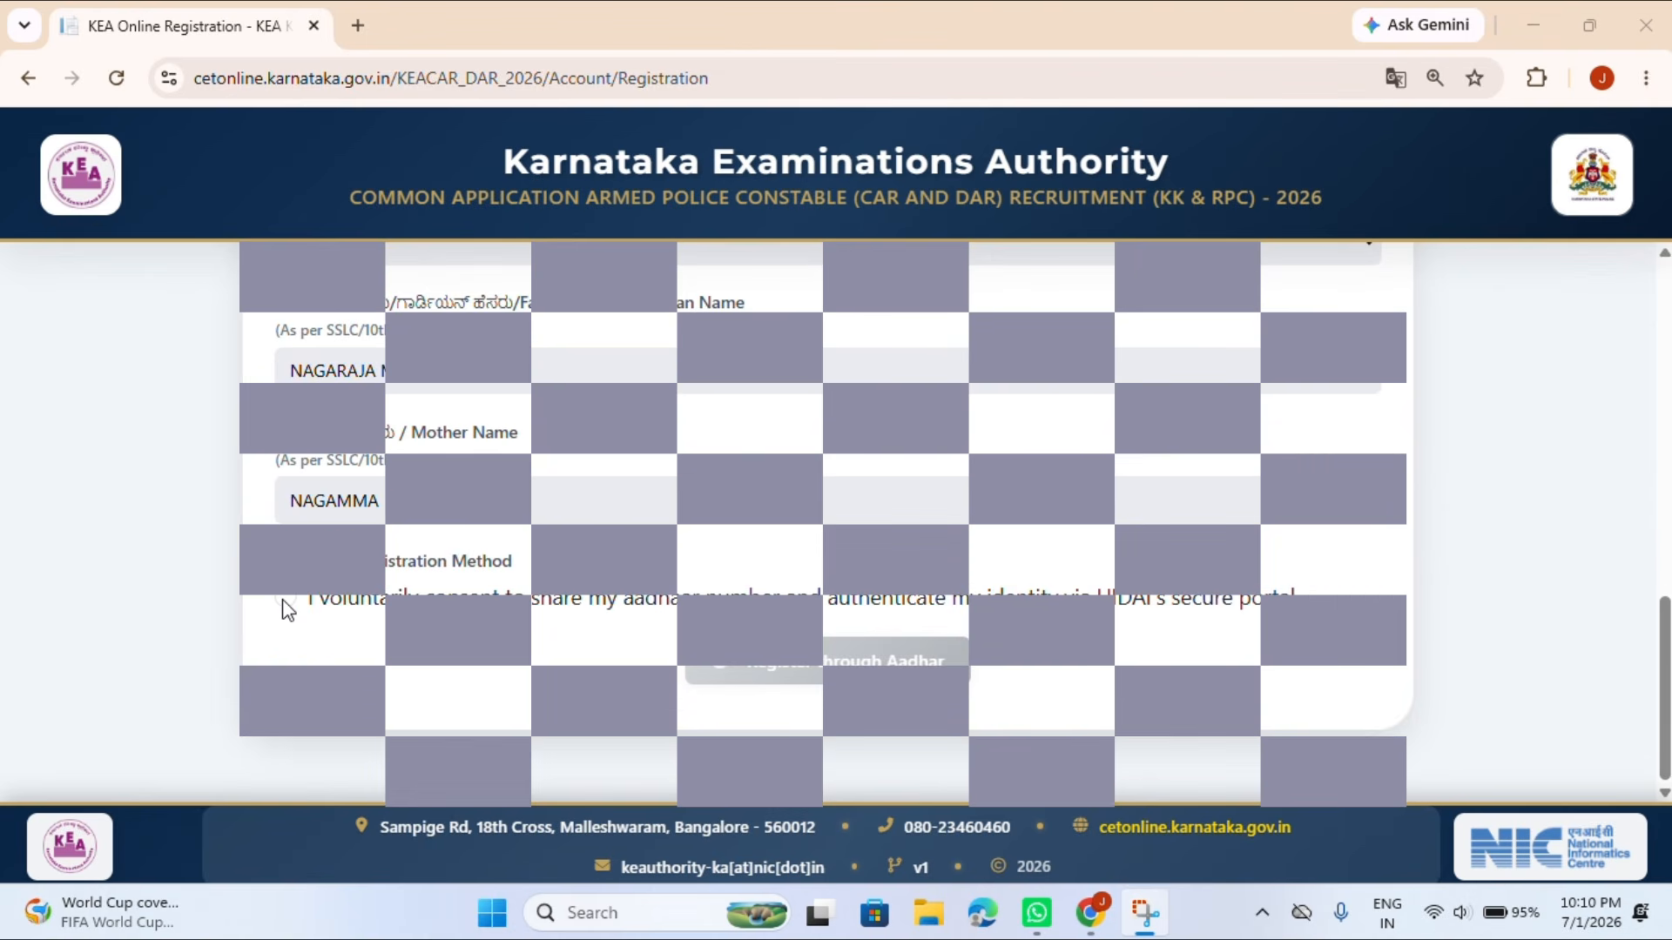
pyautogui.click(285, 600)
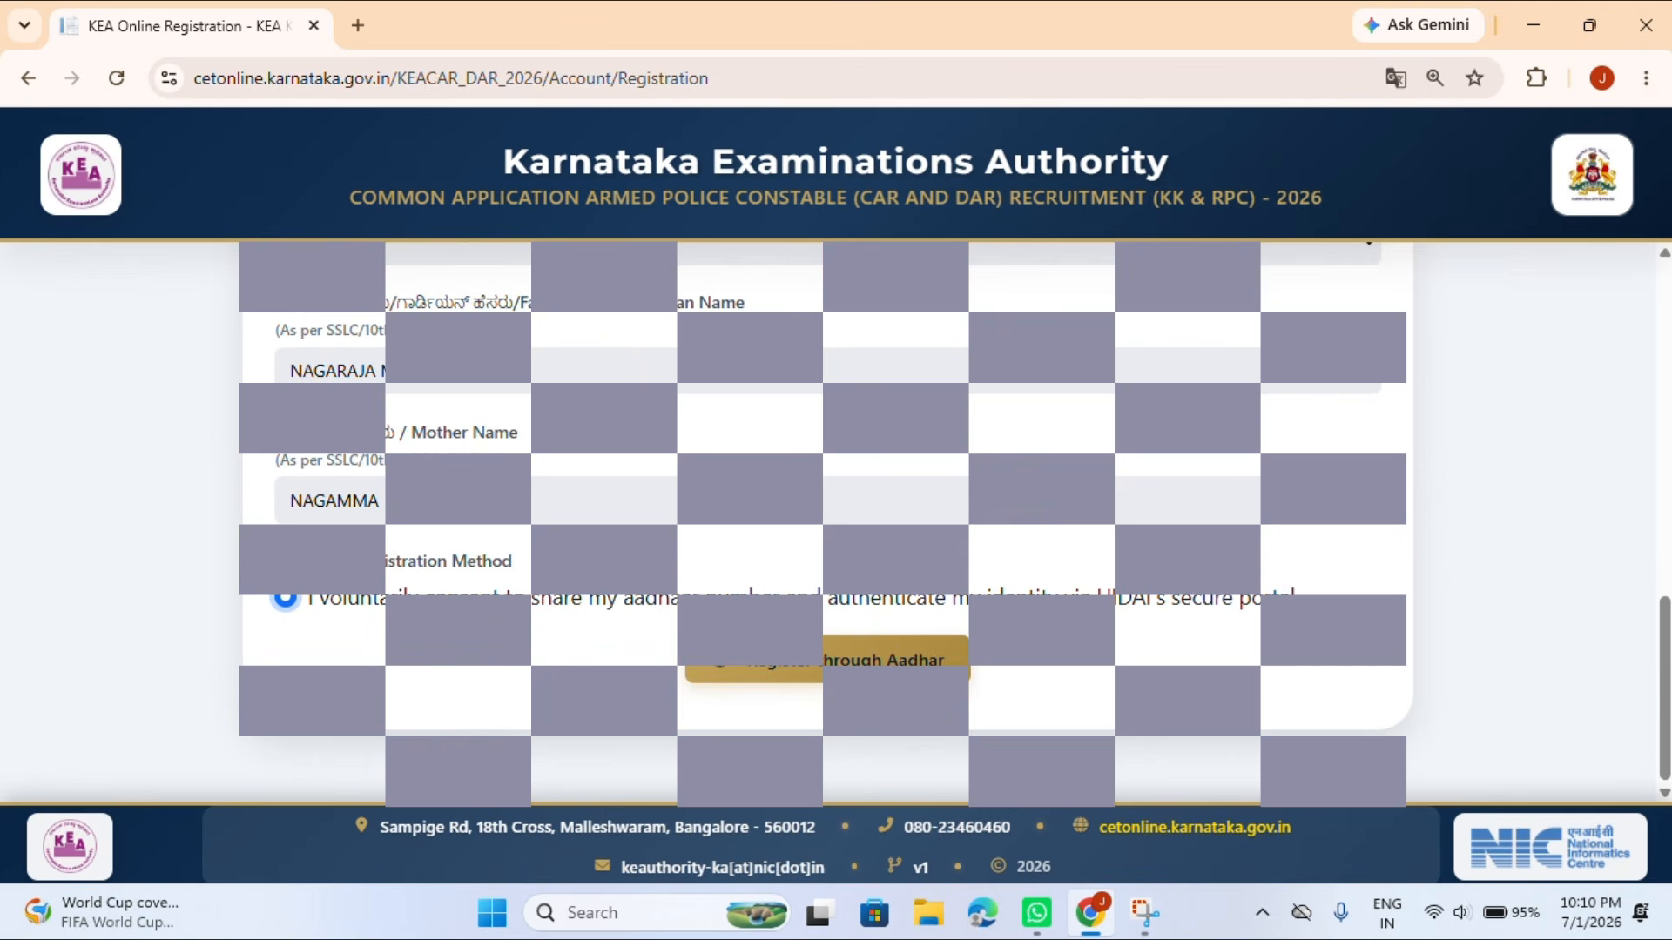
pyautogui.click(765, 678)
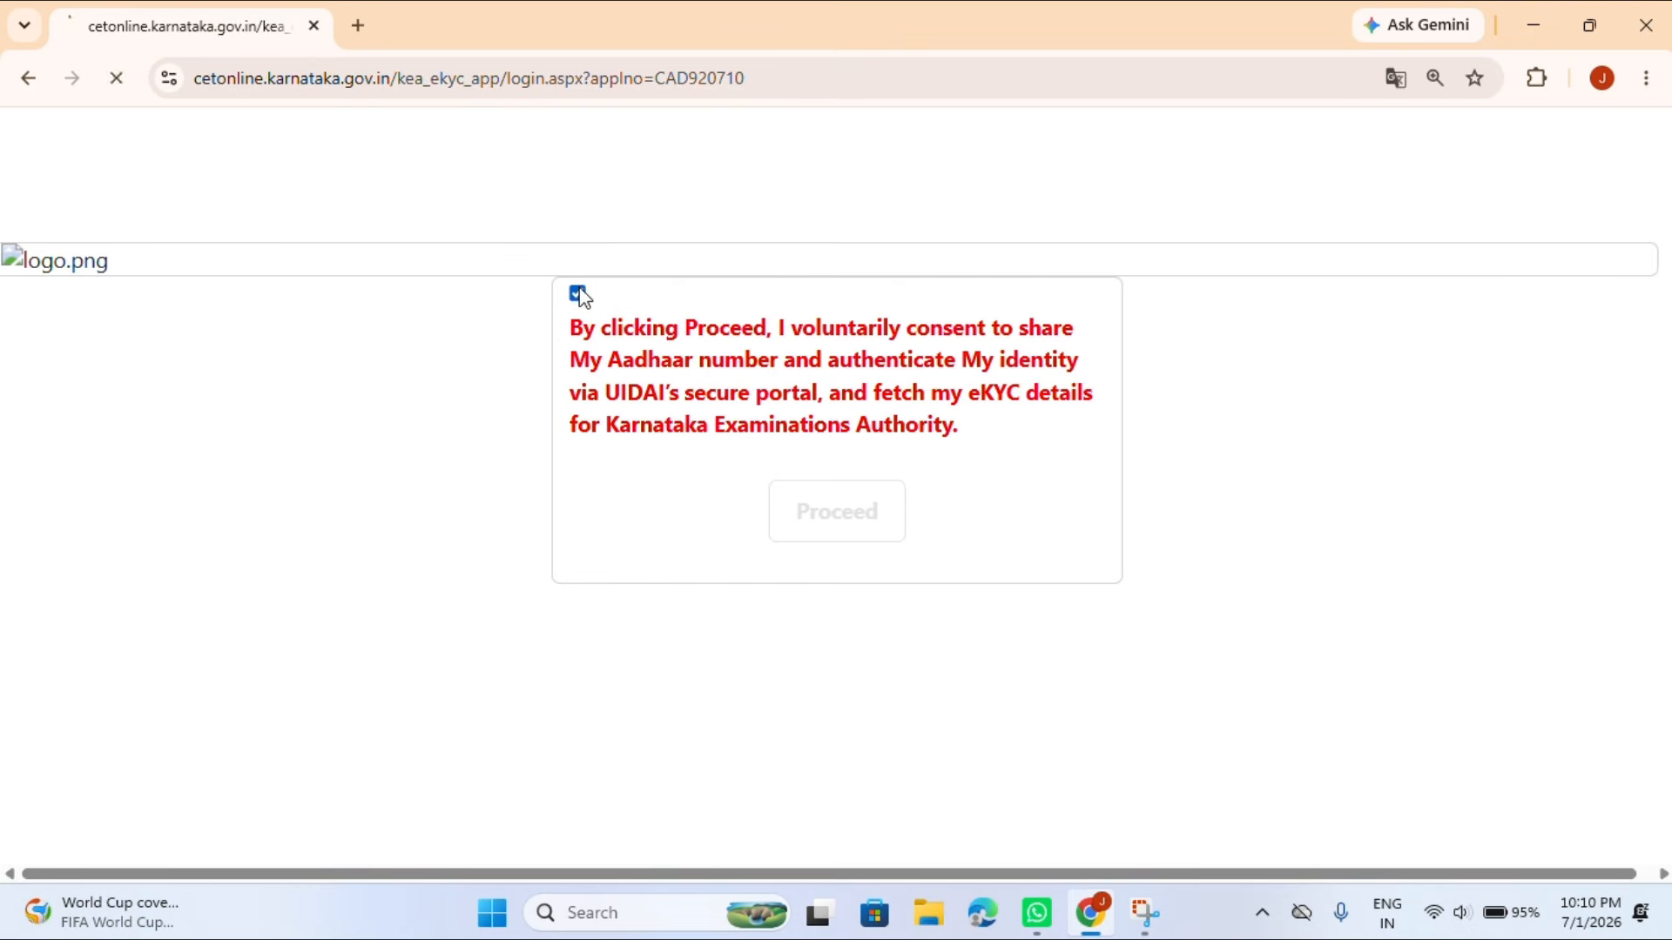
pyautogui.click(579, 294)
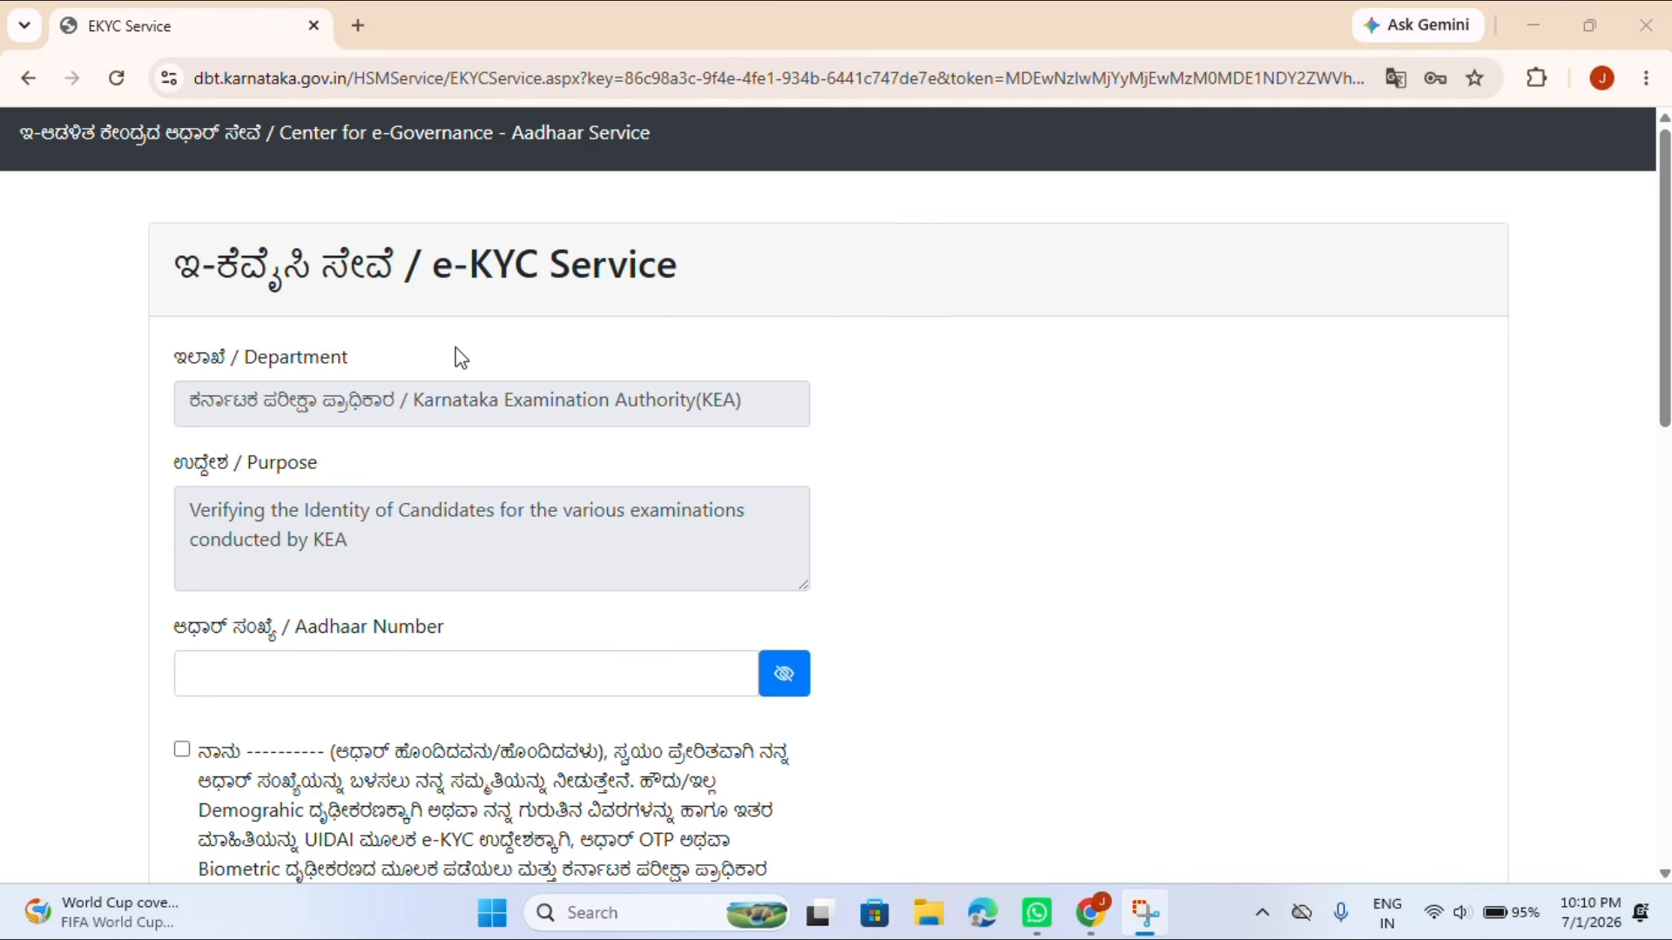
# Enter the candidate's Aadhaar number in the e-KYC form and accept the Aadhaar consent declaration.
pyautogui.click(328, 675)
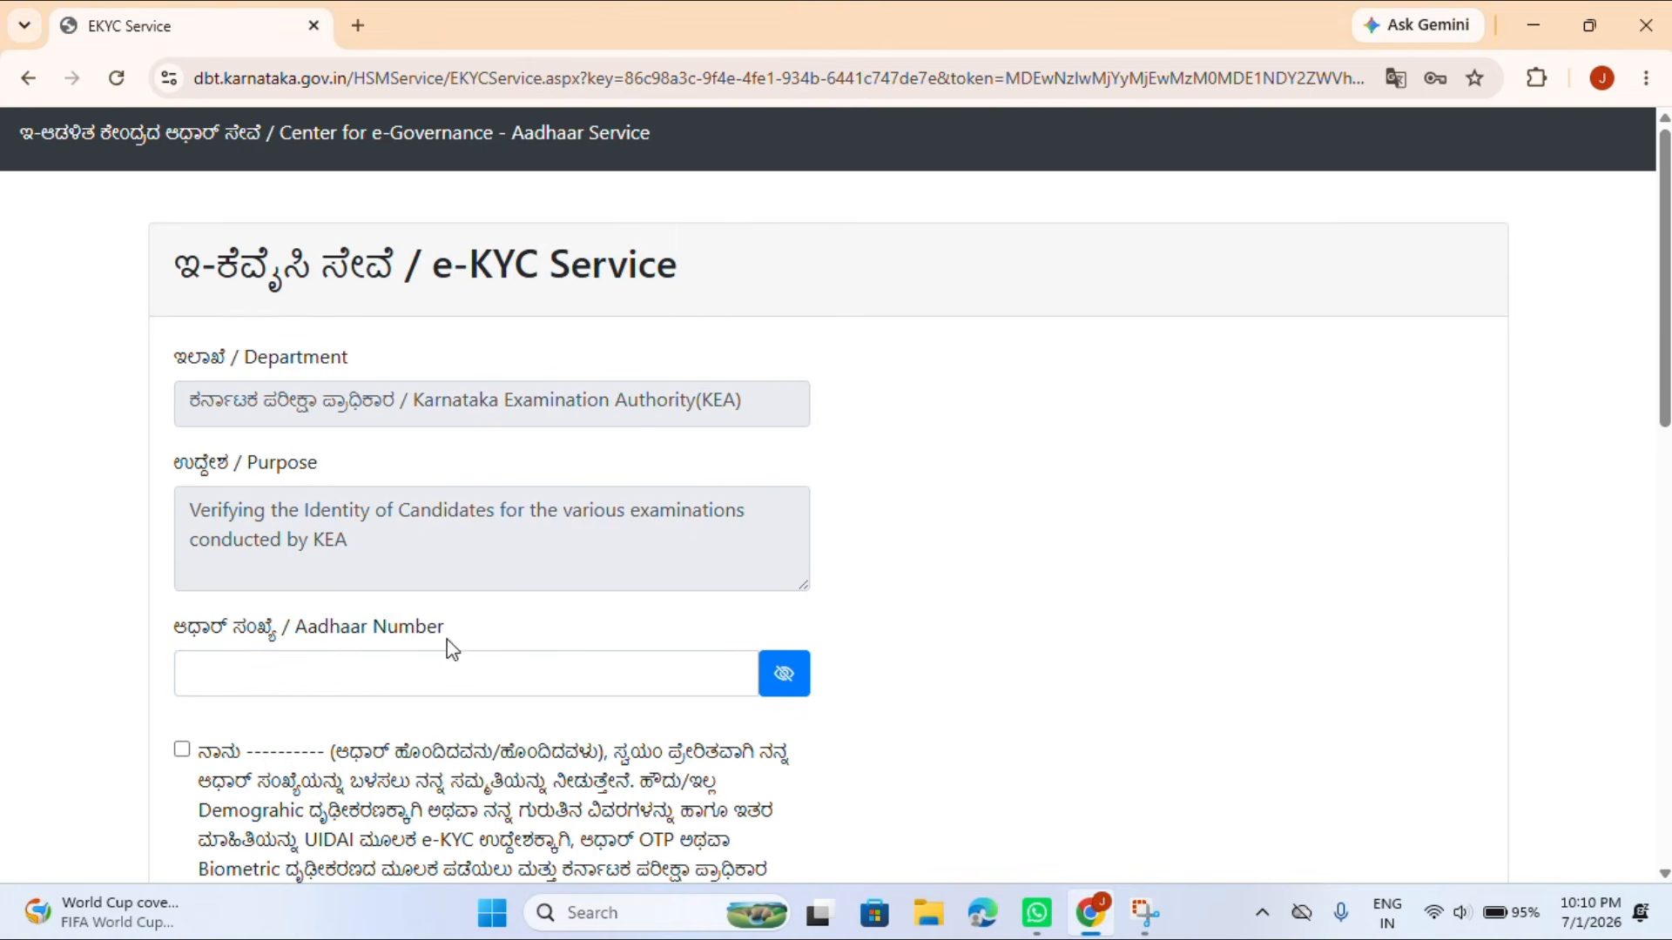
pyautogui.scroll(-2, 444, 644)
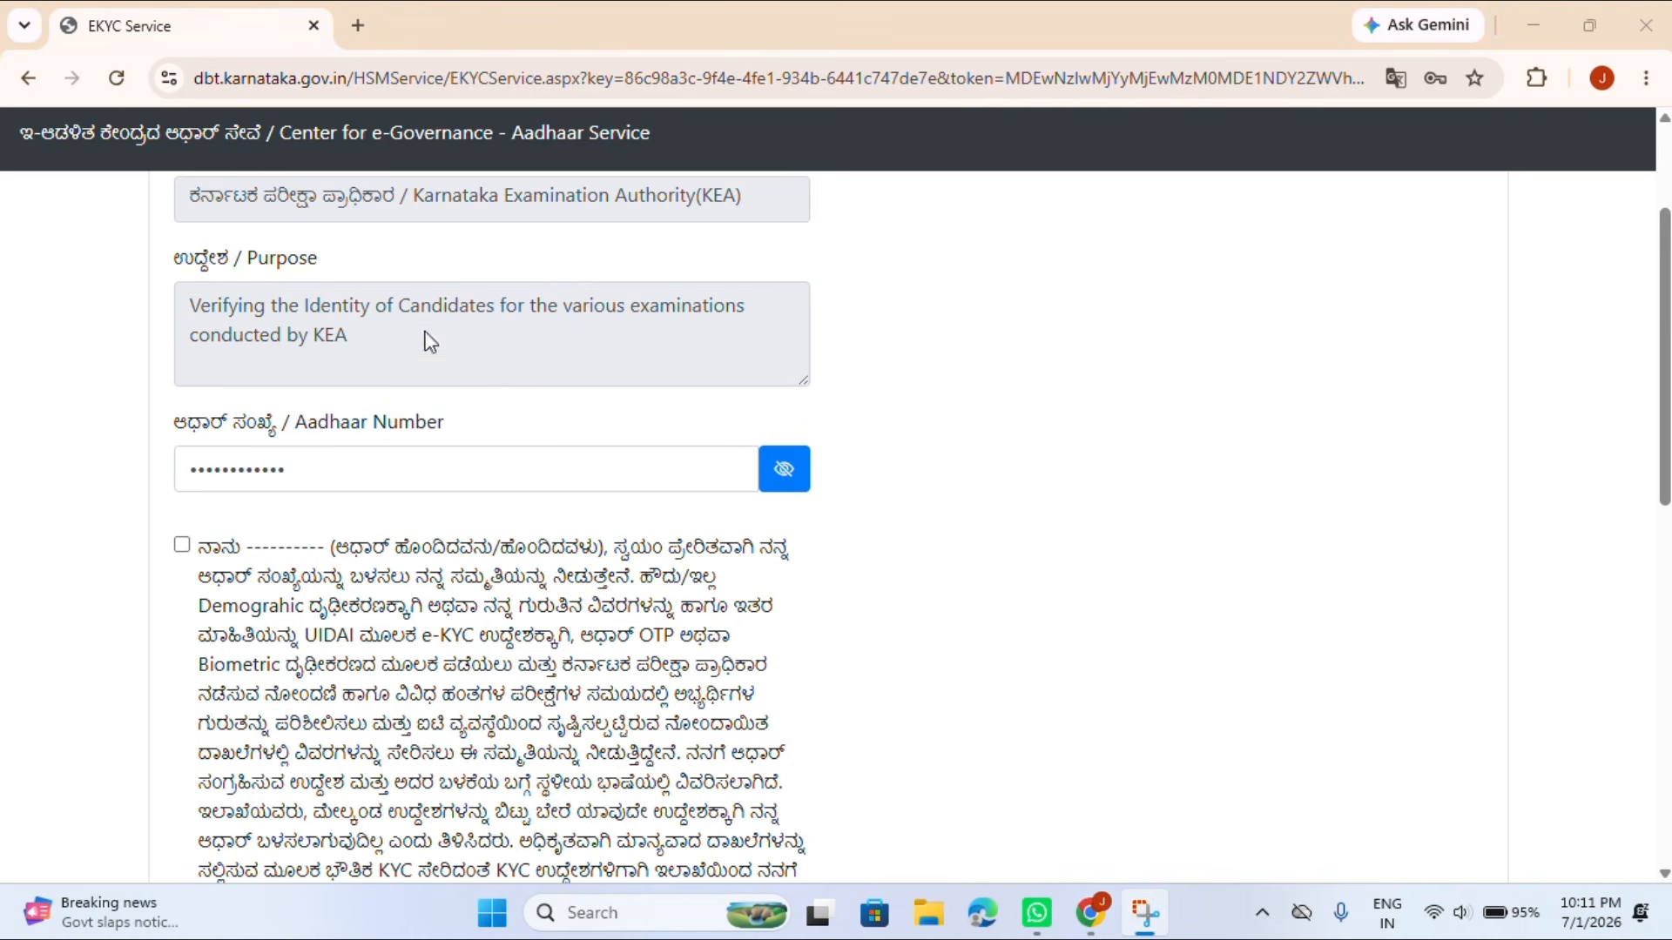
pyautogui.click(184, 545)
# Choose OTP as the mode of authentication and generate the OTP.
pyautogui.scroll(-10, 225, 557)
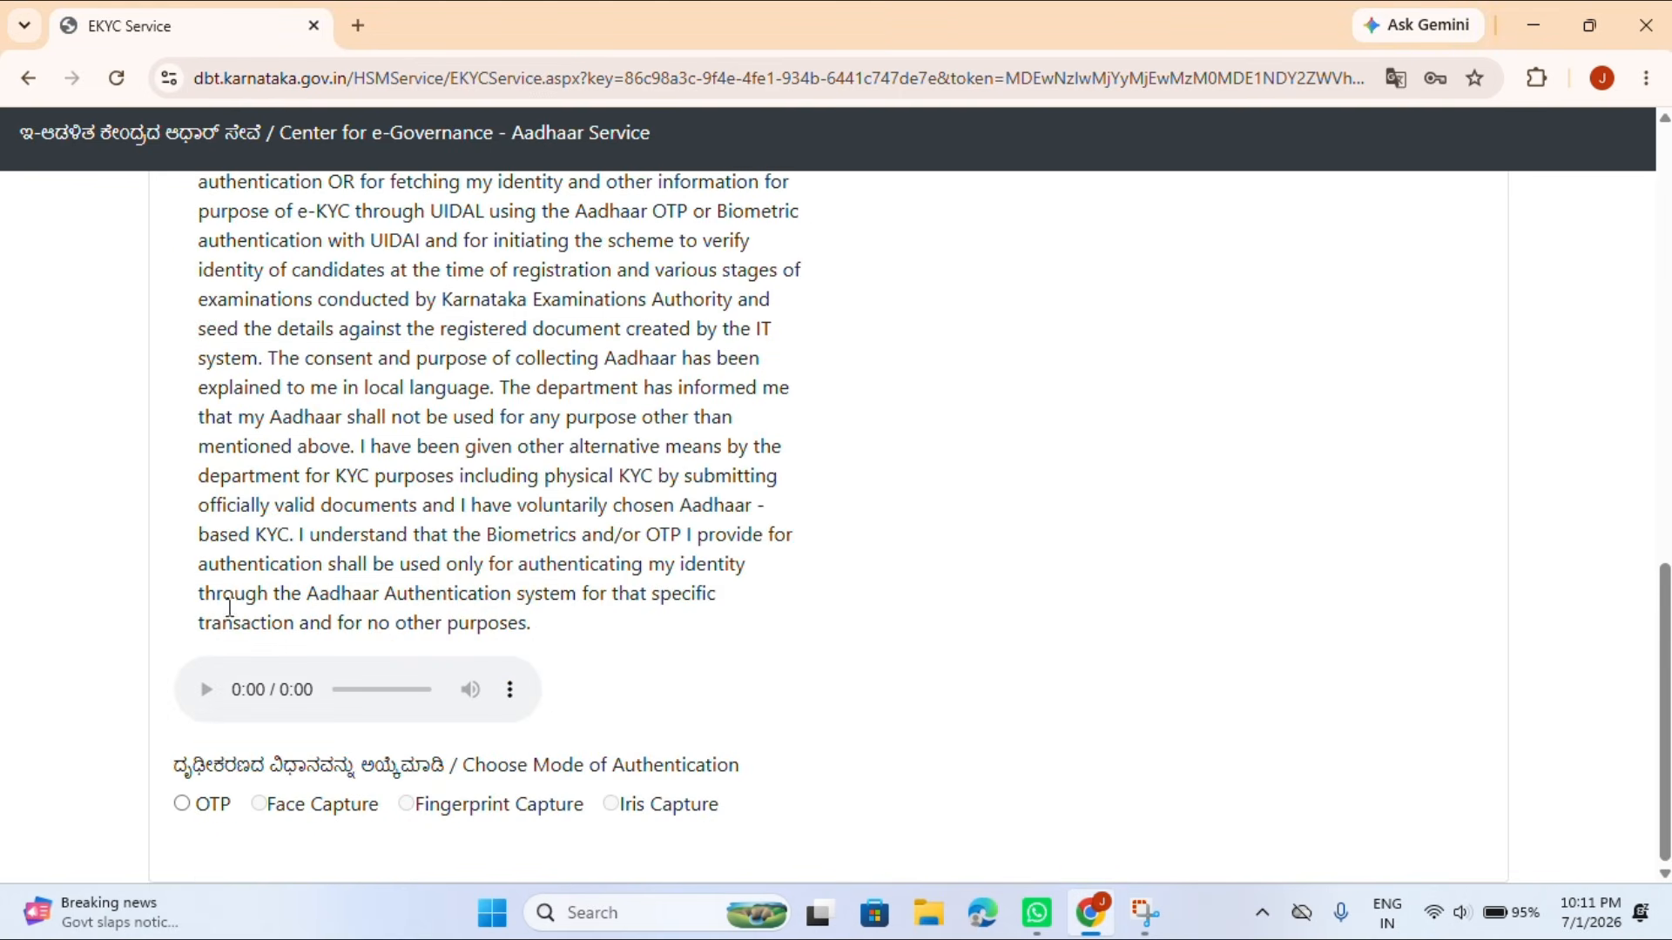
pyautogui.click(183, 803)
pyautogui.scroll(-2, 209, 758)
pyautogui.scroll(-8, 210, 758)
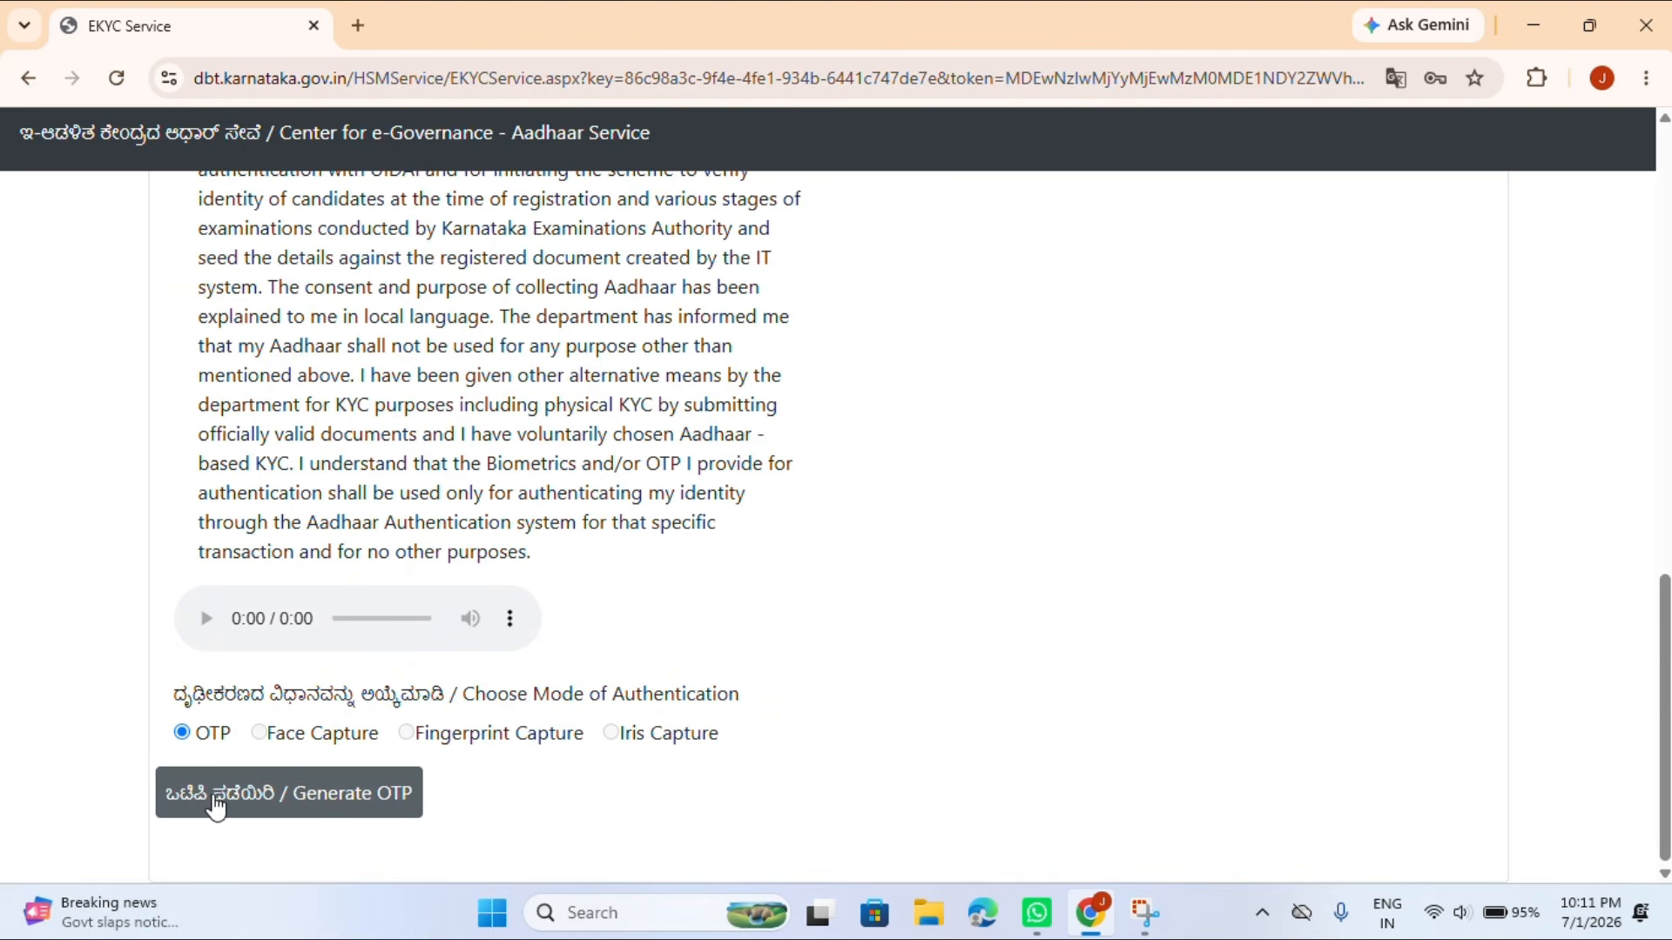
pyautogui.click(272, 799)
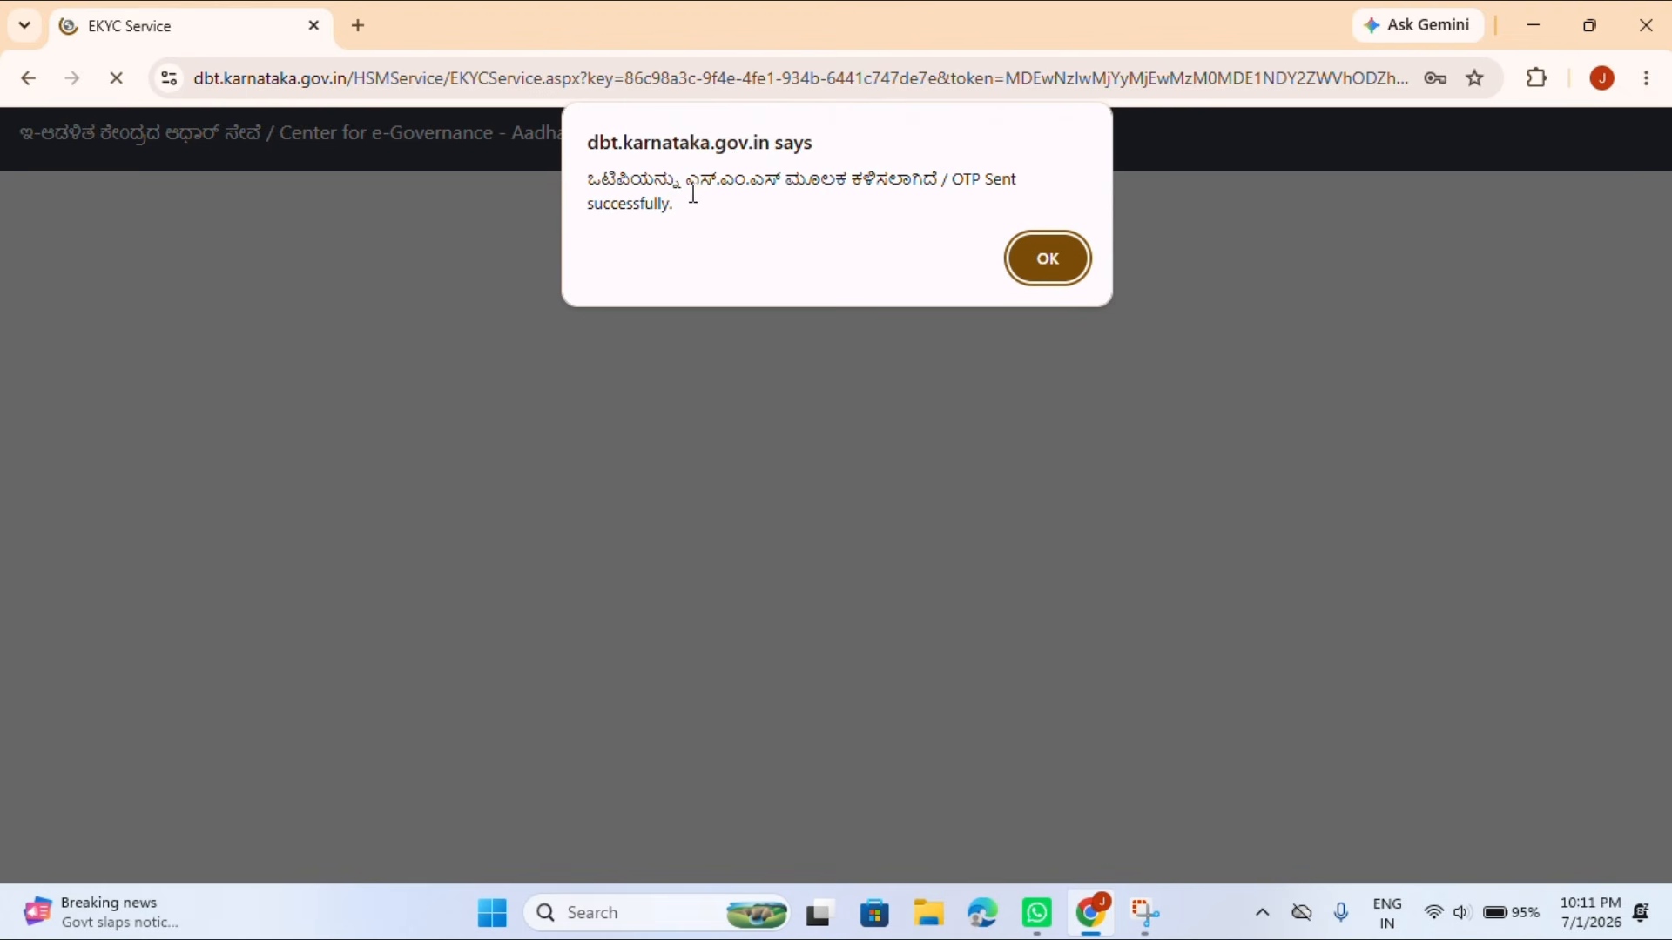
pyautogui.click(1055, 260)
# Enter the received OTP to complete the Aadhaar e-KYC authentication.
pyautogui.scroll(-15, 126, 681)
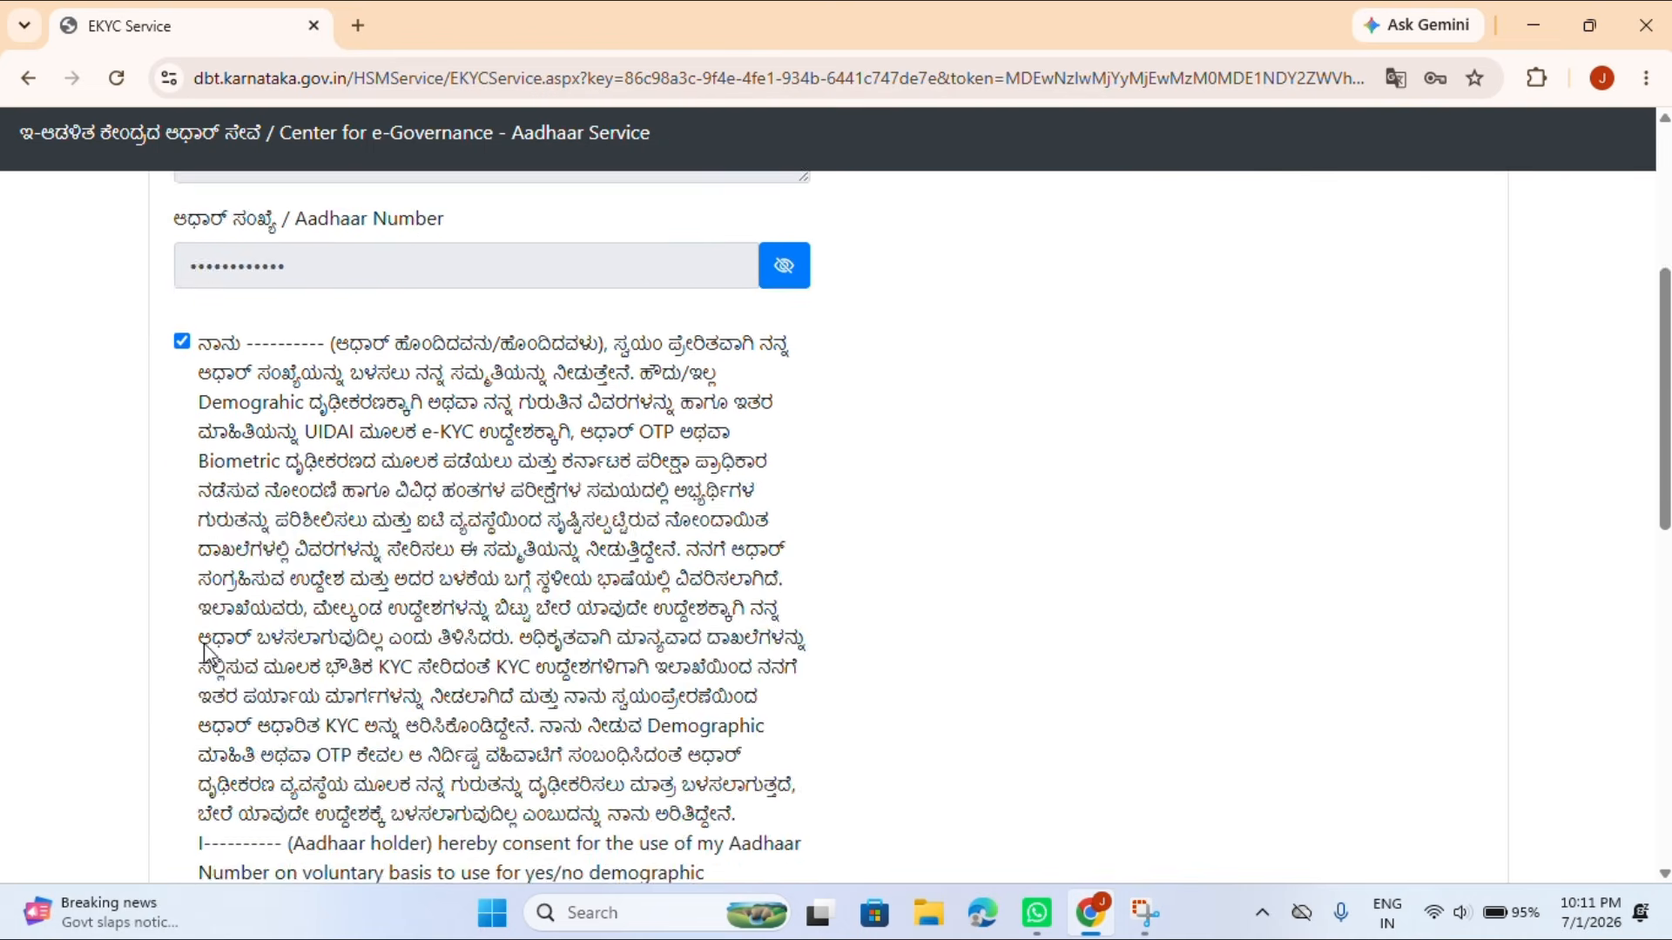
pyautogui.click(241, 646)
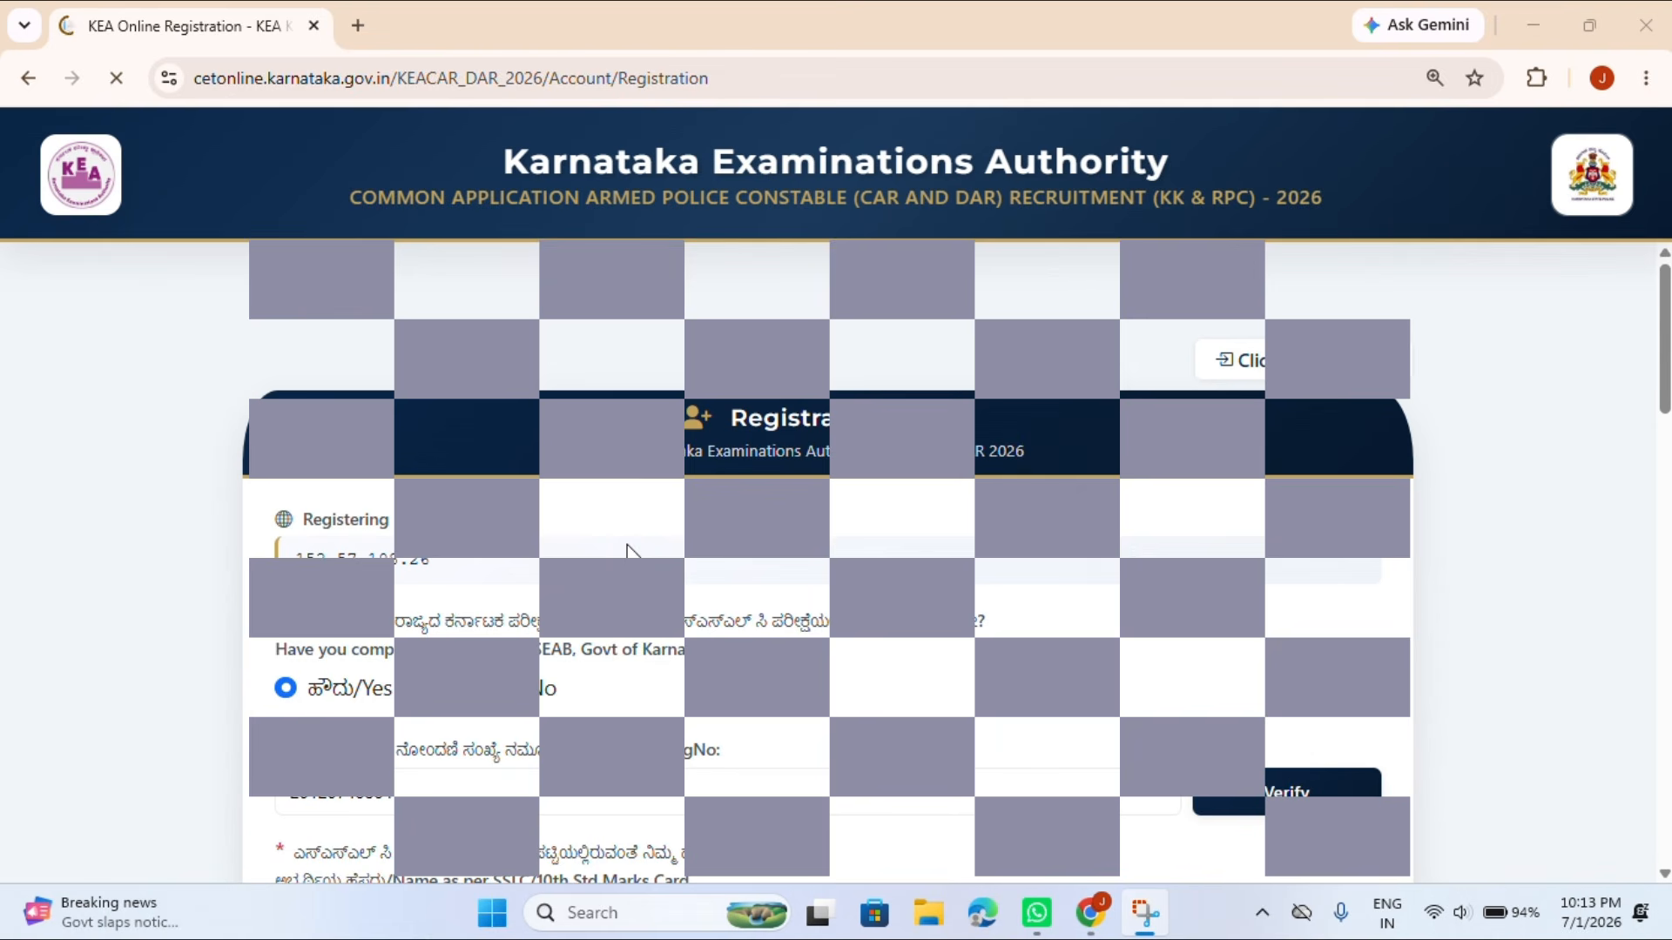
# Set the qualification to PUC / 12th / Equivalent and the nationality to Indian in the registration form.
pyautogui.scroll(-4, 627, 551)
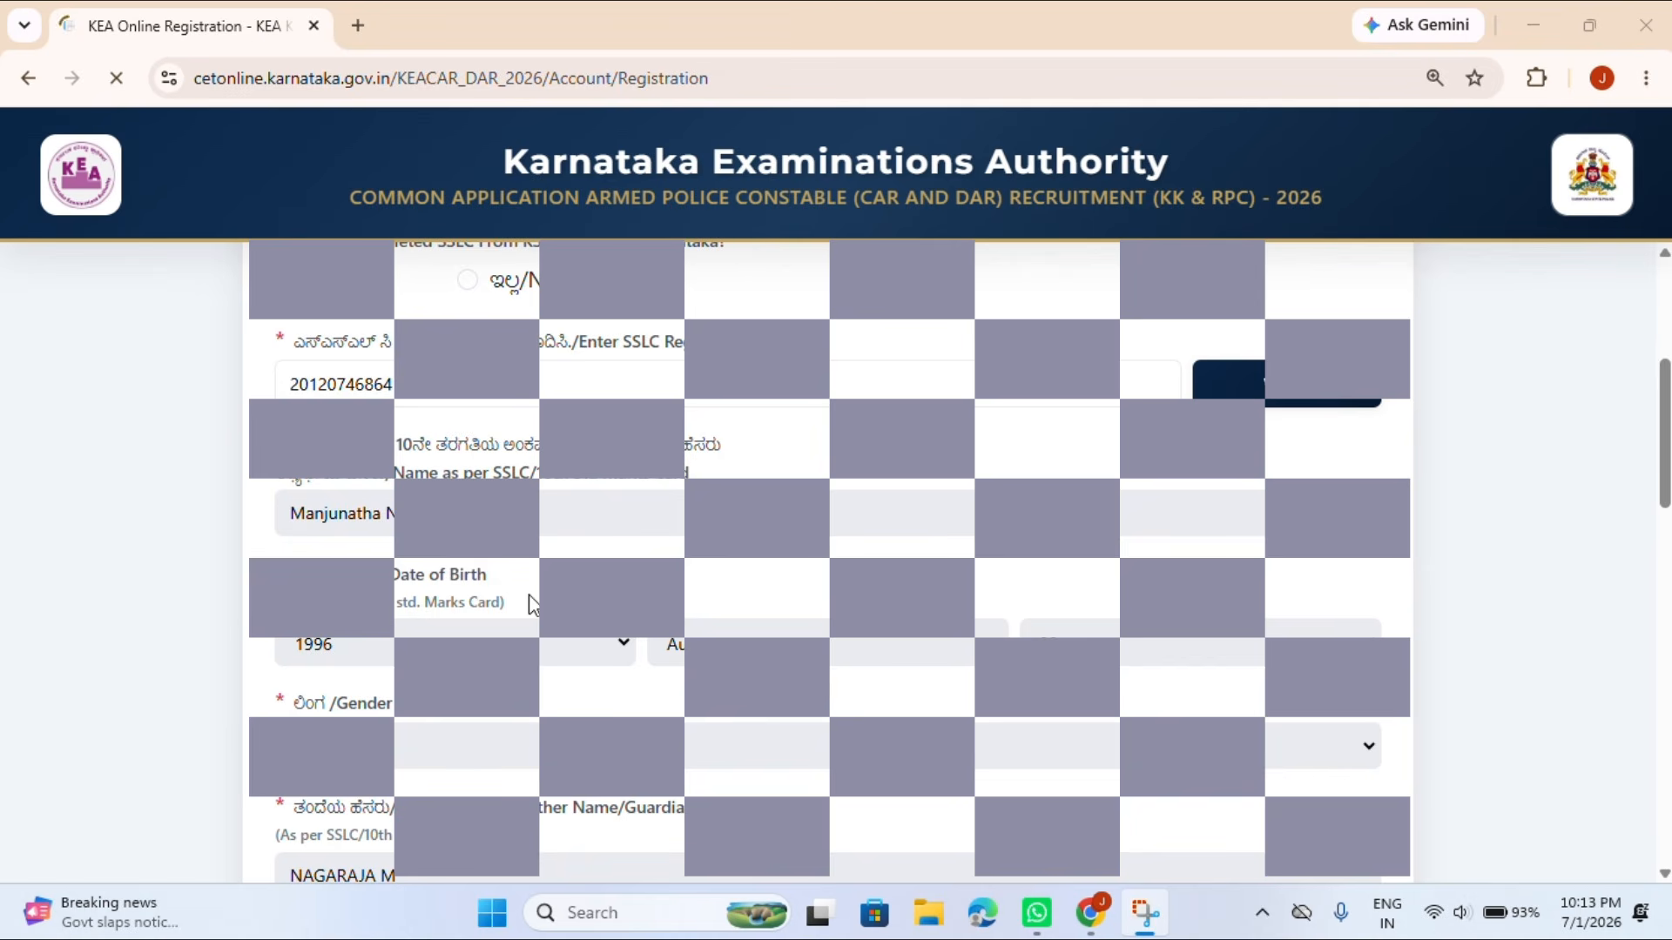
pyautogui.scroll(-2, 529, 595)
pyautogui.scroll(-4, 529, 594)
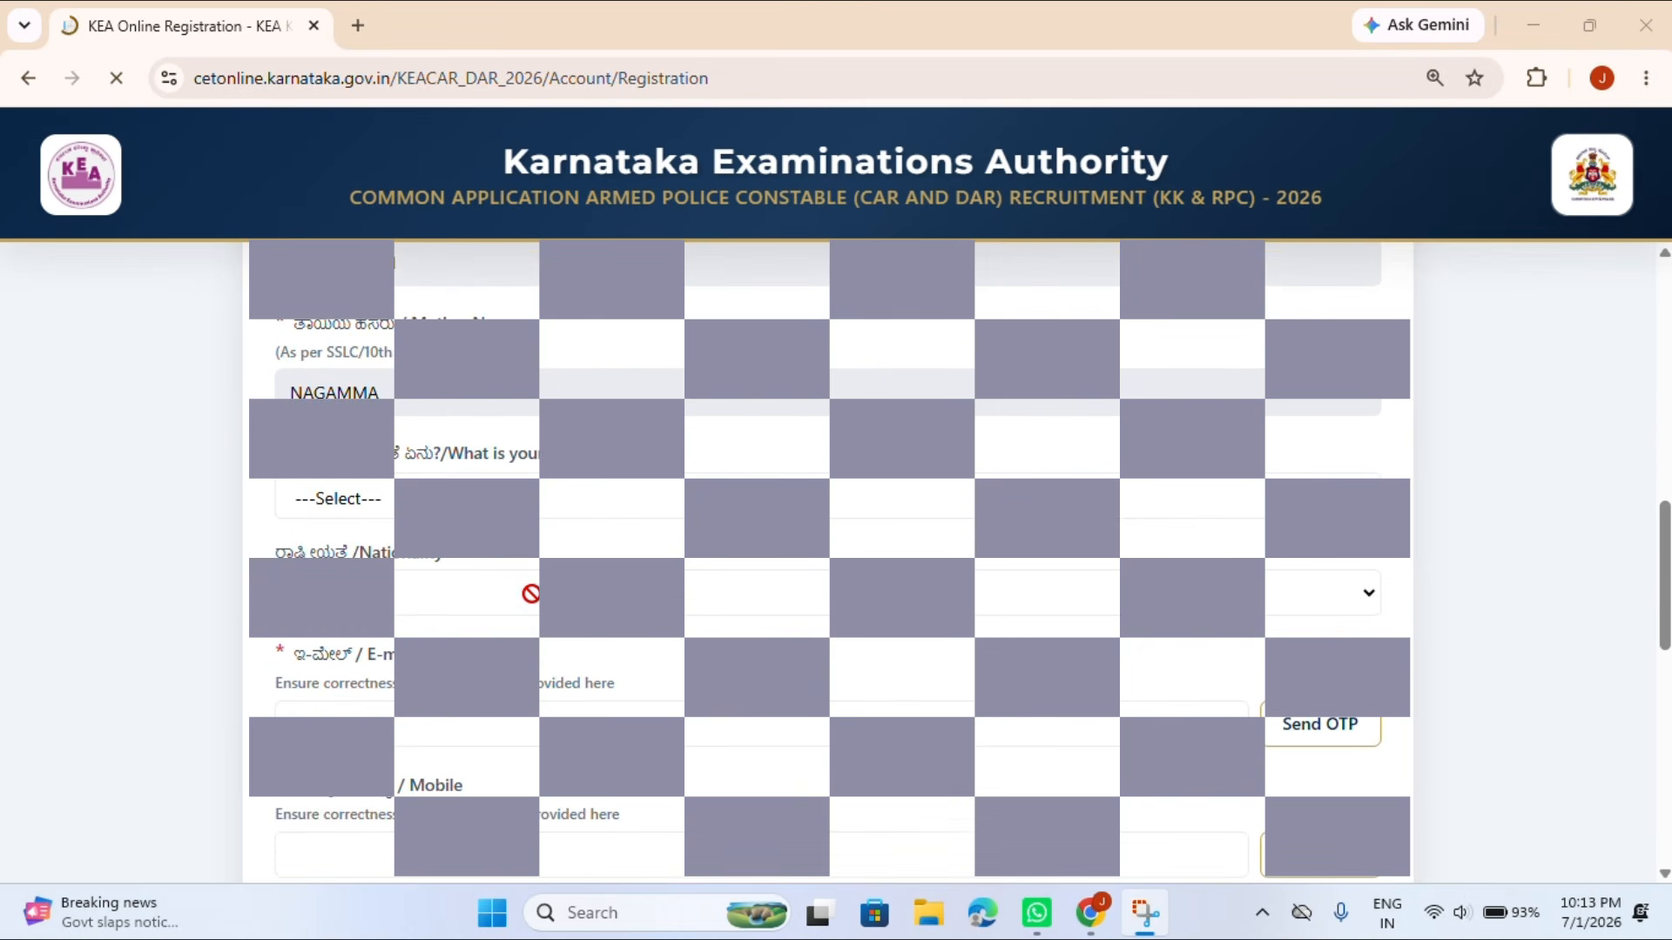
pyautogui.scroll(-2, 531, 593)
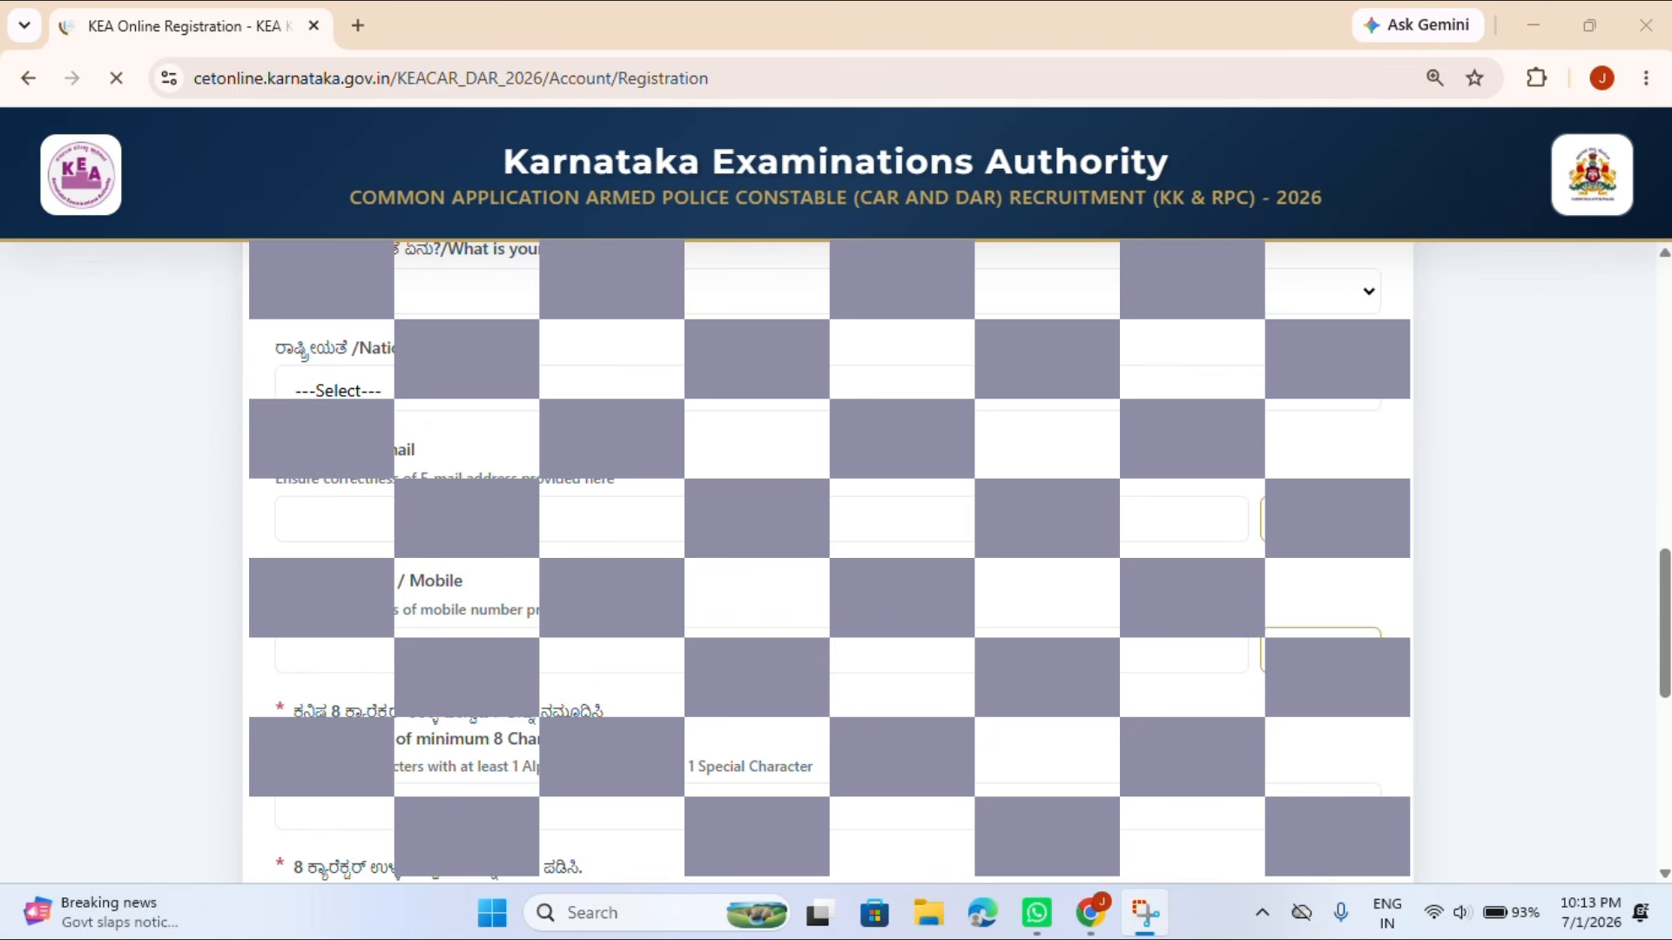
pyautogui.moveTo(1665, 577); pyautogui.dragTo(1668, 566)
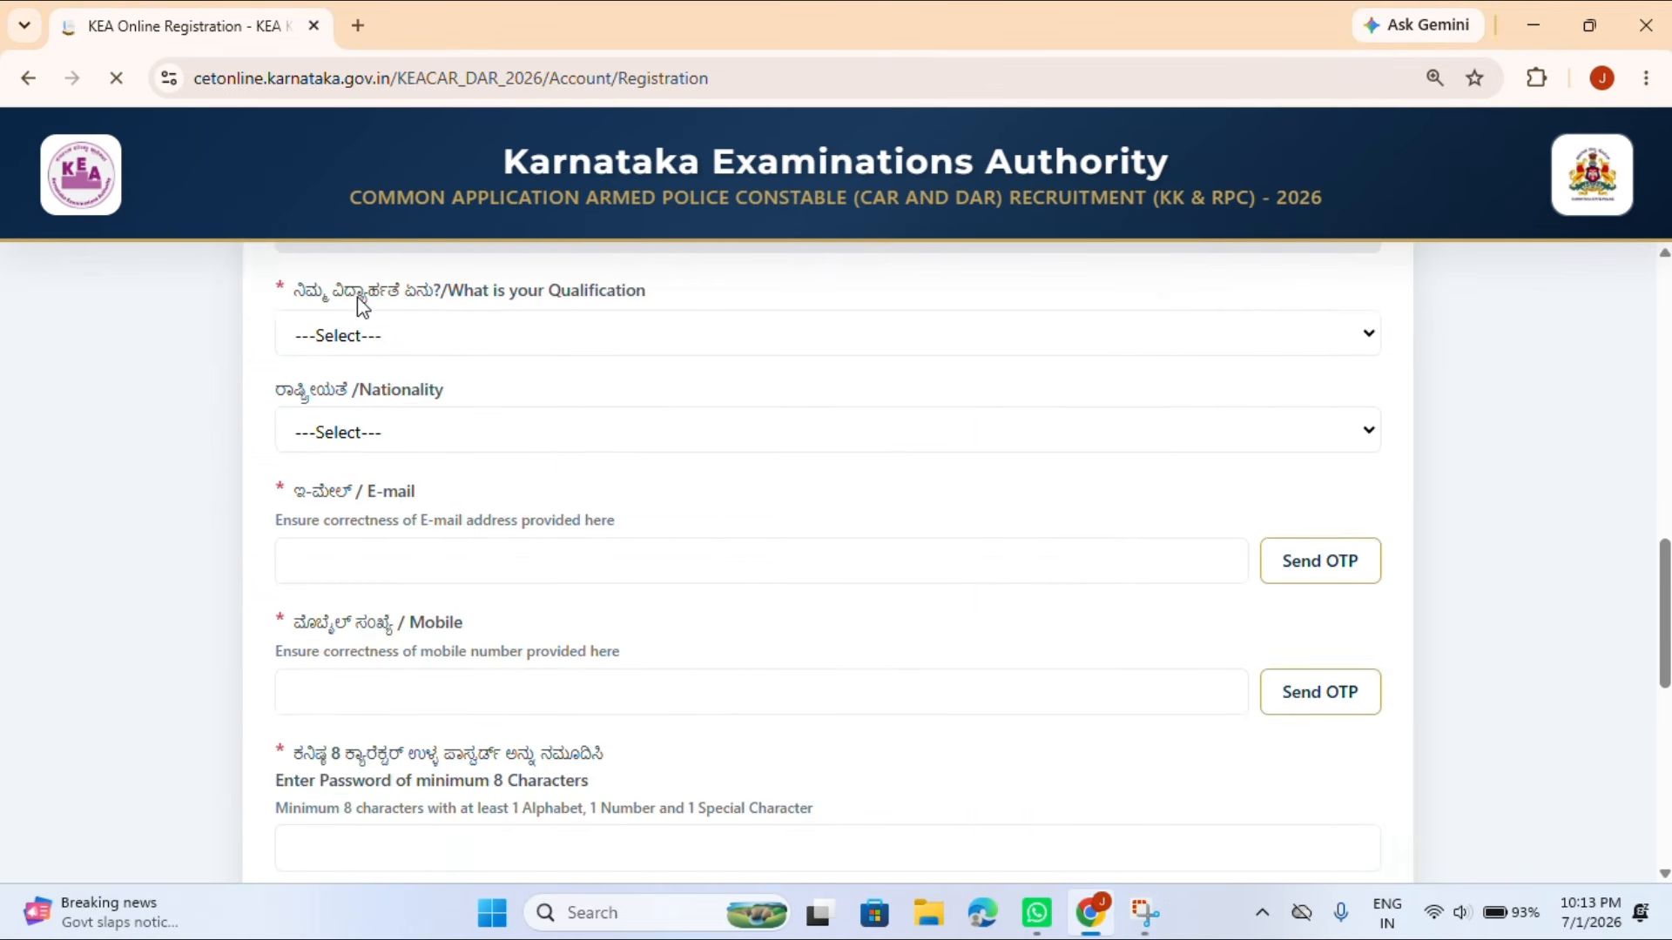
pyautogui.click(465, 337)
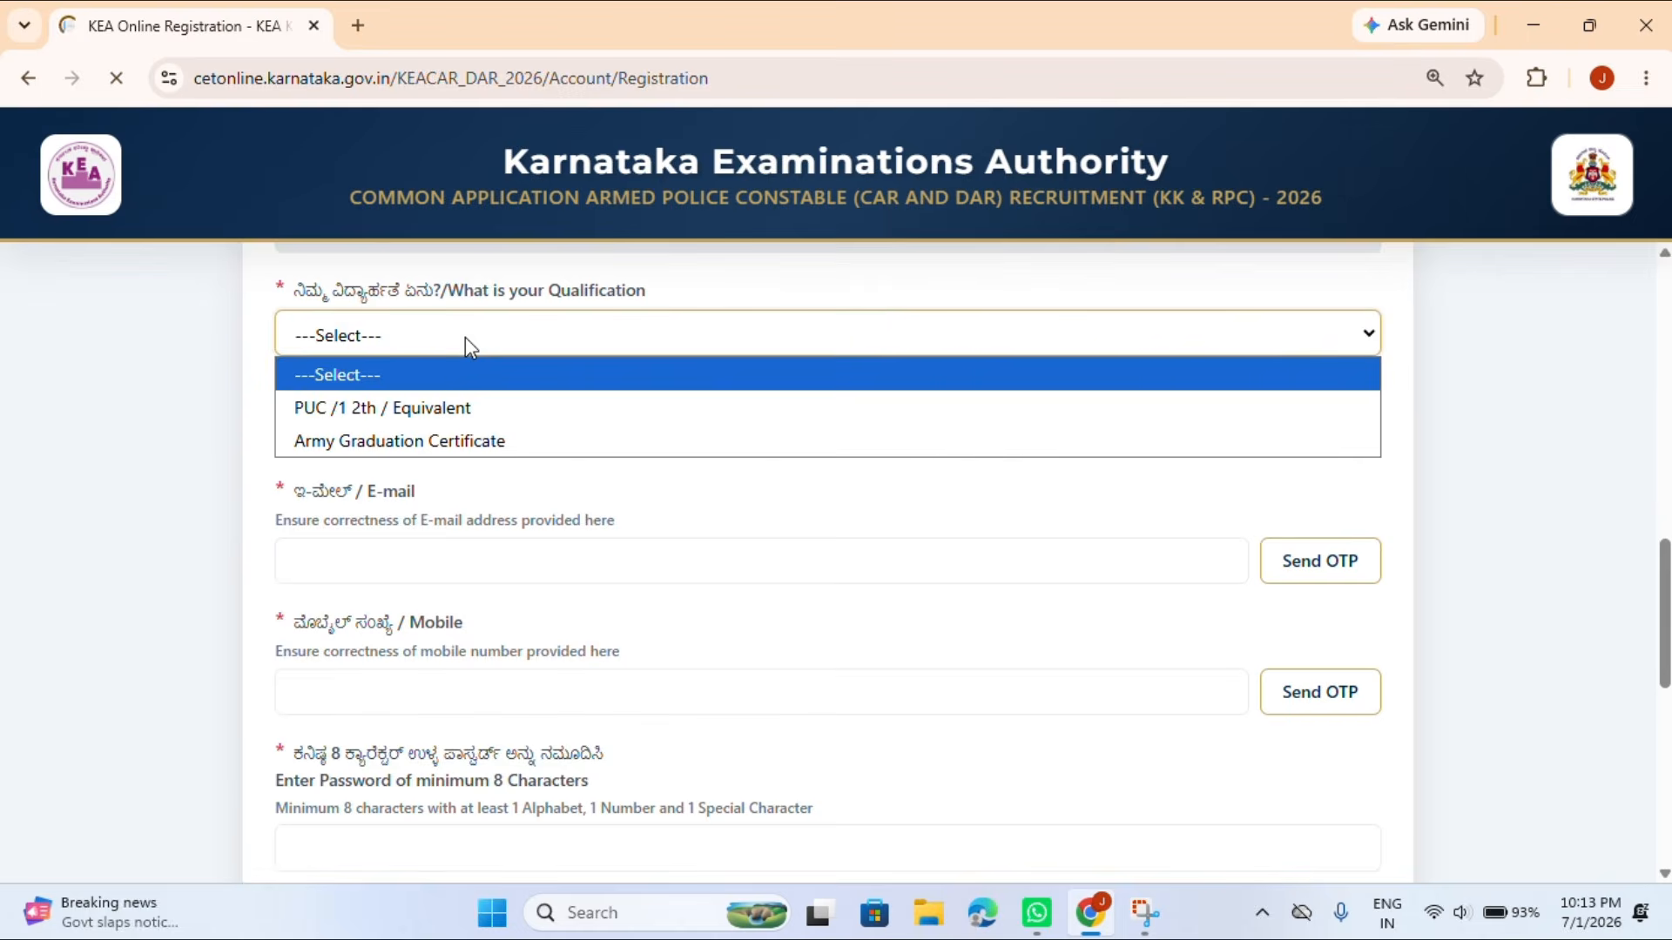
pyautogui.click(451, 407)
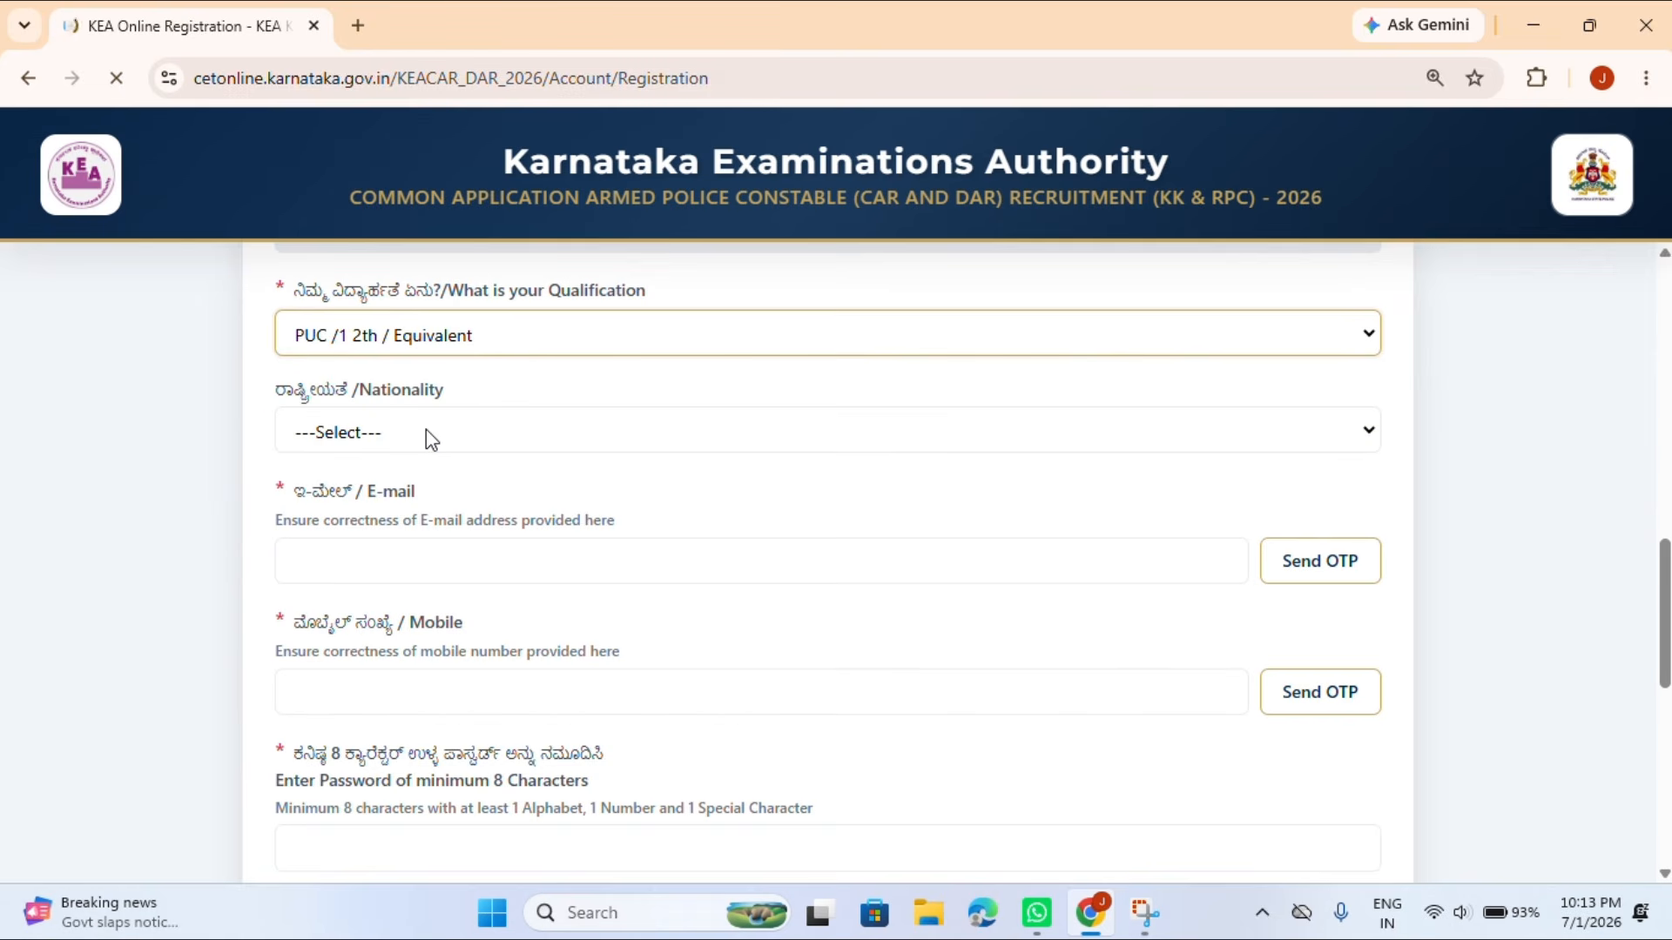
pyautogui.click(426, 430)
pyautogui.click(399, 498)
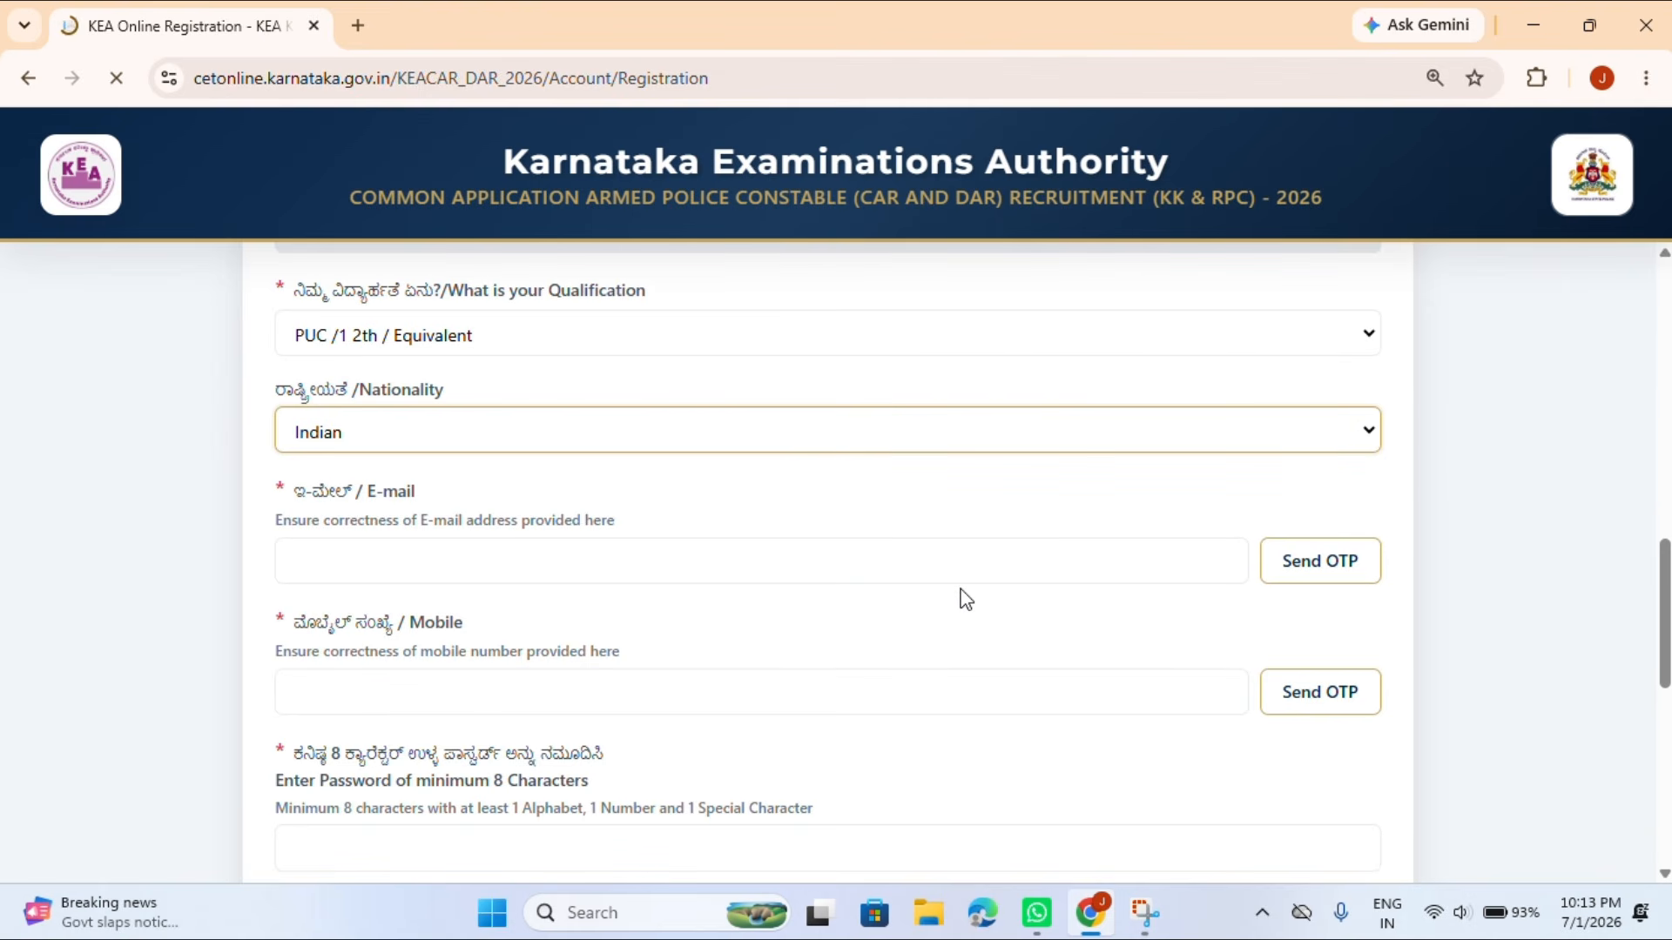
pyautogui.scroll(-2, 965, 599)
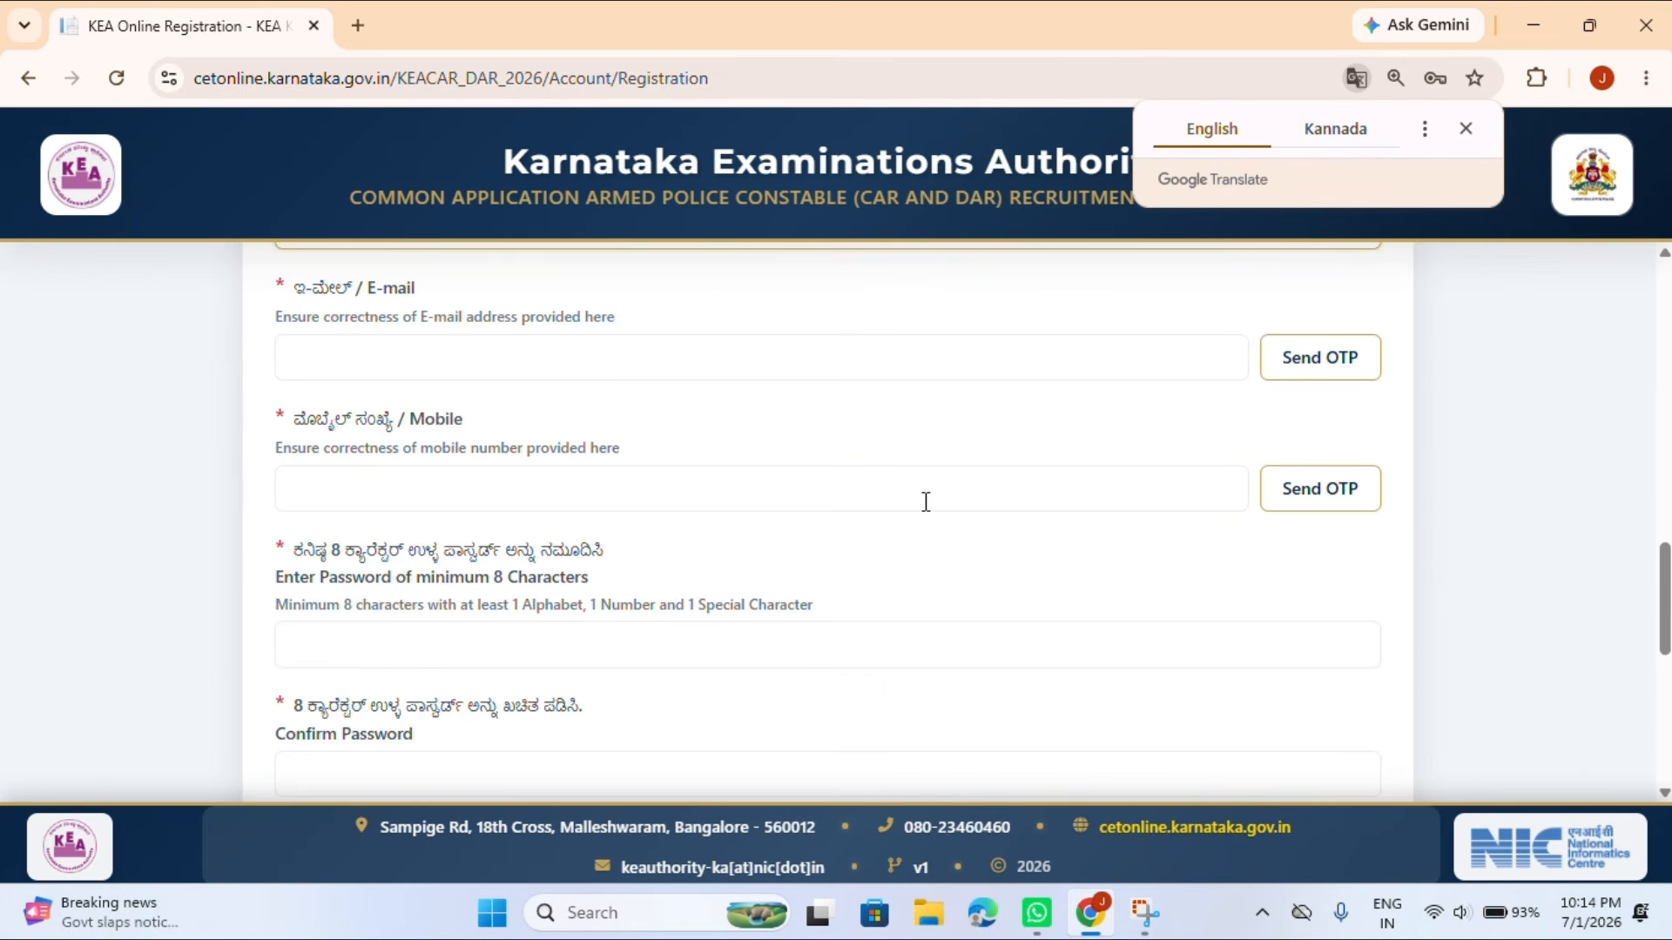
# Examine the e-mail, mobile, password, candidate photo upload and captcha fields of the registration form.
pyautogui.scroll(-2, 925, 501)
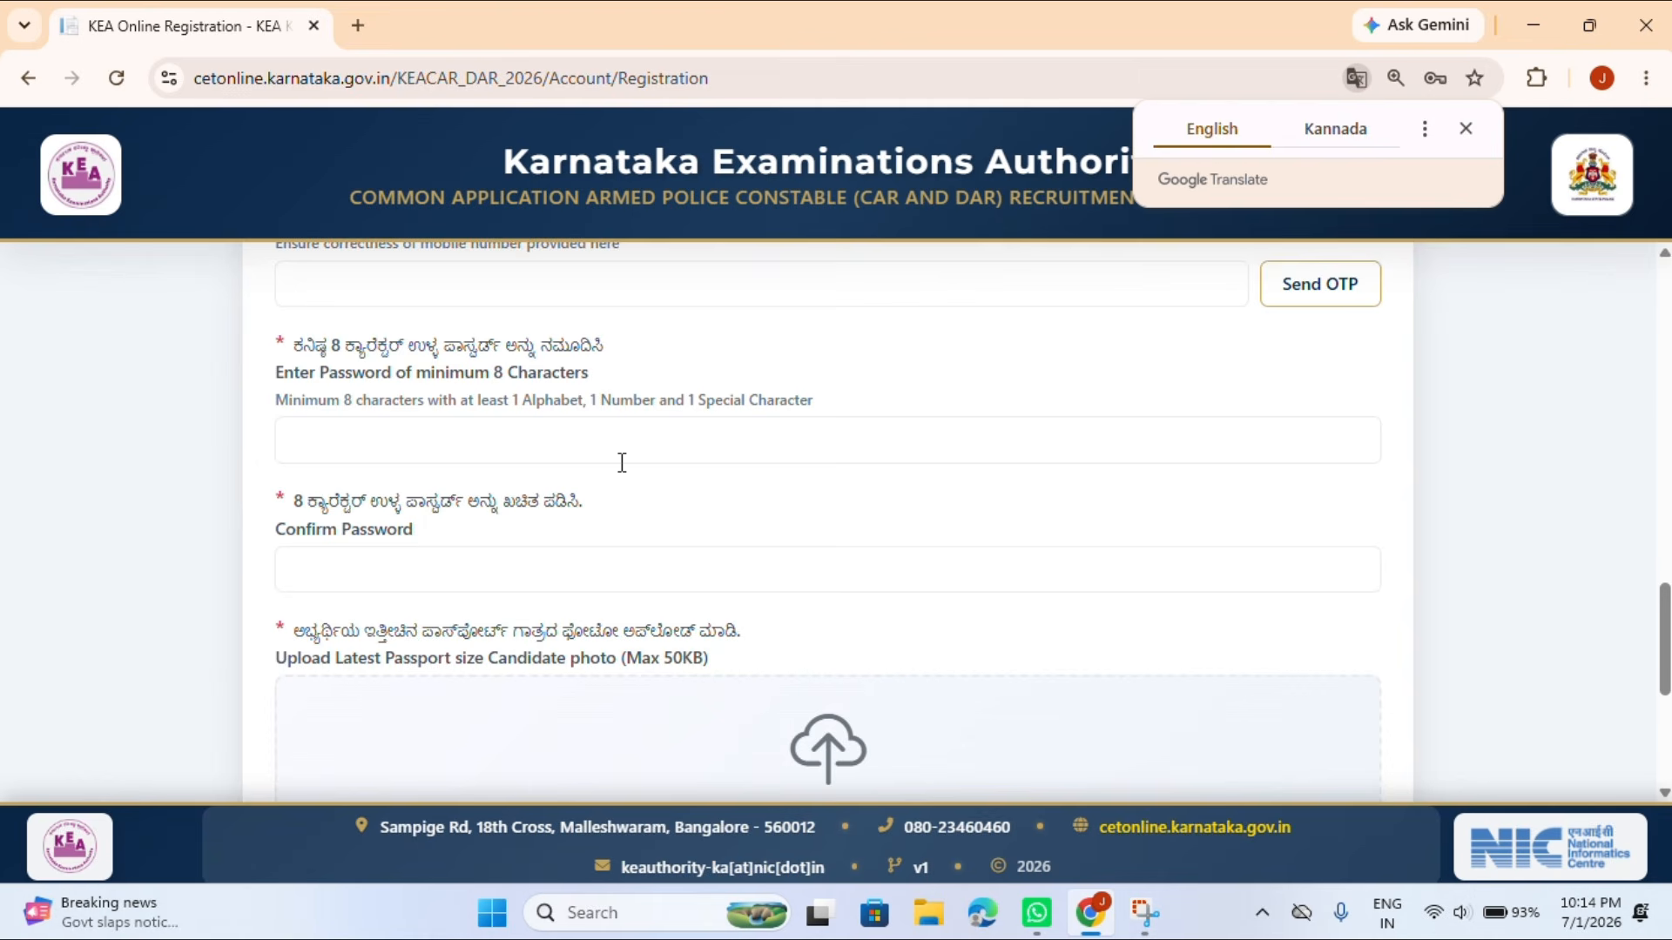
pyautogui.click(407, 566)
pyautogui.click(160, 509)
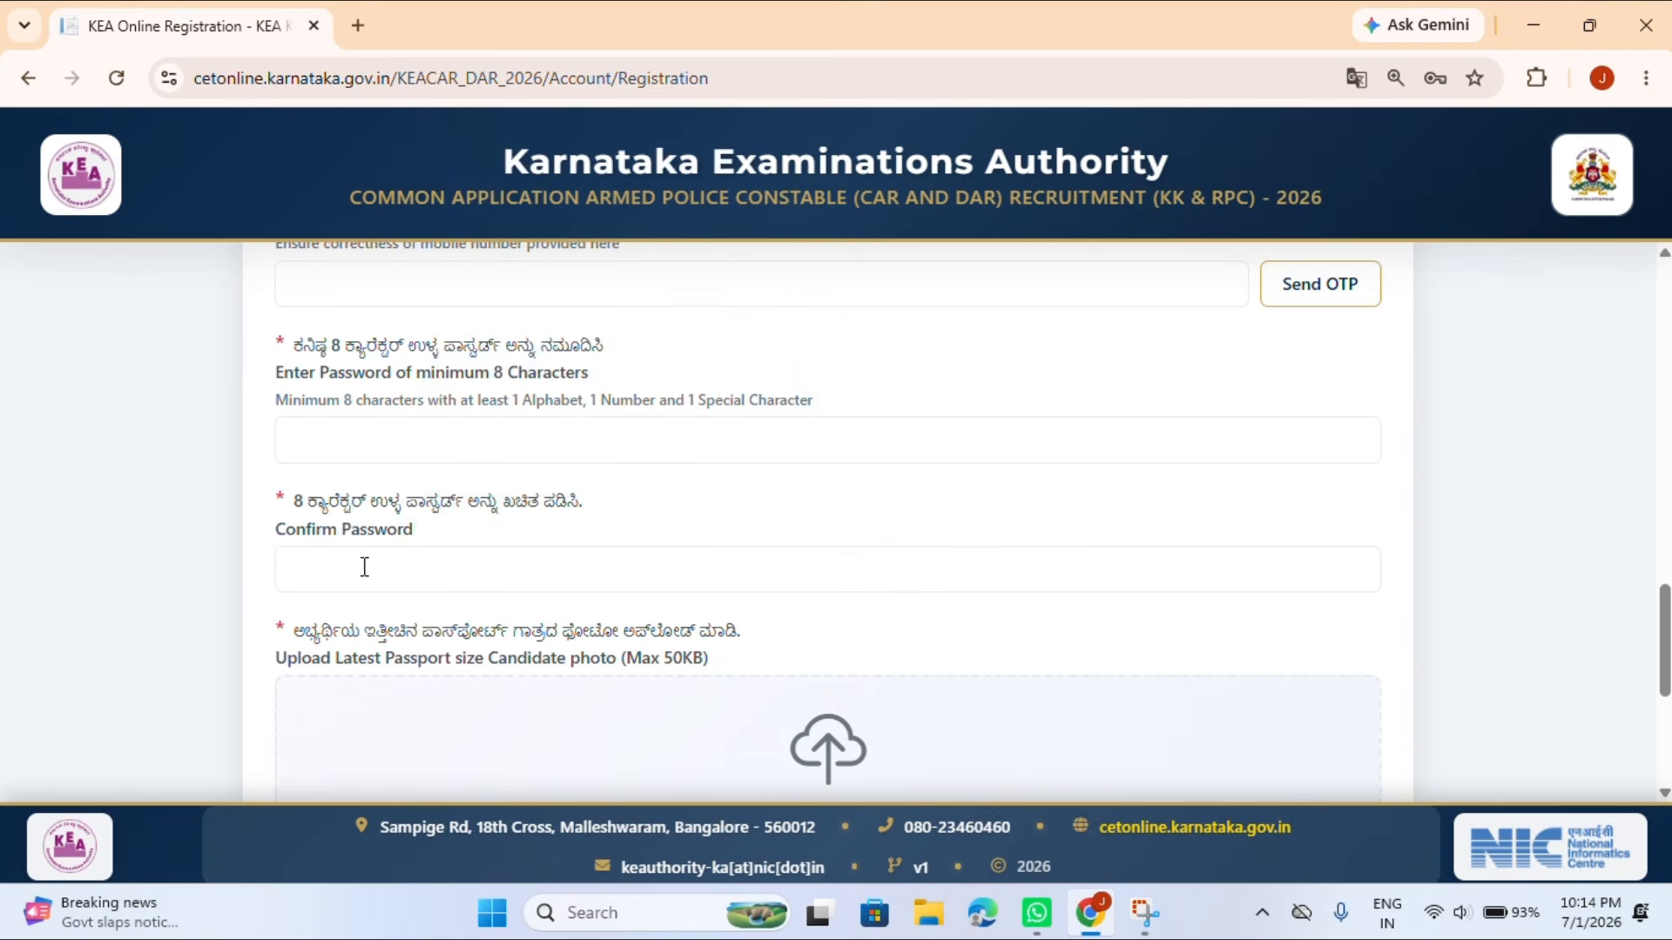
pyautogui.scroll(-2, 364, 567)
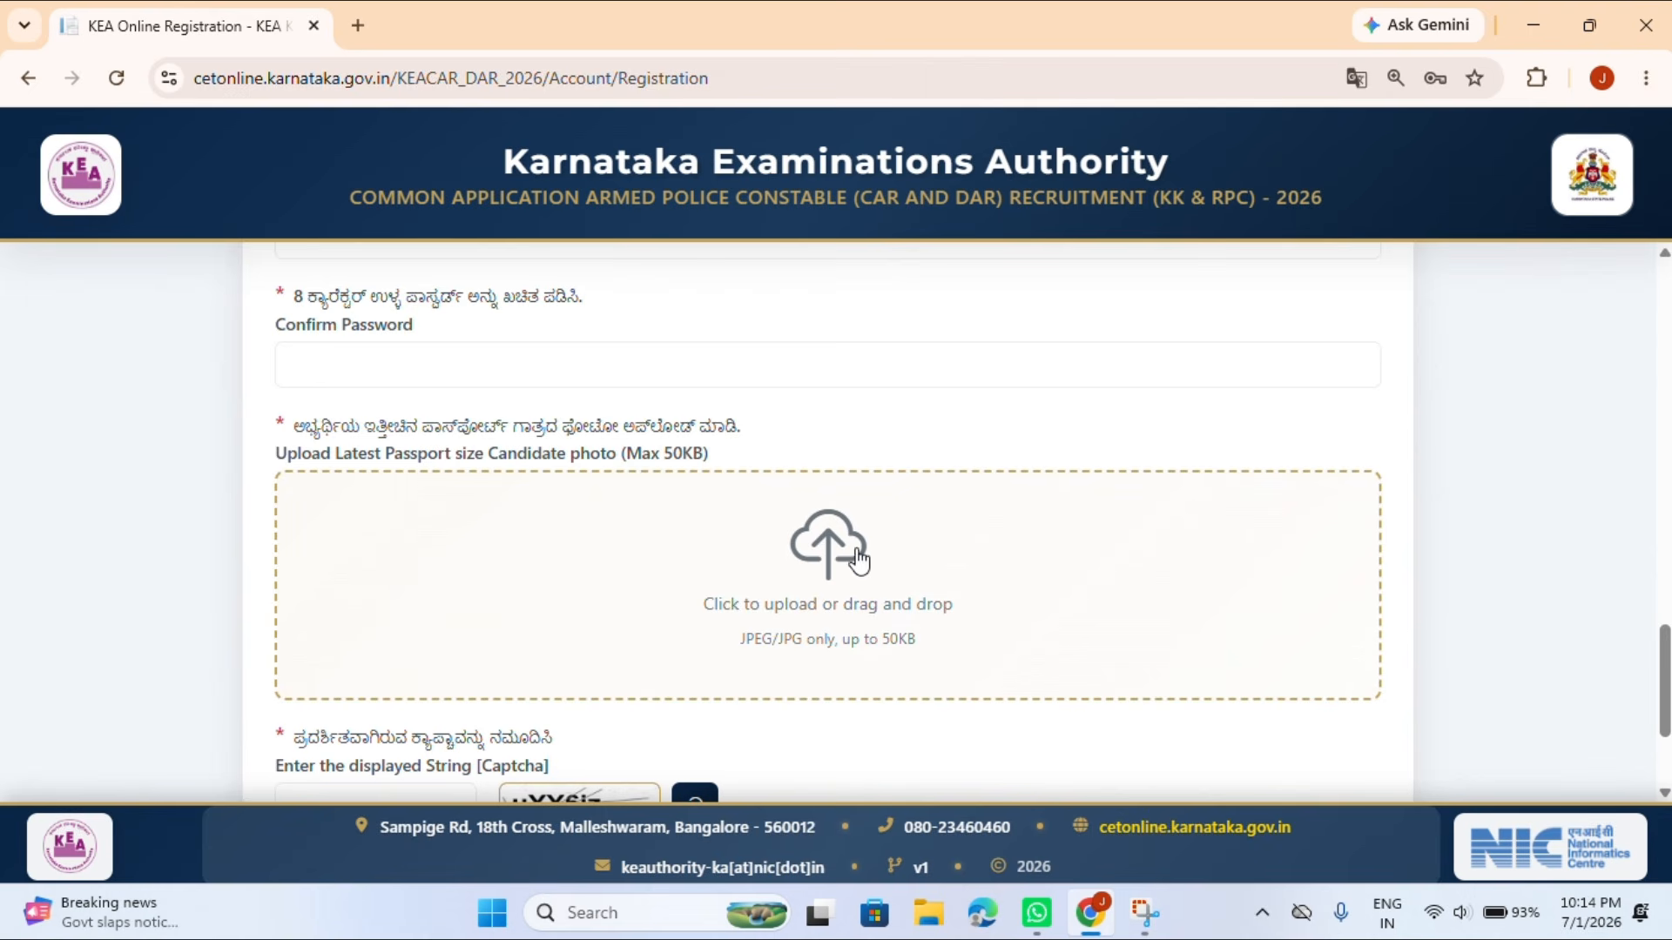
pyautogui.scroll(-2, 853, 562)
pyautogui.click(431, 582)
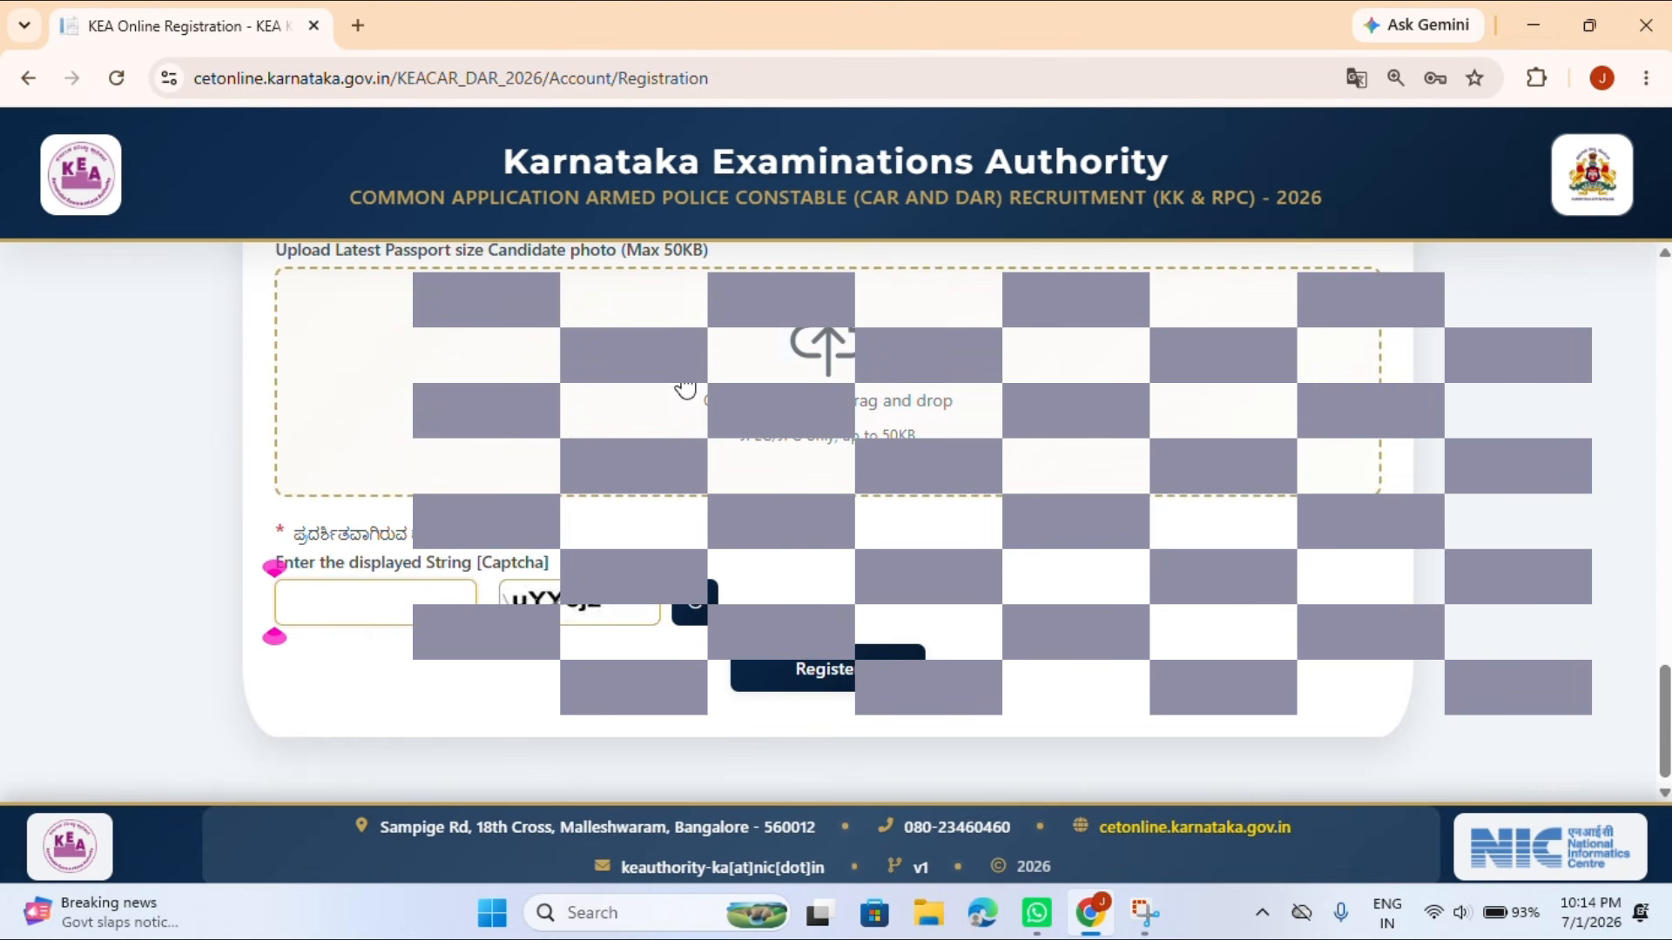
pyautogui.scroll(2, 685, 388)
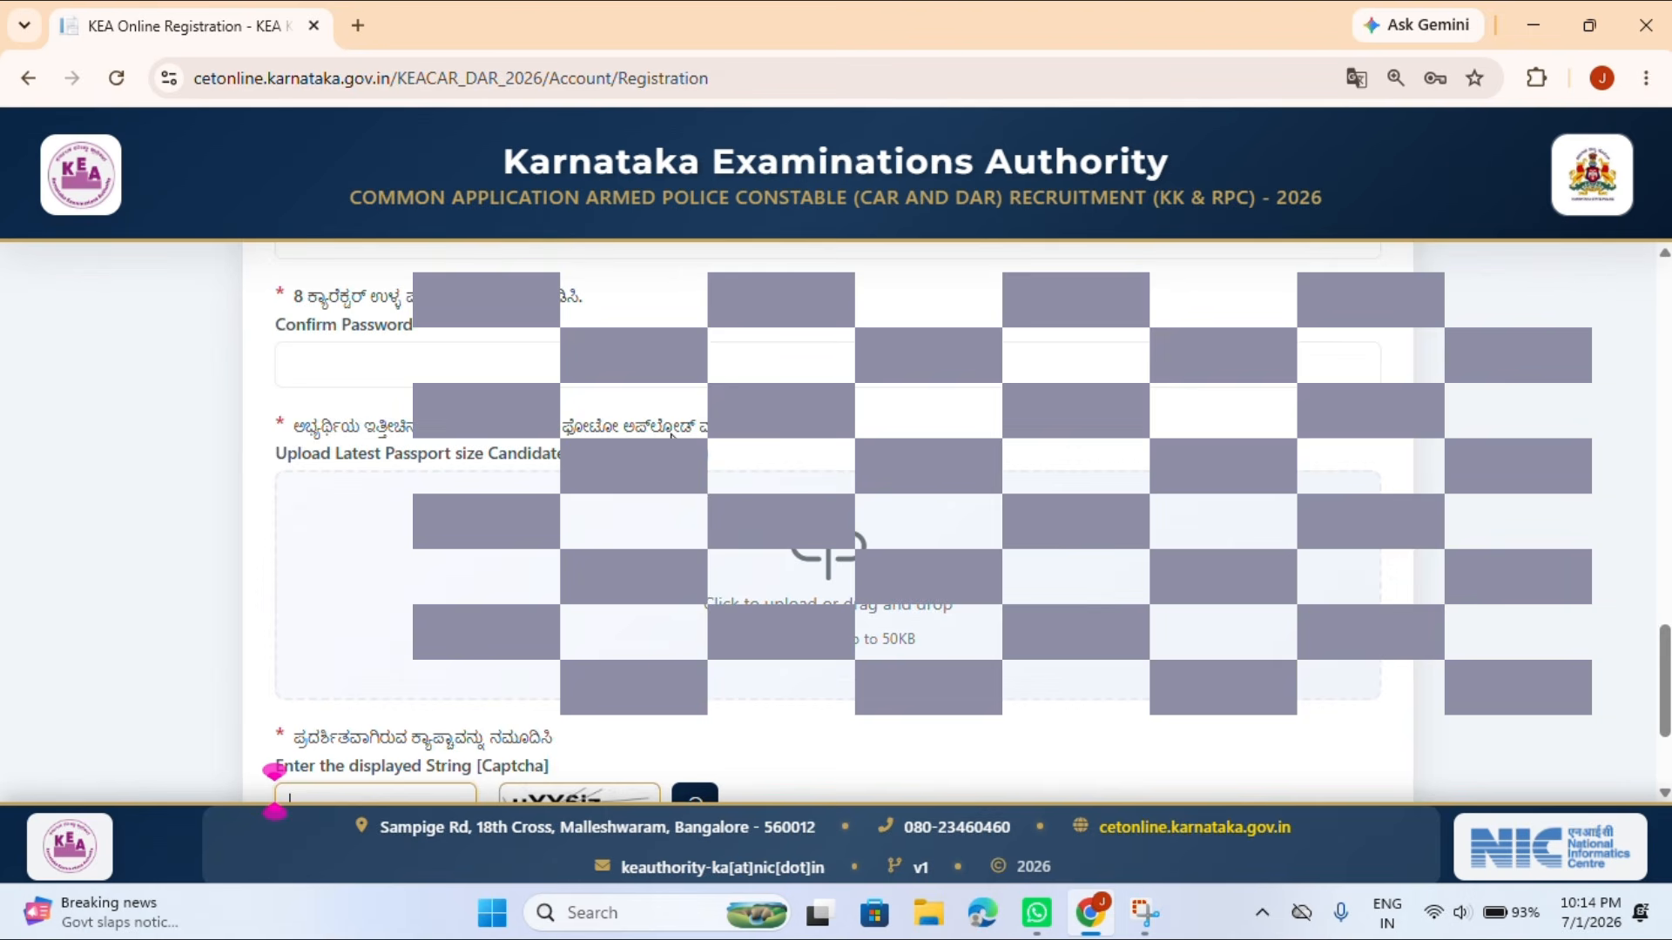
pyautogui.scroll(-2, 697, 505)
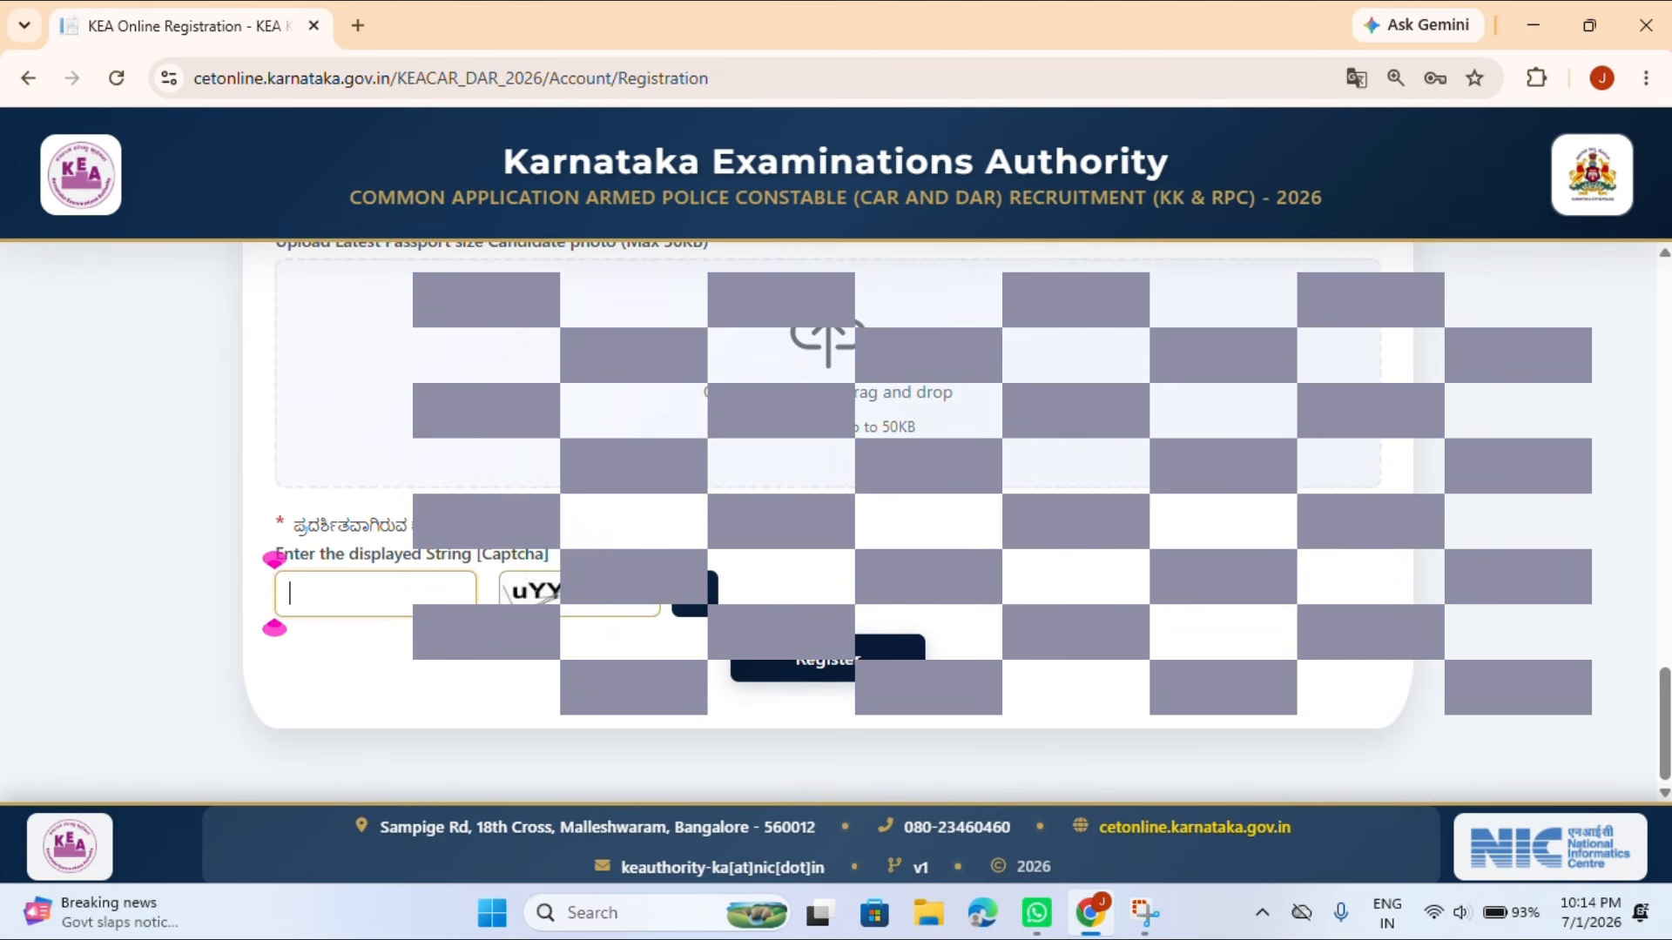
# Go to the recruitment portal's homepage from the end of the registration success page.
pyautogui.scroll(6, 823, 644)
pyautogui.scroll(6, 813, 593)
pyautogui.scroll(-6, 813, 593)
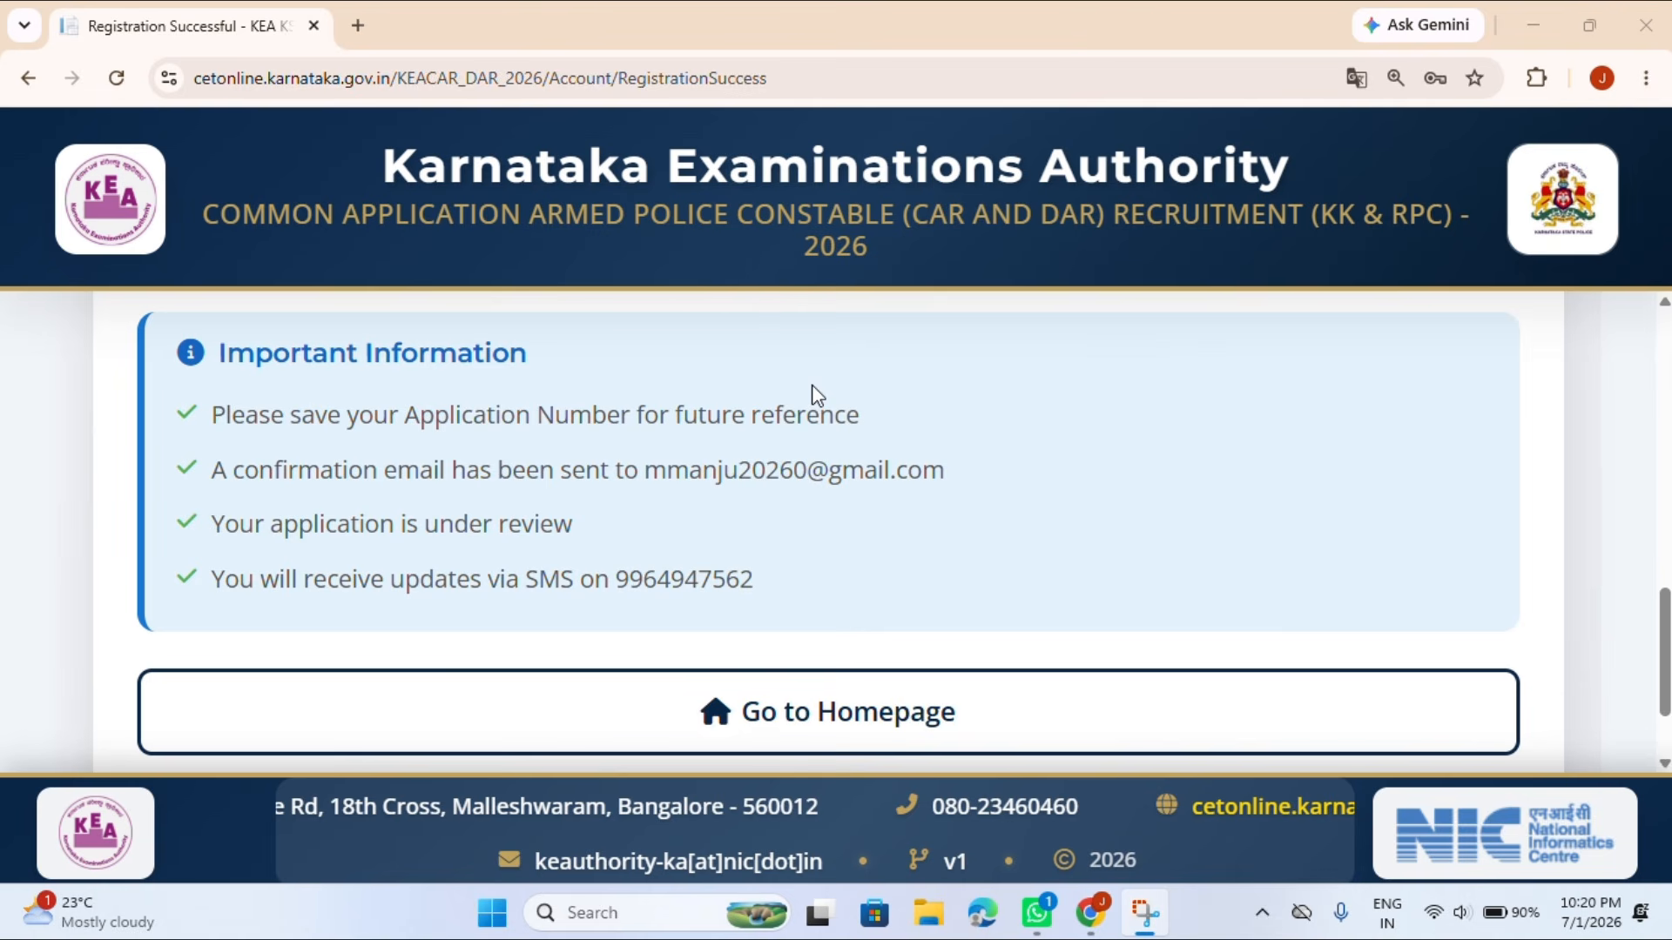
pyautogui.click(762, 721)
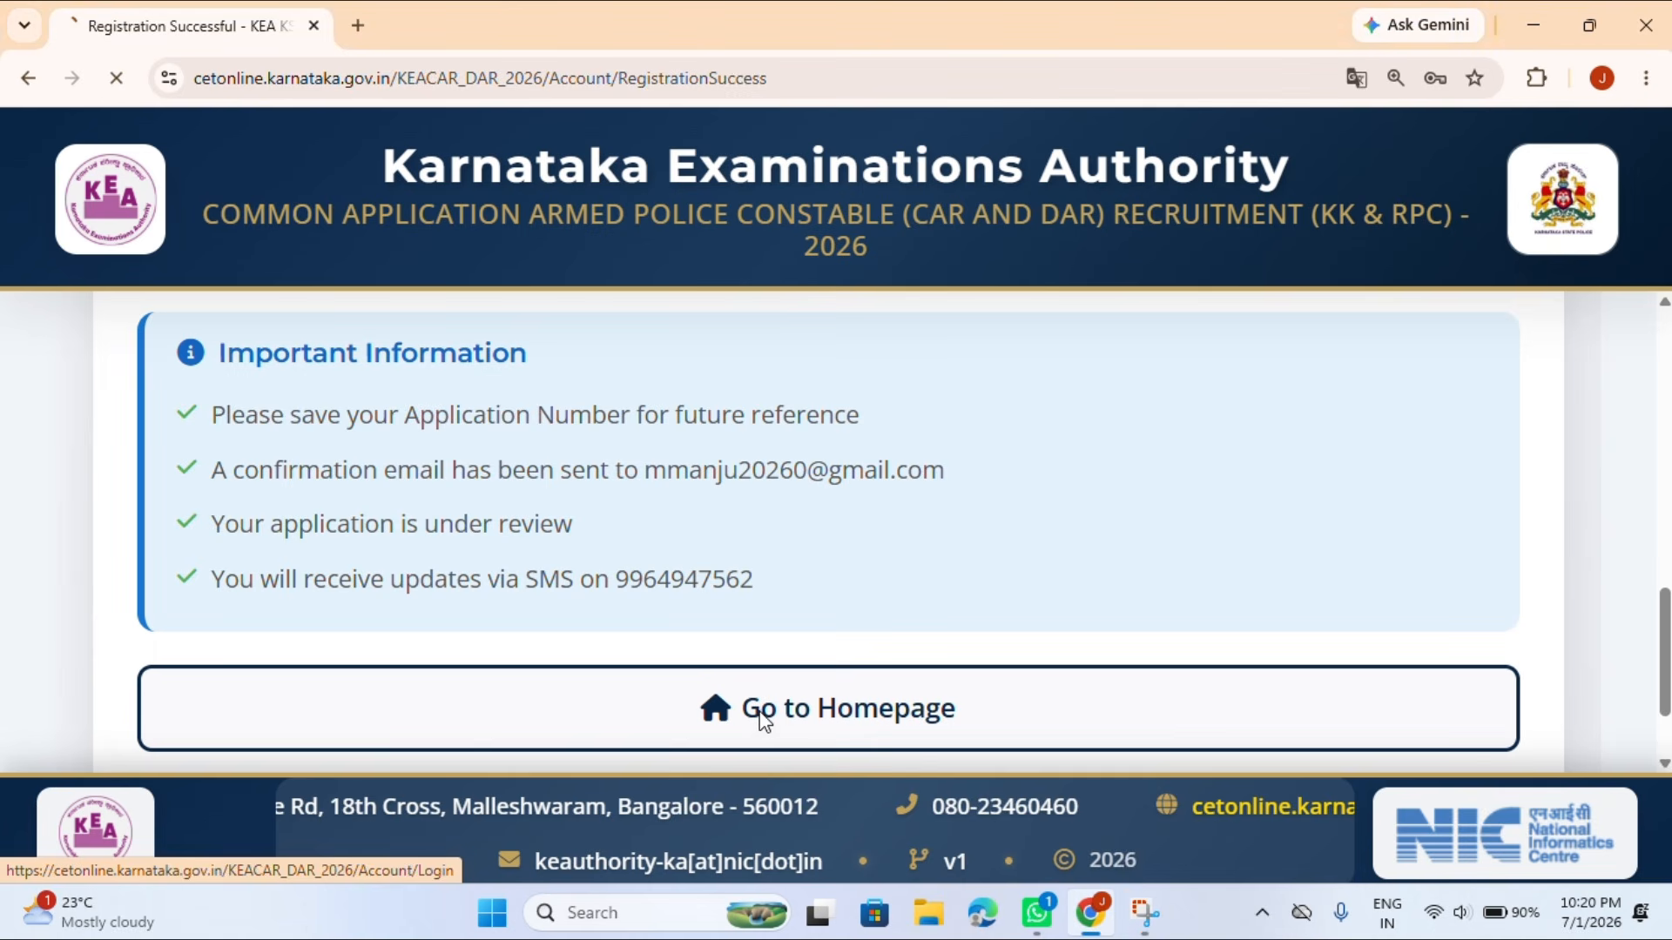
# Look over the sign-in form's registration number, password and captcha fields, and choose Mobile SMS as the OTP delivery method.
pyautogui.scroll(-2, 729, 575)
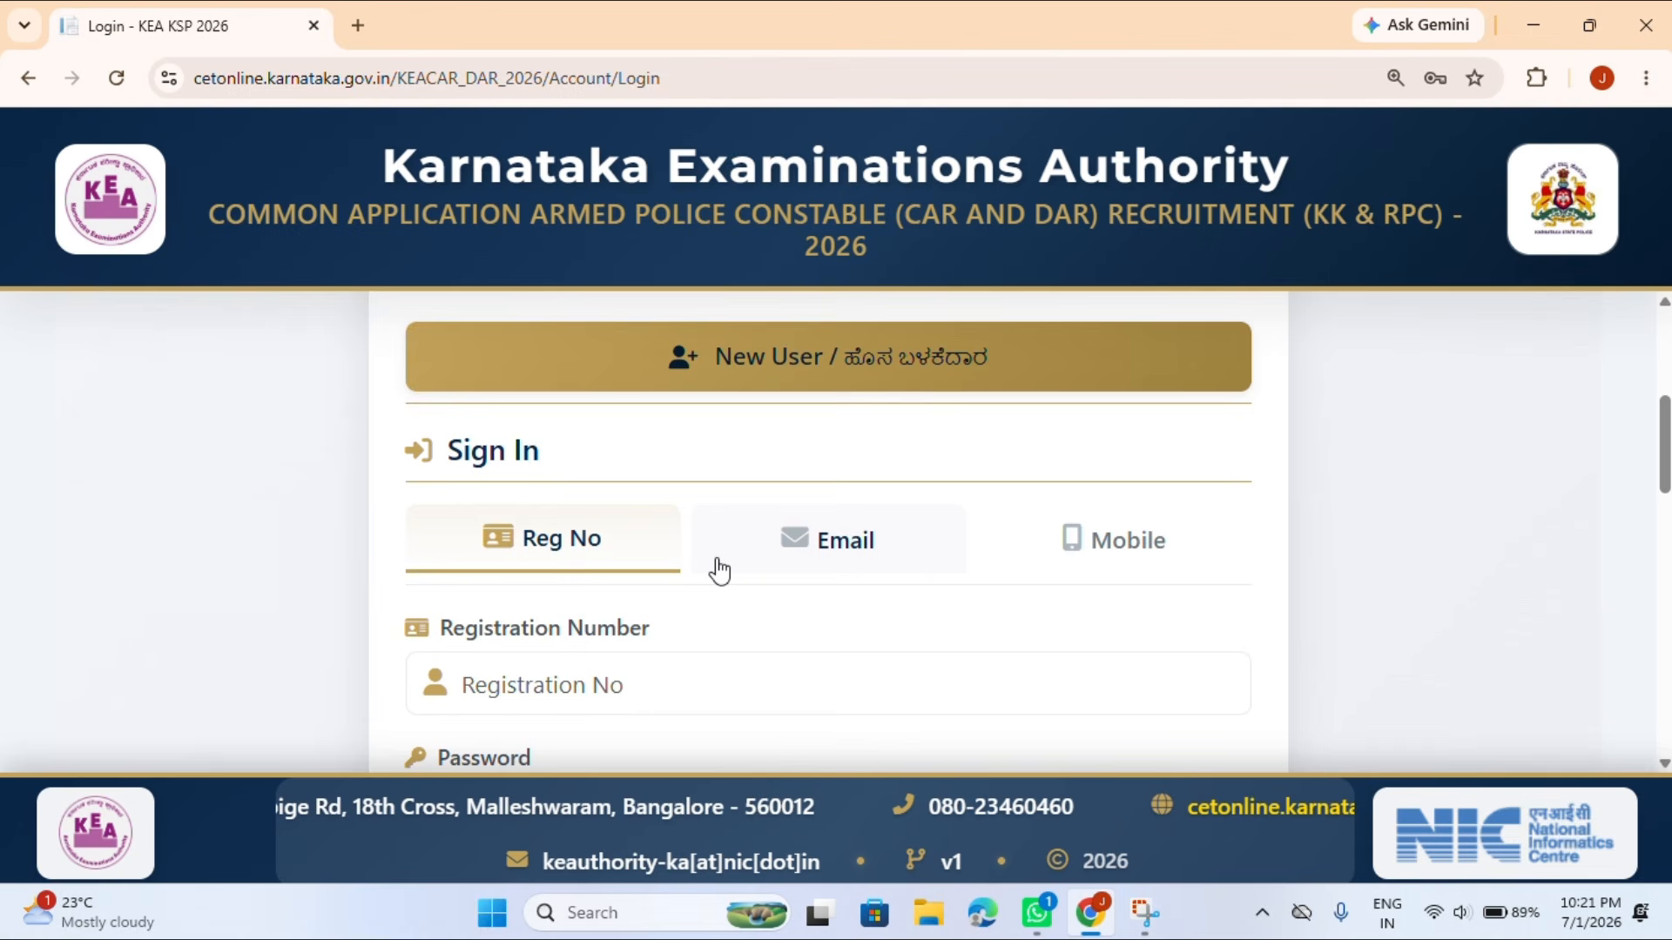
pyautogui.scroll(-5, 610, 601)
pyautogui.scroll(2, 490, 537)
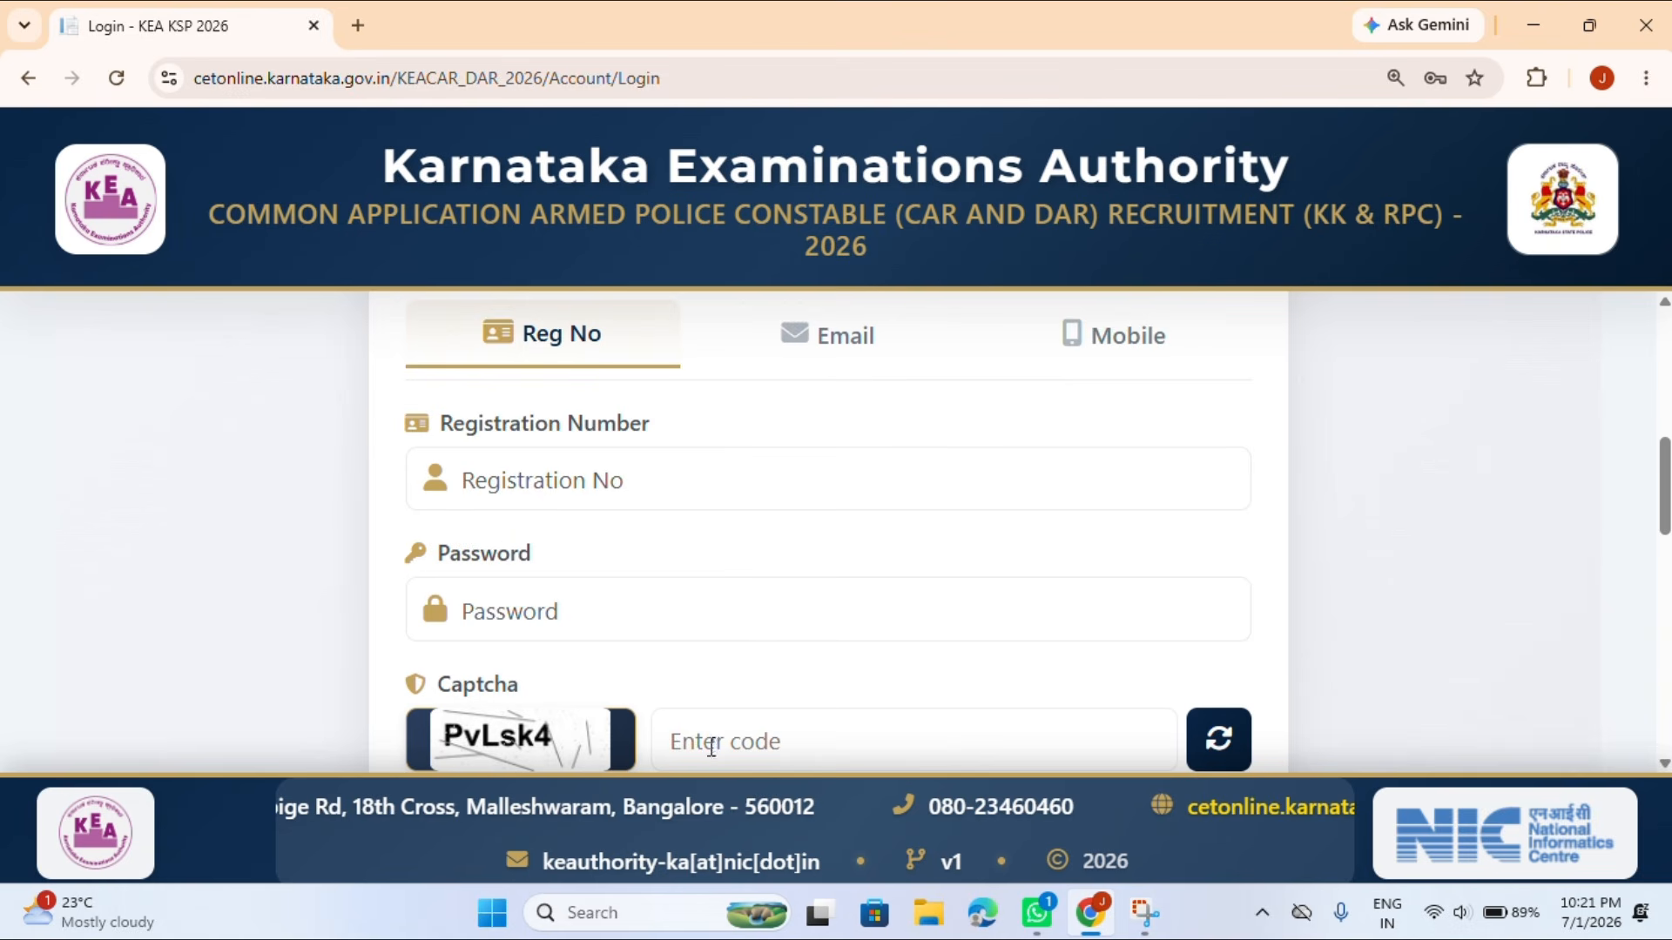
pyautogui.scroll(-2, 711, 747)
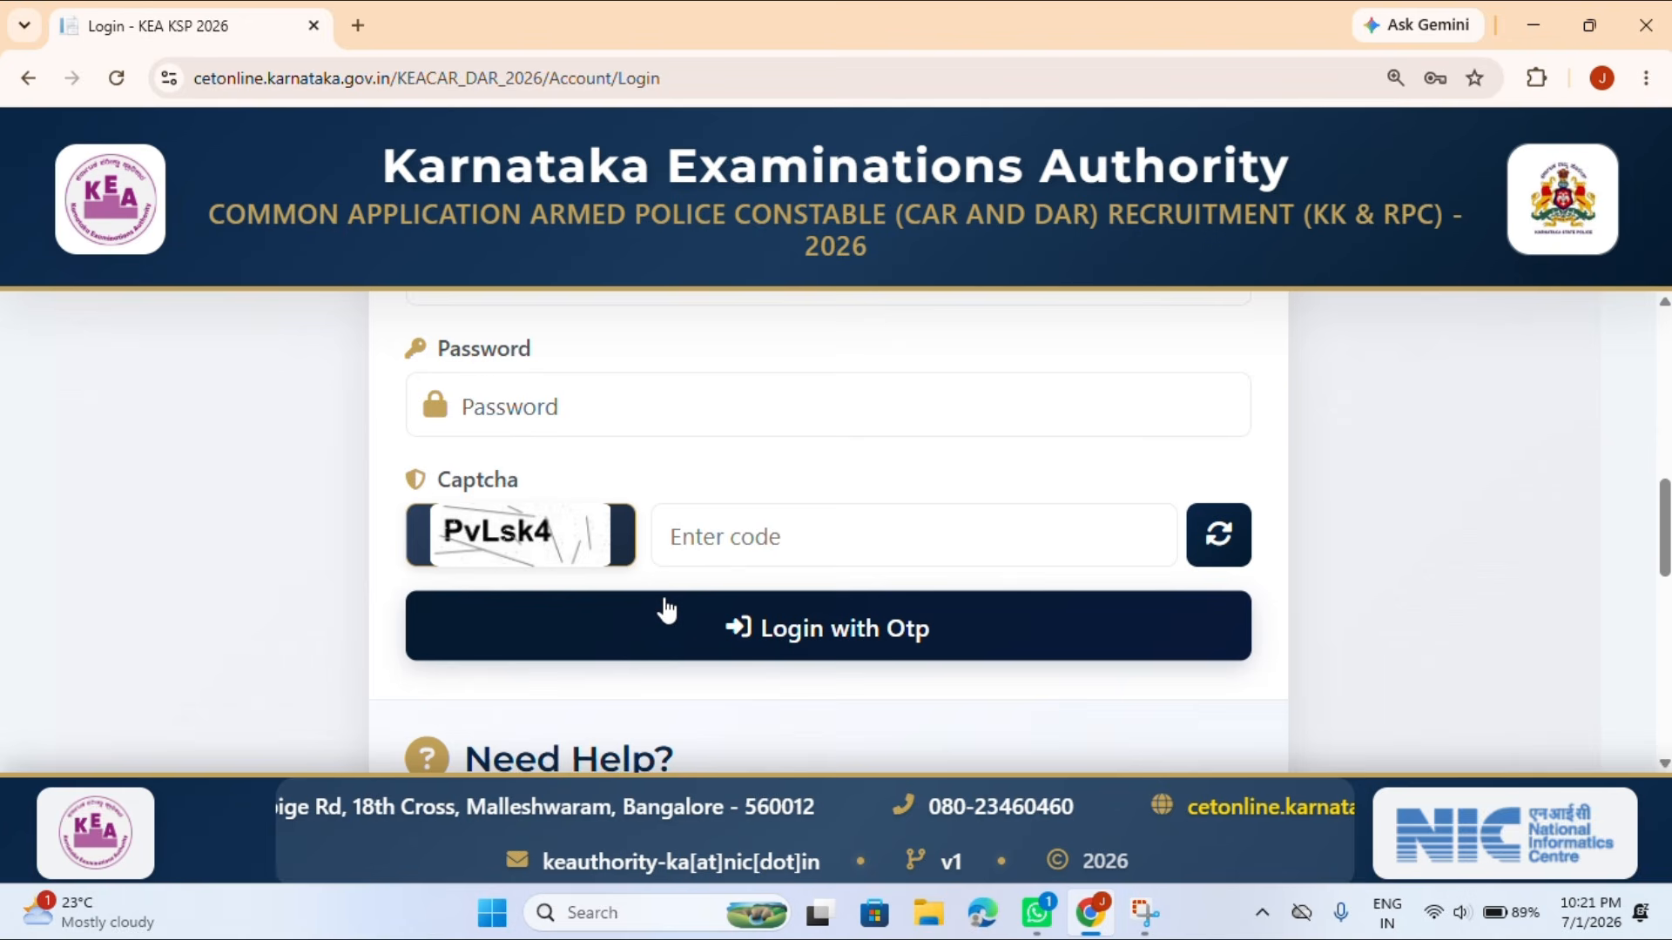
pyautogui.scroll(2, 667, 605)
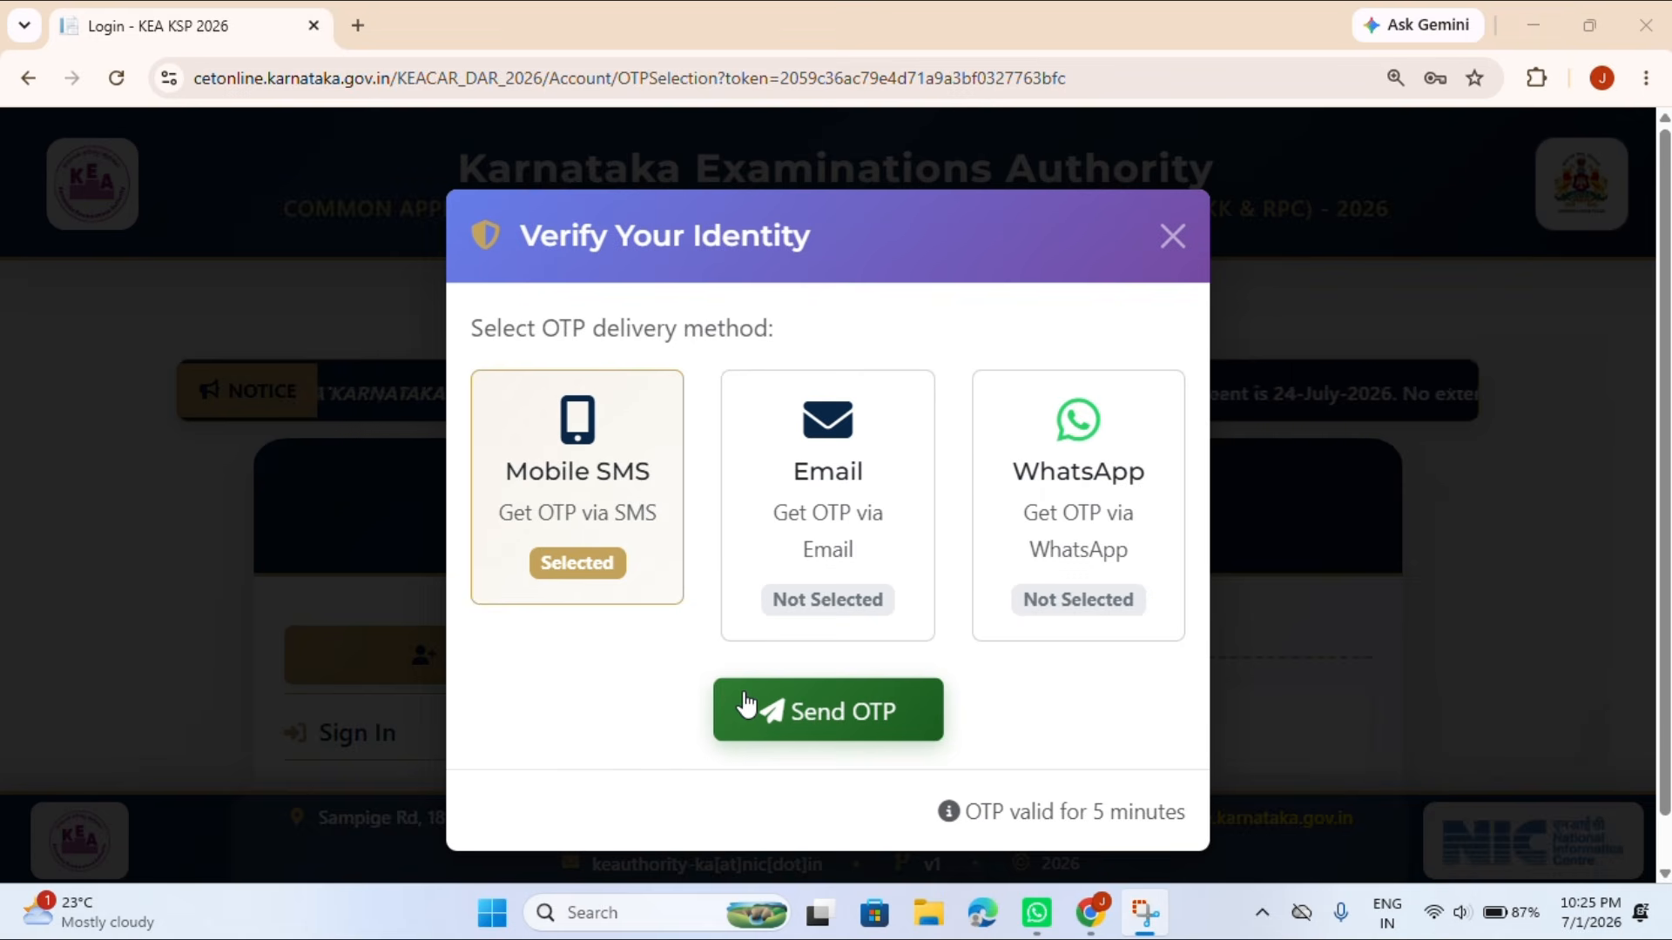
pyautogui.click(631, 484)
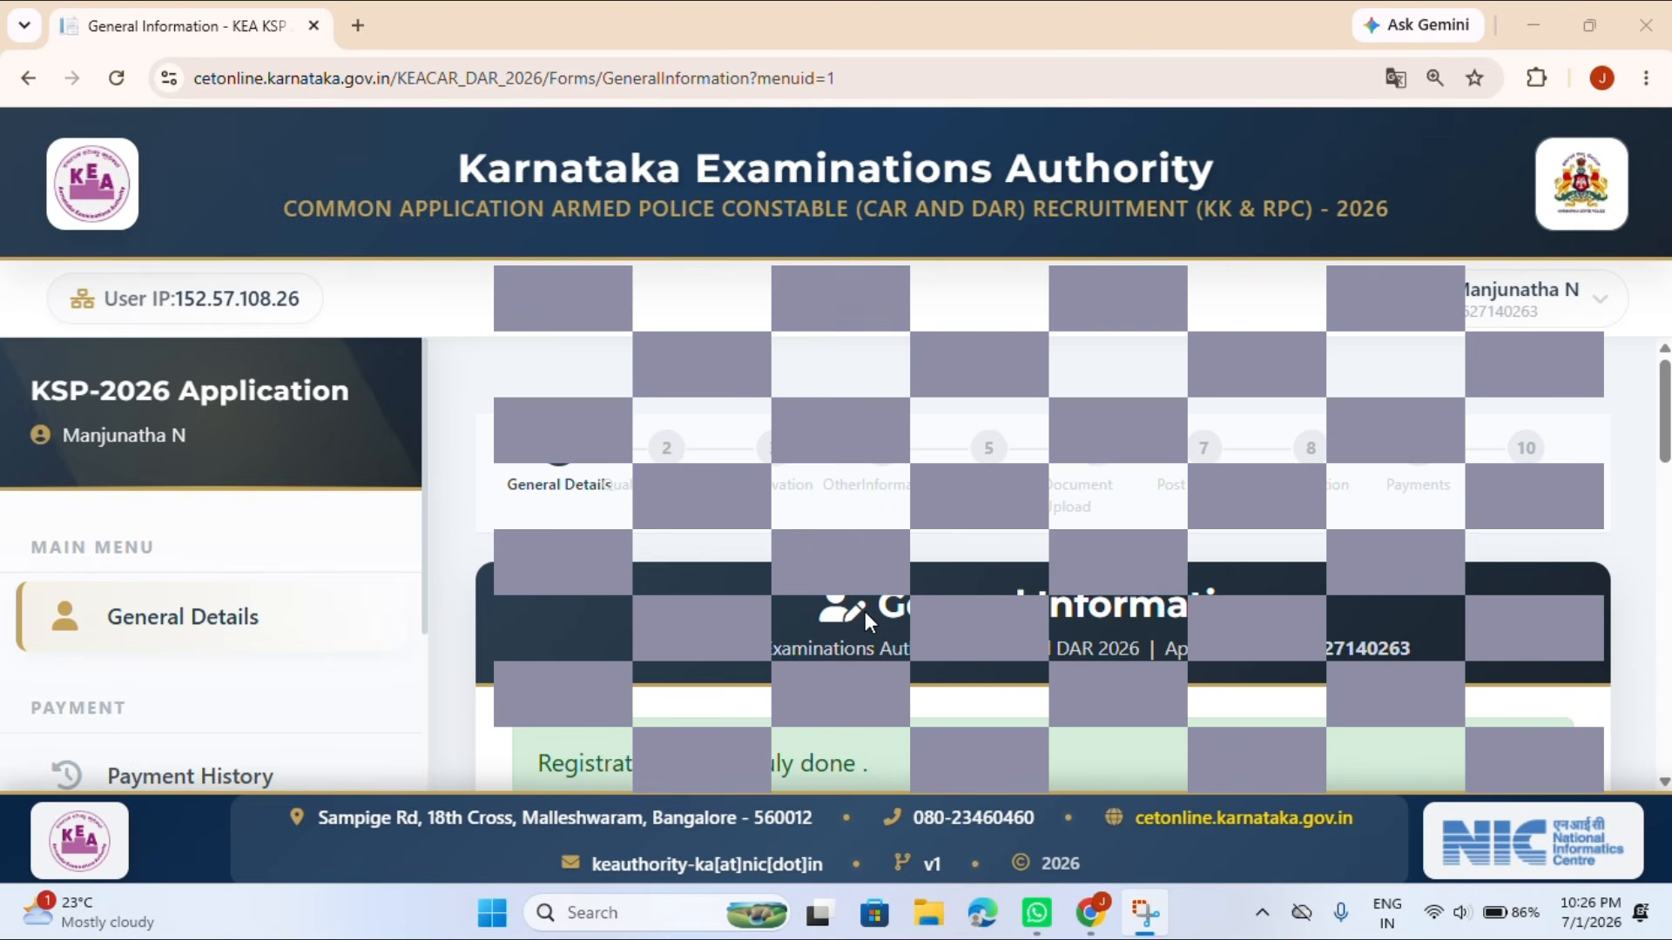
# Review the General Information form from the personal and communication details through to the marital status.
pyautogui.scroll(-5, 864, 611)
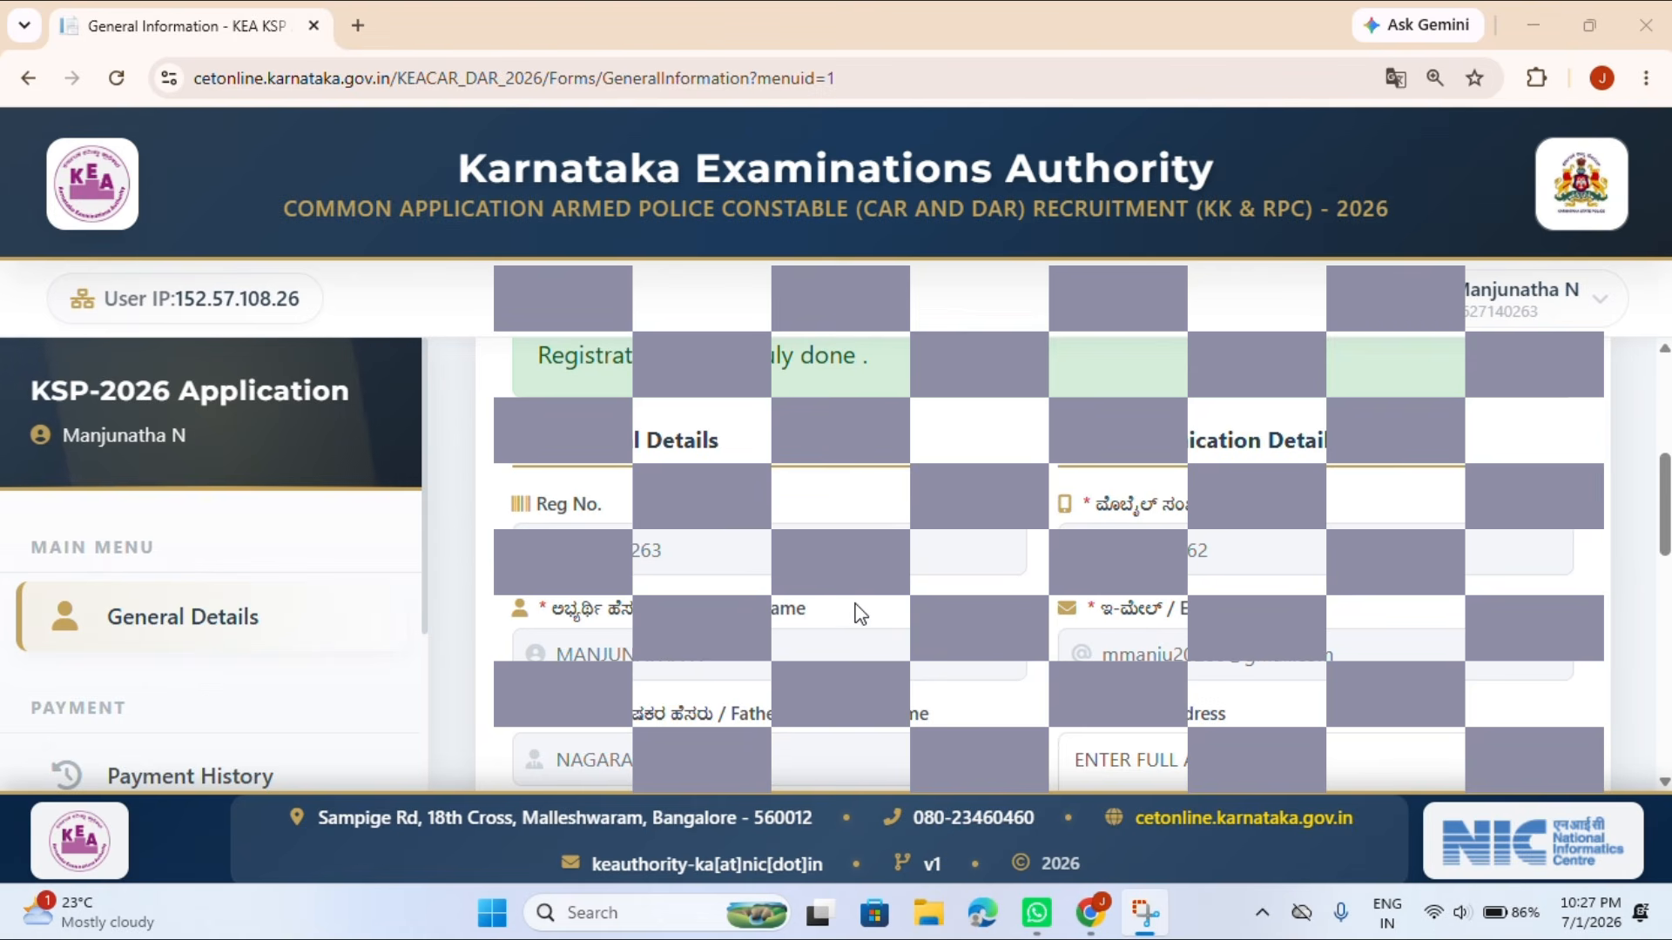
pyautogui.scroll(-2, 861, 613)
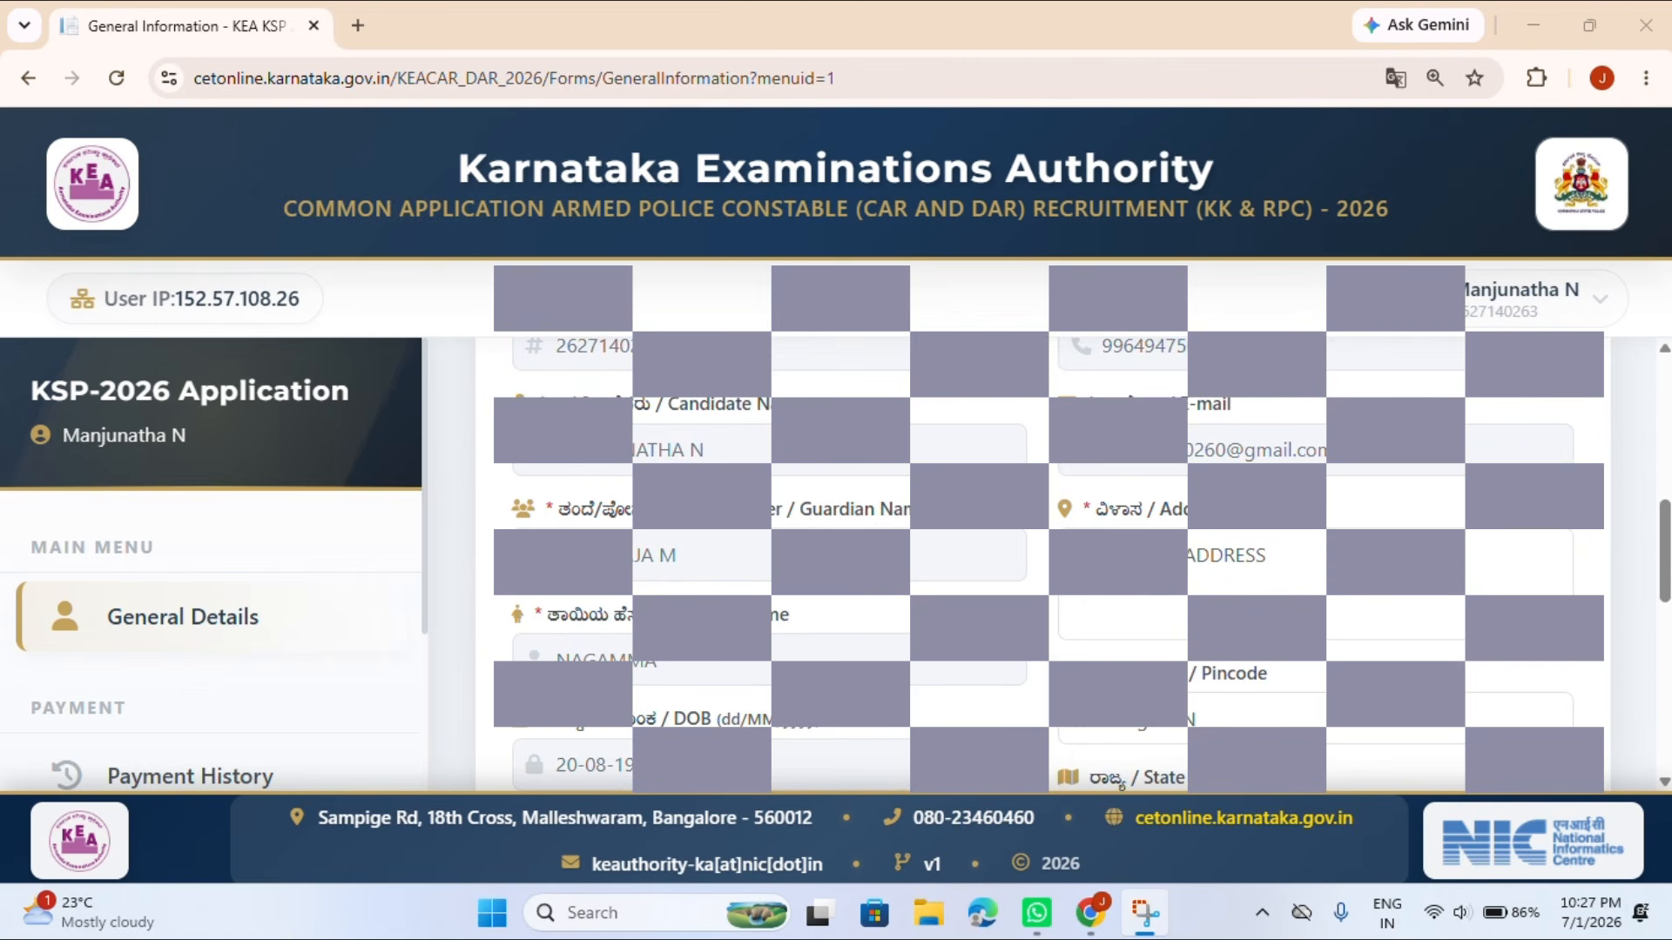
pyautogui.scroll(-3, 858, 594)
pyautogui.scroll(3, 858, 594)
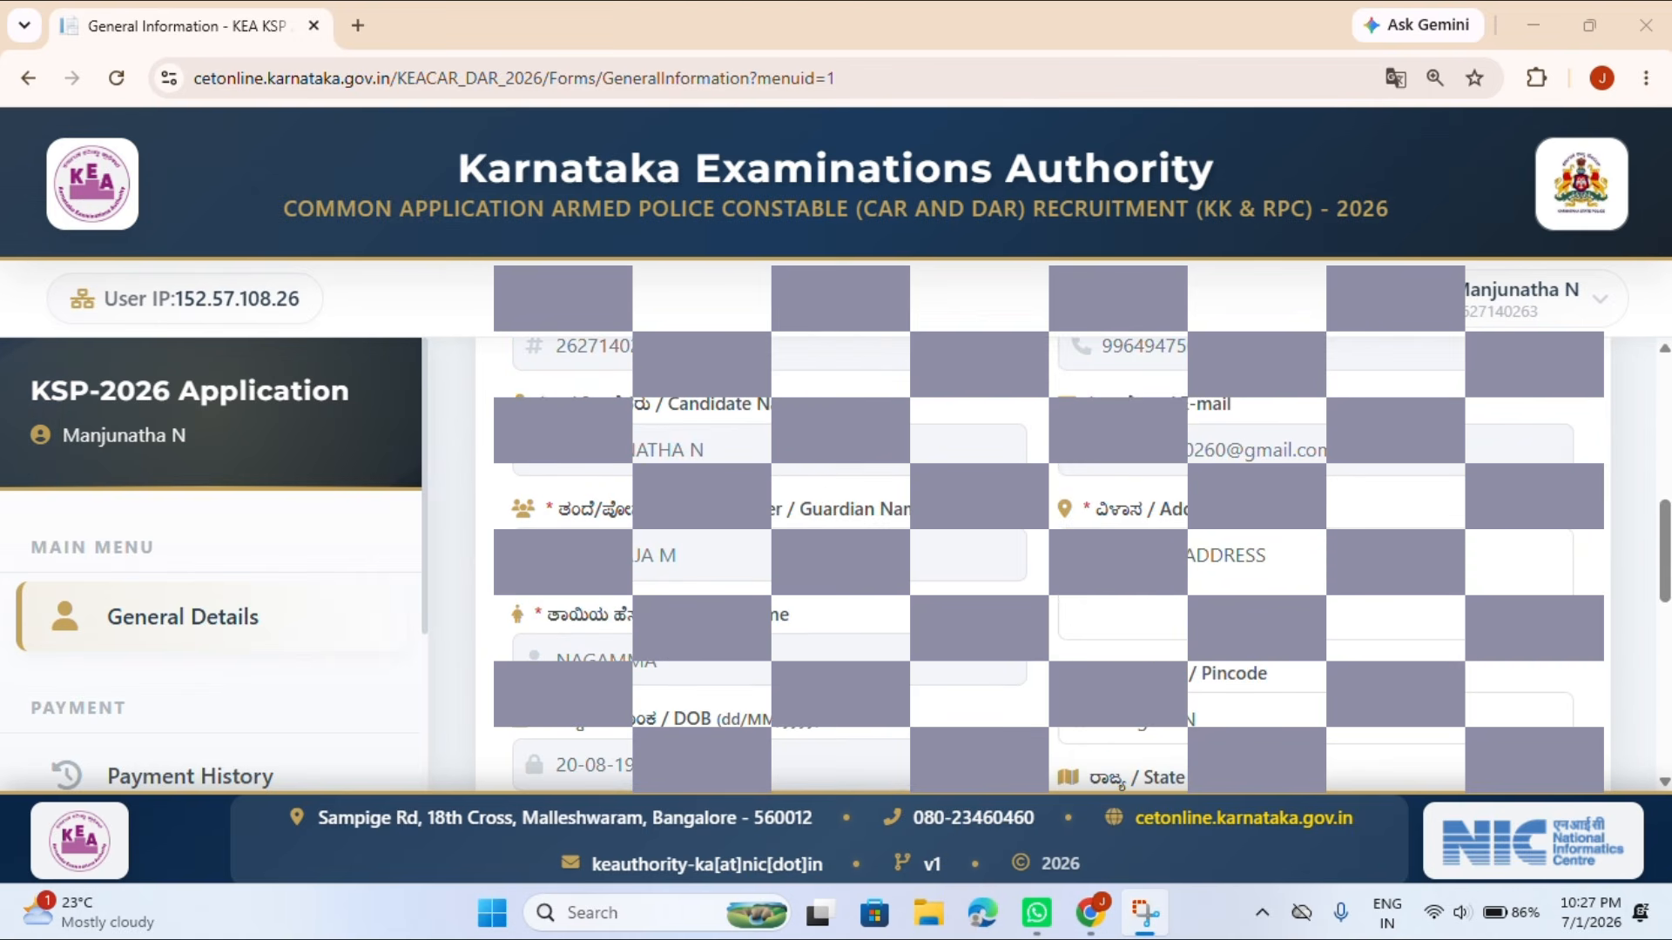
pyautogui.scroll(-4, 1023, 542)
pyautogui.scroll(-3, 1017, 542)
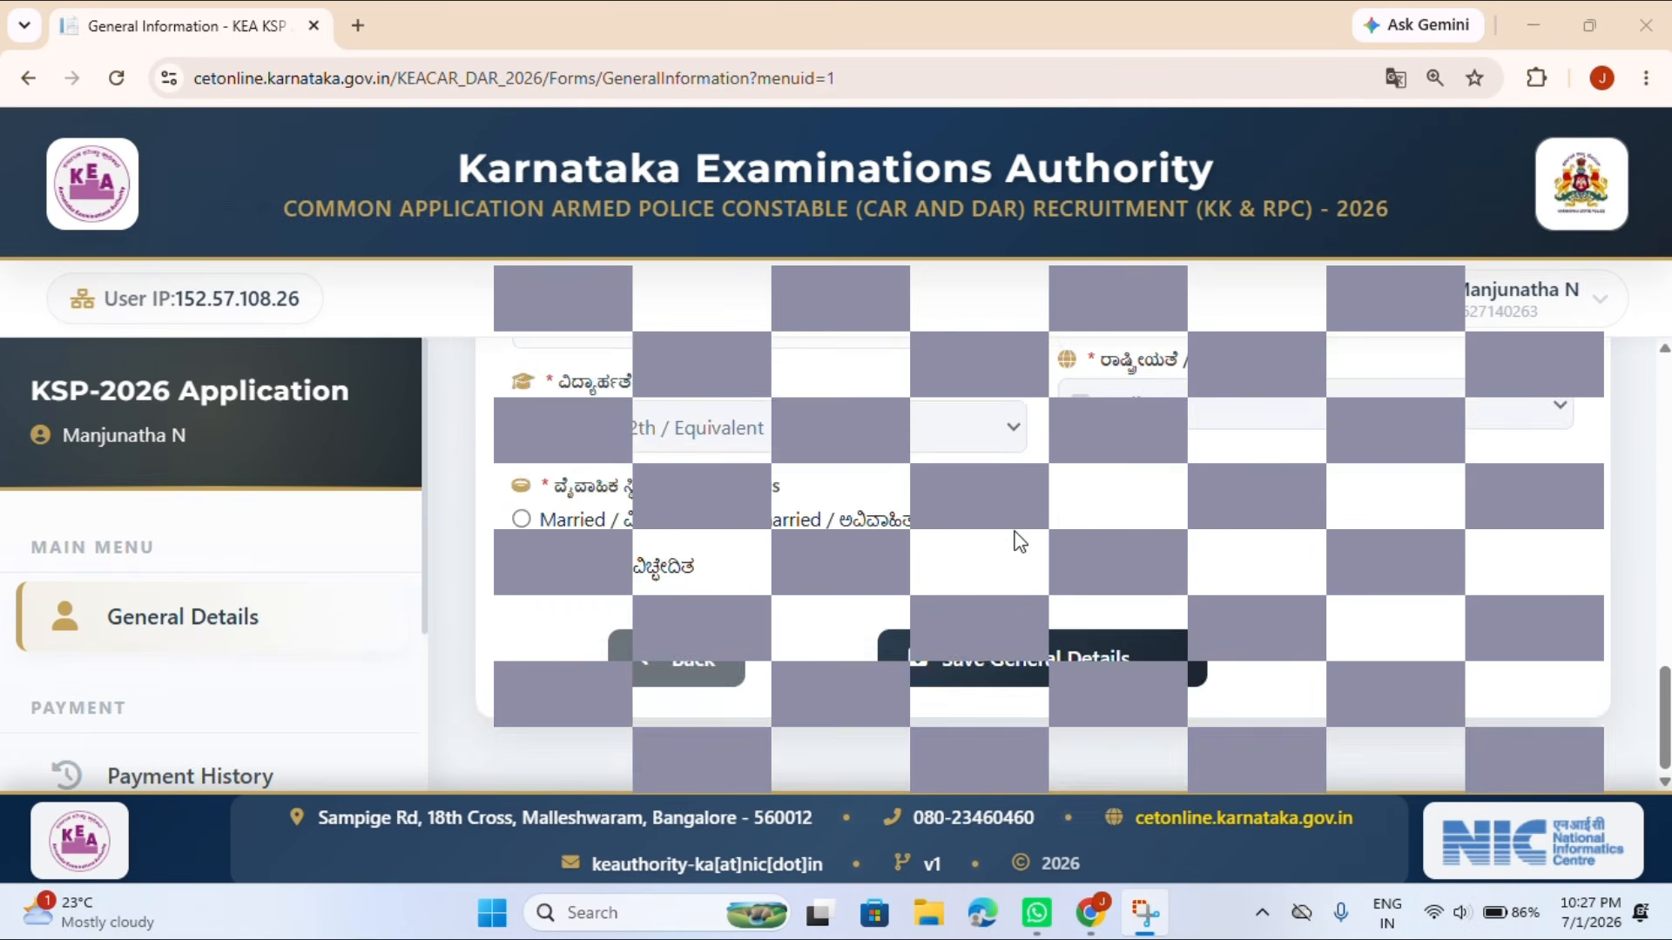
pyautogui.scroll(10, 1019, 540)
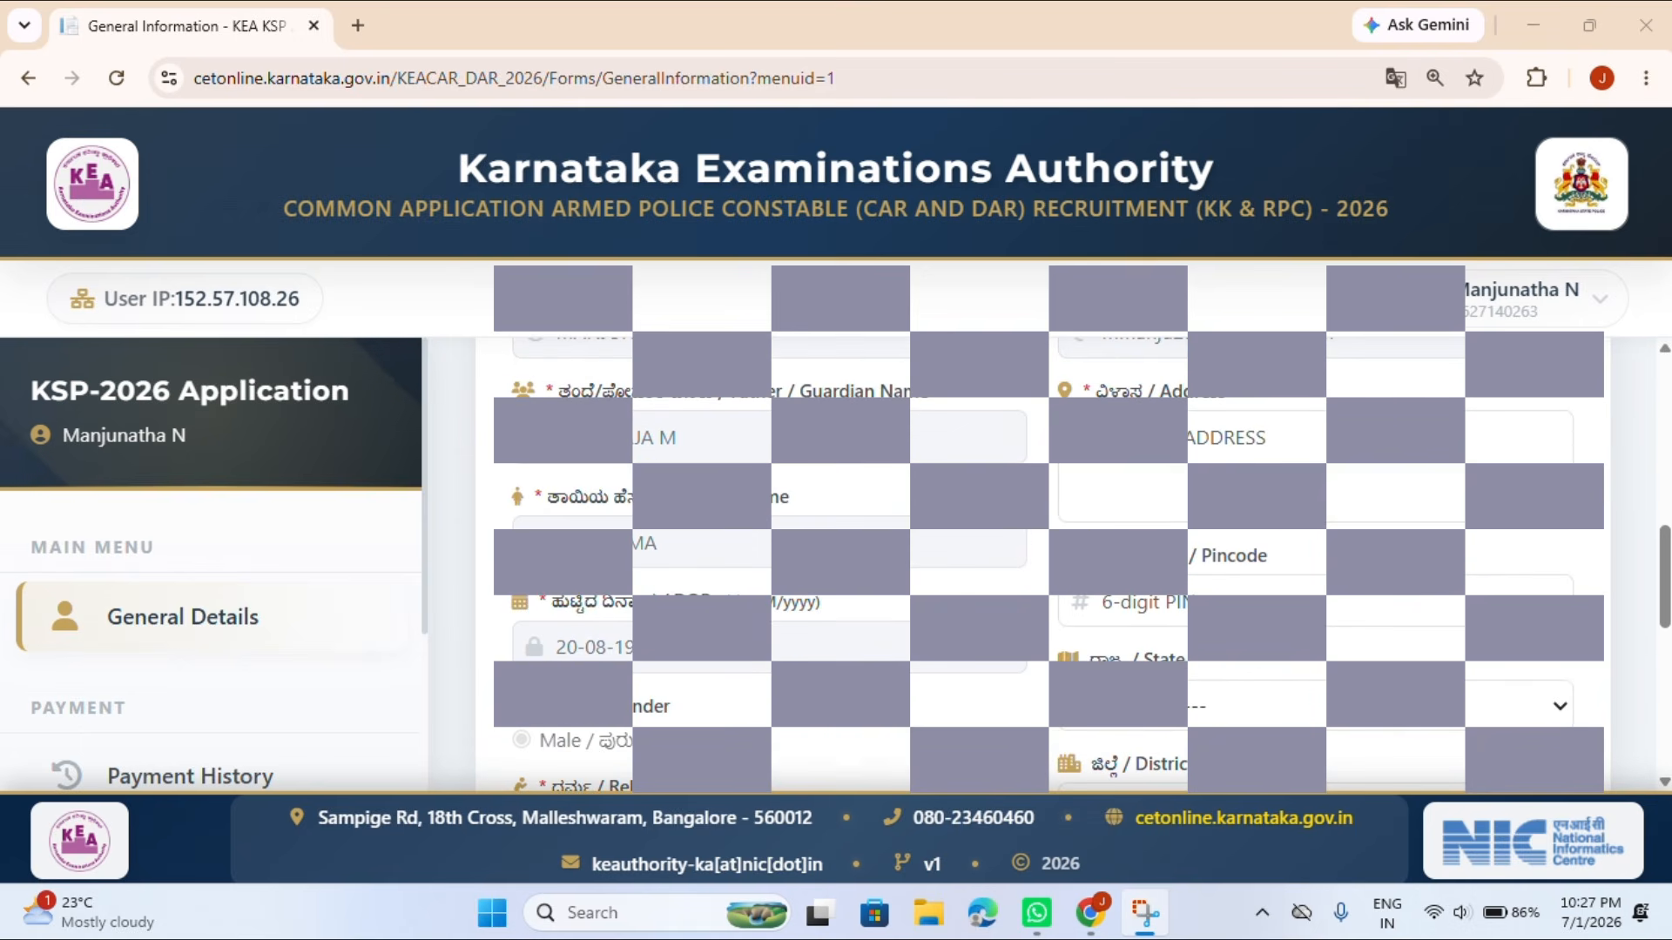
pyautogui.scroll(-2, 1019, 540)
pyautogui.scroll(2, 1019, 540)
pyautogui.scroll(-2, 1019, 540)
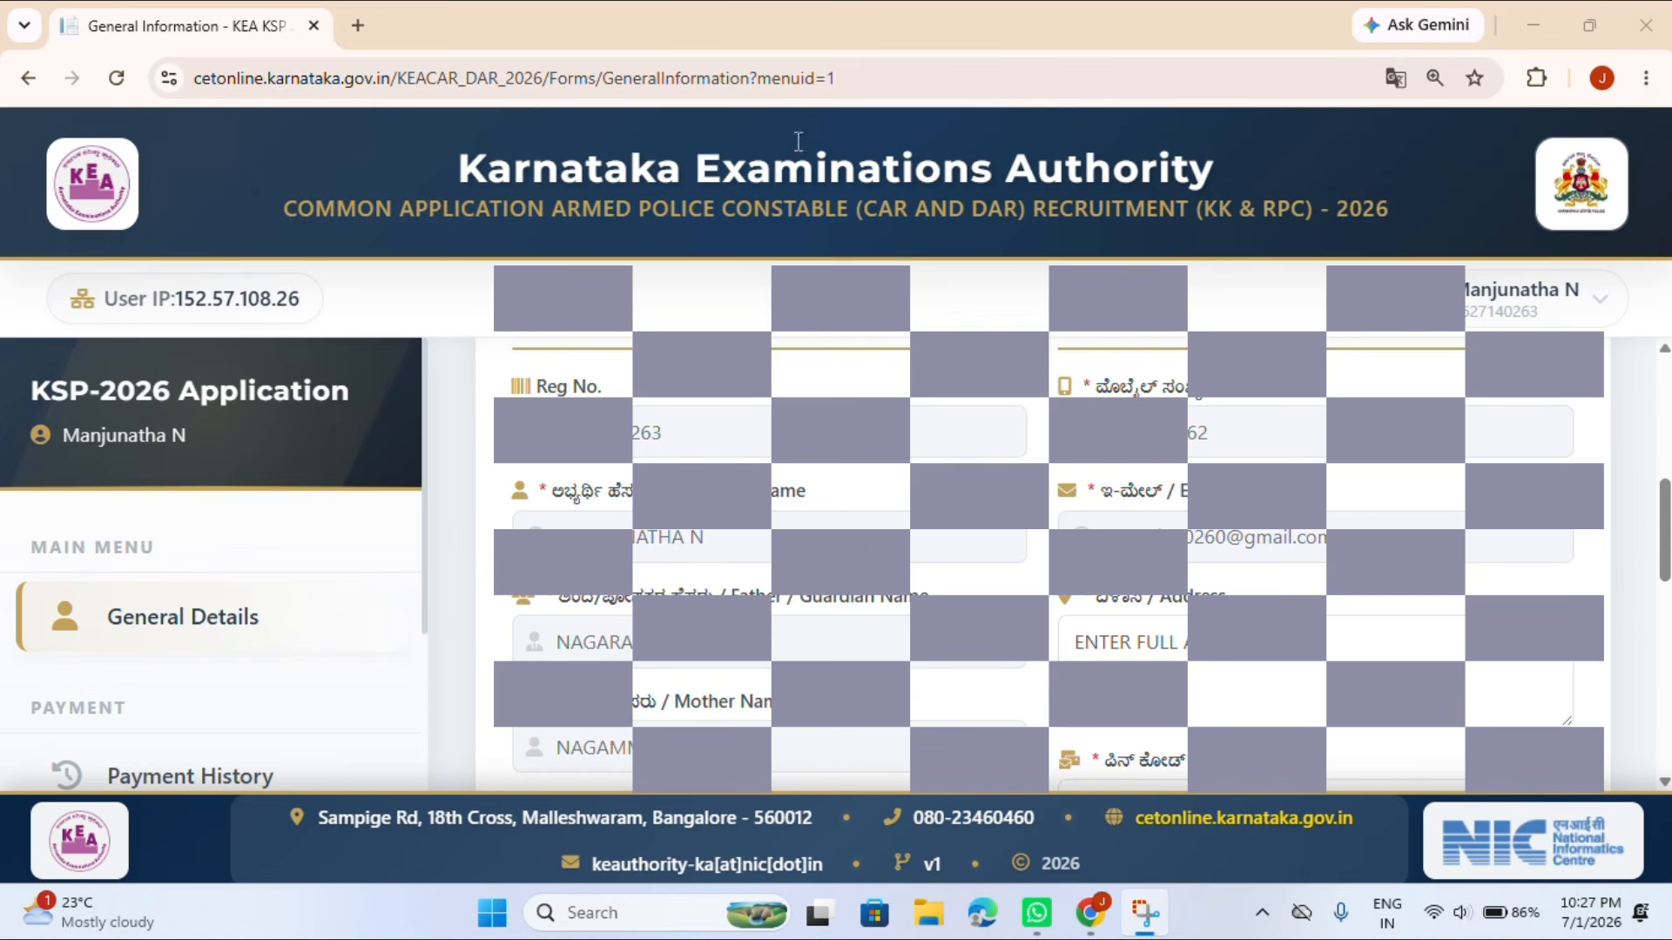
# Examine the address, pincode, state, district and taluk fields of the General Information form.
pyautogui.click(1102, 642)
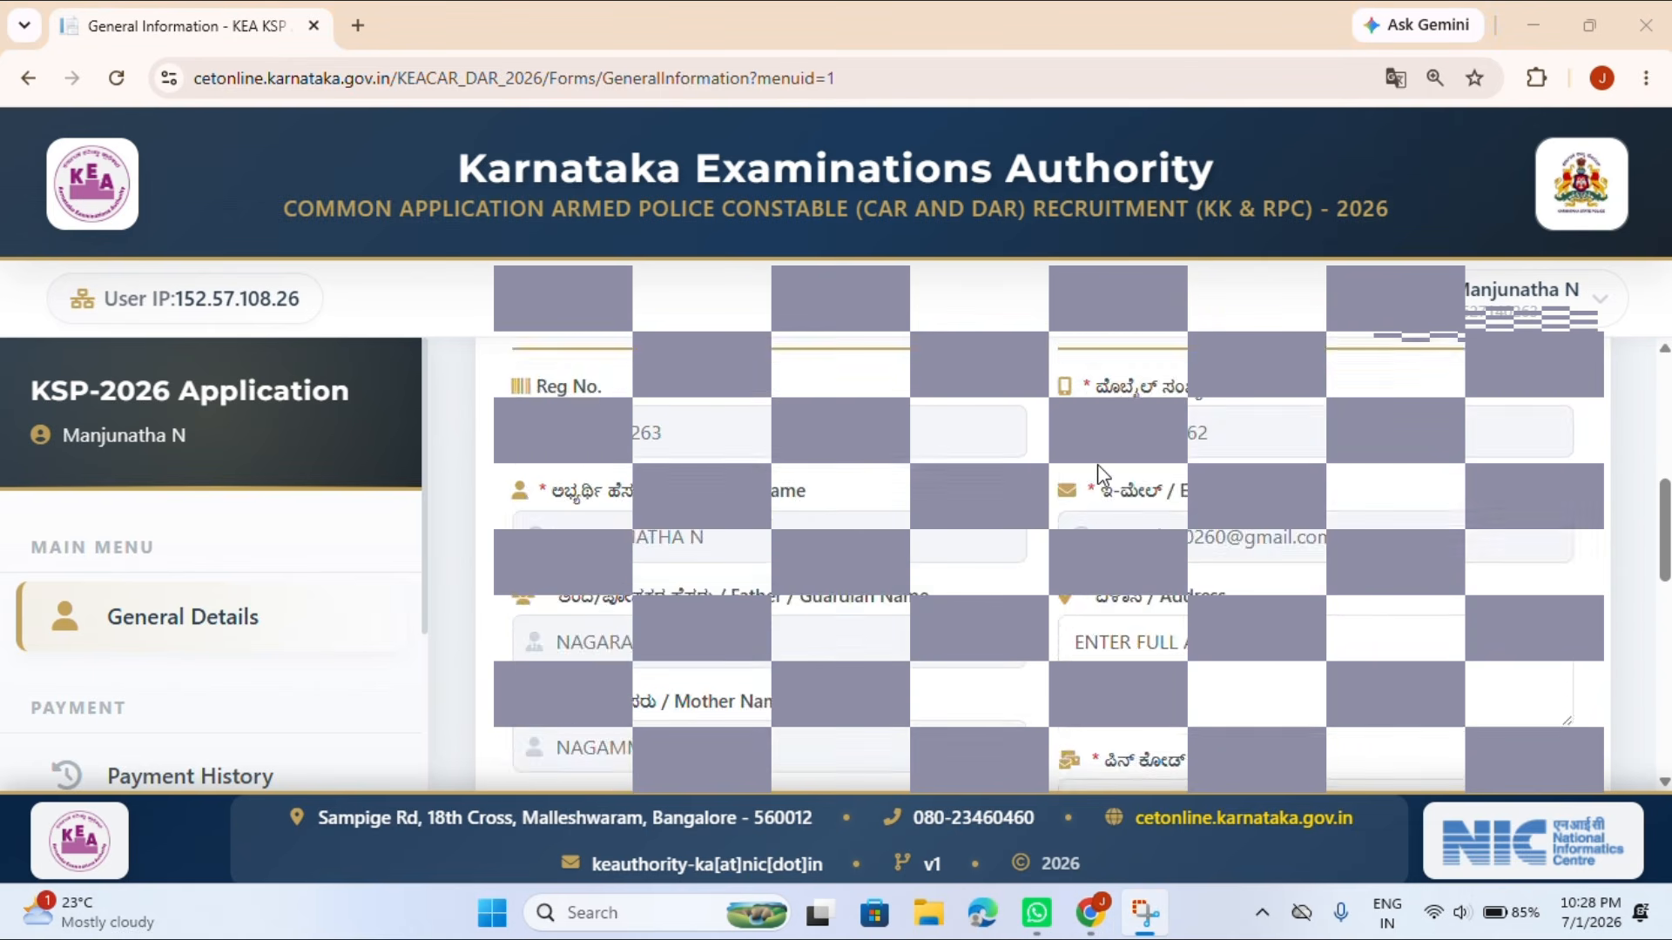
pyautogui.scroll(-2, 1097, 463)
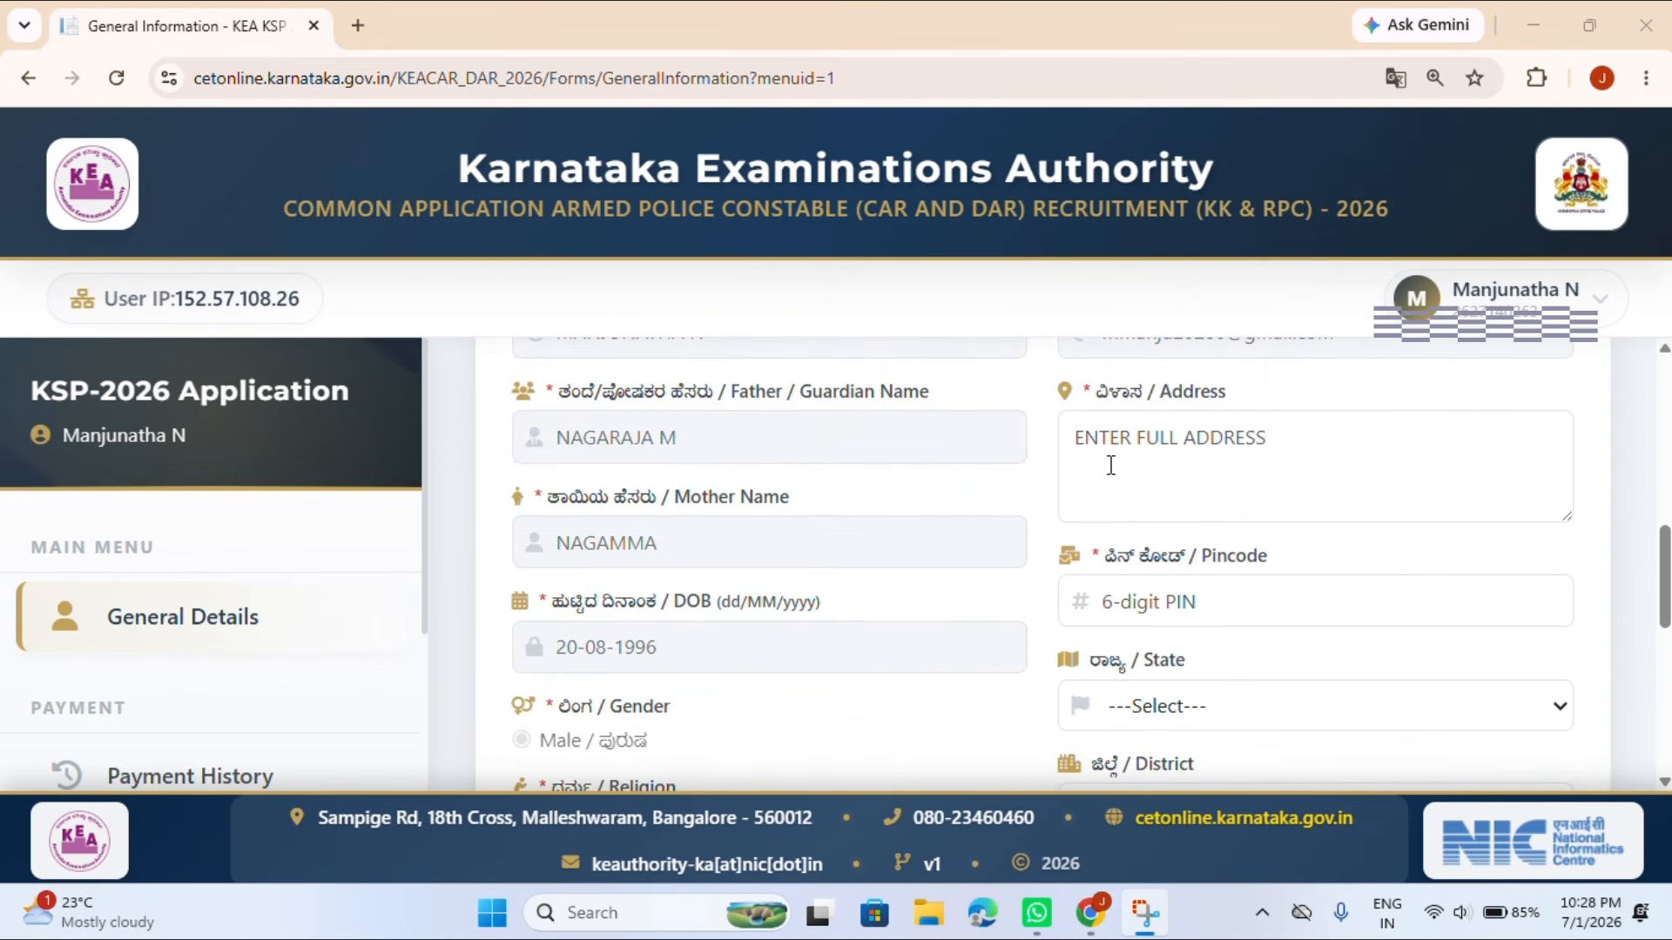
pyautogui.scroll(-2, 1123, 487)
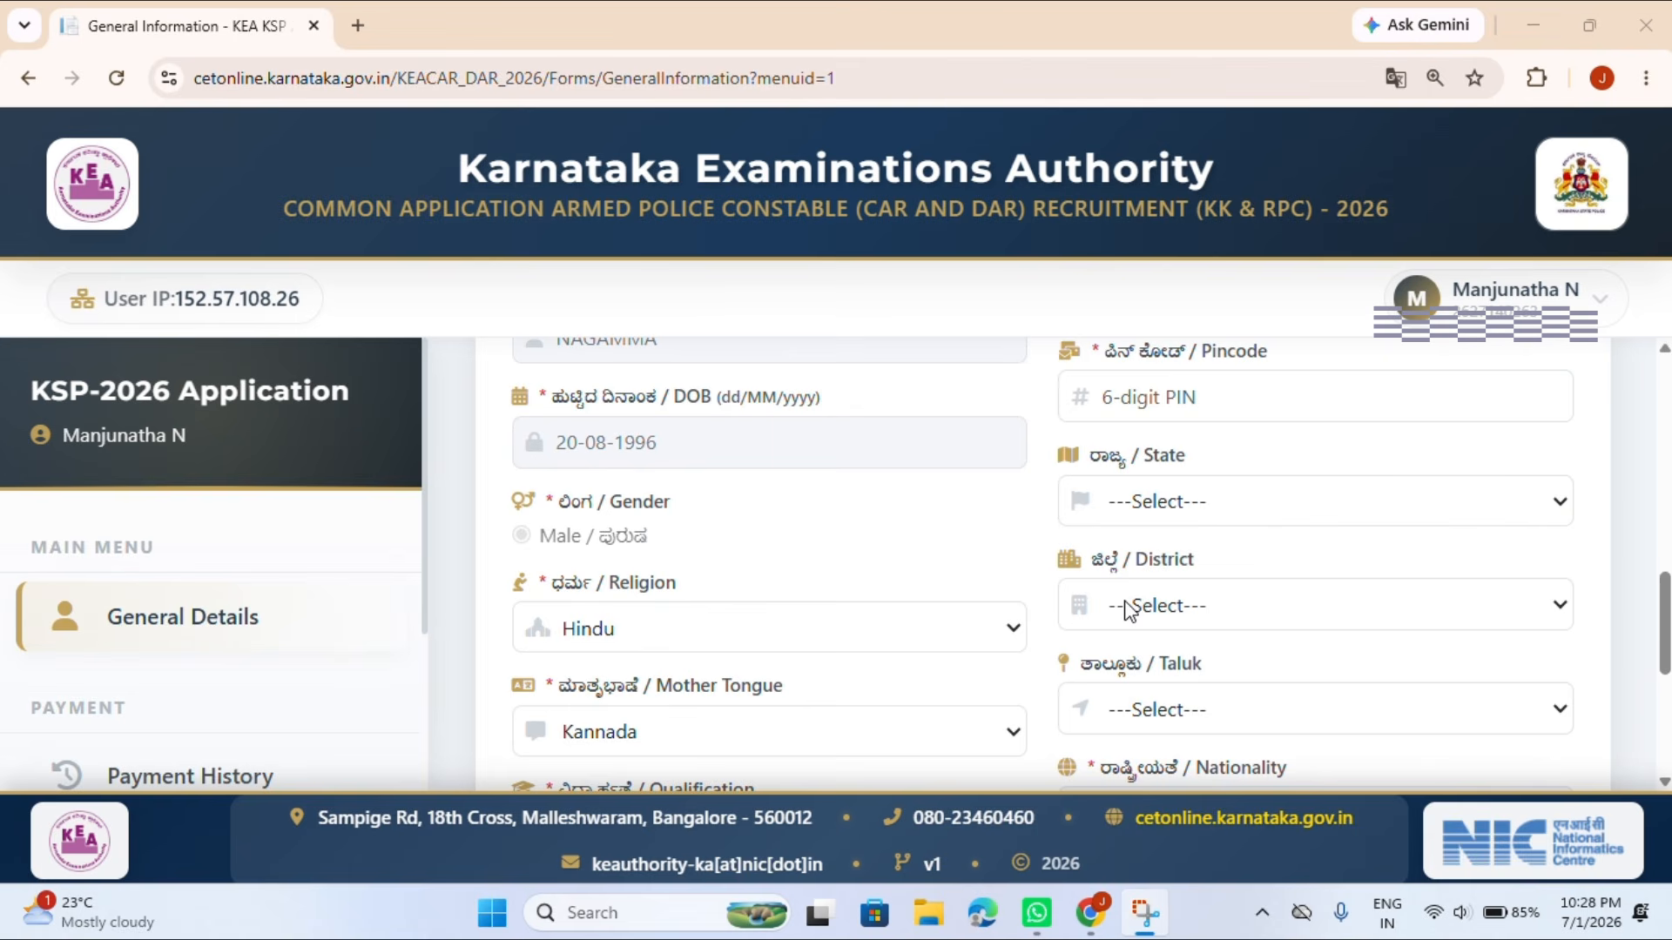
pyautogui.scroll(-2, 1129, 608)
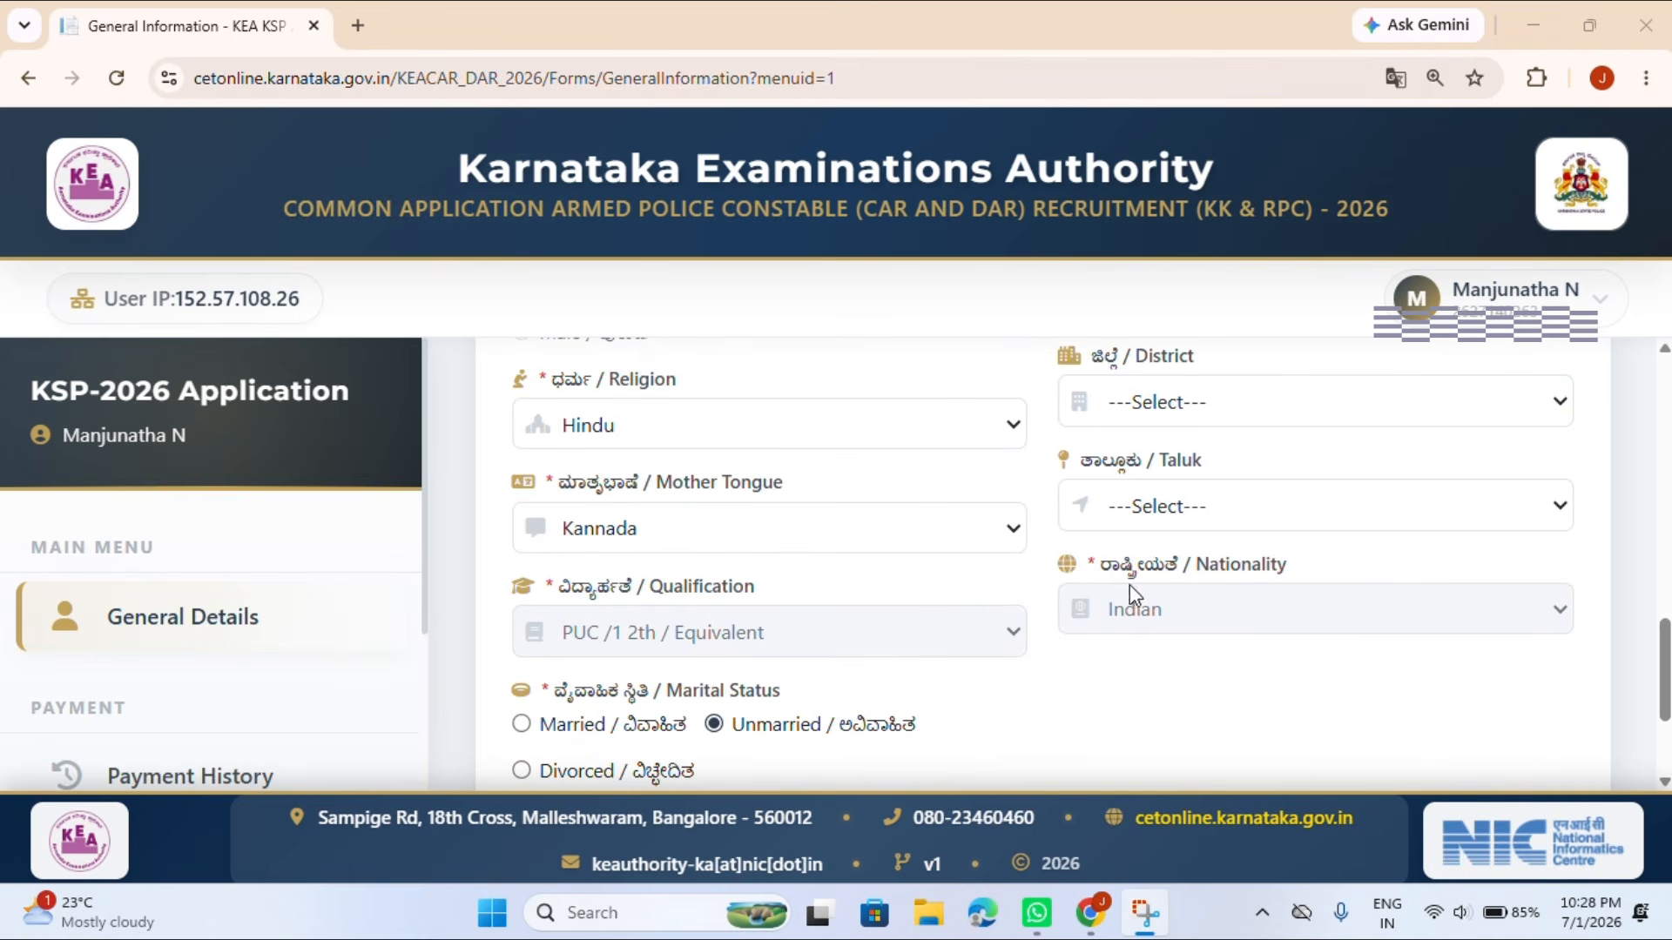
pyautogui.click(1120, 514)
pyautogui.click(1108, 507)
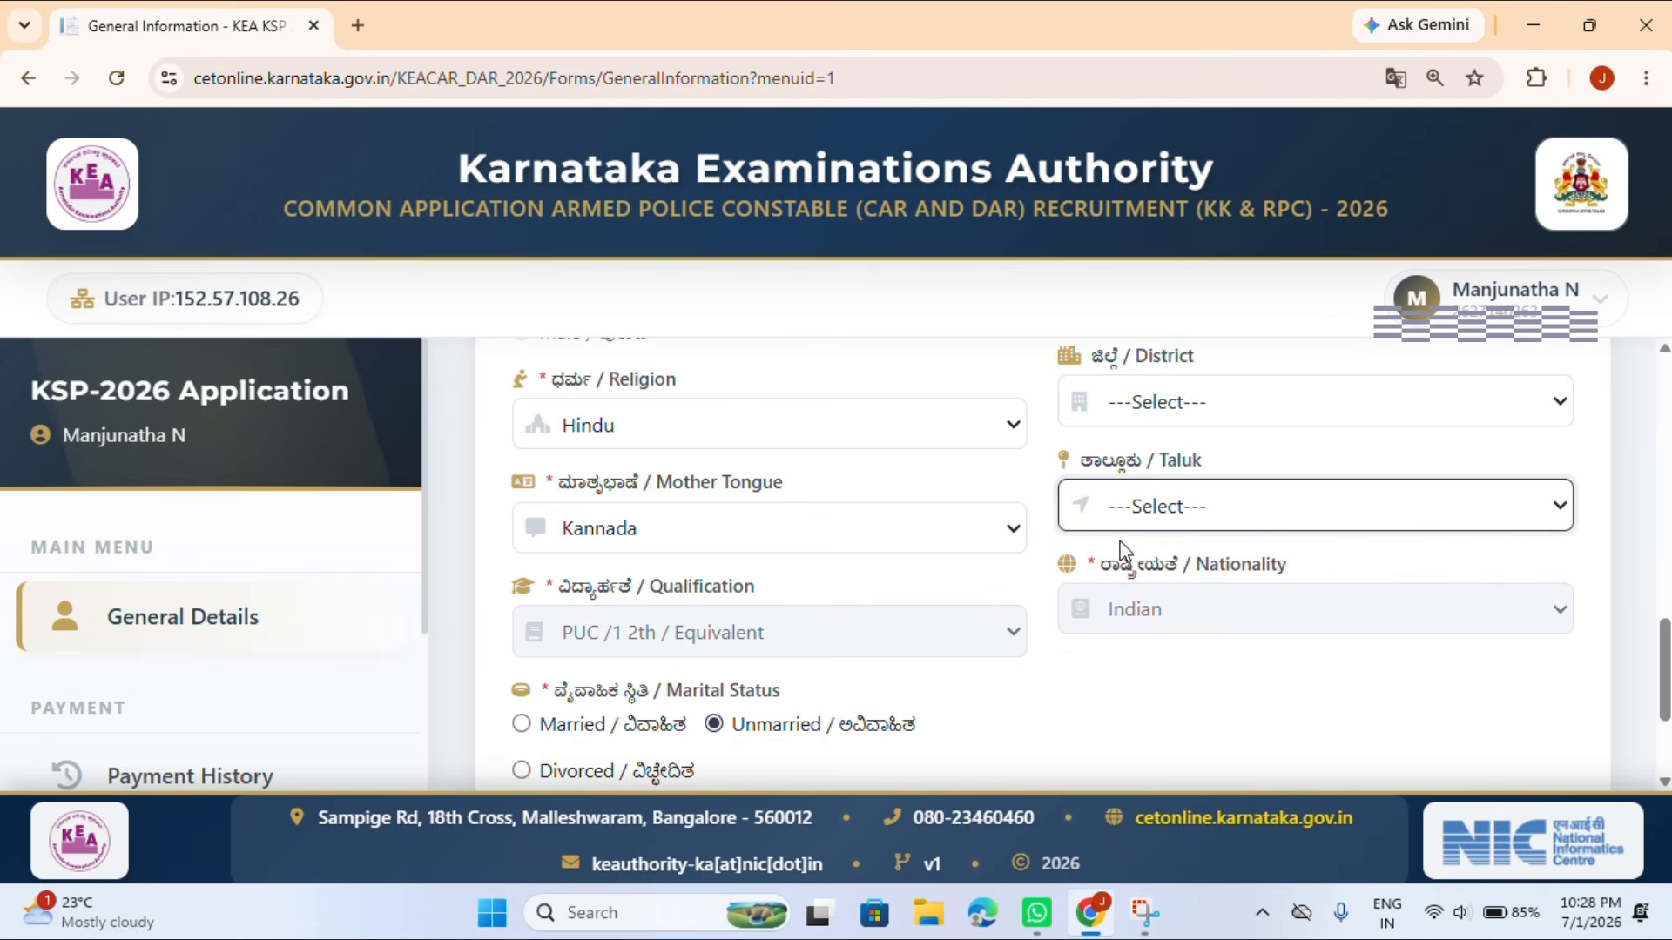
pyautogui.scroll(4, 828, 462)
pyautogui.scroll(-2, 792, 517)
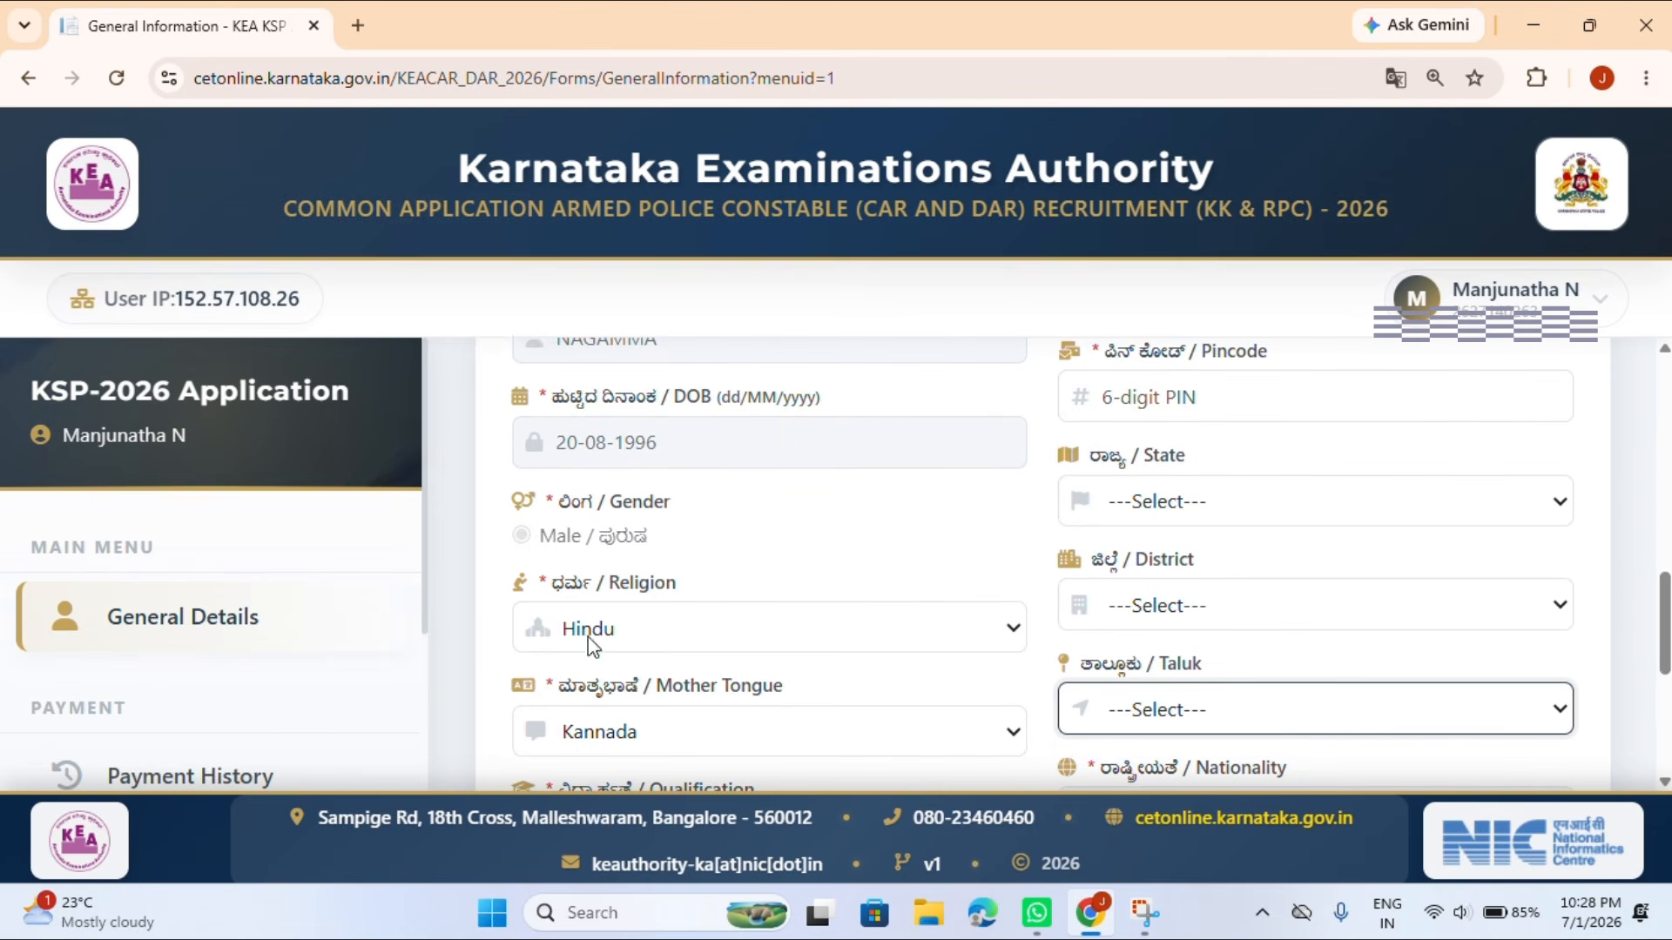
# Examine the religion, mother tongue, qualification and marital status entries of the General Information form.
pyautogui.scroll(-2, 592, 609)
pyautogui.moveTo(547, 383); pyautogui.dragTo(772, 370)
pyautogui.click(766, 373)
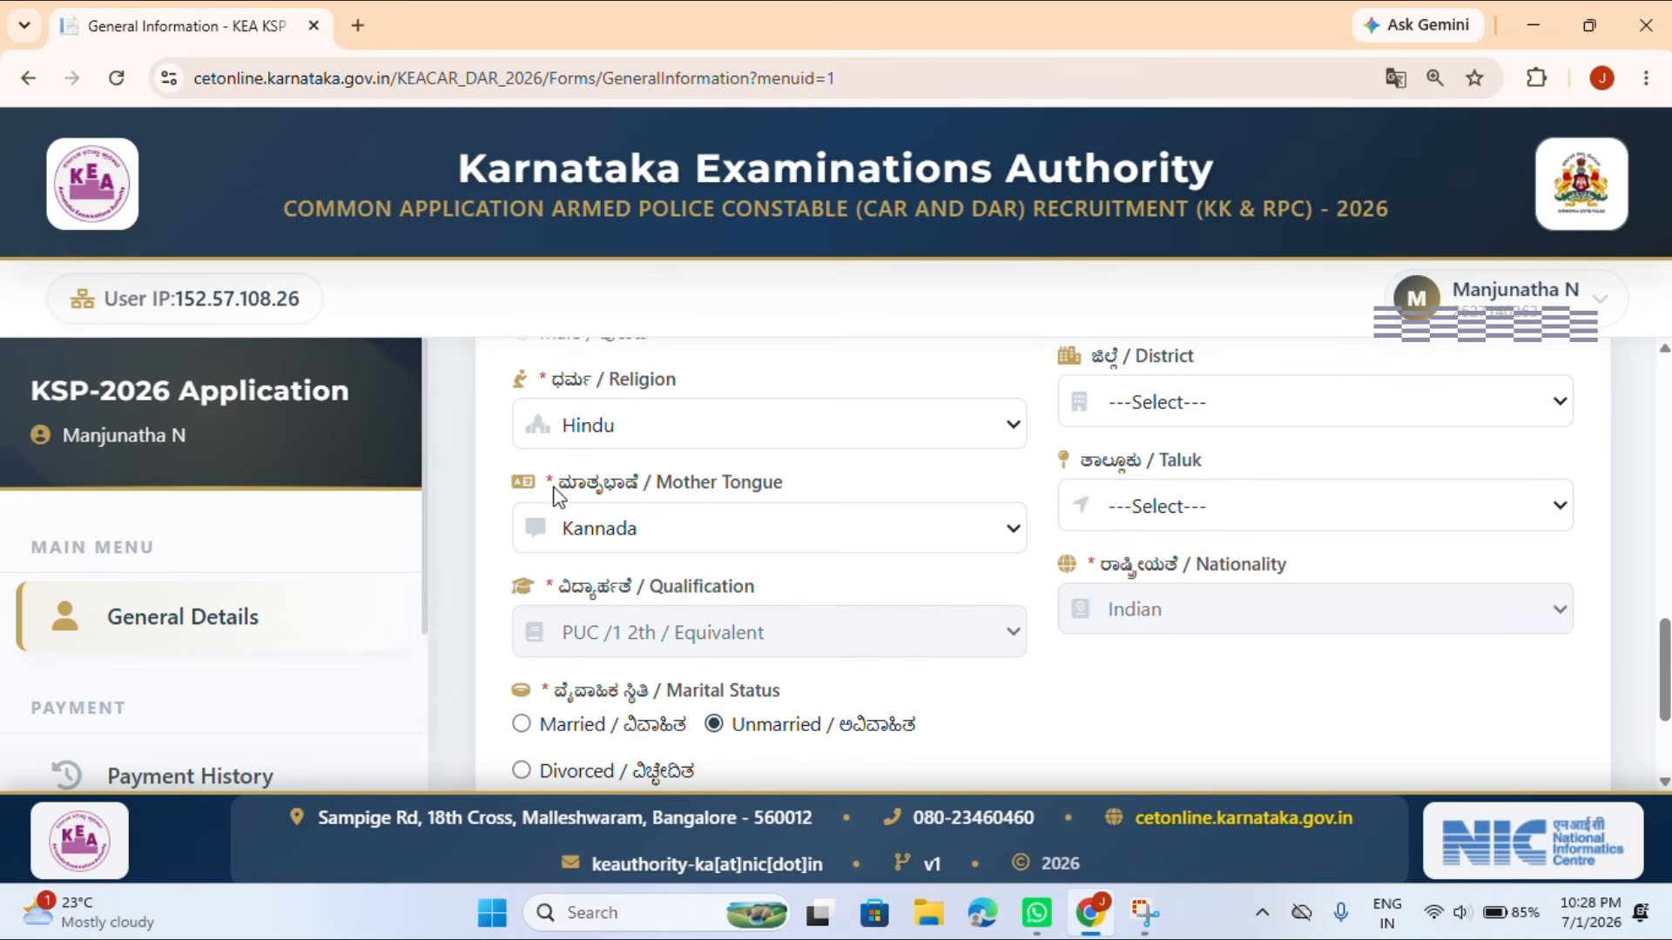
pyautogui.moveTo(558, 483); pyautogui.dragTo(788, 495)
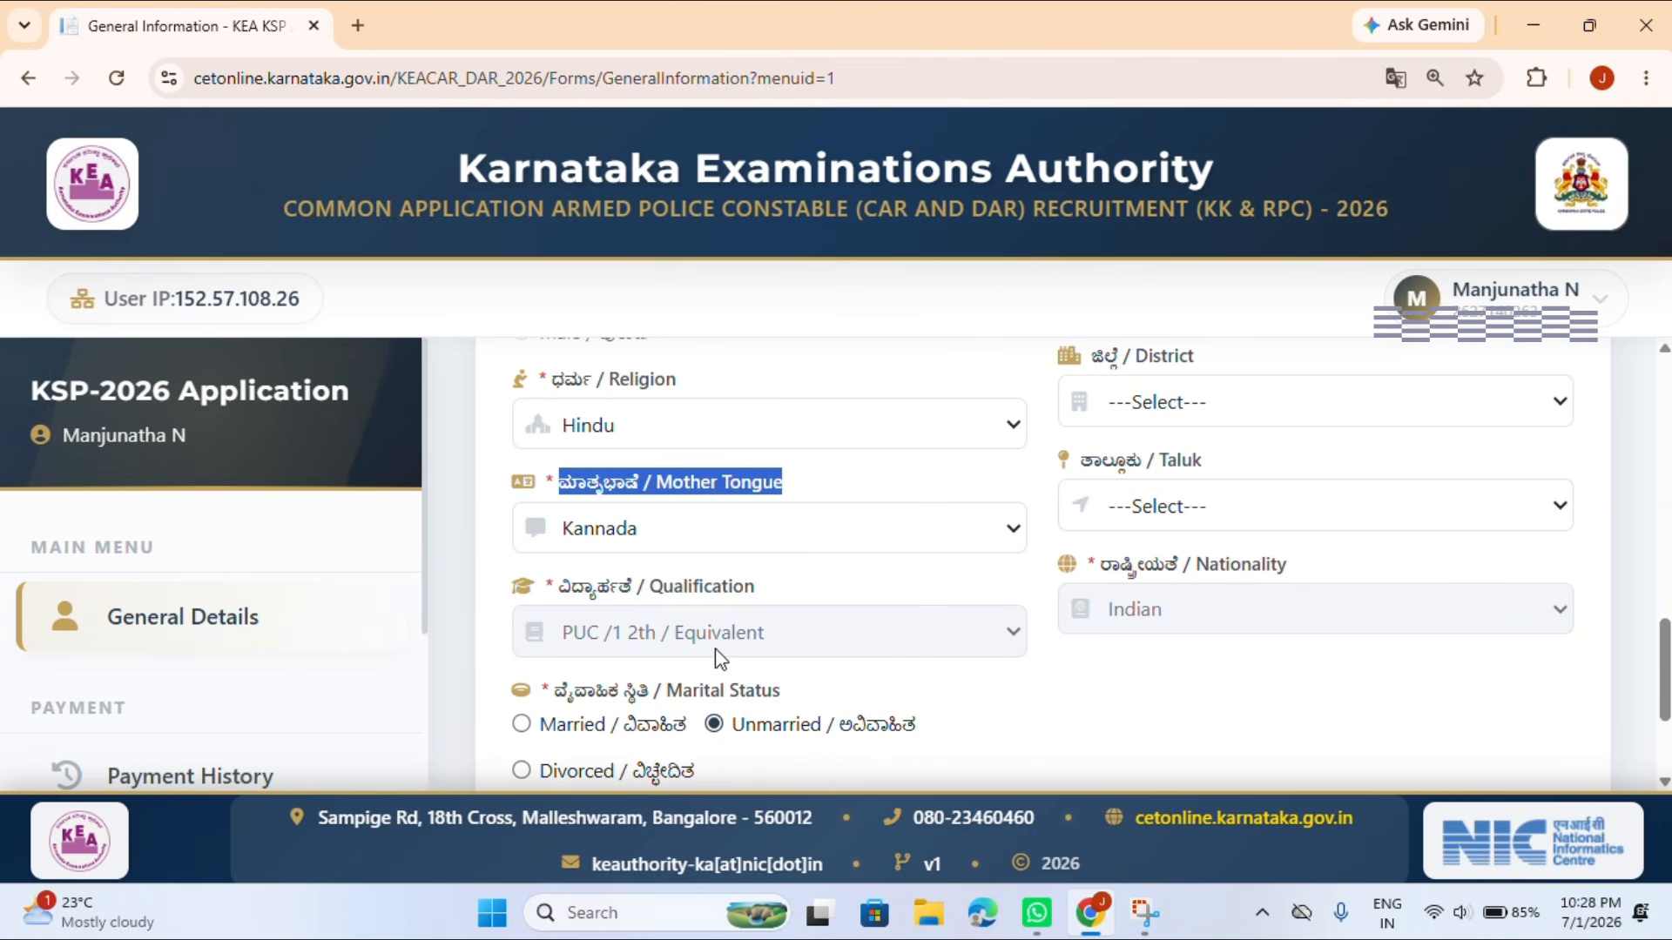
pyautogui.scroll(-3, 712, 616)
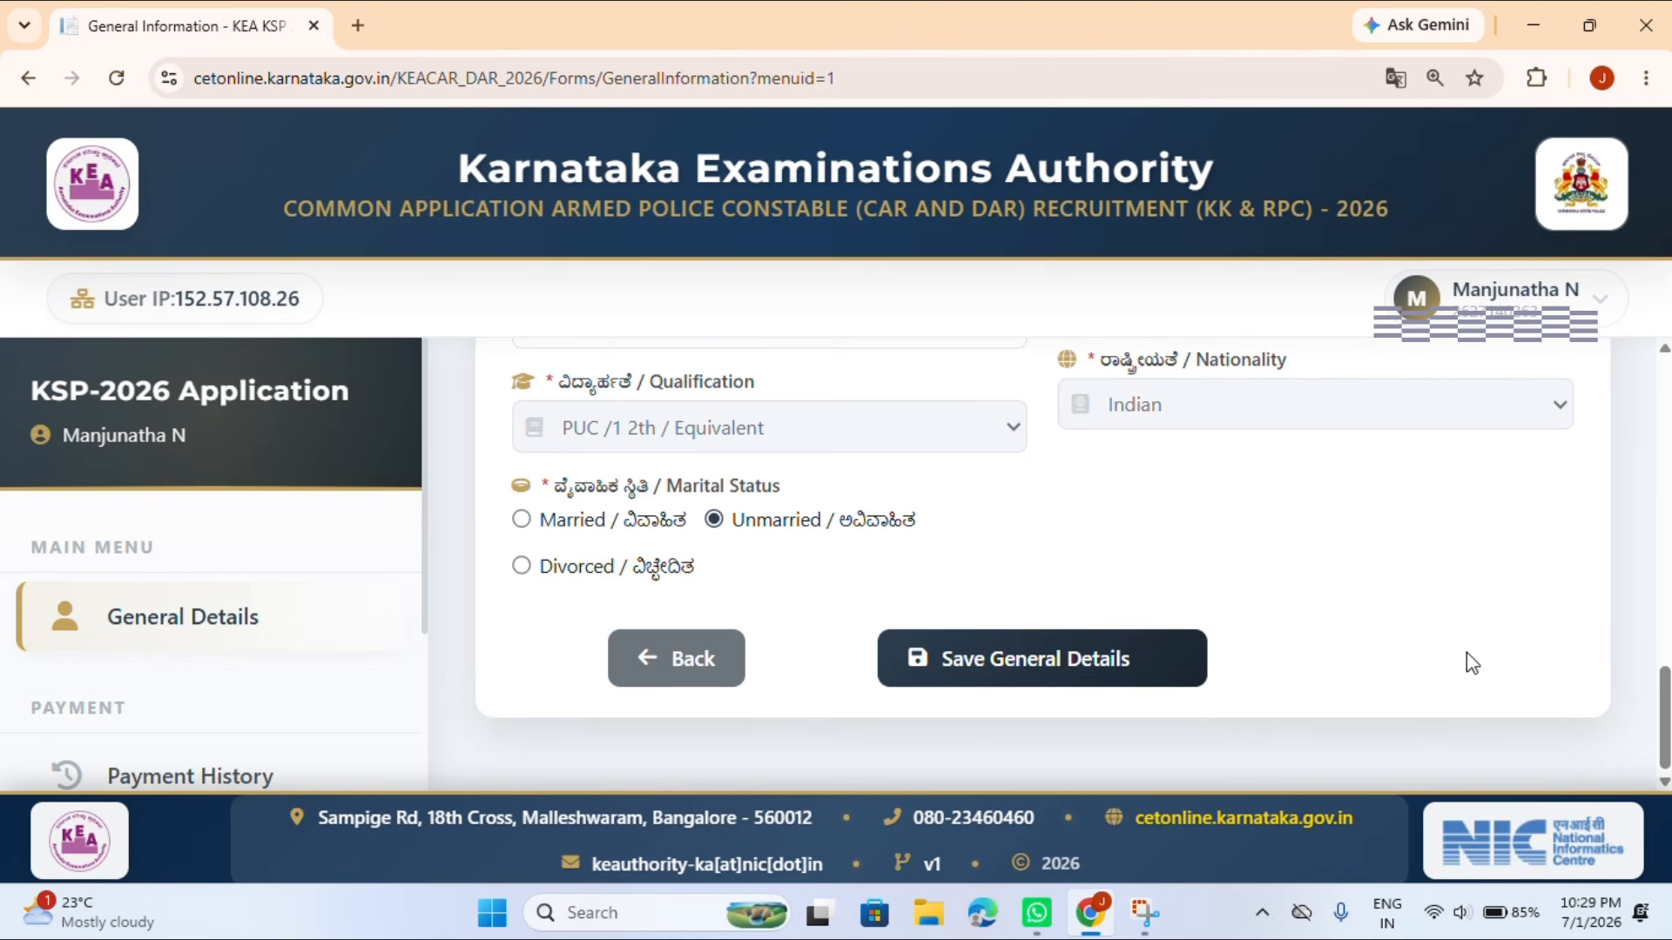
pyautogui.scroll(5, 906, 320)
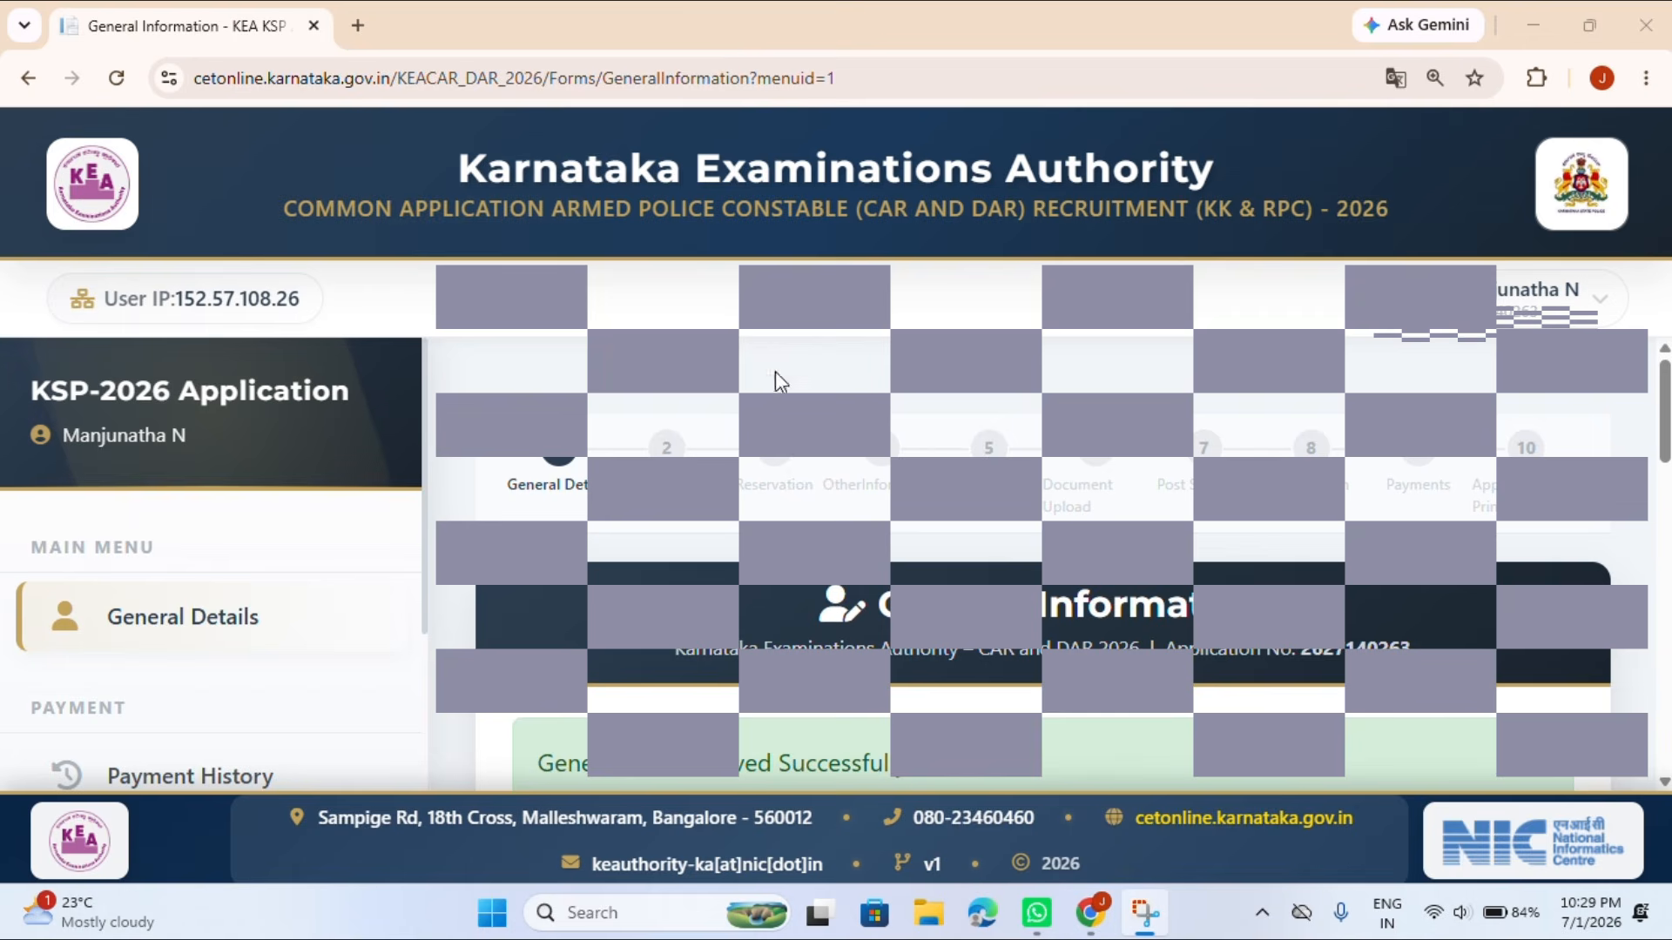
# Check the saved general details and proceed to the Qualification Details section of the application.
pyautogui.scroll(-2, 813, 469)
pyautogui.scroll(-6, 820, 471)
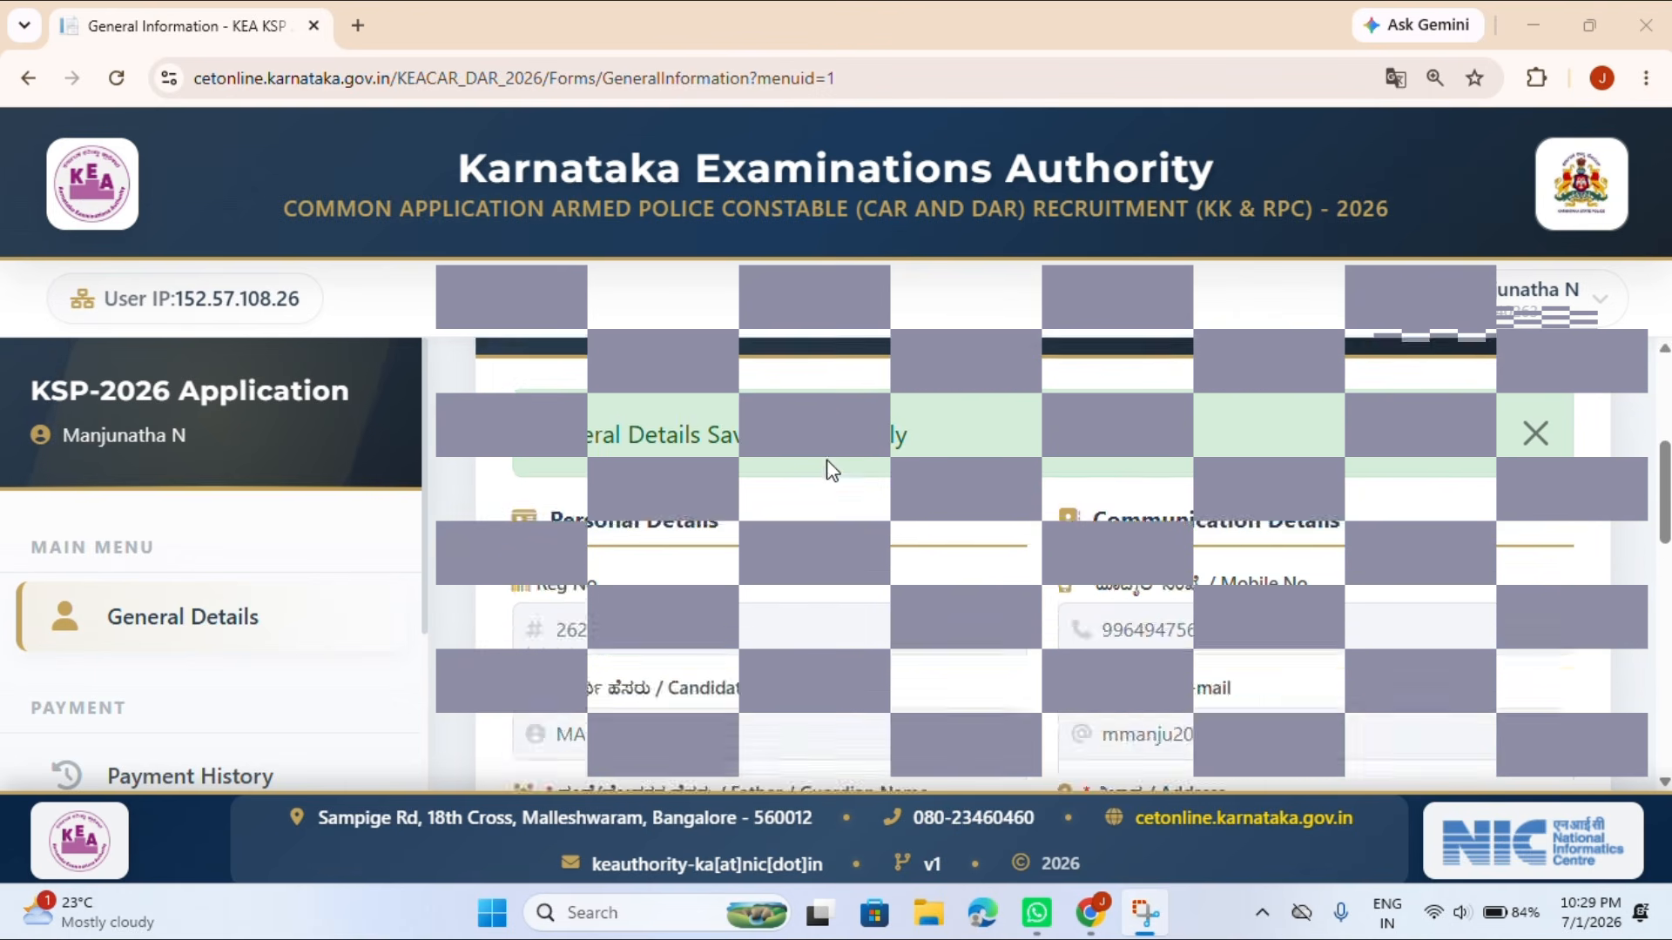
pyautogui.scroll(-2, 834, 467)
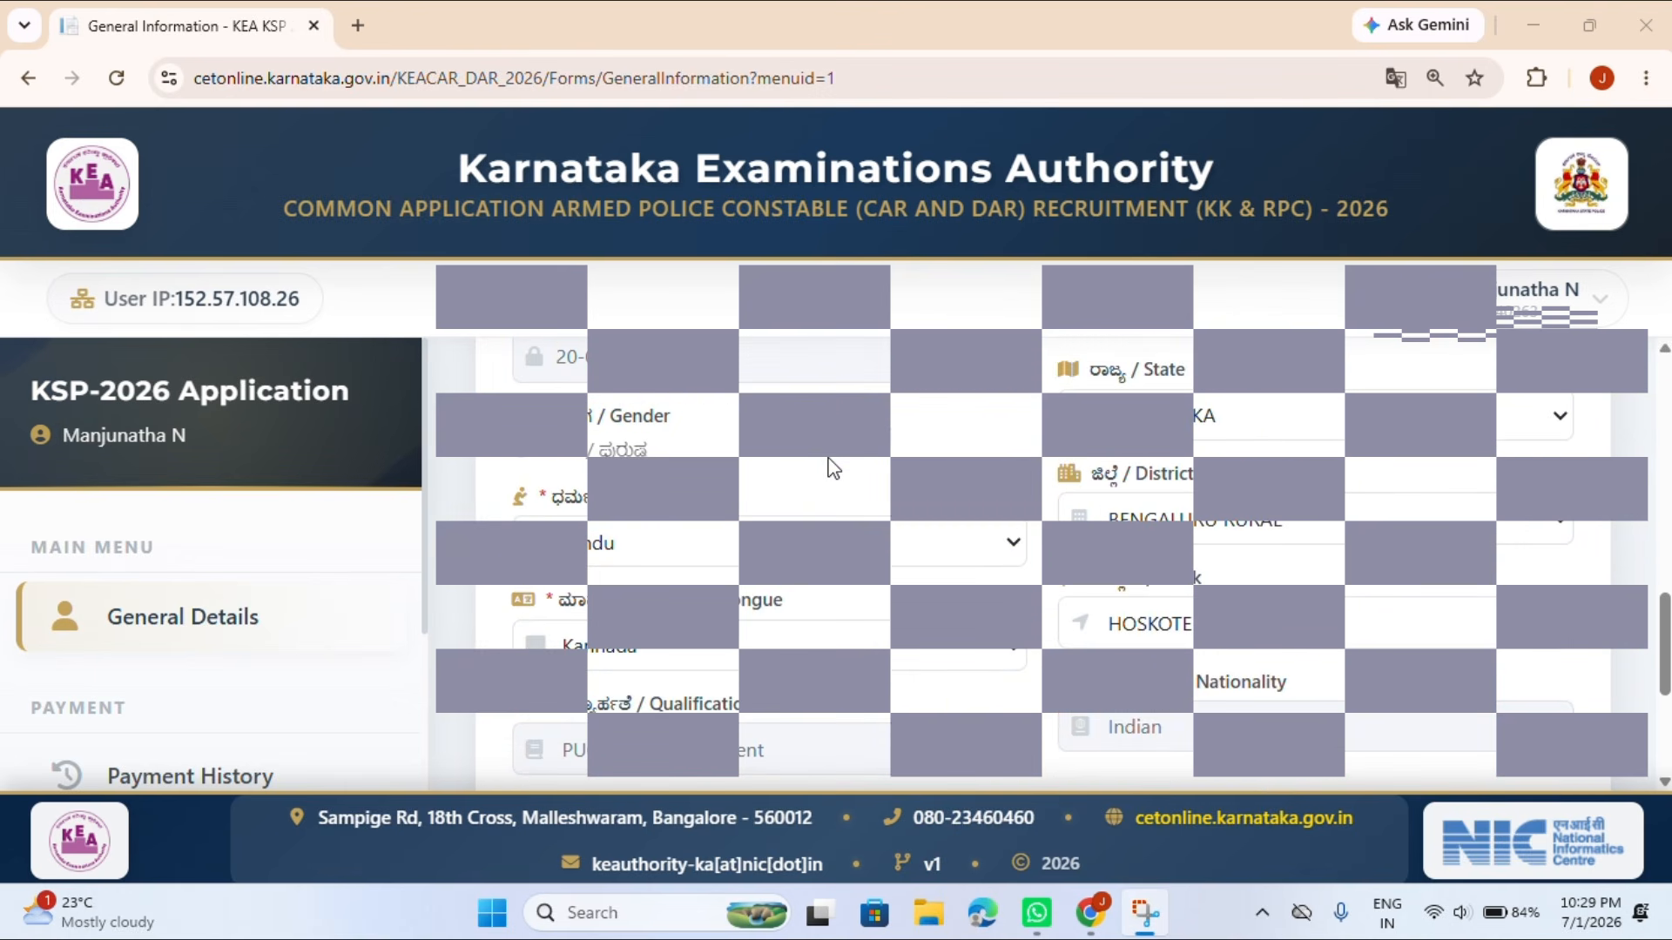
pyautogui.scroll(-2, 833, 467)
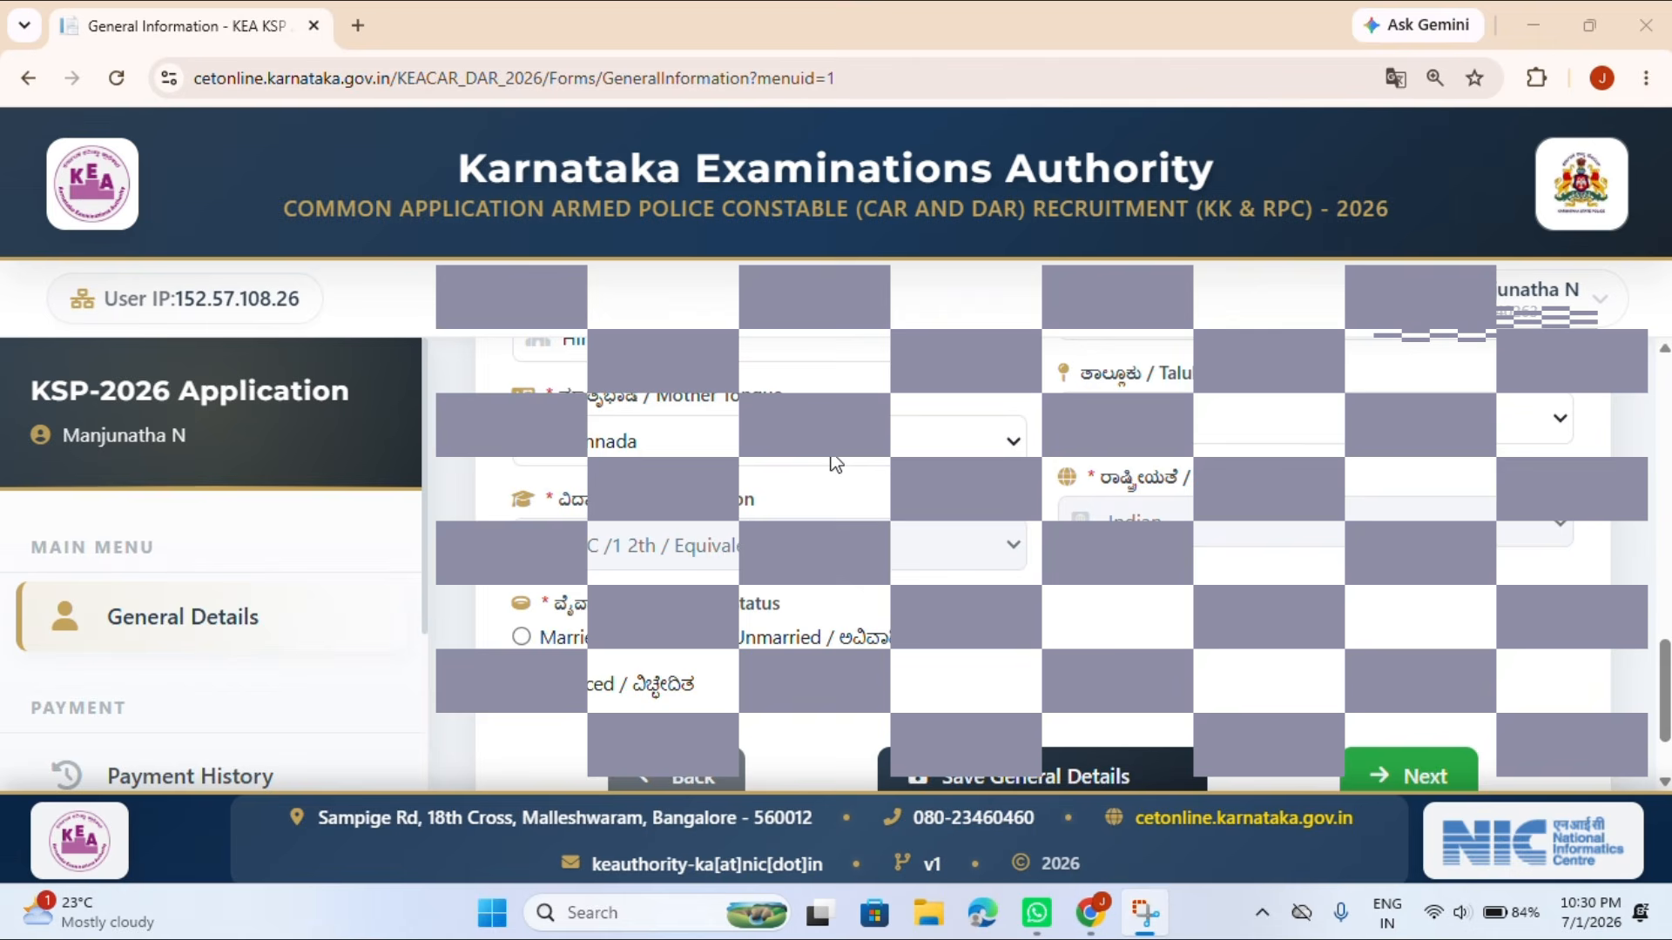
pyautogui.scroll(-1, 834, 465)
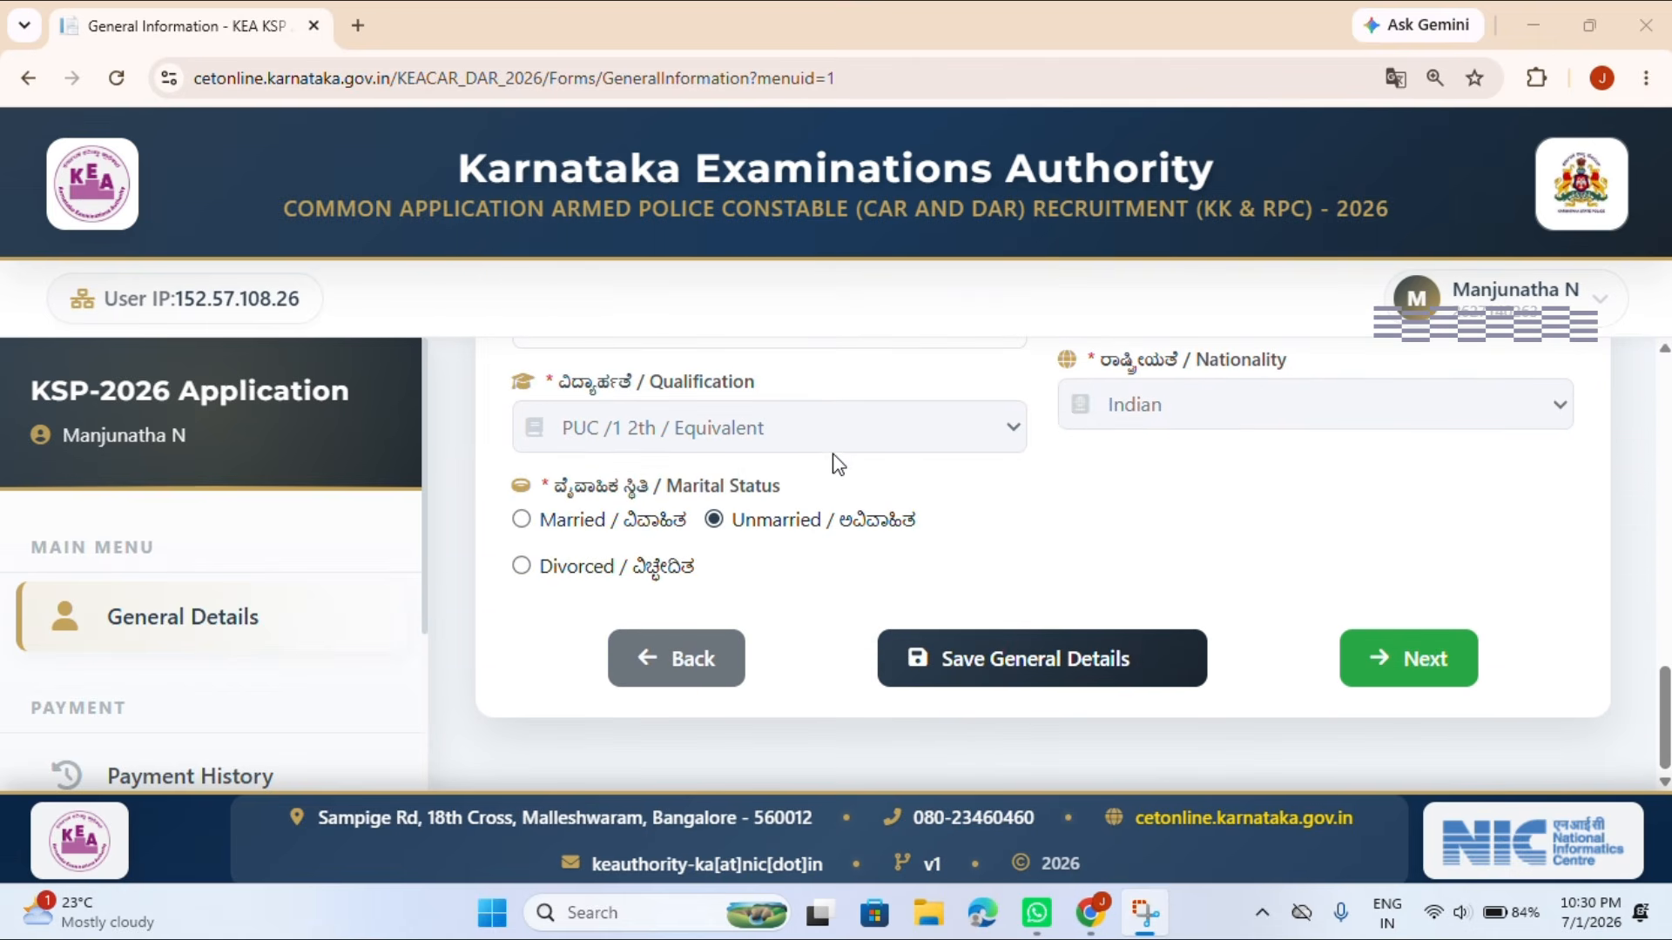
pyautogui.click(1391, 659)
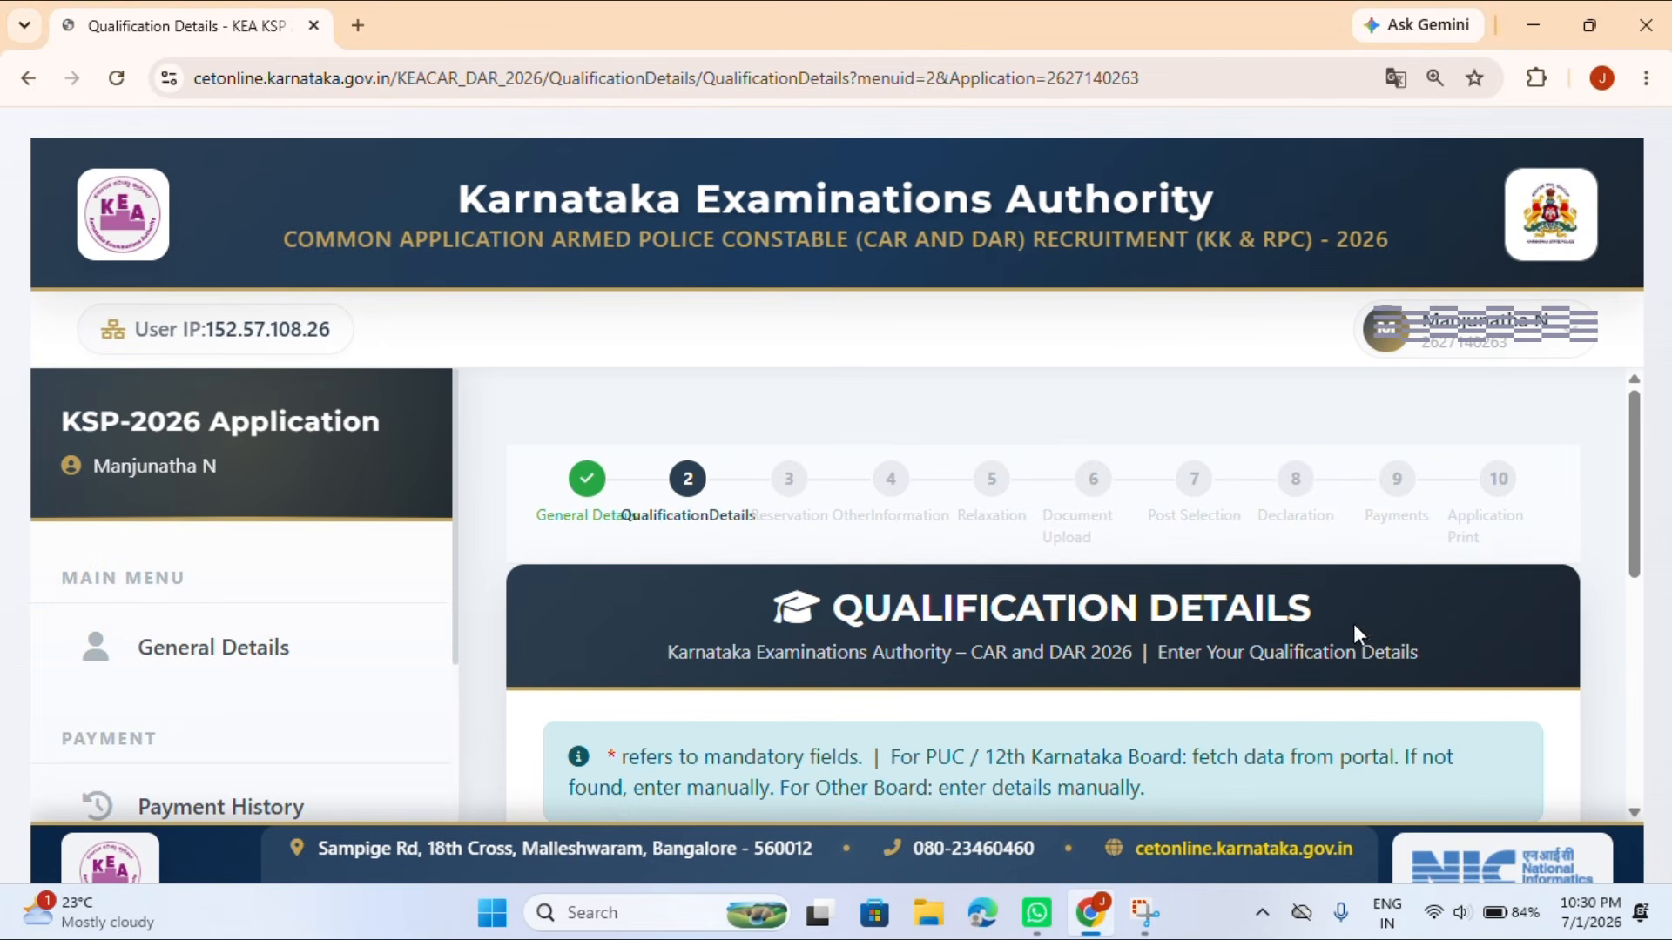
pyautogui.scroll(-2, 870, 554)
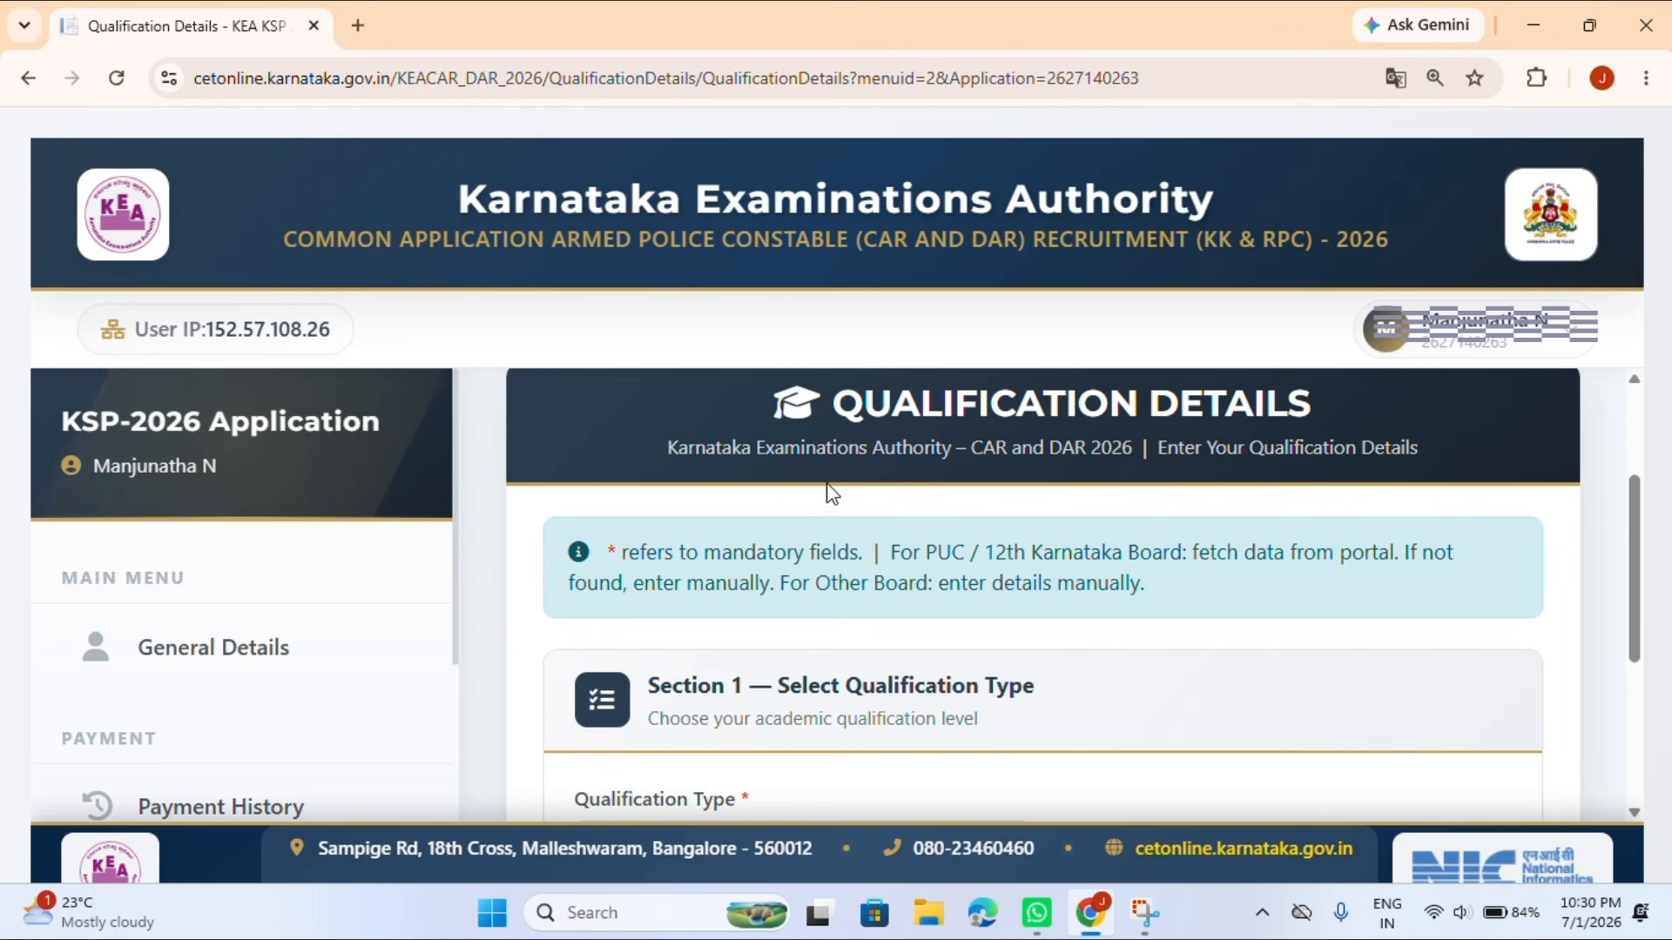
# Set the qualification type to PUC (Karnataka Board) - After 2008 and view the PUC portal auto-fetch section.
pyautogui.scroll(2, 758, 384)
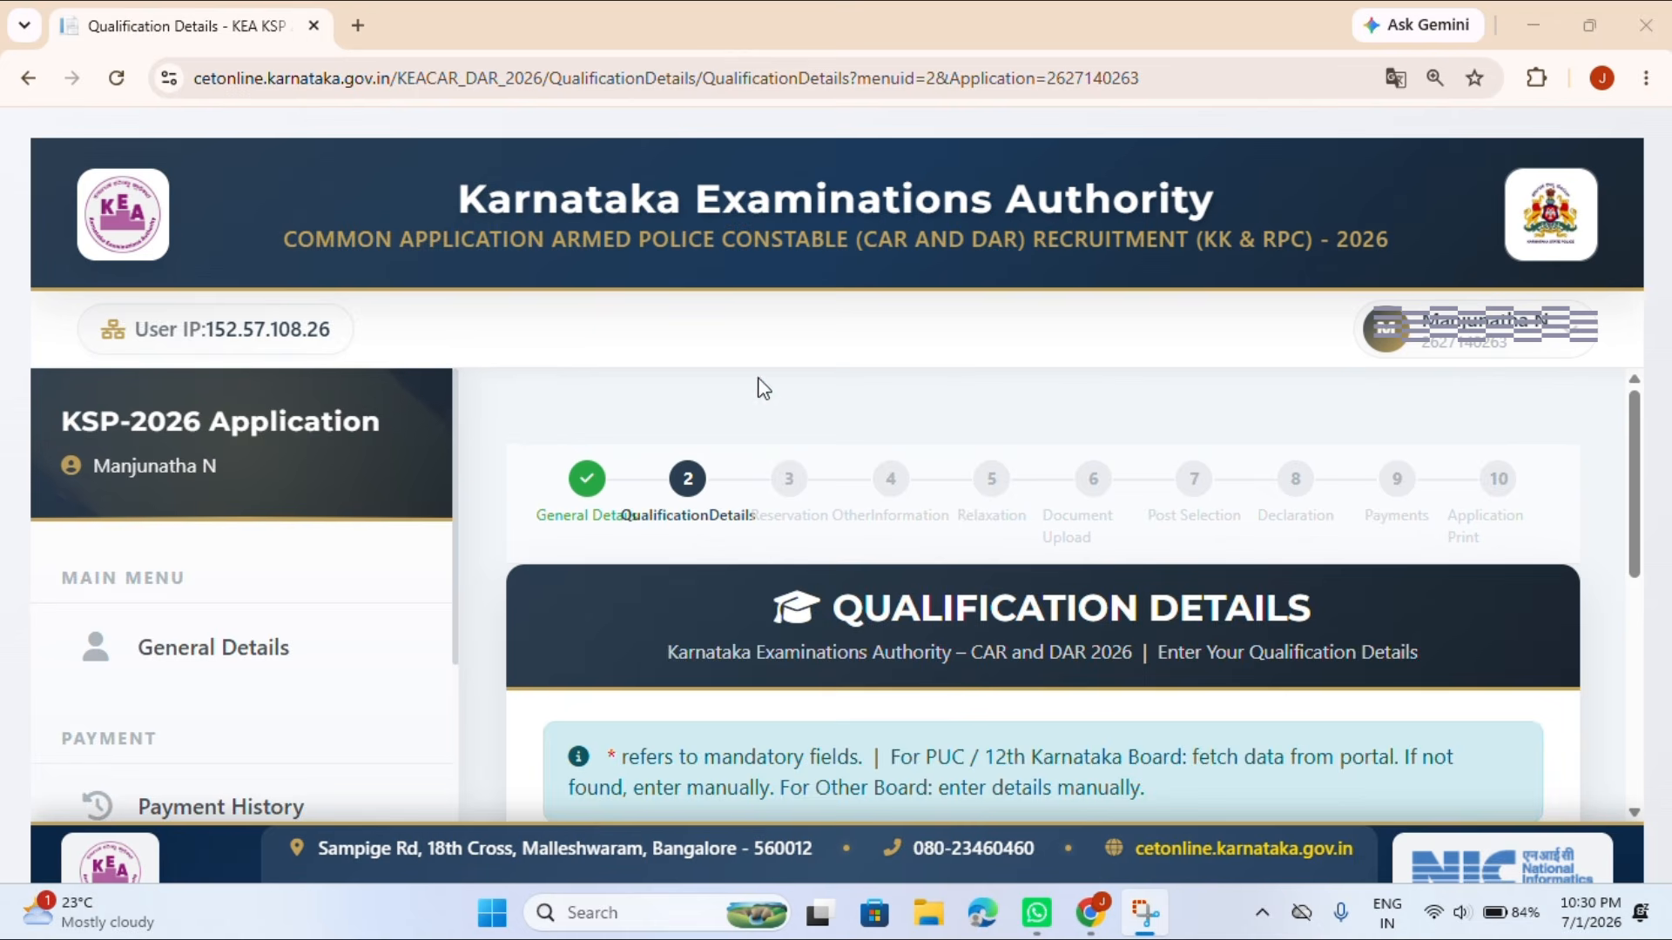
pyautogui.scroll(-4, 758, 377)
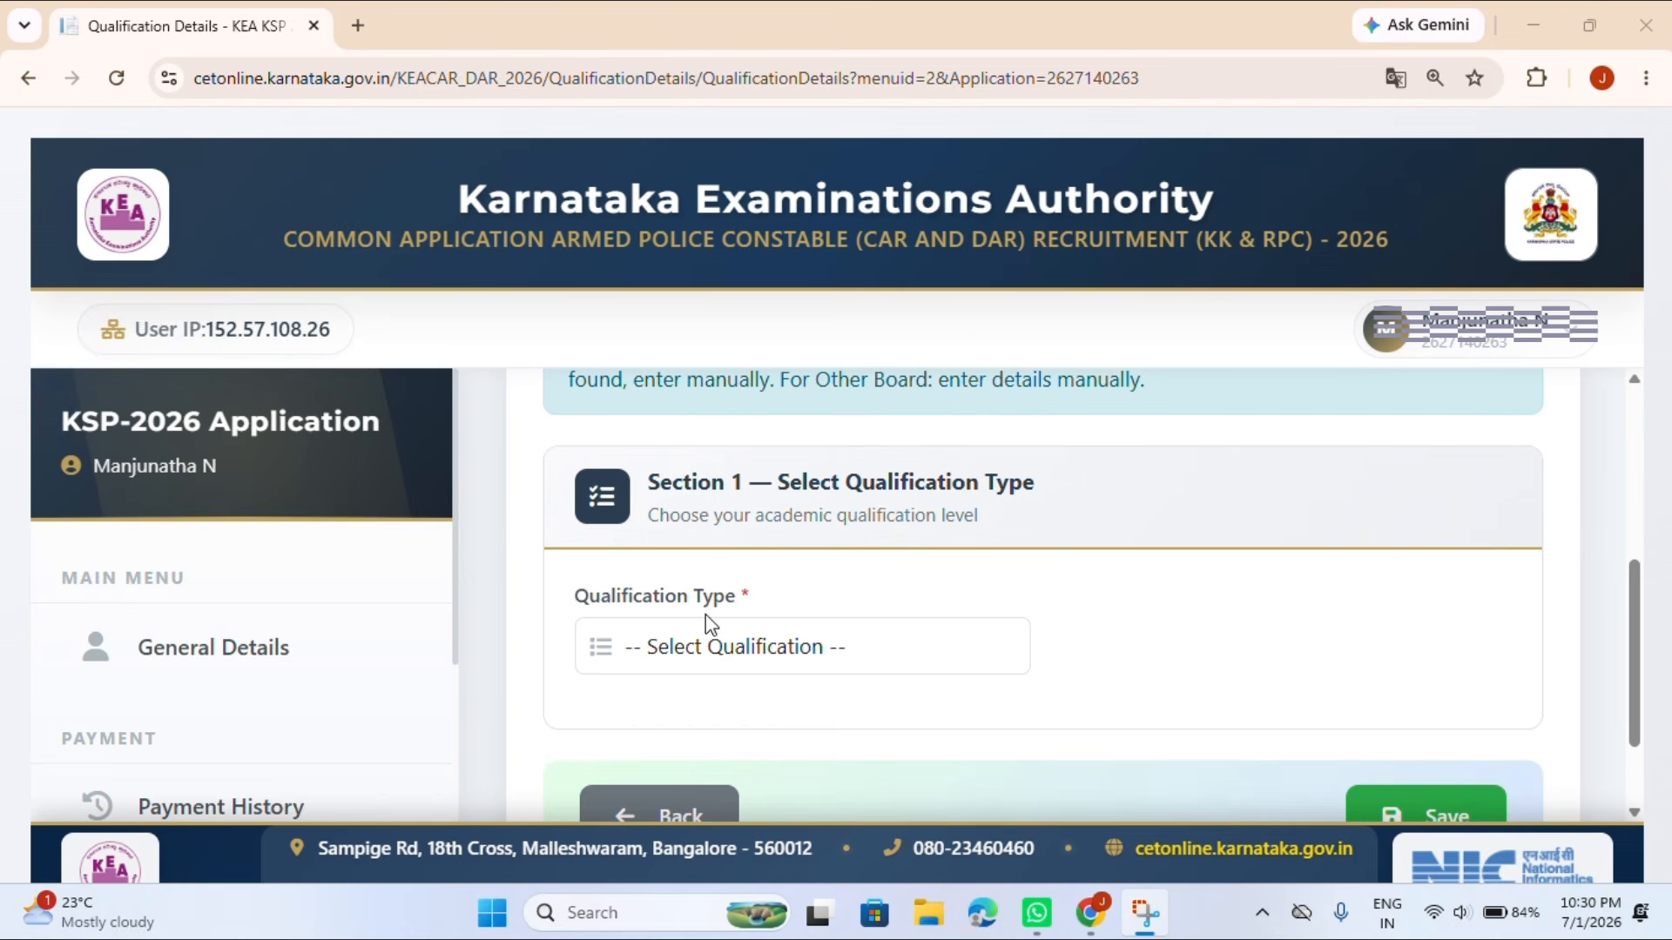
pyautogui.click(730, 653)
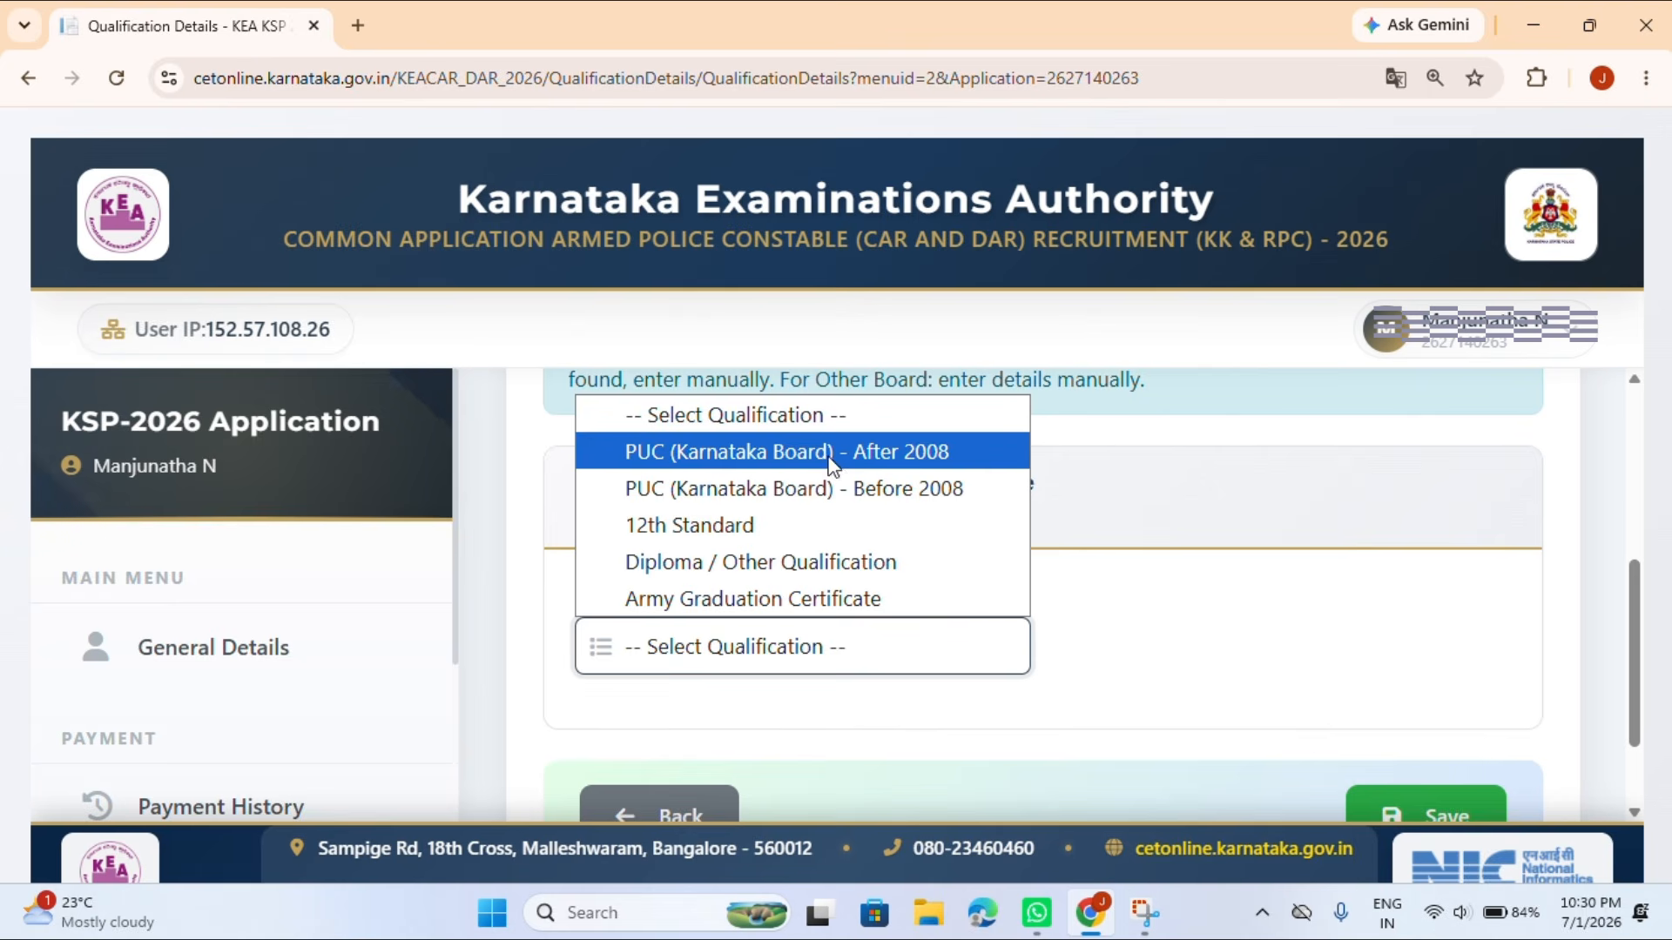
pyautogui.click(808, 446)
pyautogui.scroll(-2, 784, 467)
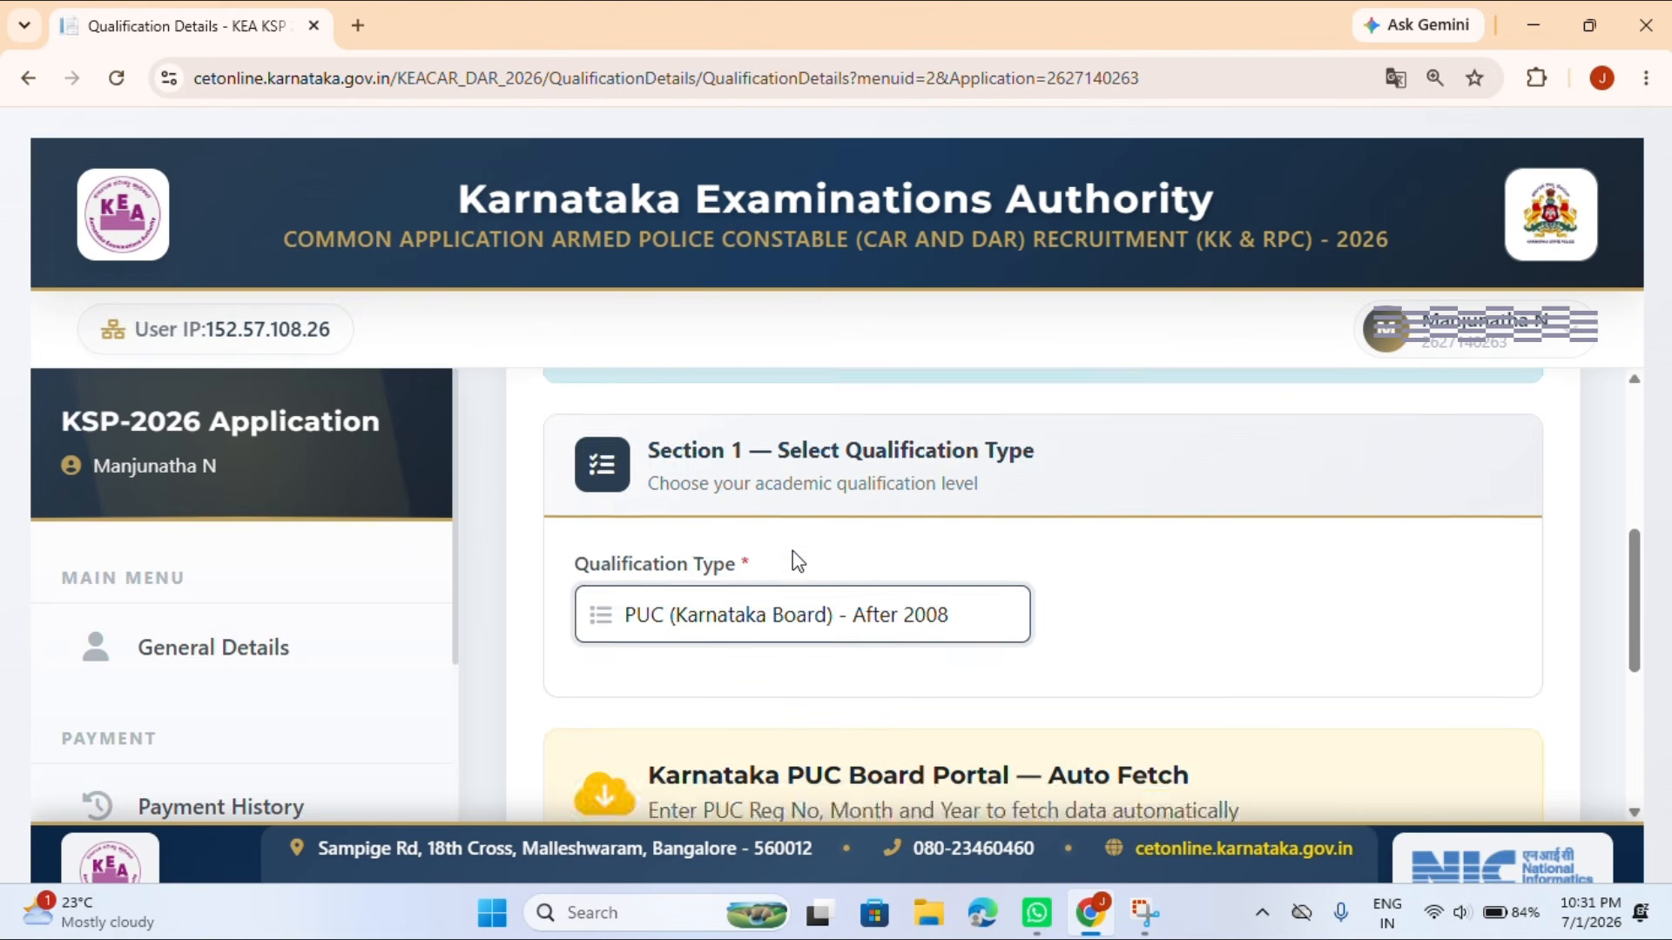
pyautogui.scroll(-2, 794, 558)
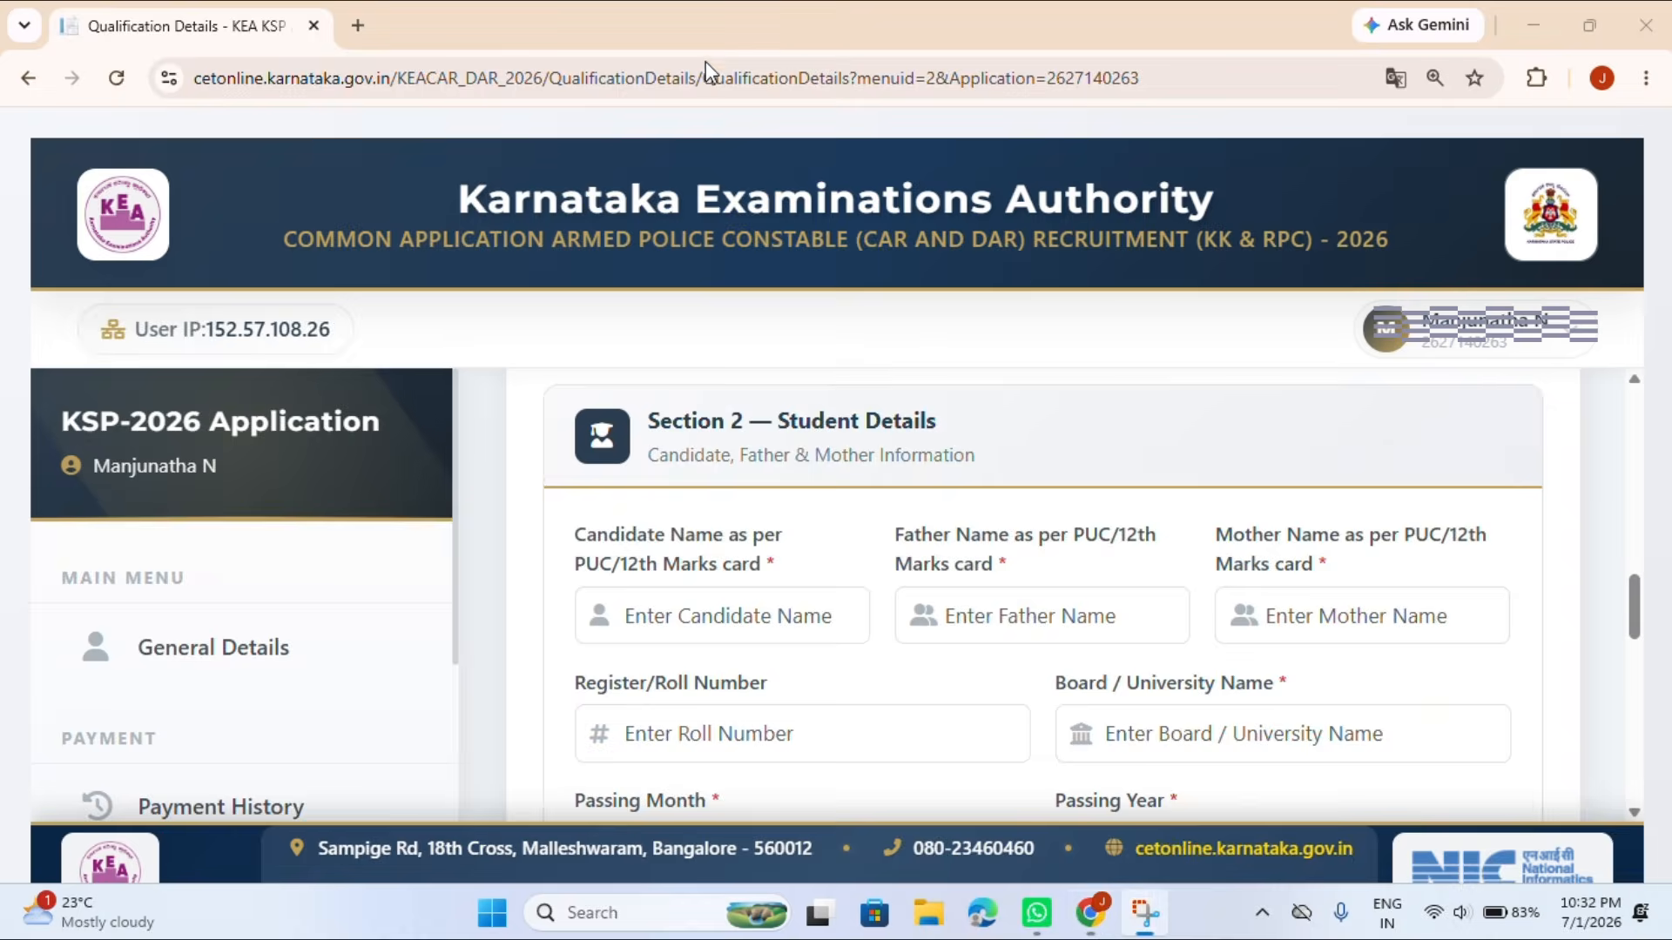
# Examine the student details, passing month and year, and academic marks fields of the manual qualification entry form.
pyautogui.scroll(2, 1010, 466)
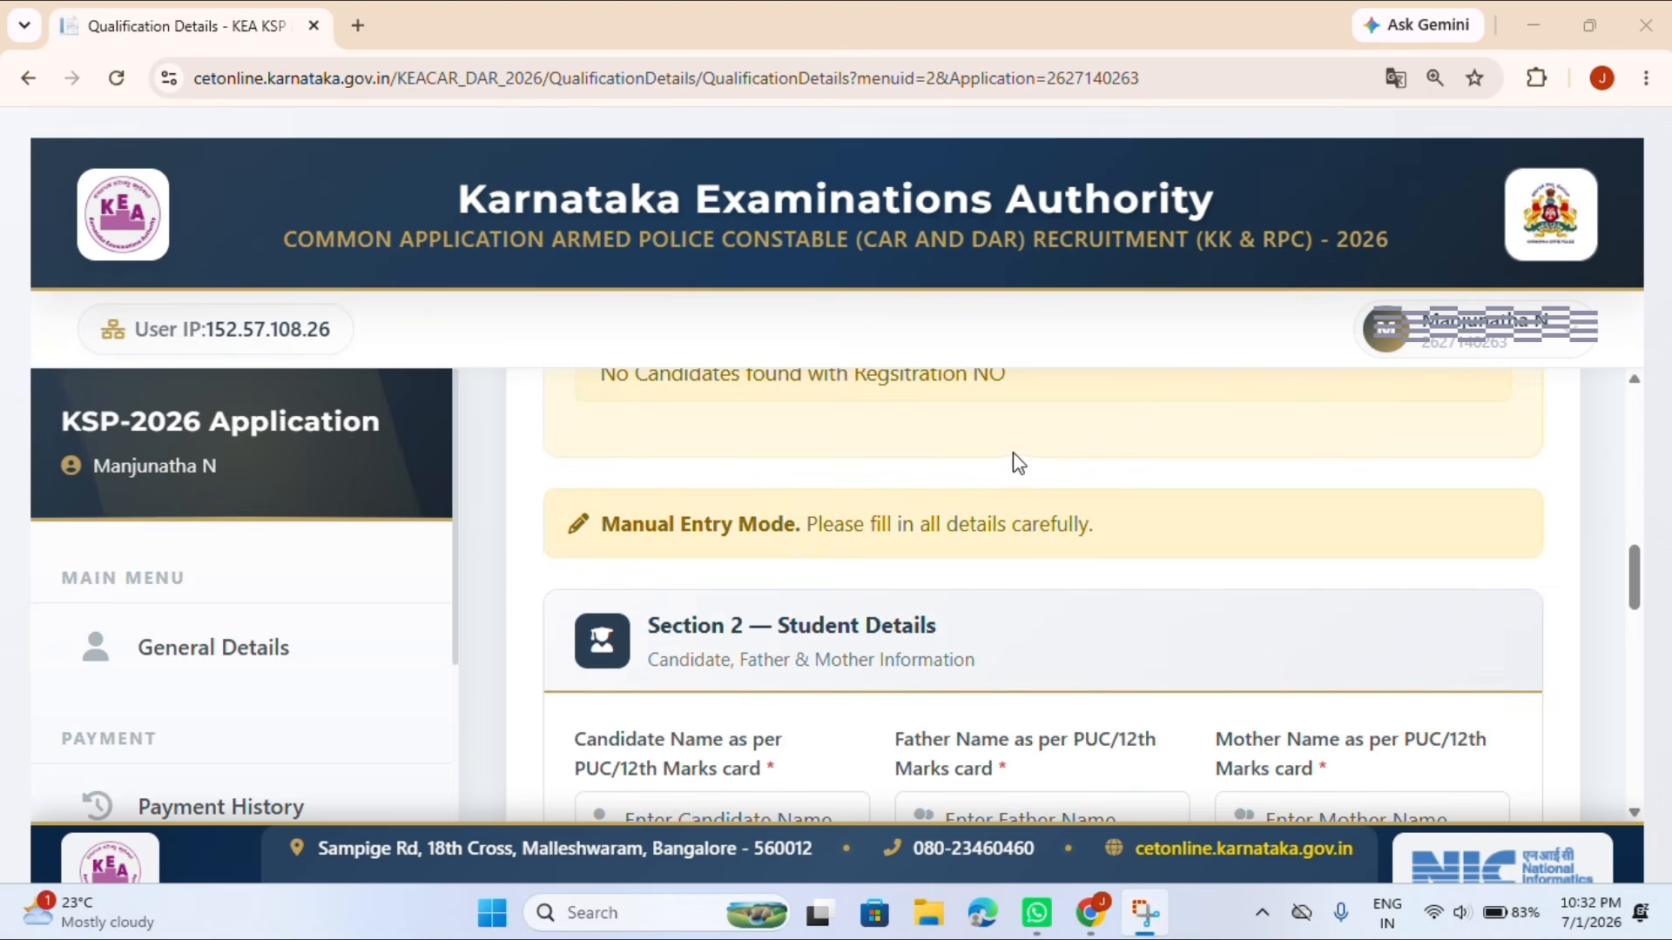
pyautogui.scroll(4, 1132, 497)
pyautogui.scroll(-8, 1132, 453)
pyautogui.scroll(2, 1132, 453)
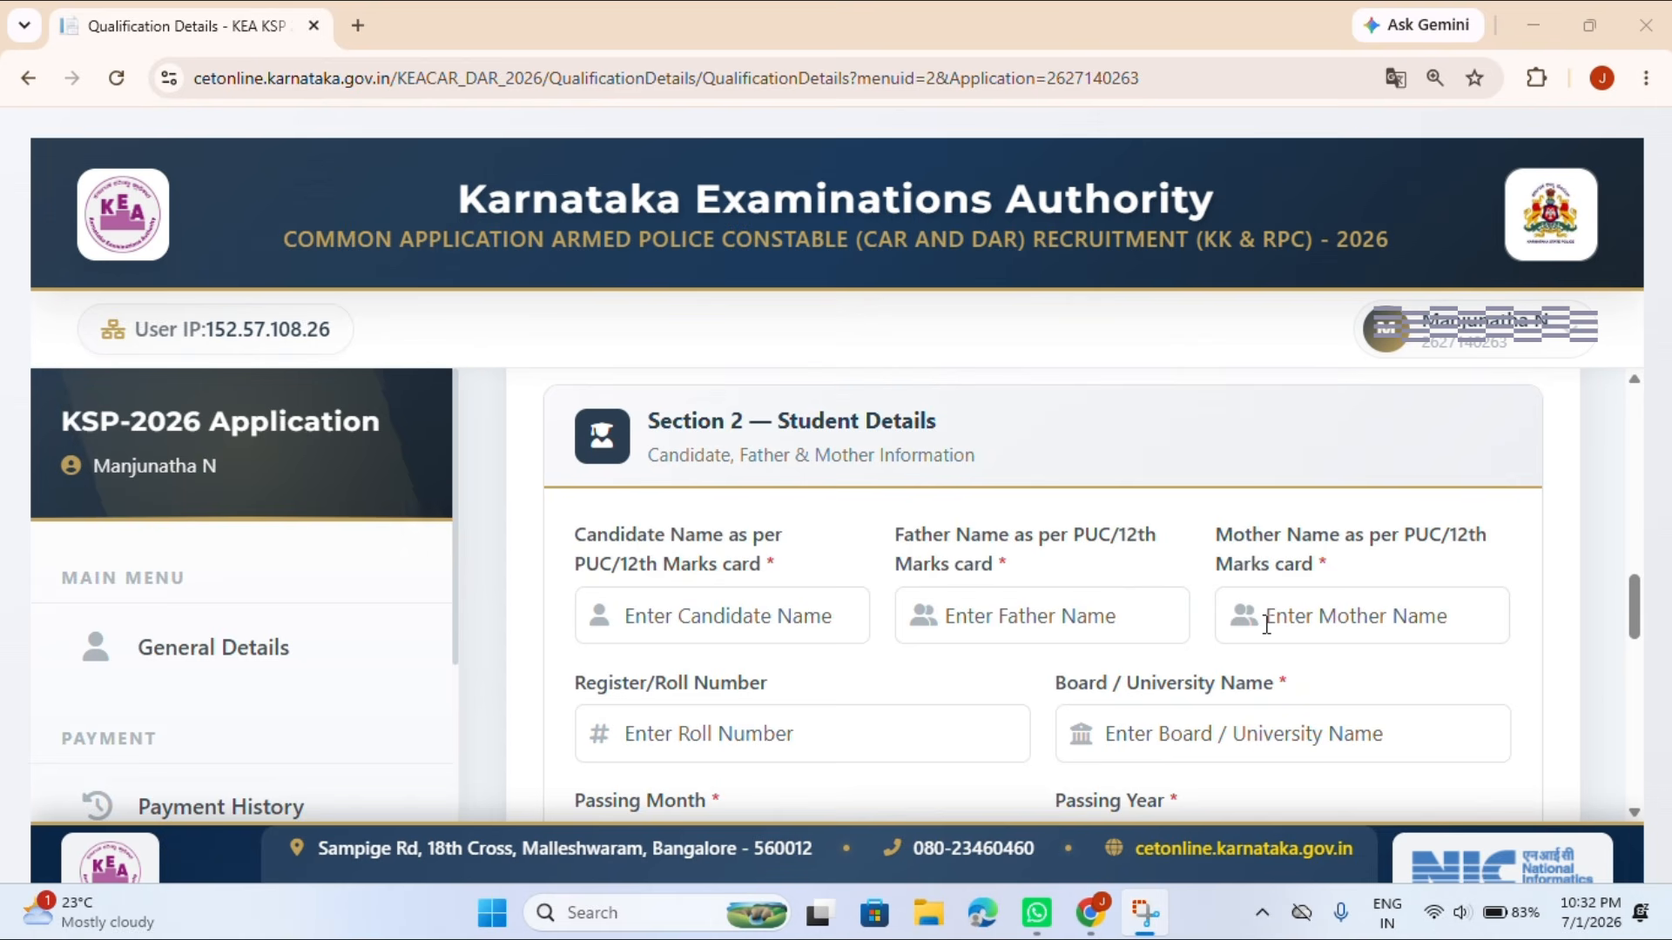
pyautogui.scroll(-2, 915, 671)
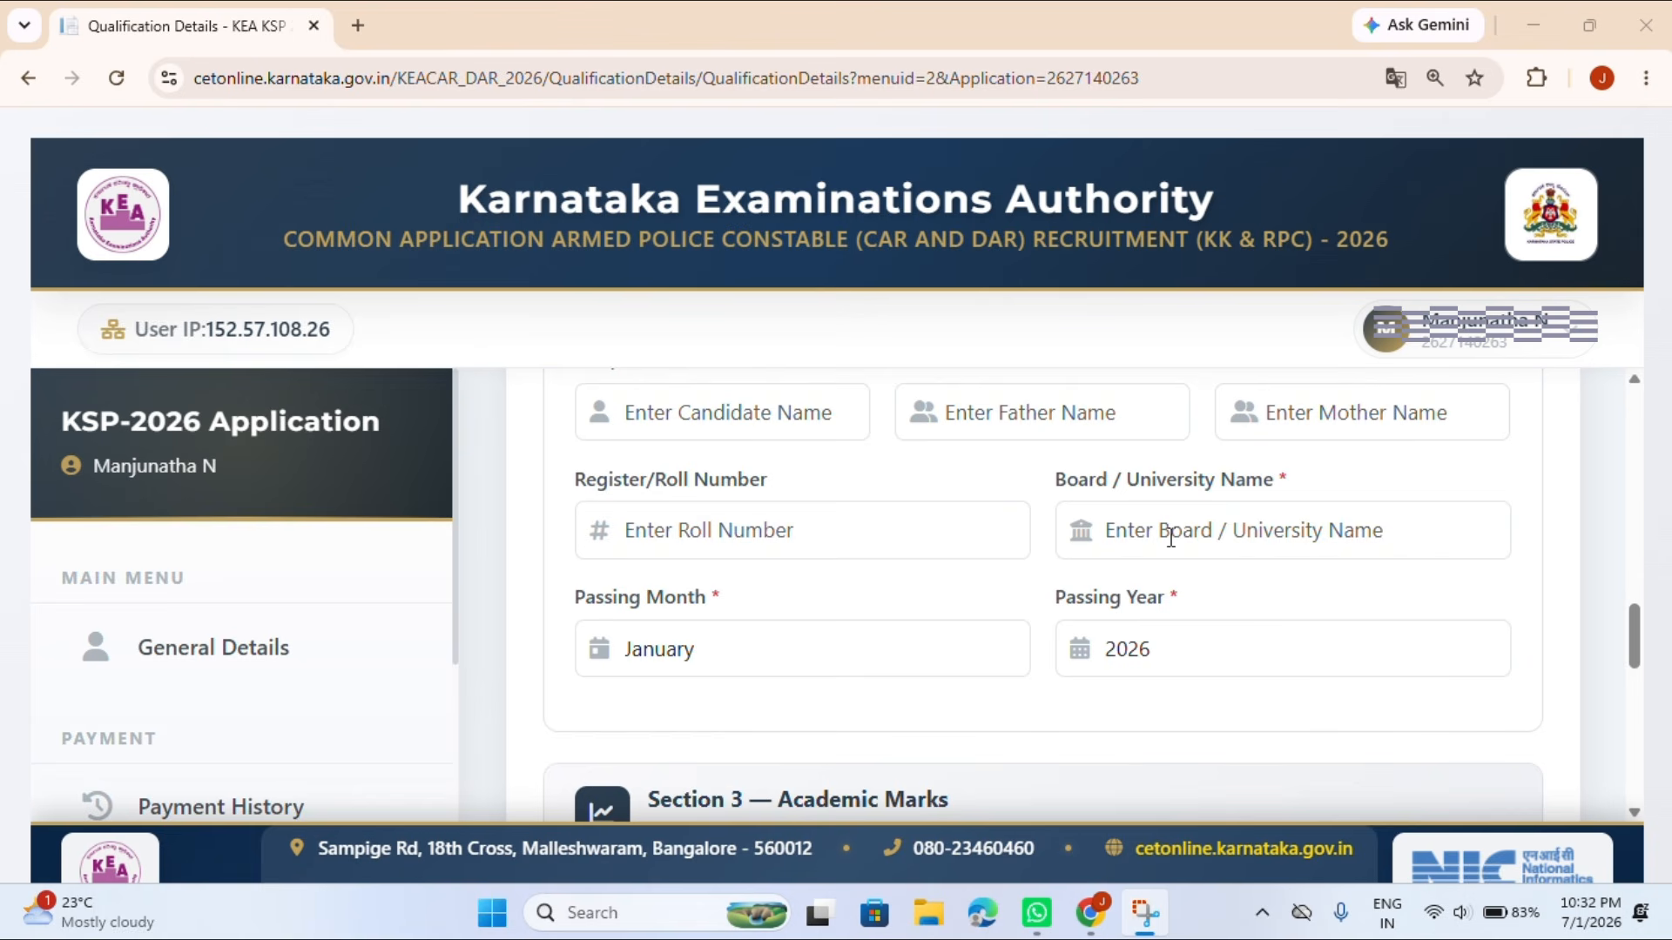
pyautogui.scroll(-2, 1163, 533)
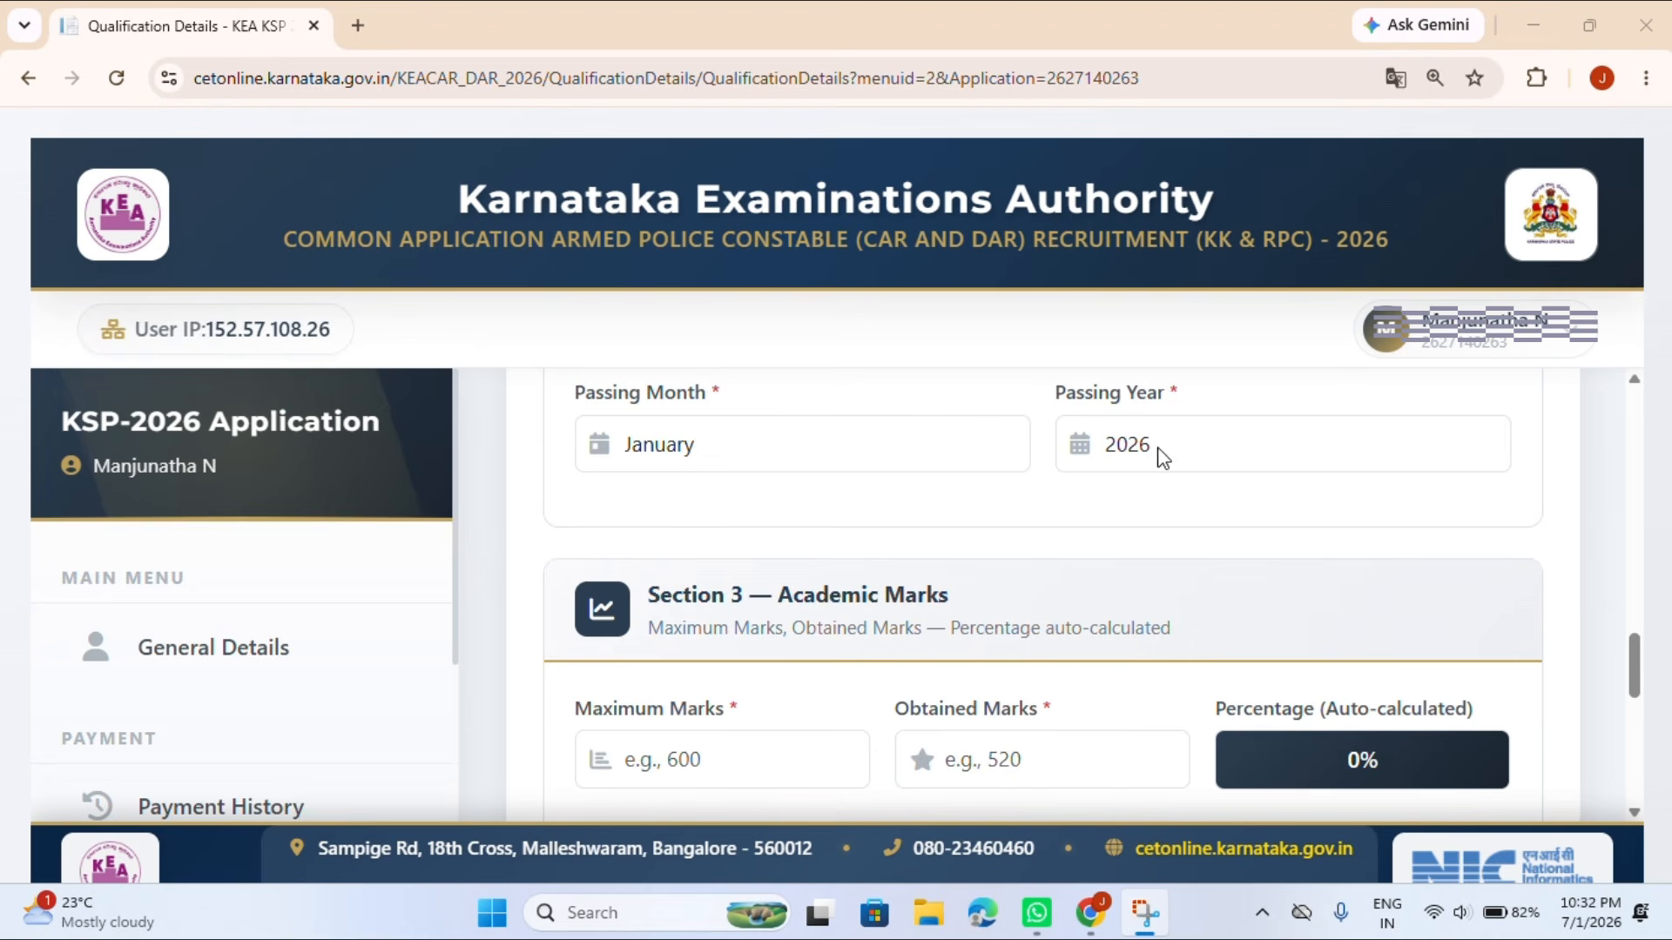
pyautogui.scroll(-2, 1163, 457)
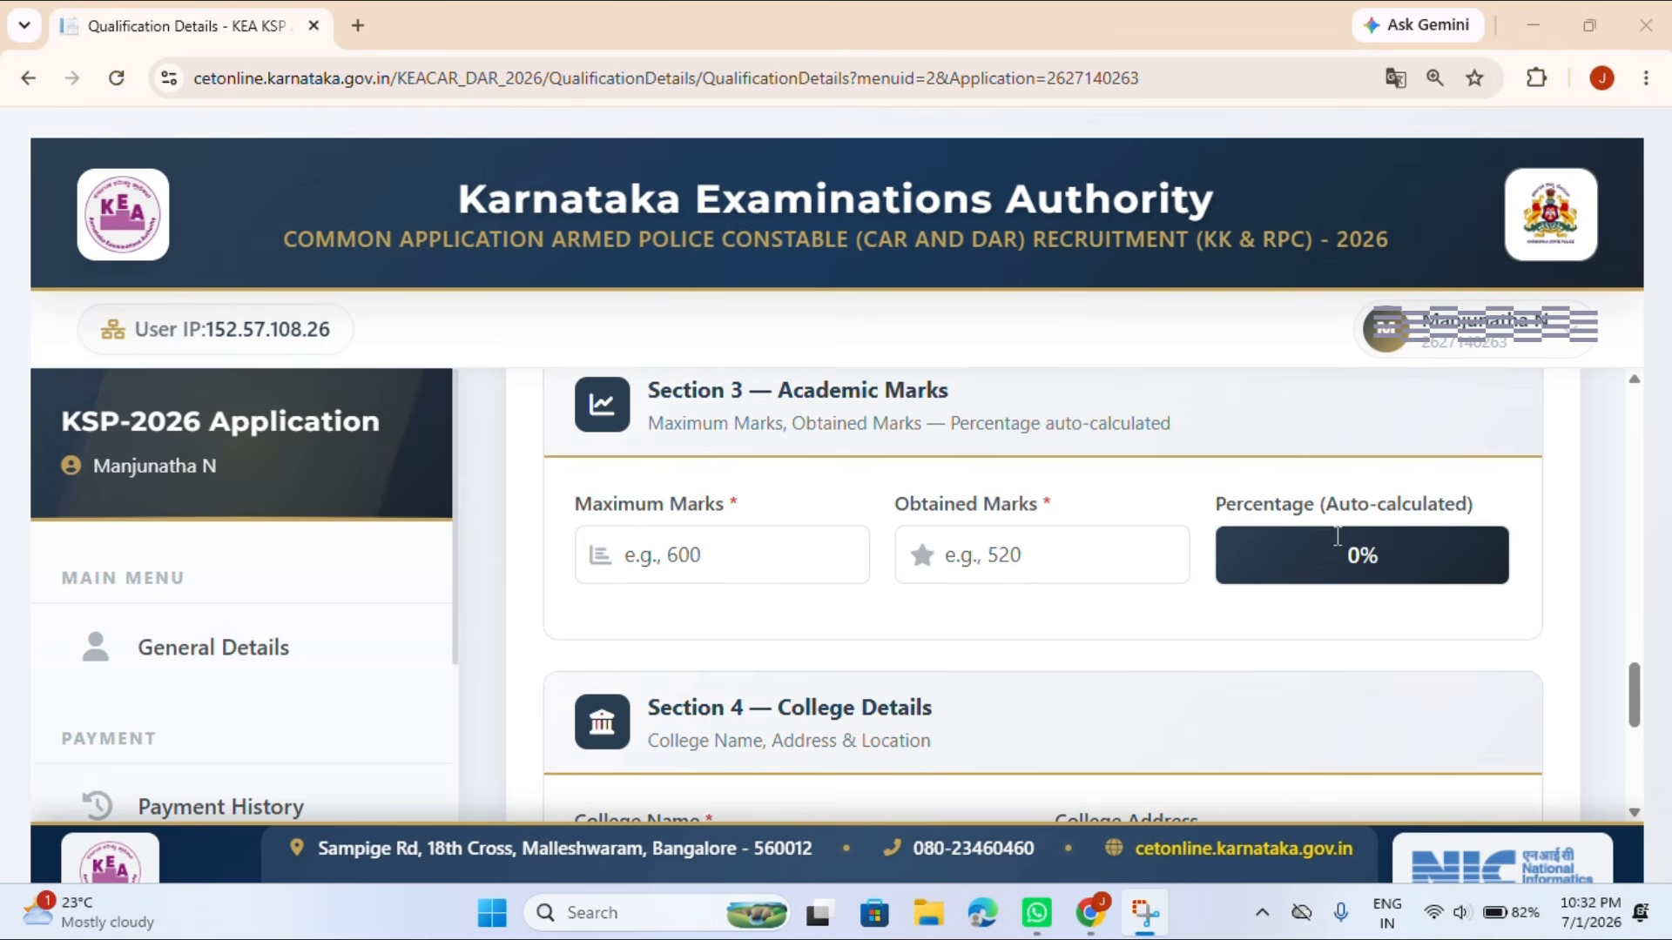
# Examine the college name, address, state, district and taluk fields, and look back over the qualification form.
pyautogui.scroll(-2, 982, 564)
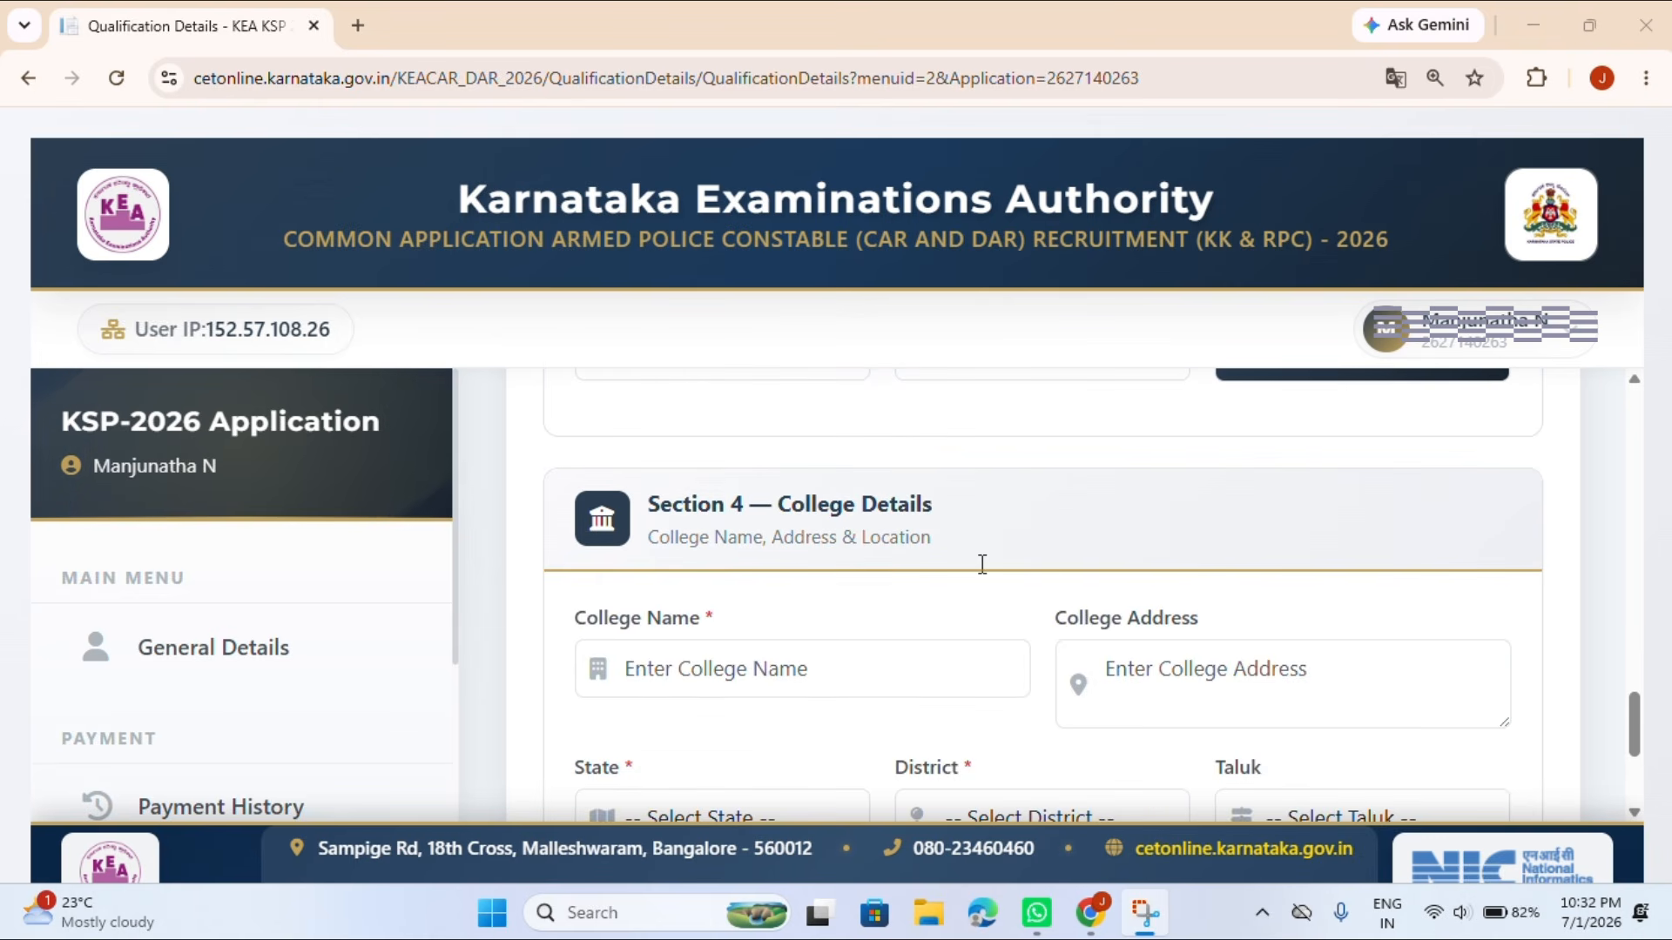
pyautogui.scroll(-1, 982, 564)
pyautogui.scroll(1, 966, 560)
pyautogui.scroll(-2, 769, 609)
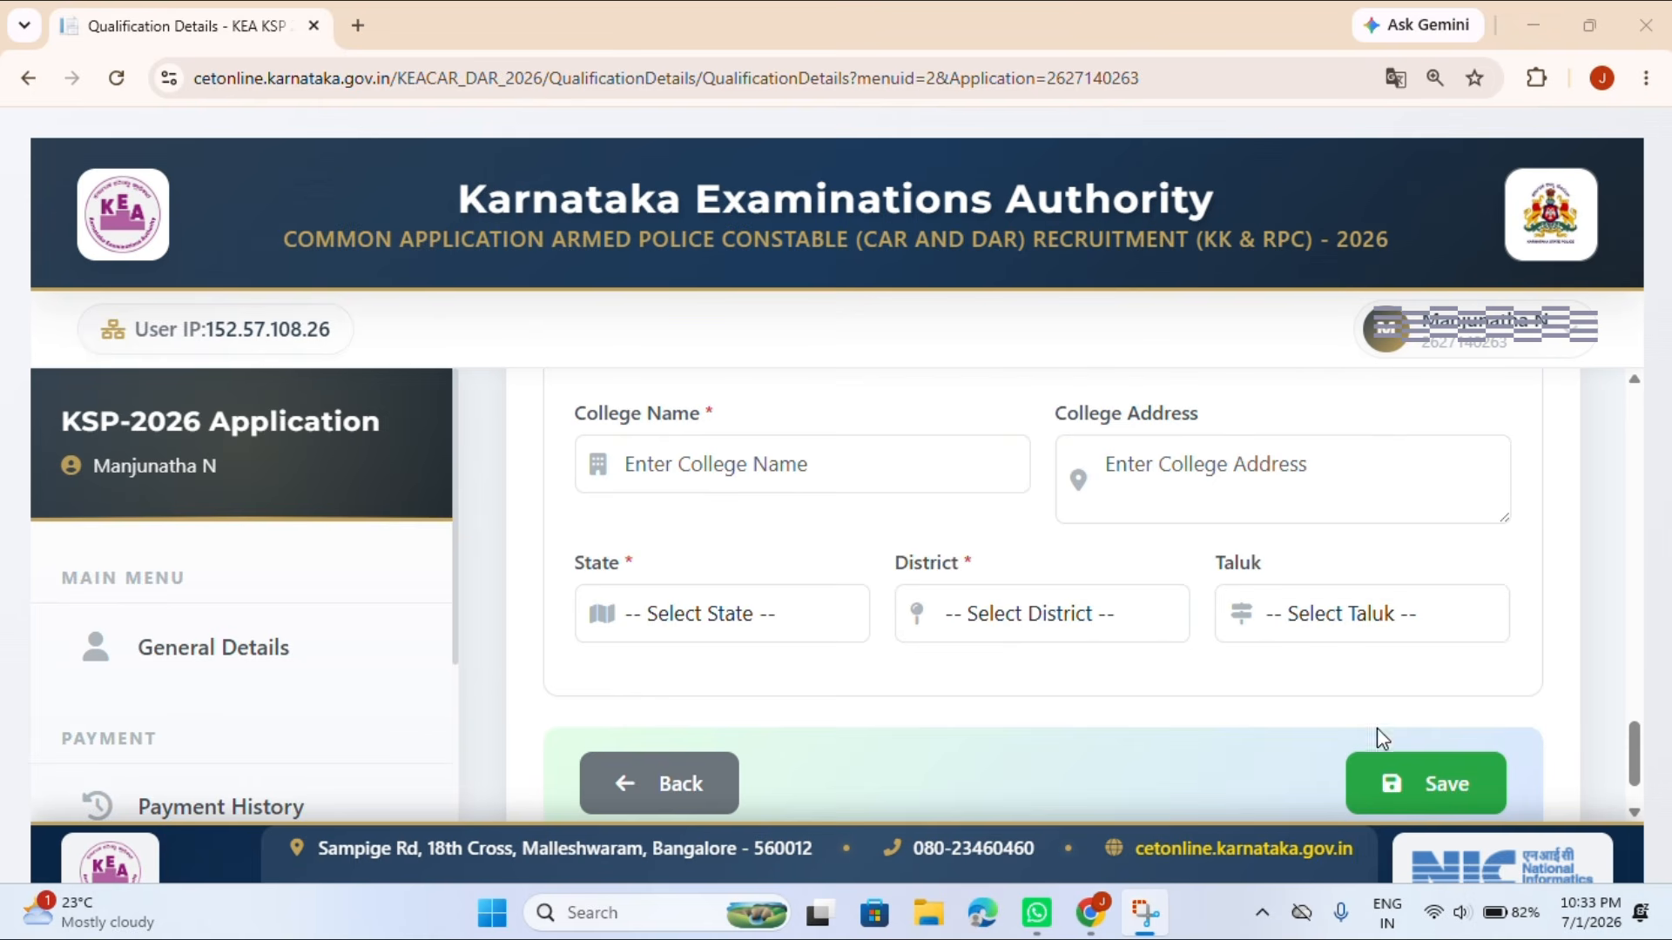
pyautogui.scroll(-1, 1374, 777)
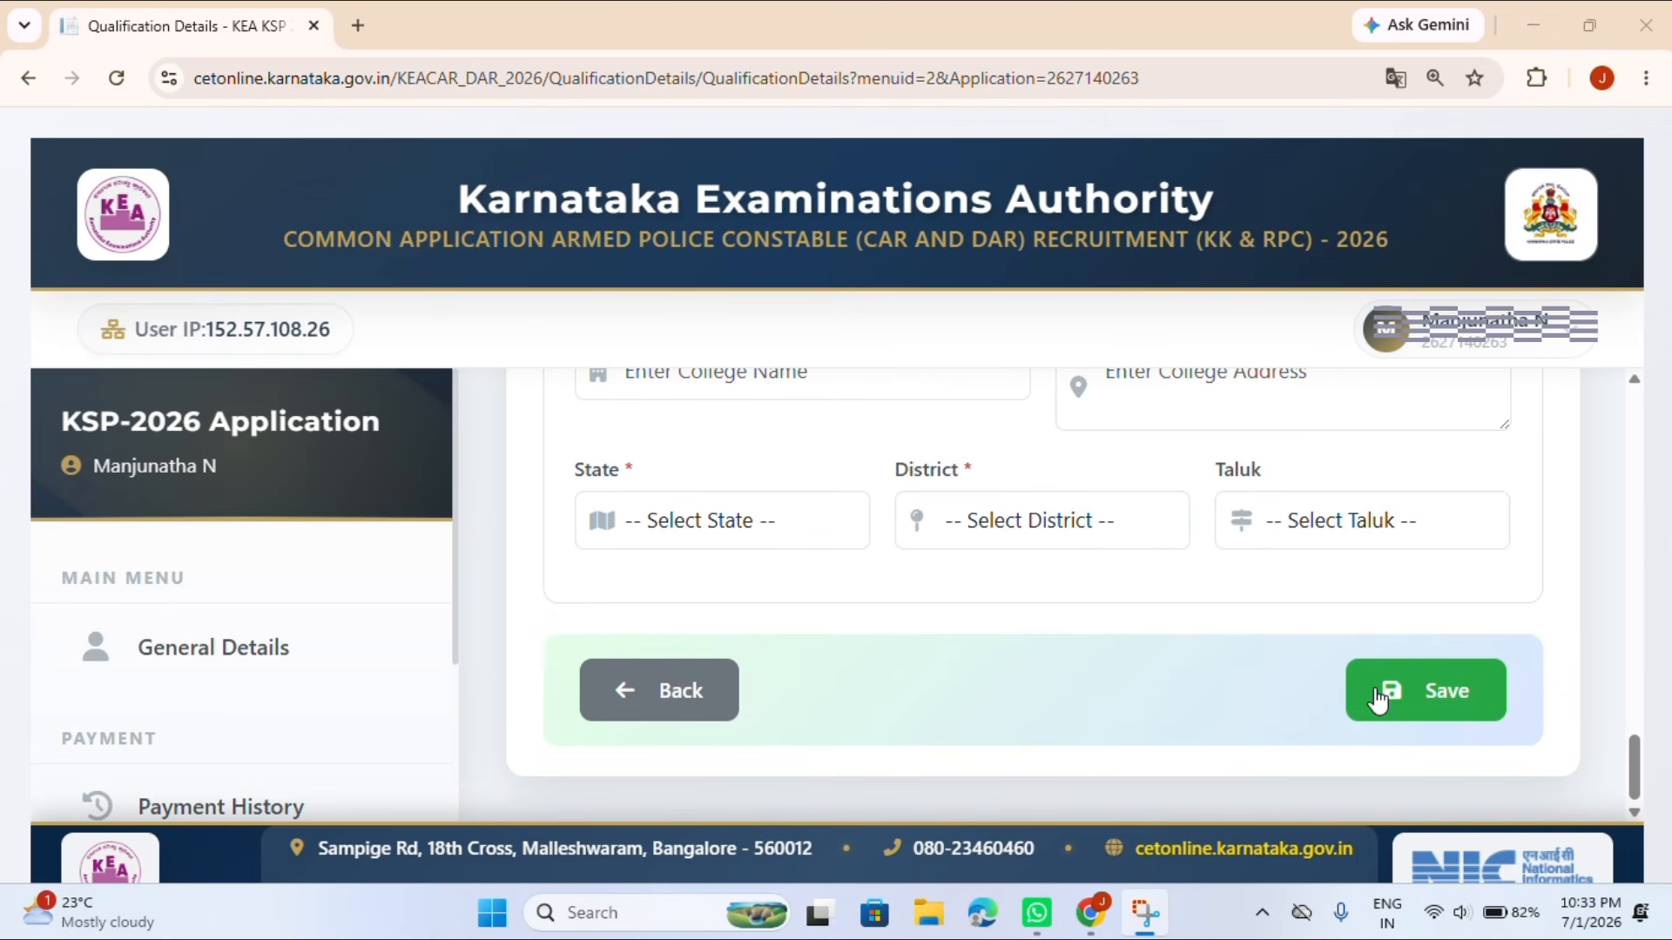
pyautogui.scroll(2, 1127, 668)
pyautogui.scroll(5, 1127, 659)
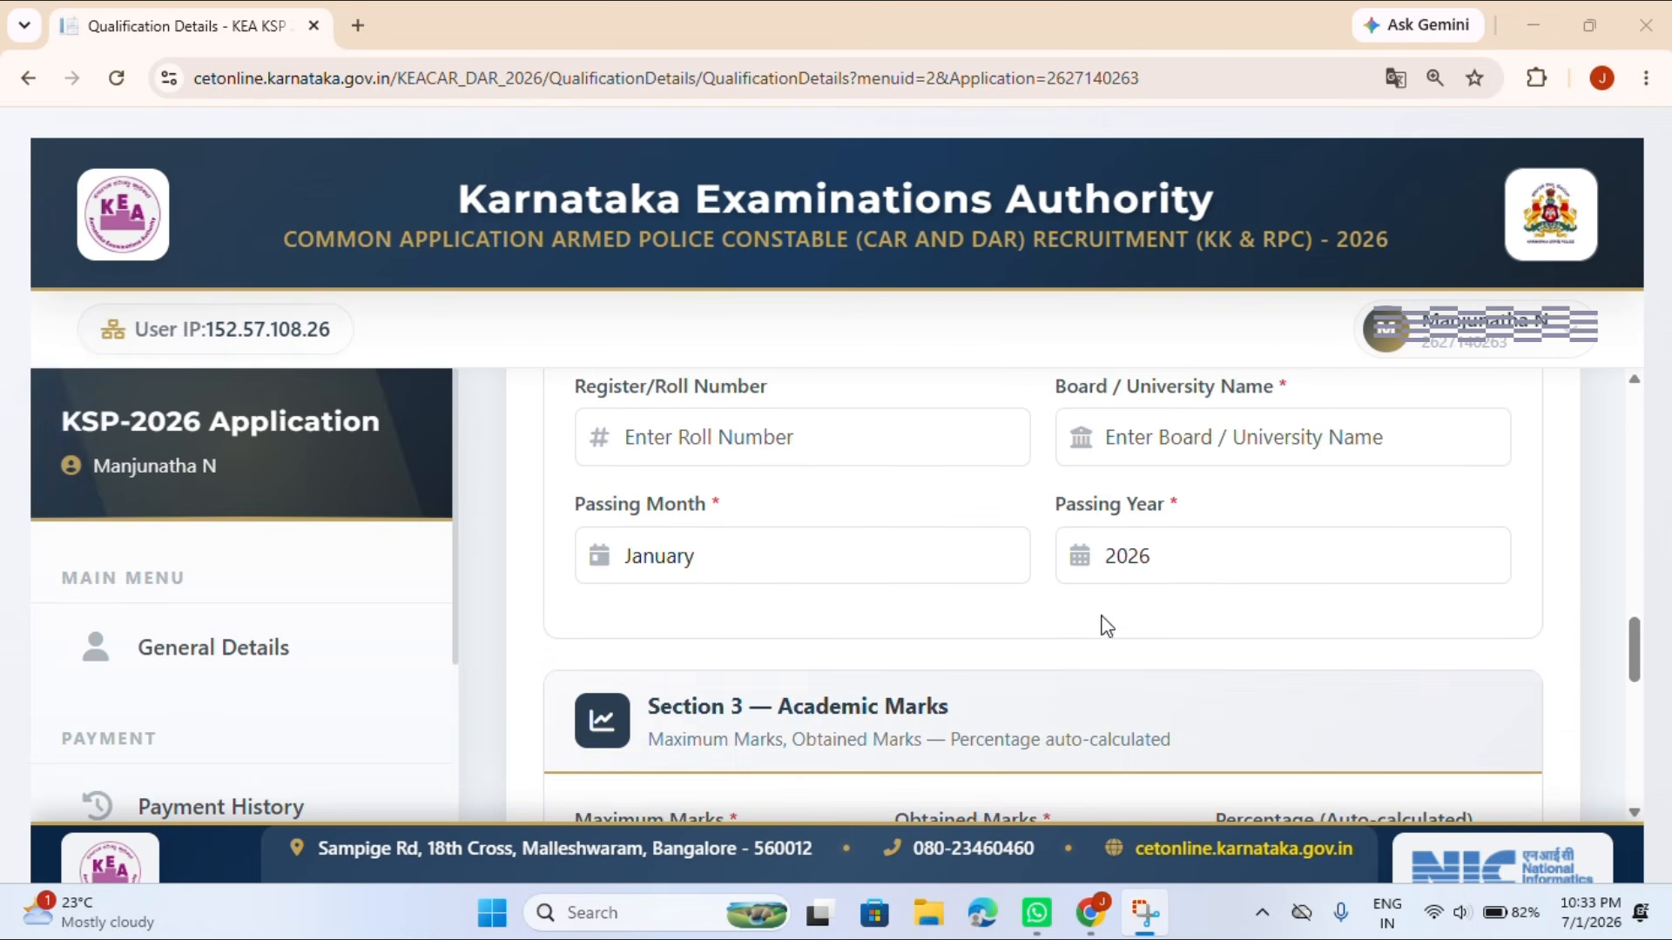
pyautogui.scroll(2, 946, 544)
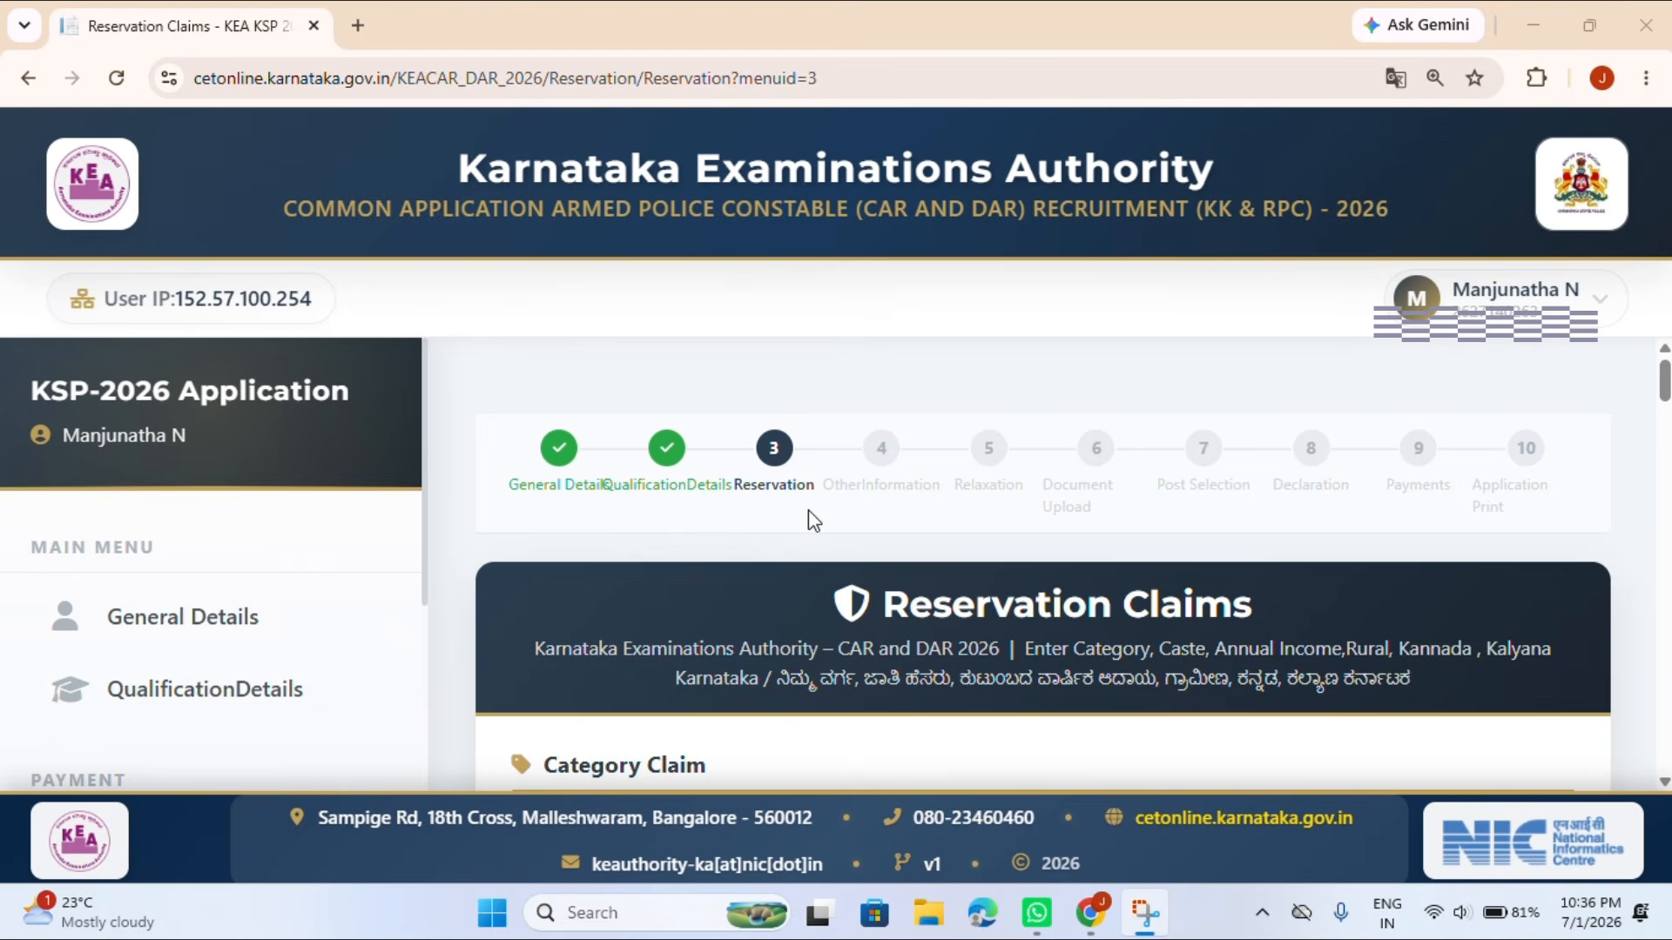
# Choose Yes for claiming a category other than General Merit and activate the category RD certificate number field.
pyautogui.scroll(-5, 796, 546)
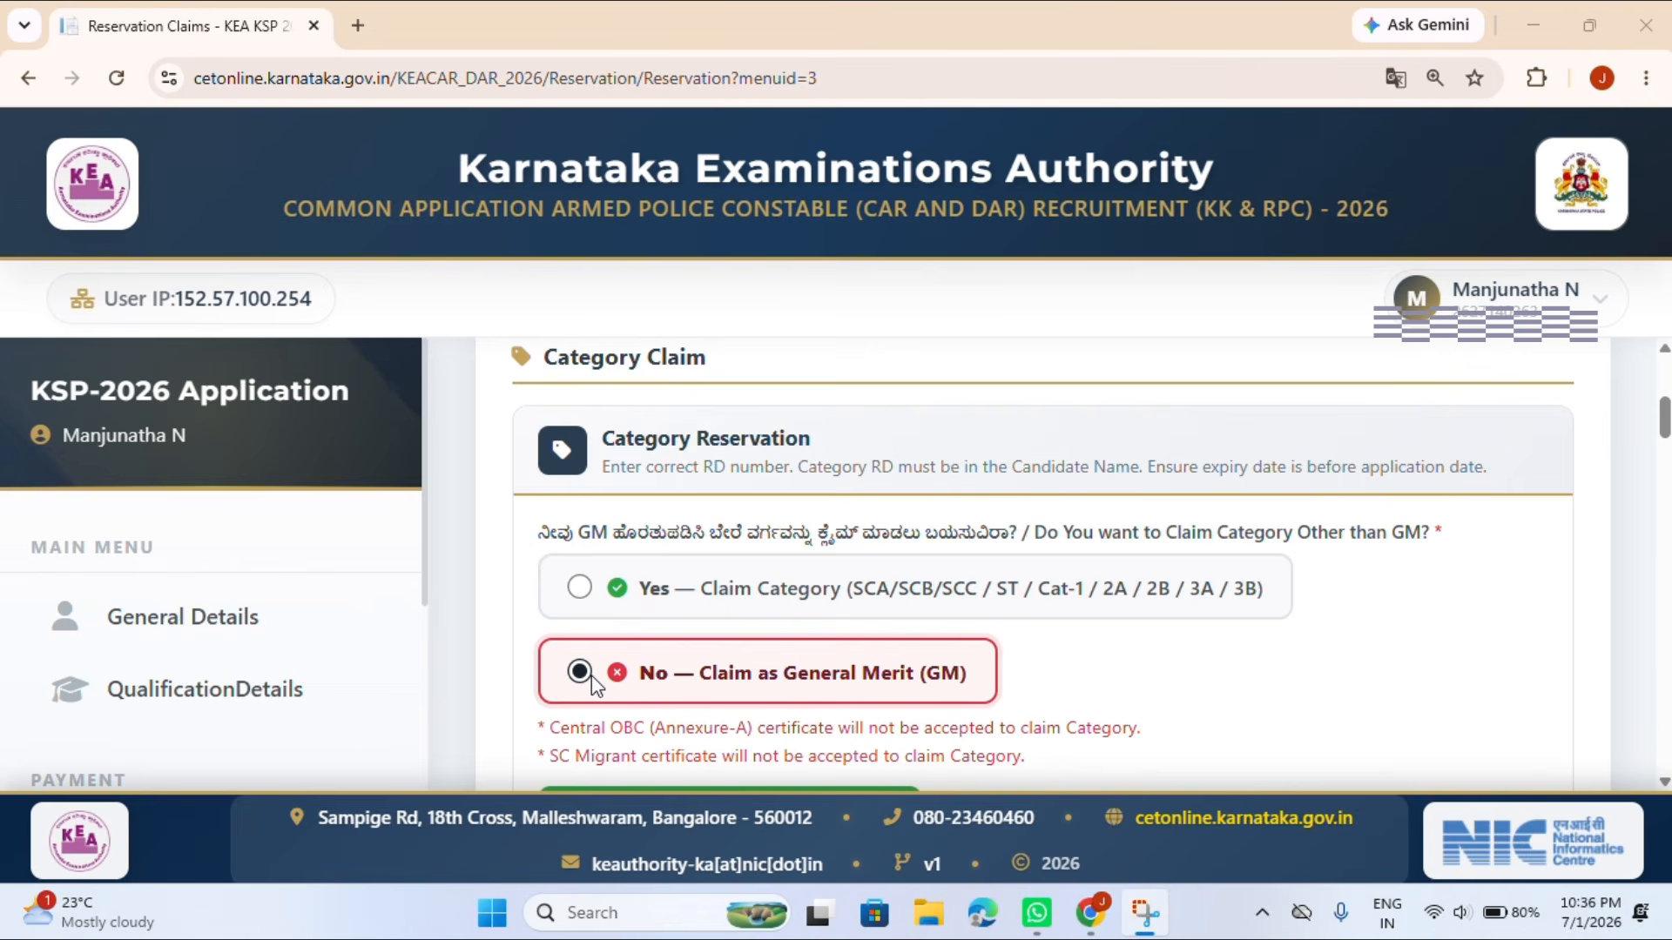
pyautogui.click(582, 588)
pyautogui.scroll(-2, 688, 653)
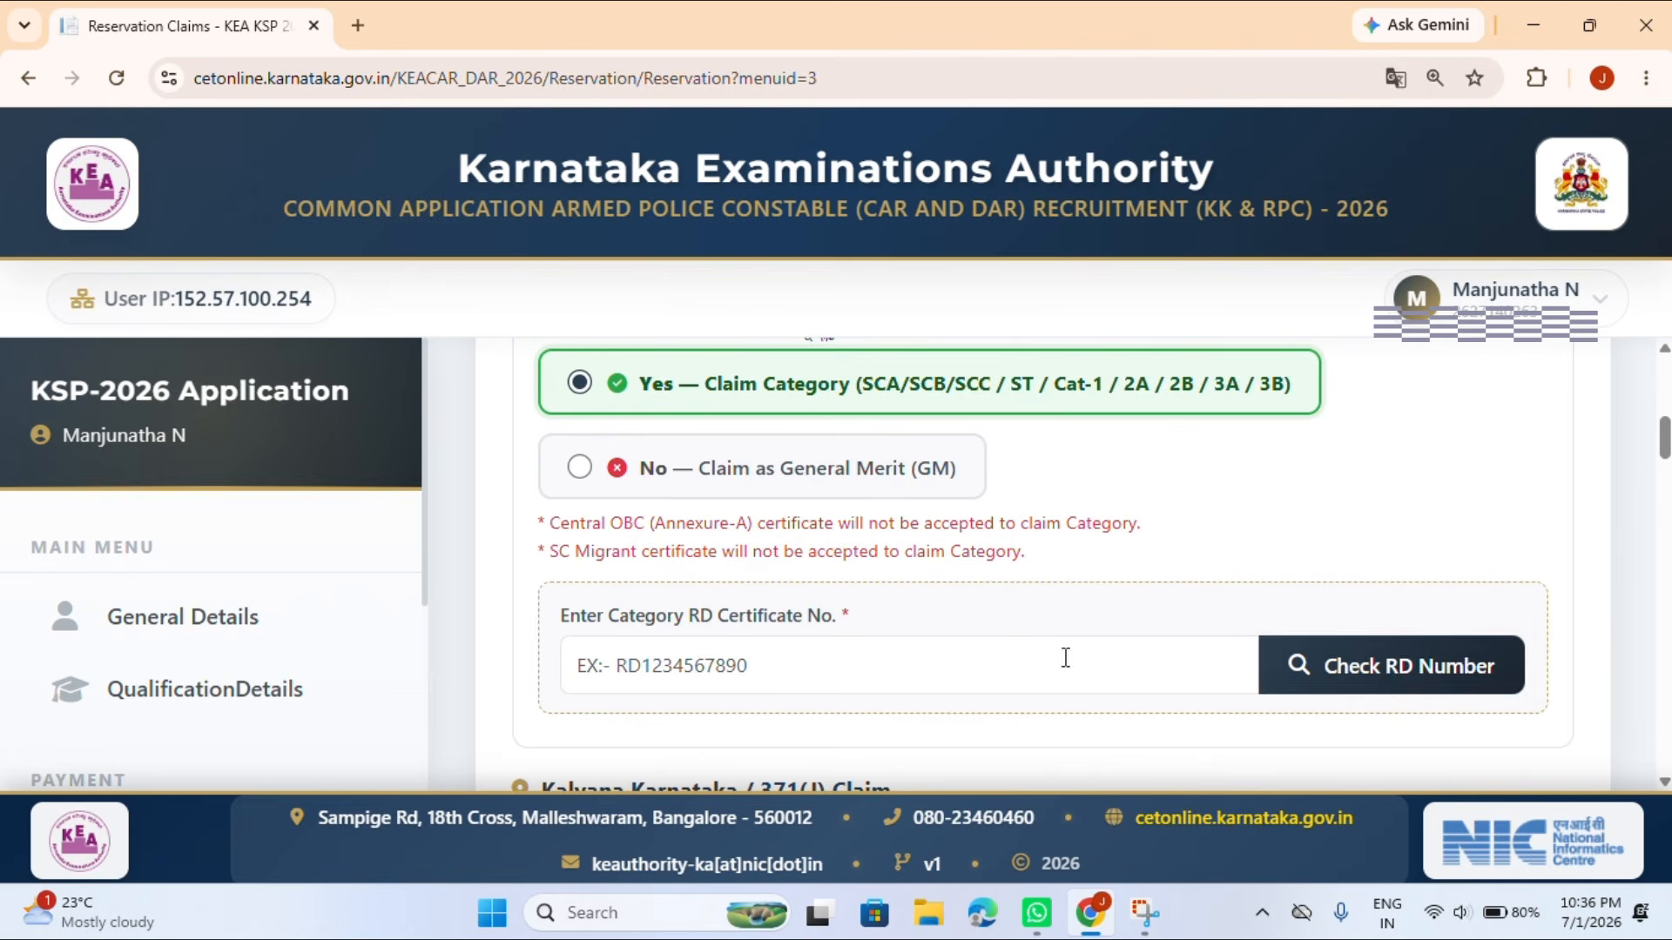
pyautogui.scroll(-5, 1064, 650)
pyautogui.scroll(5, 990, 539)
pyautogui.click(981, 649)
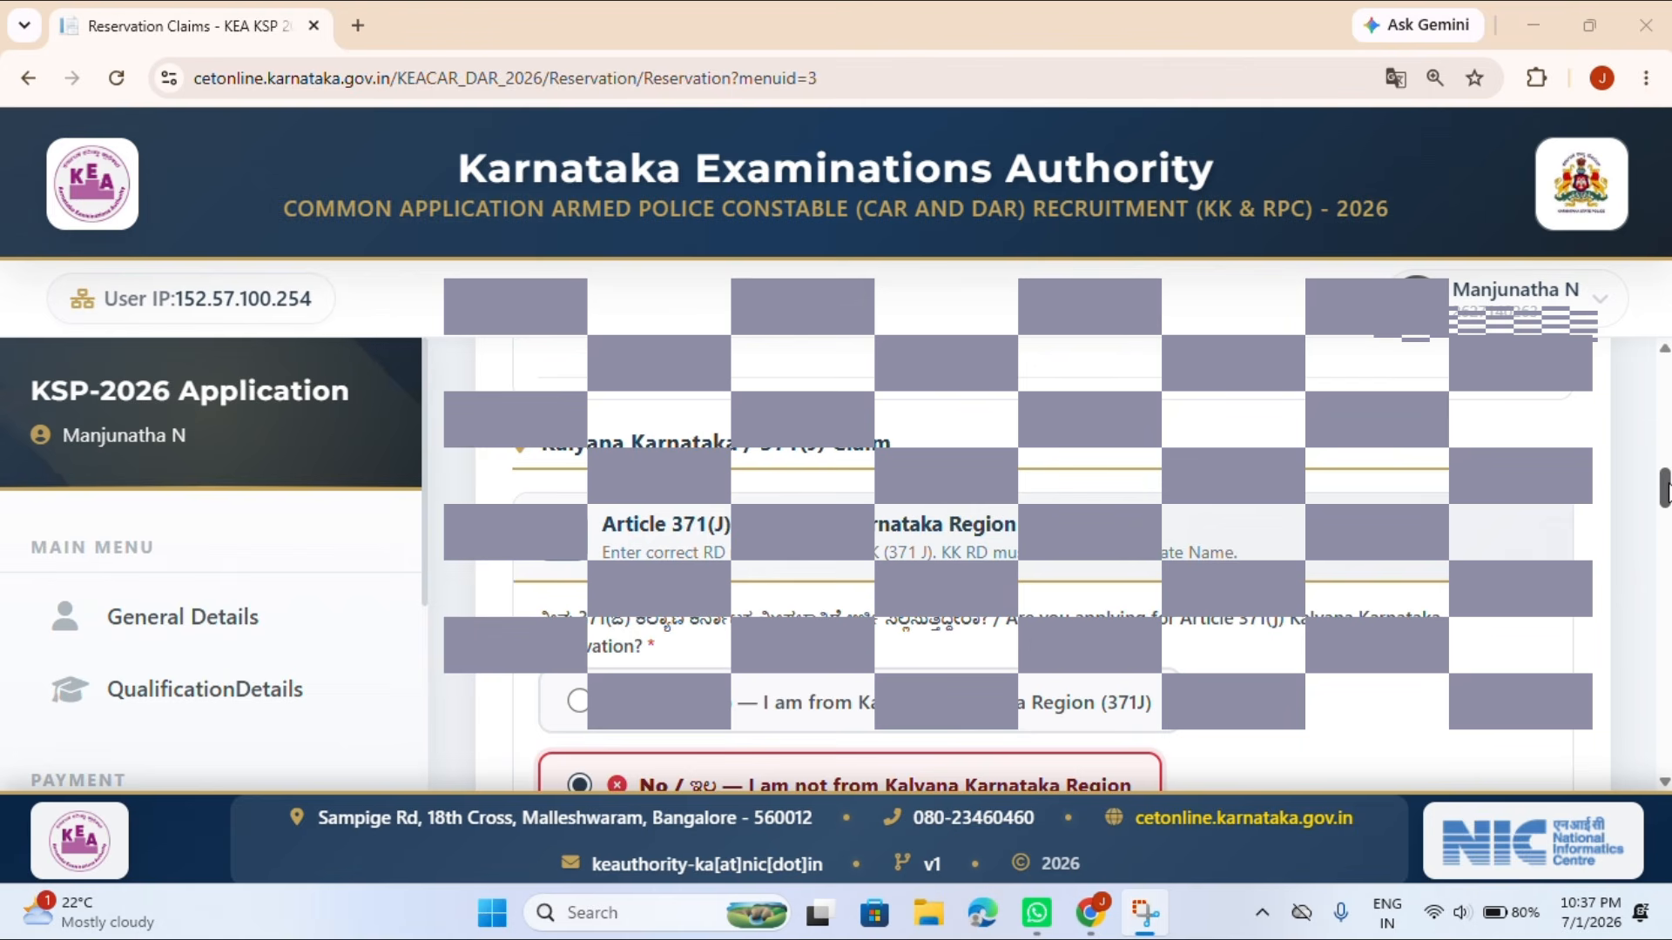
# Check the Article 371(J) Kalyana Karnataka claim, and answer Yes to having studied in a rural region of Karnataka.
pyautogui.moveTo(1666, 492); pyautogui.dragTo(1665, 493)
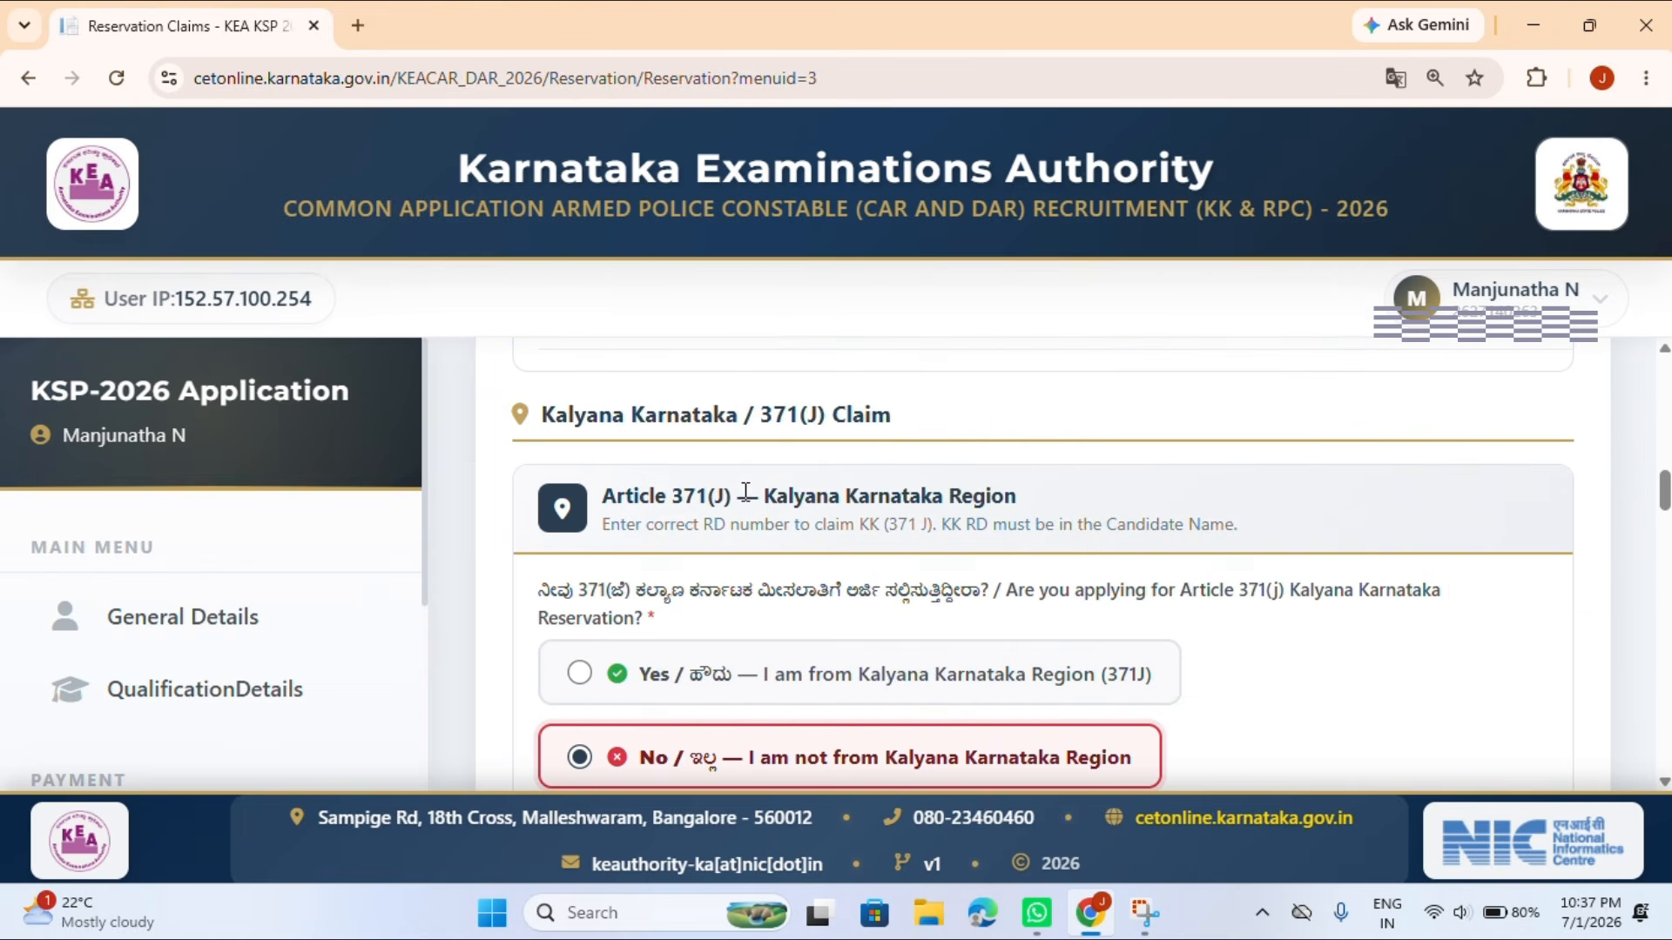
pyautogui.scroll(-2, 747, 493)
pyautogui.scroll(2, 747, 493)
pyautogui.scroll(-2, 740, 491)
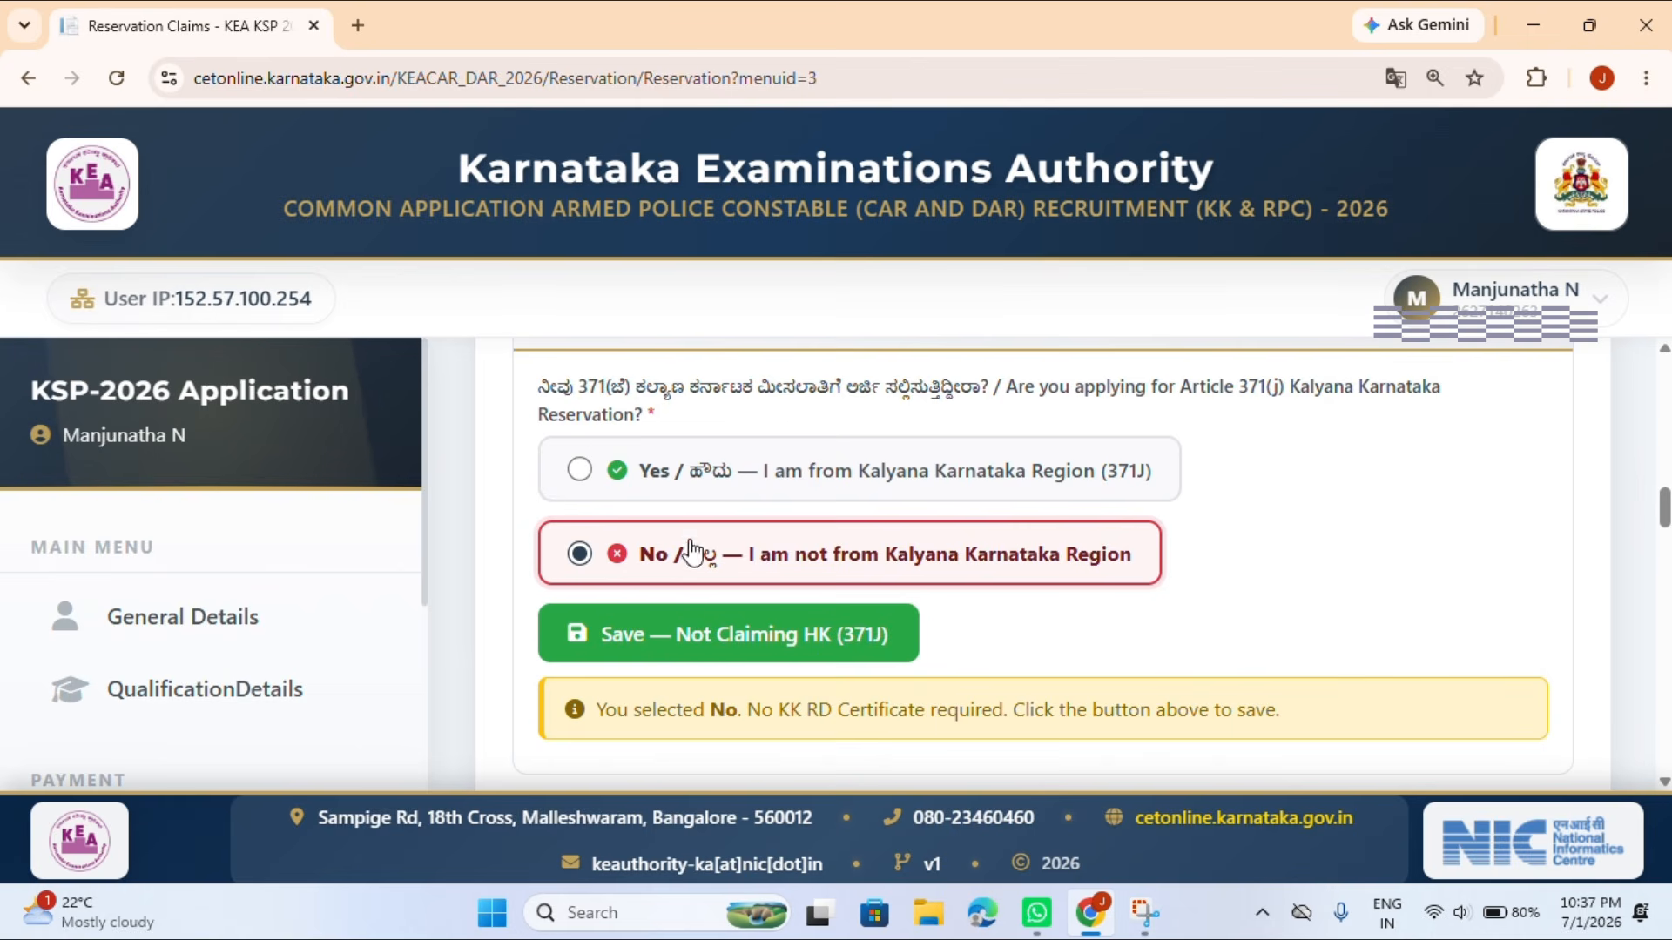
pyautogui.scroll(-4, 597, 532)
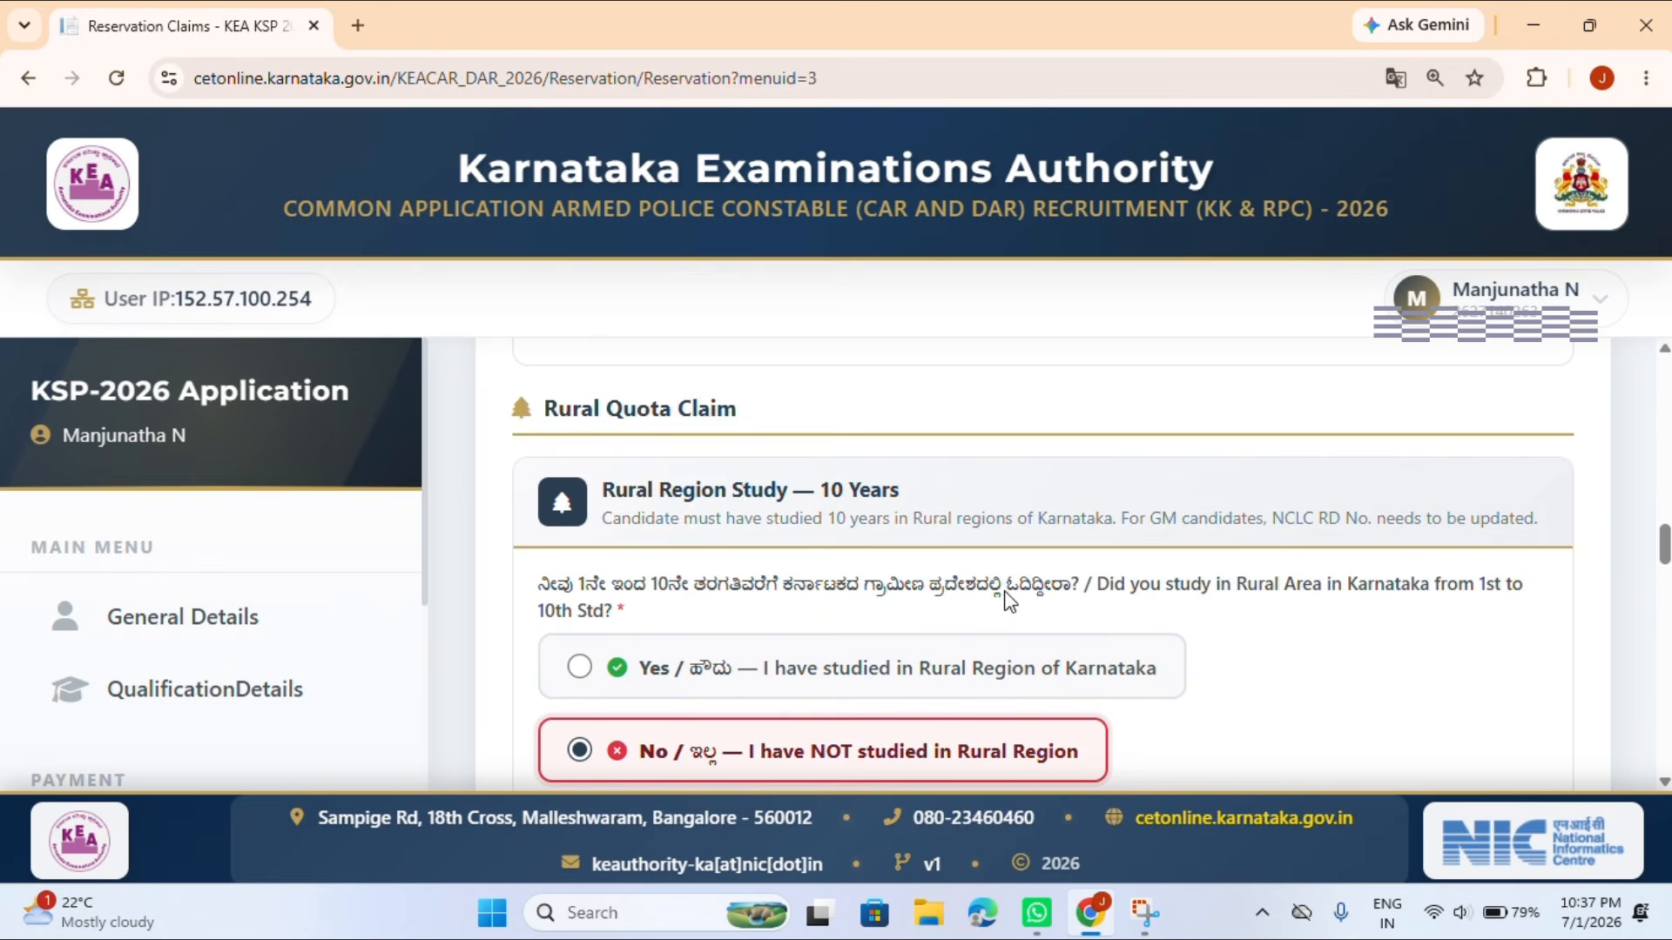
pyautogui.scroll(-2, 1008, 601)
pyautogui.click(579, 463)
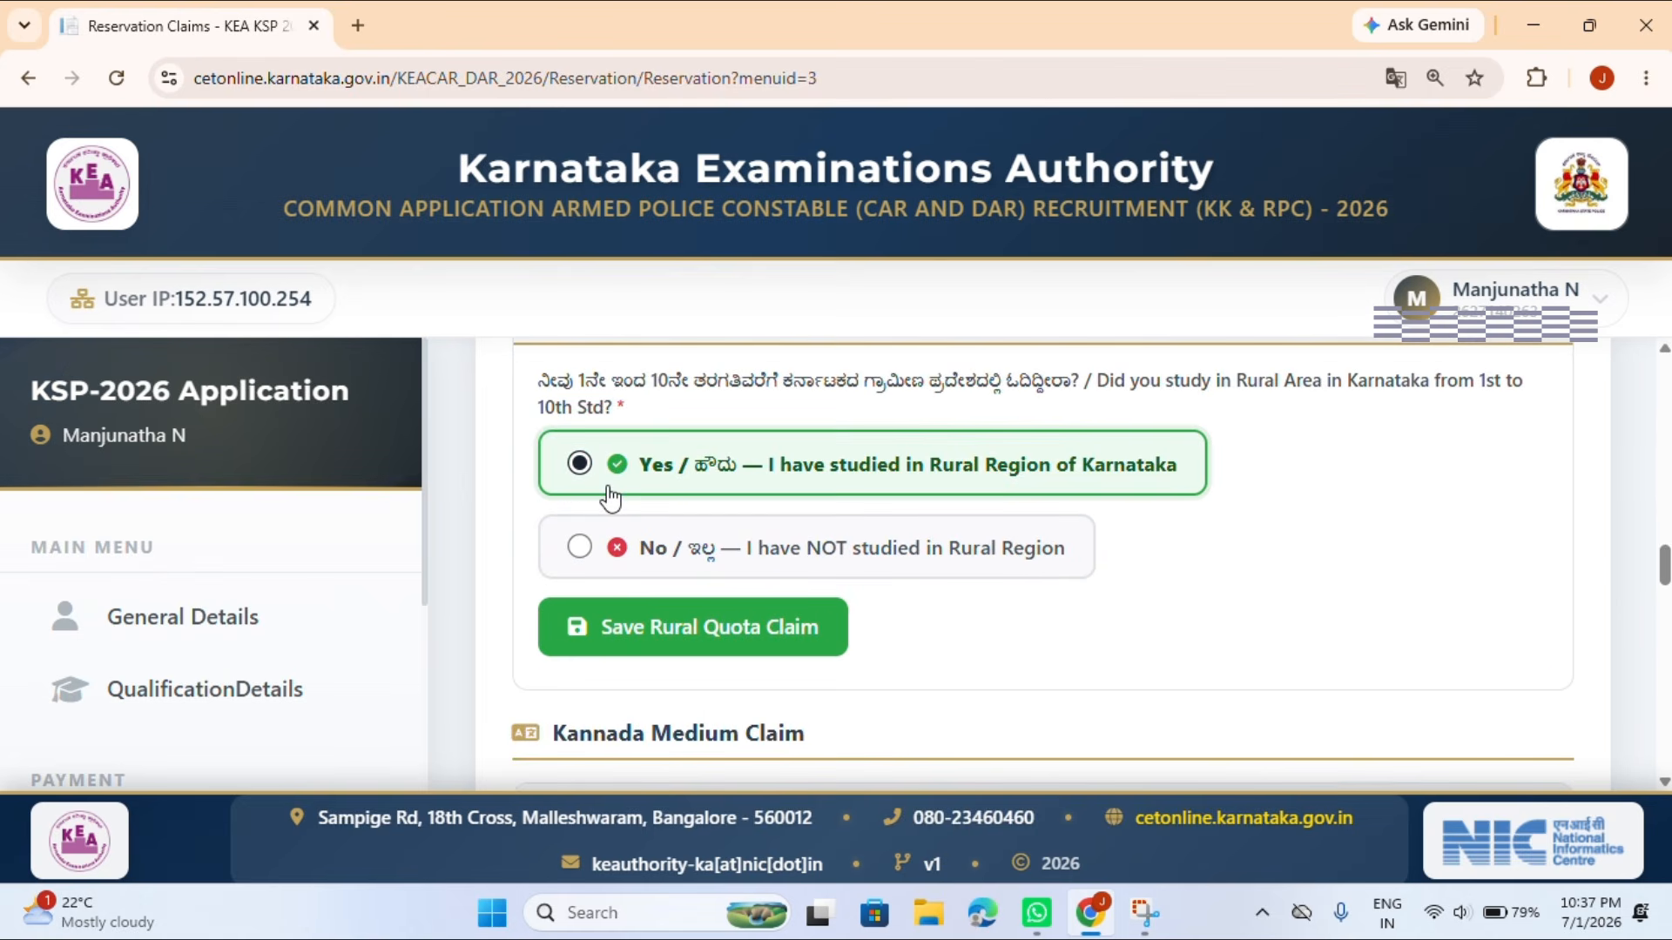
# Answer Yes to having studied in Kannada Medium from 1st to 10th, and check the Project Displaced Person claim.
pyautogui.scroll(-4, 613, 489)
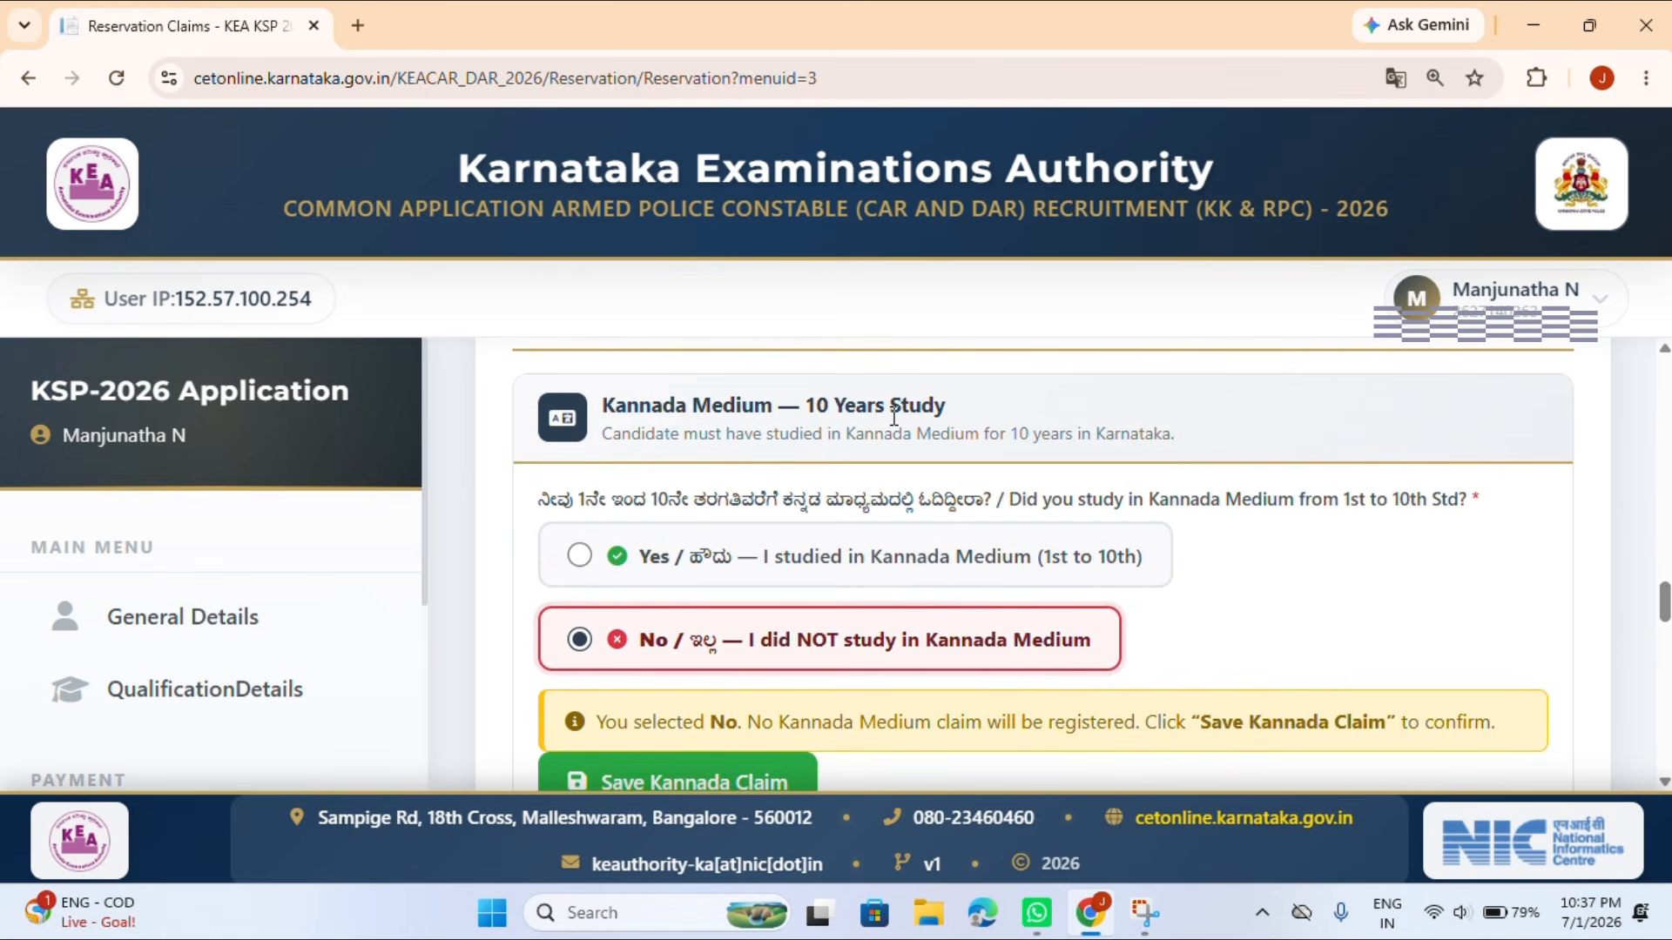
pyautogui.click(580, 560)
pyautogui.scroll(-4, 585, 601)
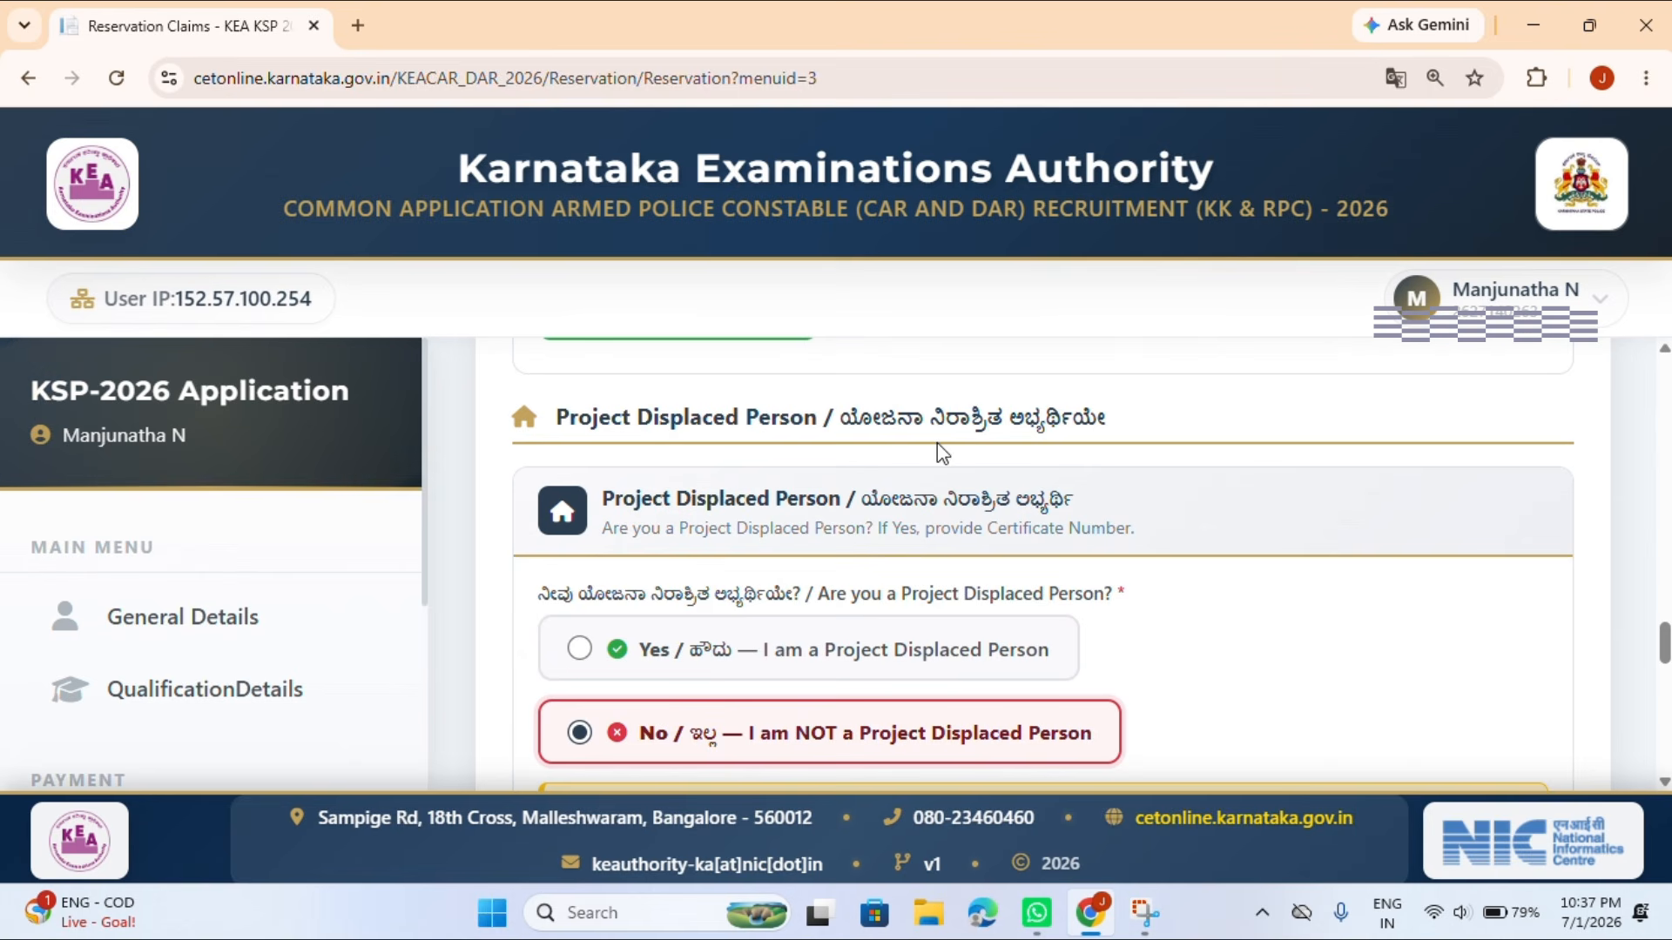
pyautogui.scroll(-2, 932, 451)
pyautogui.scroll(-2, 576, 545)
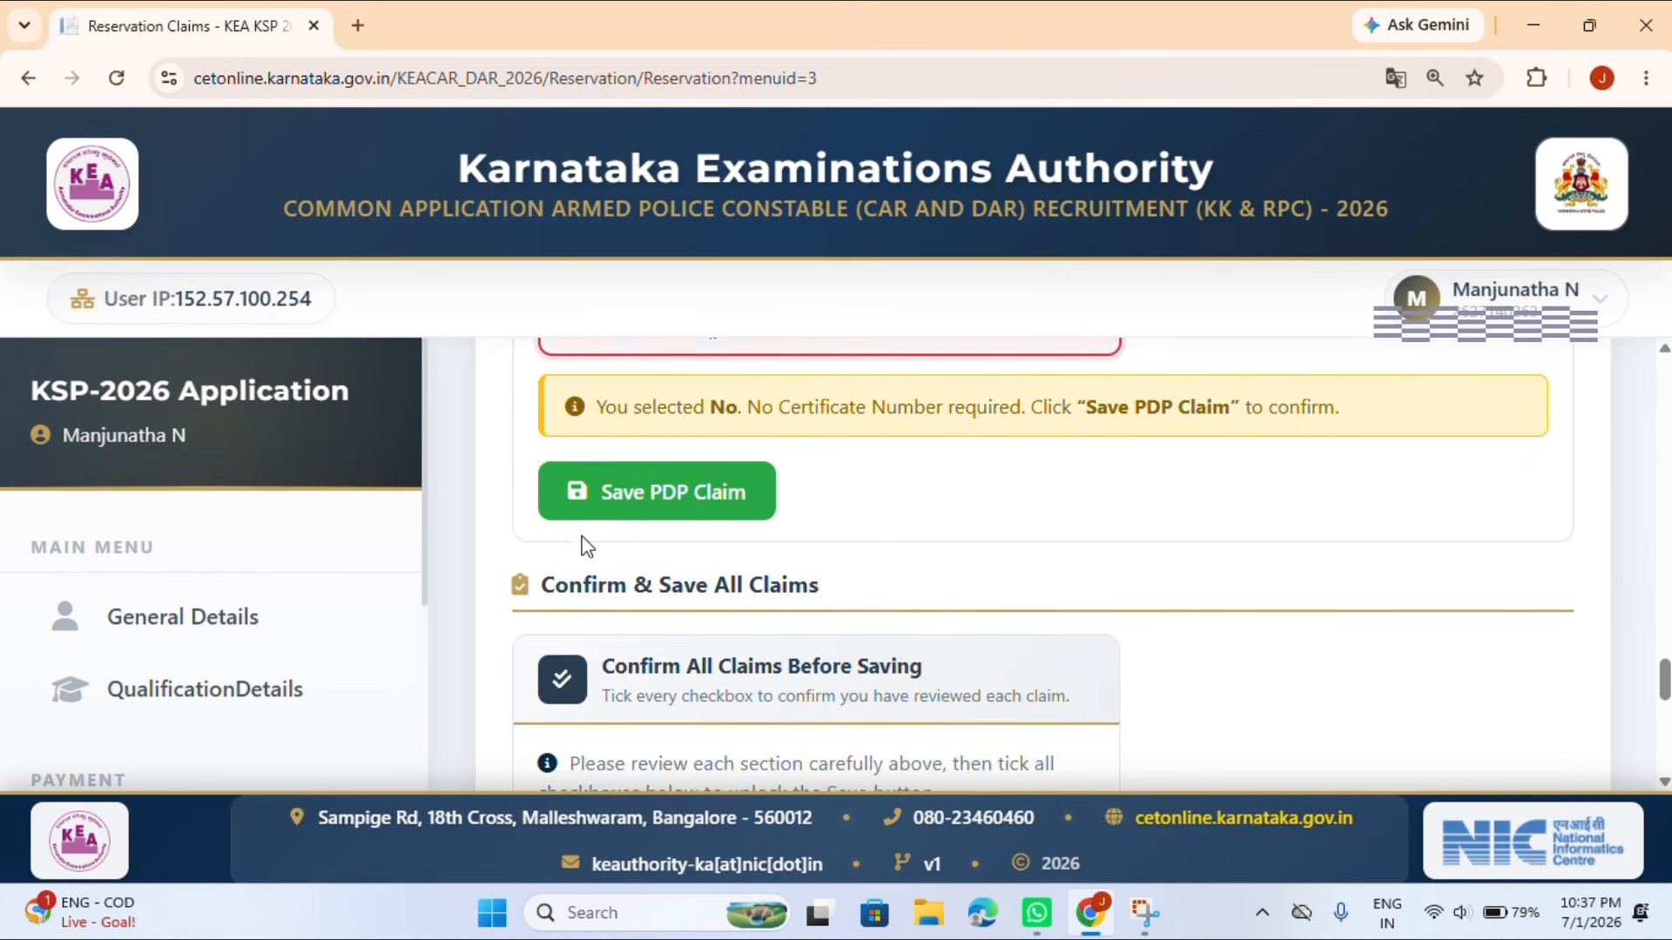
# Tick the verification statements for the Category, Rural Quota, Kannada Medium and Project Displaced Person claims.
pyautogui.scroll(-2, 585, 531)
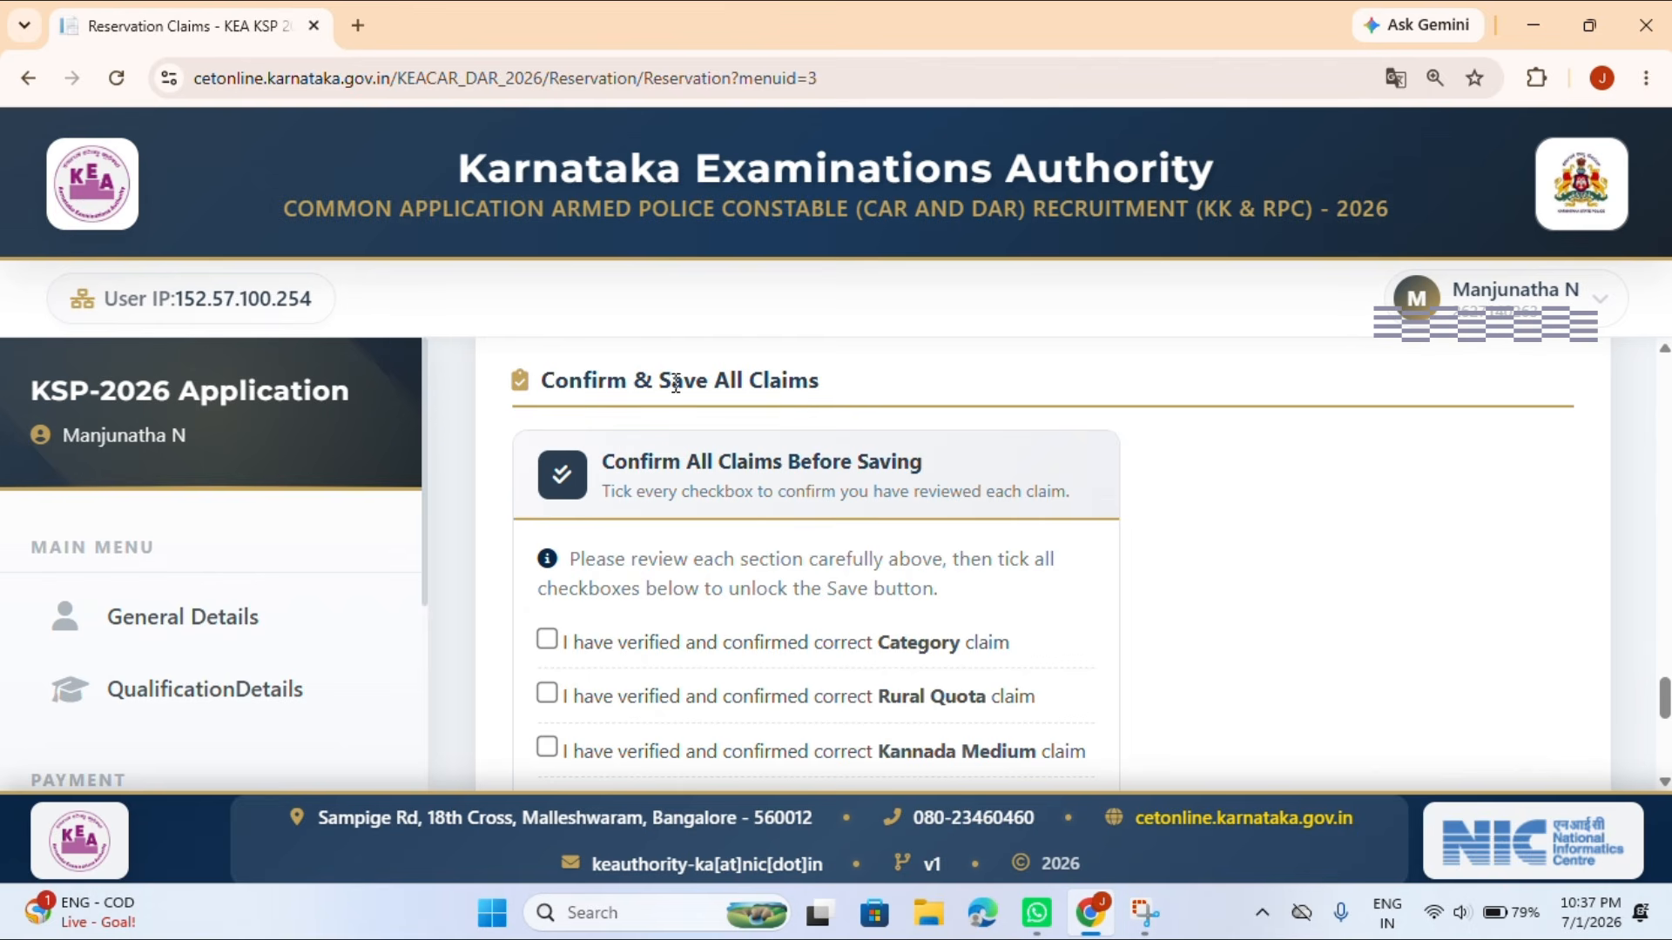
pyautogui.scroll(-2, 648, 470)
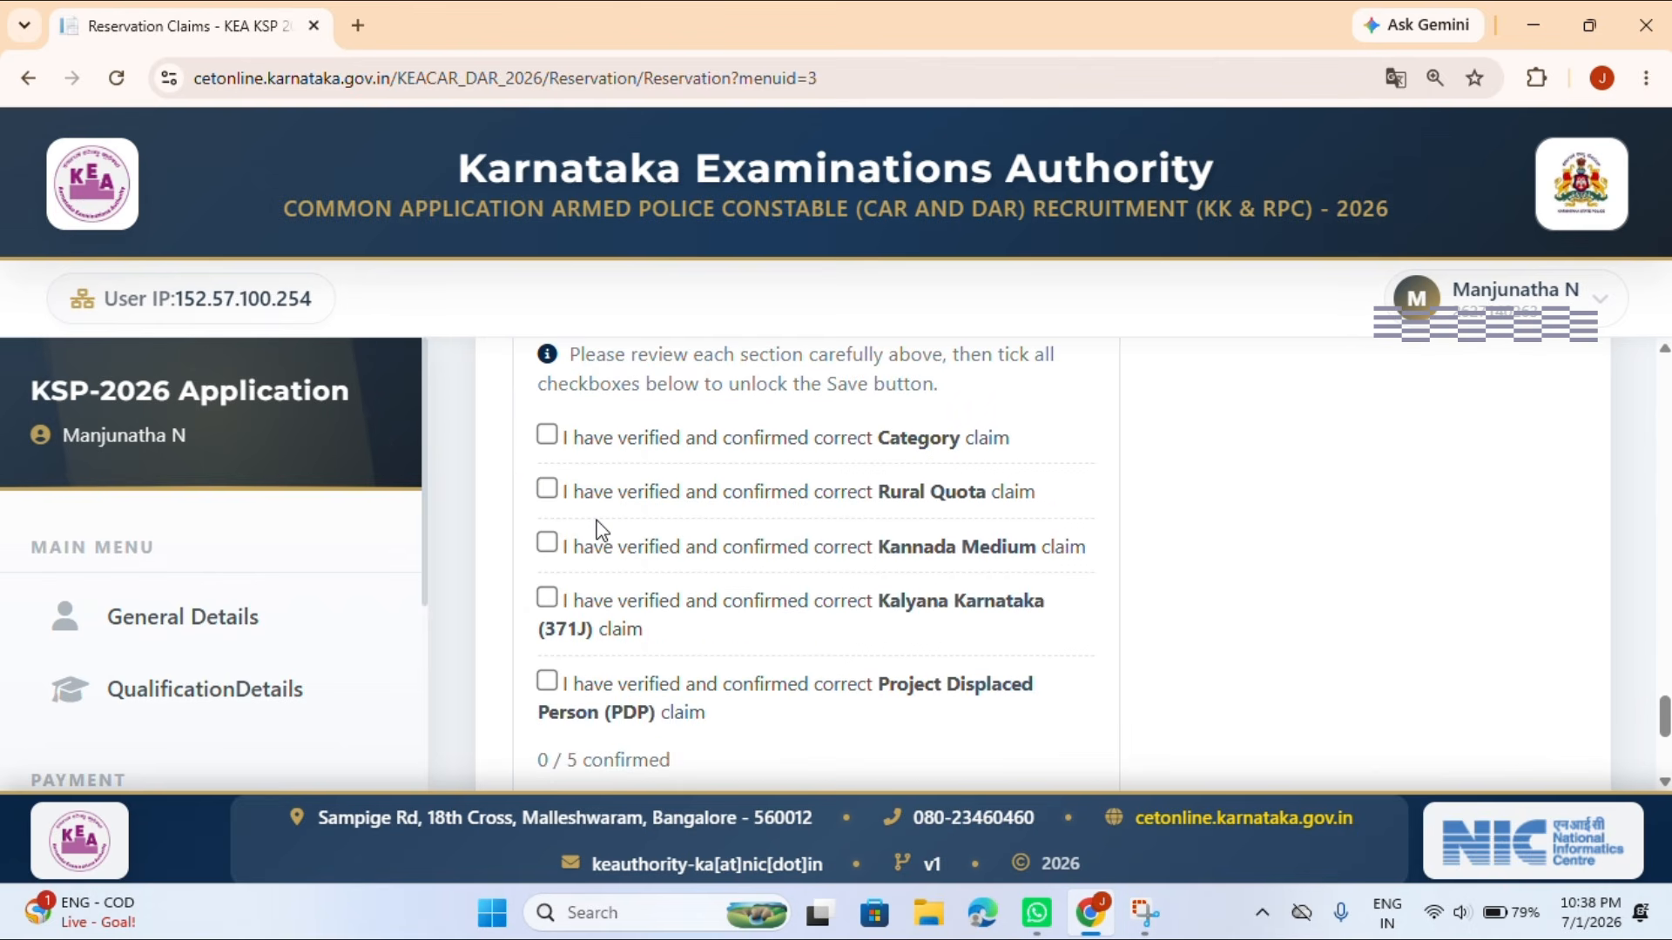
pyautogui.click(548, 437)
pyautogui.click(548, 491)
pyautogui.click(548, 546)
pyautogui.scroll(-2, 557, 557)
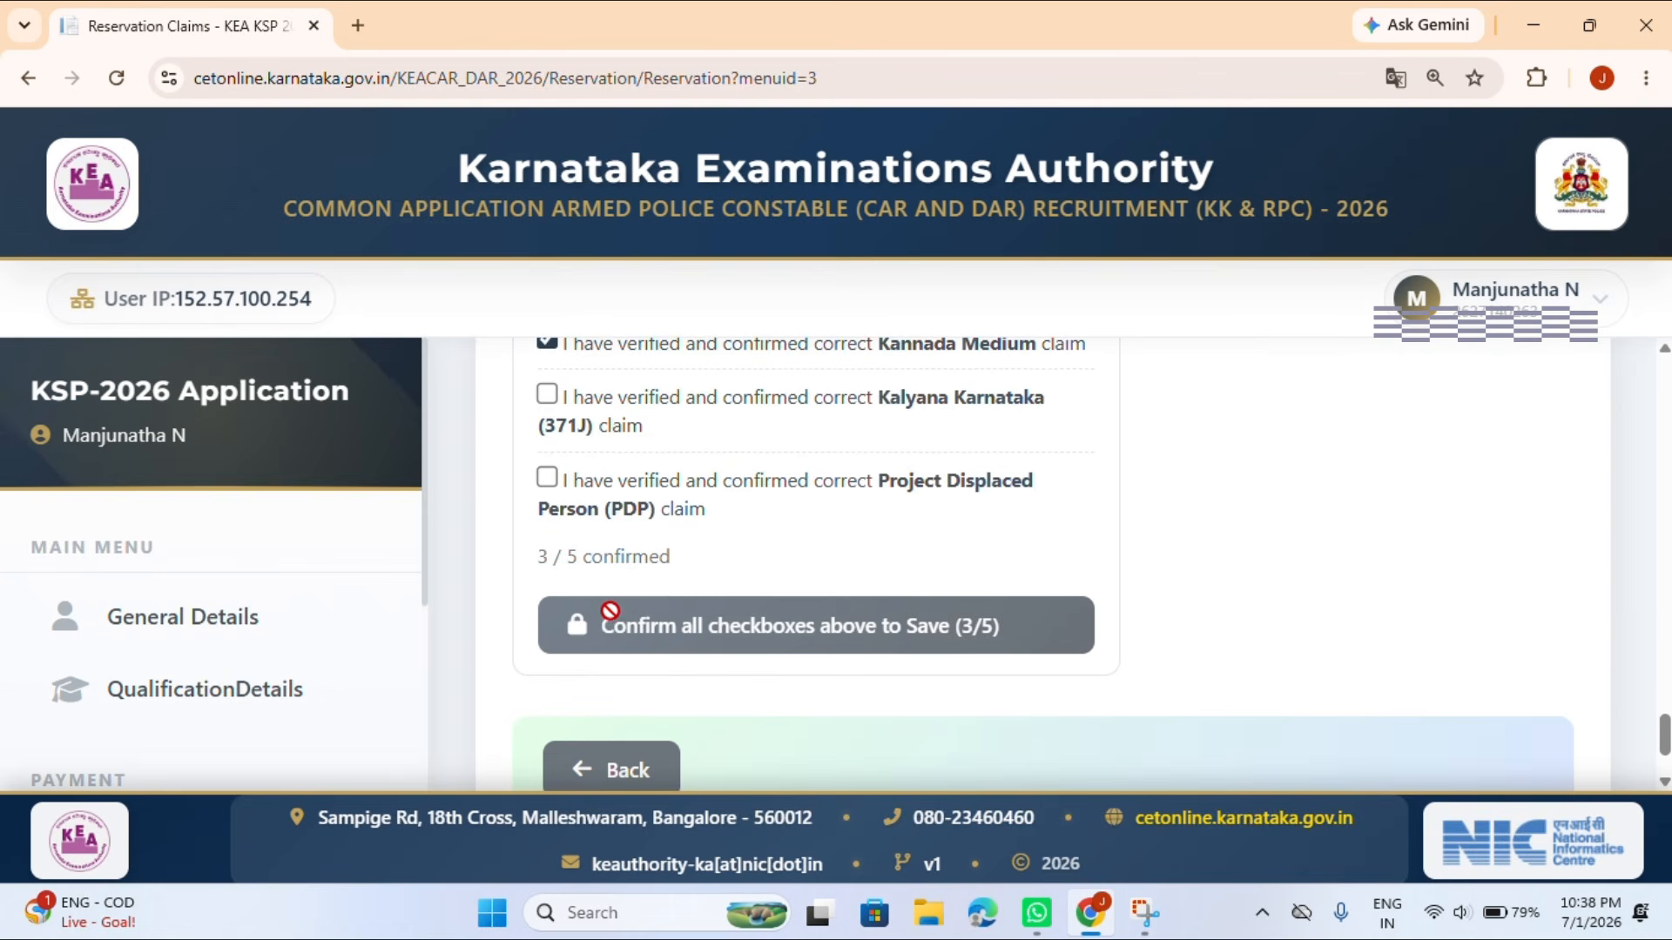
pyautogui.scroll(-2, 638, 625)
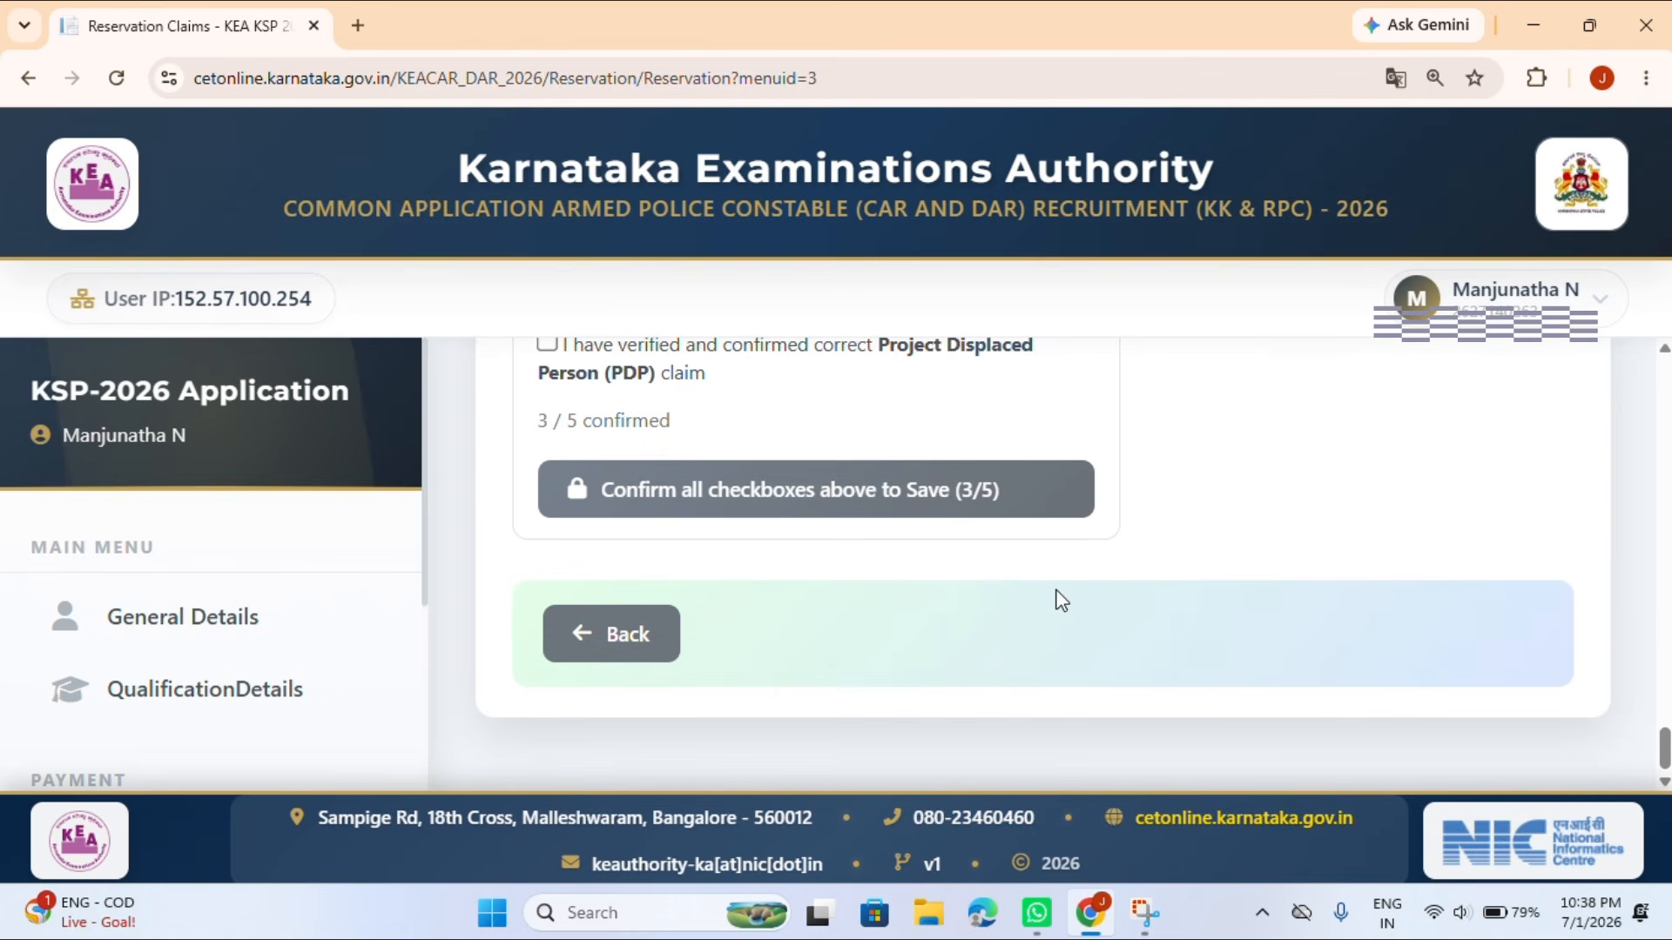
pyautogui.scroll(2, 1094, 584)
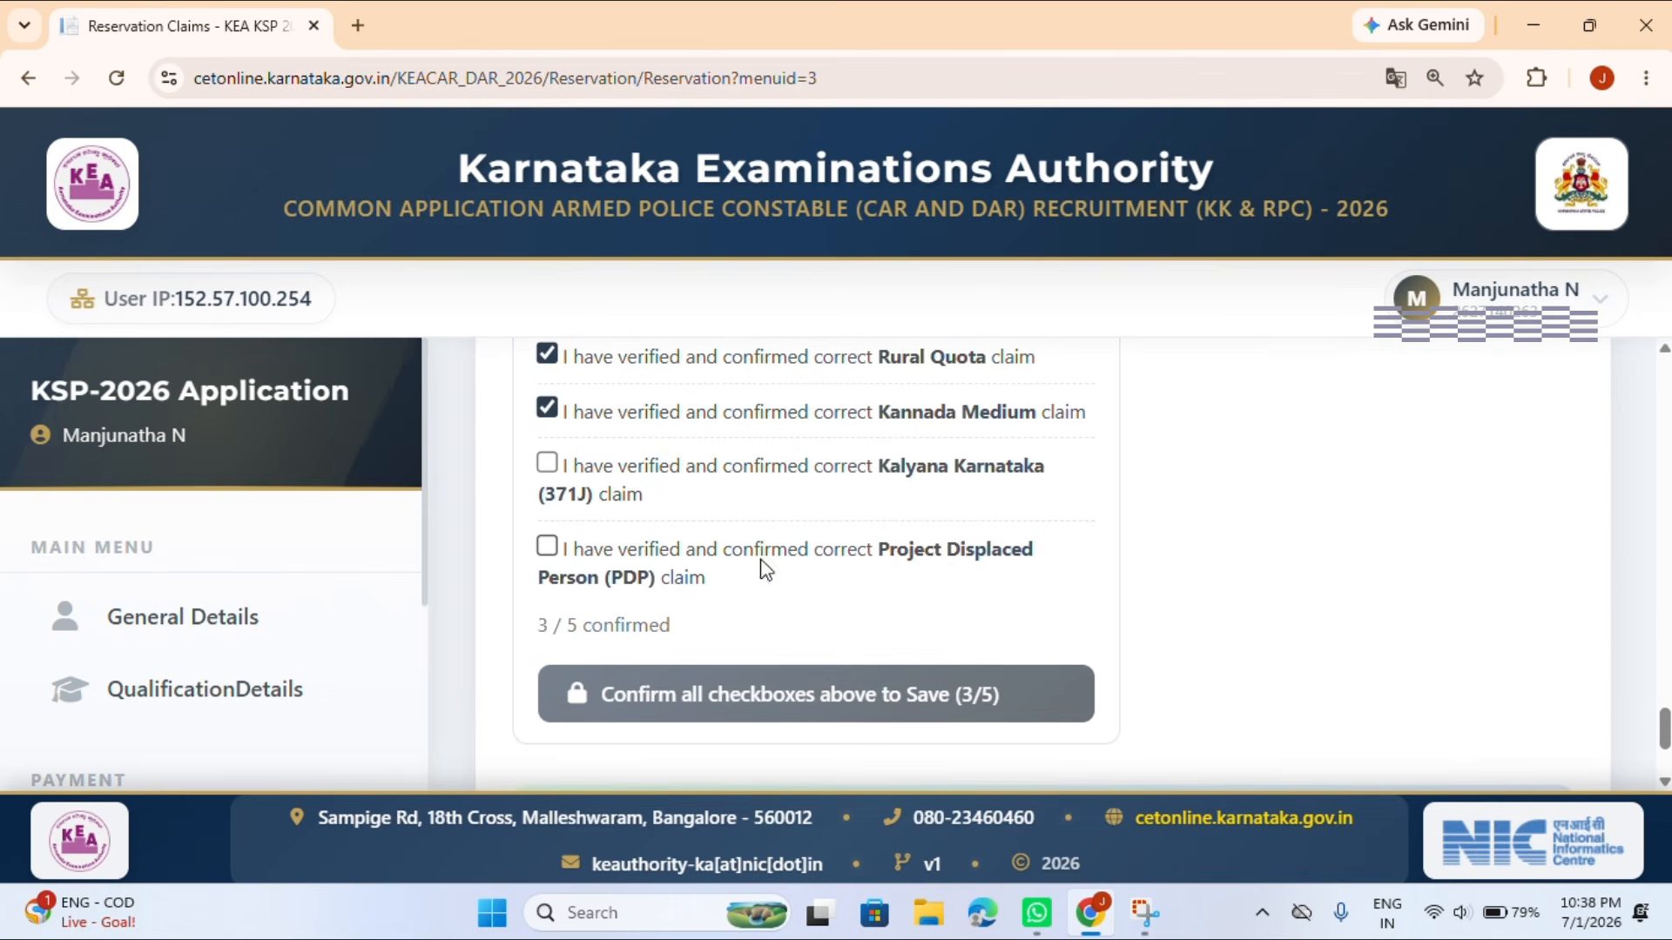
pyautogui.click(547, 546)
pyautogui.scroll(-2, 728, 563)
pyautogui.scroll(8, 709, 562)
pyautogui.scroll(-8, 697, 564)
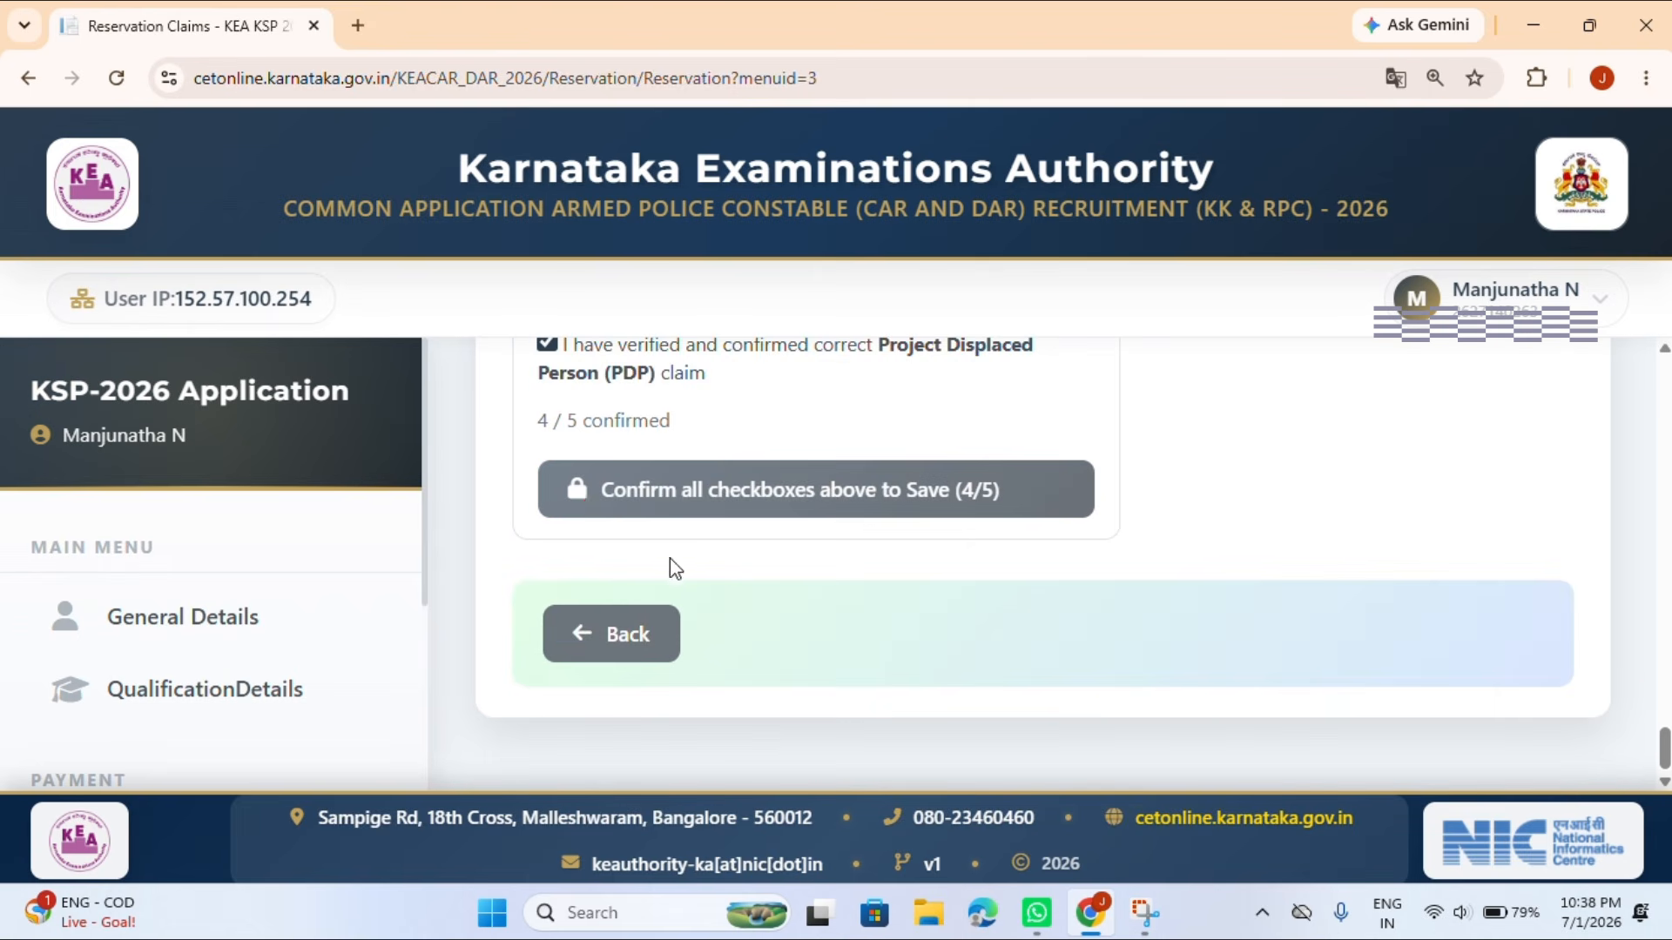
# Save the Rural Quota claim as not claimed and recheck its section among the reservation claims.
pyautogui.scroll(10, 659, 614)
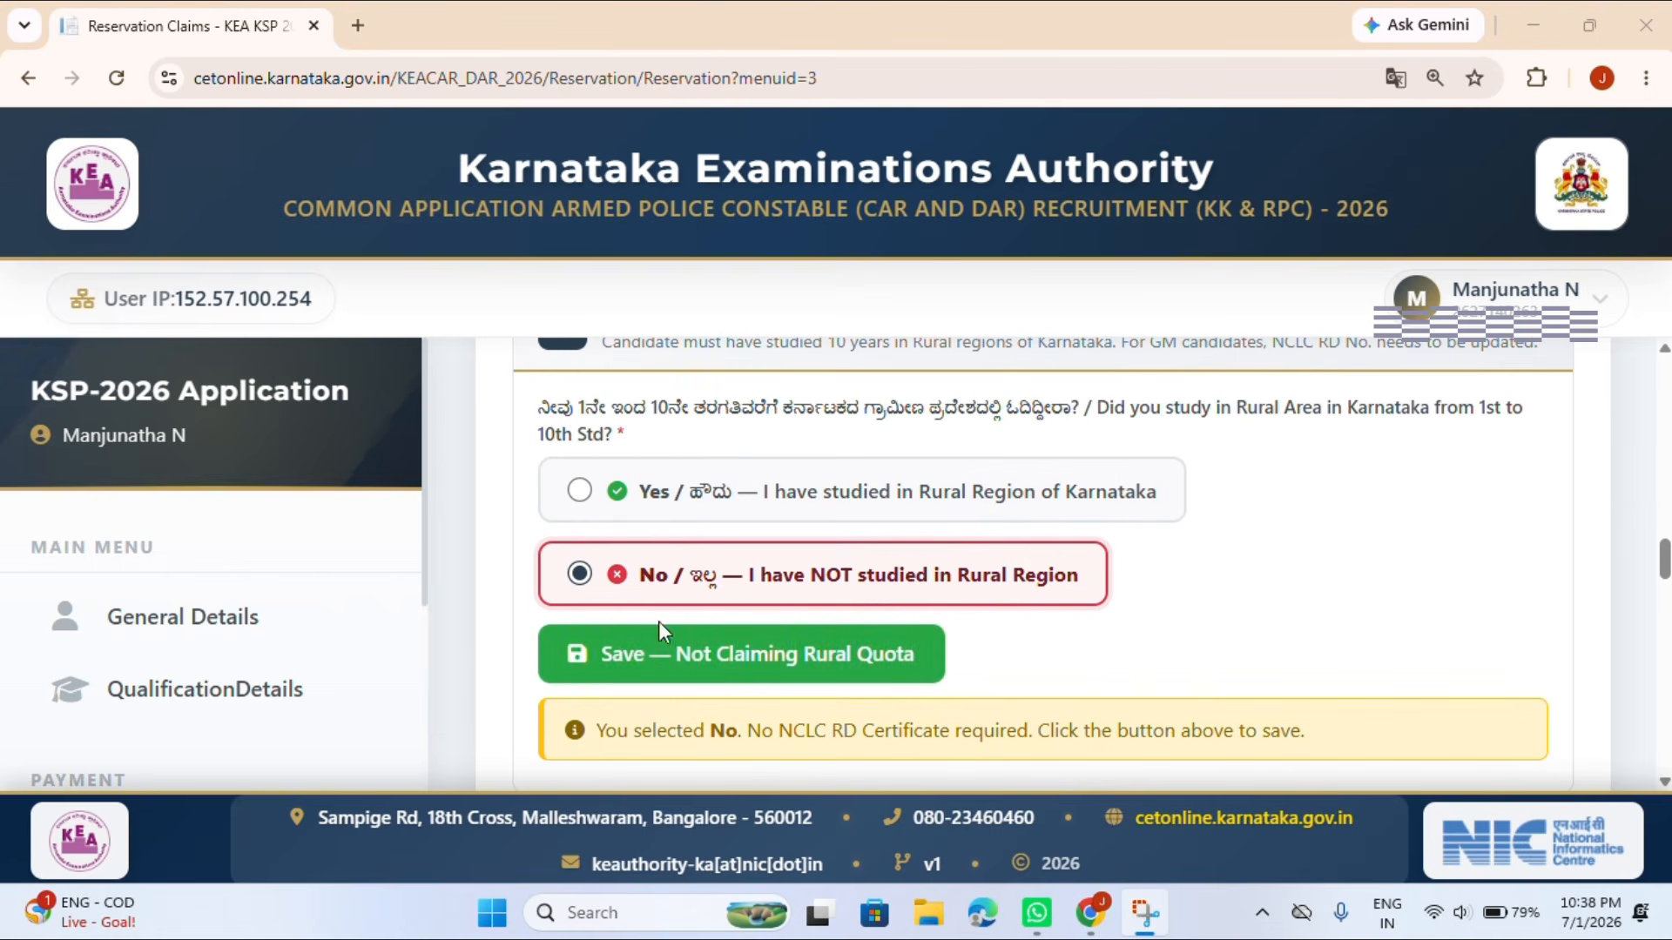
pyautogui.click(641, 662)
pyautogui.click(642, 662)
pyautogui.click(836, 683)
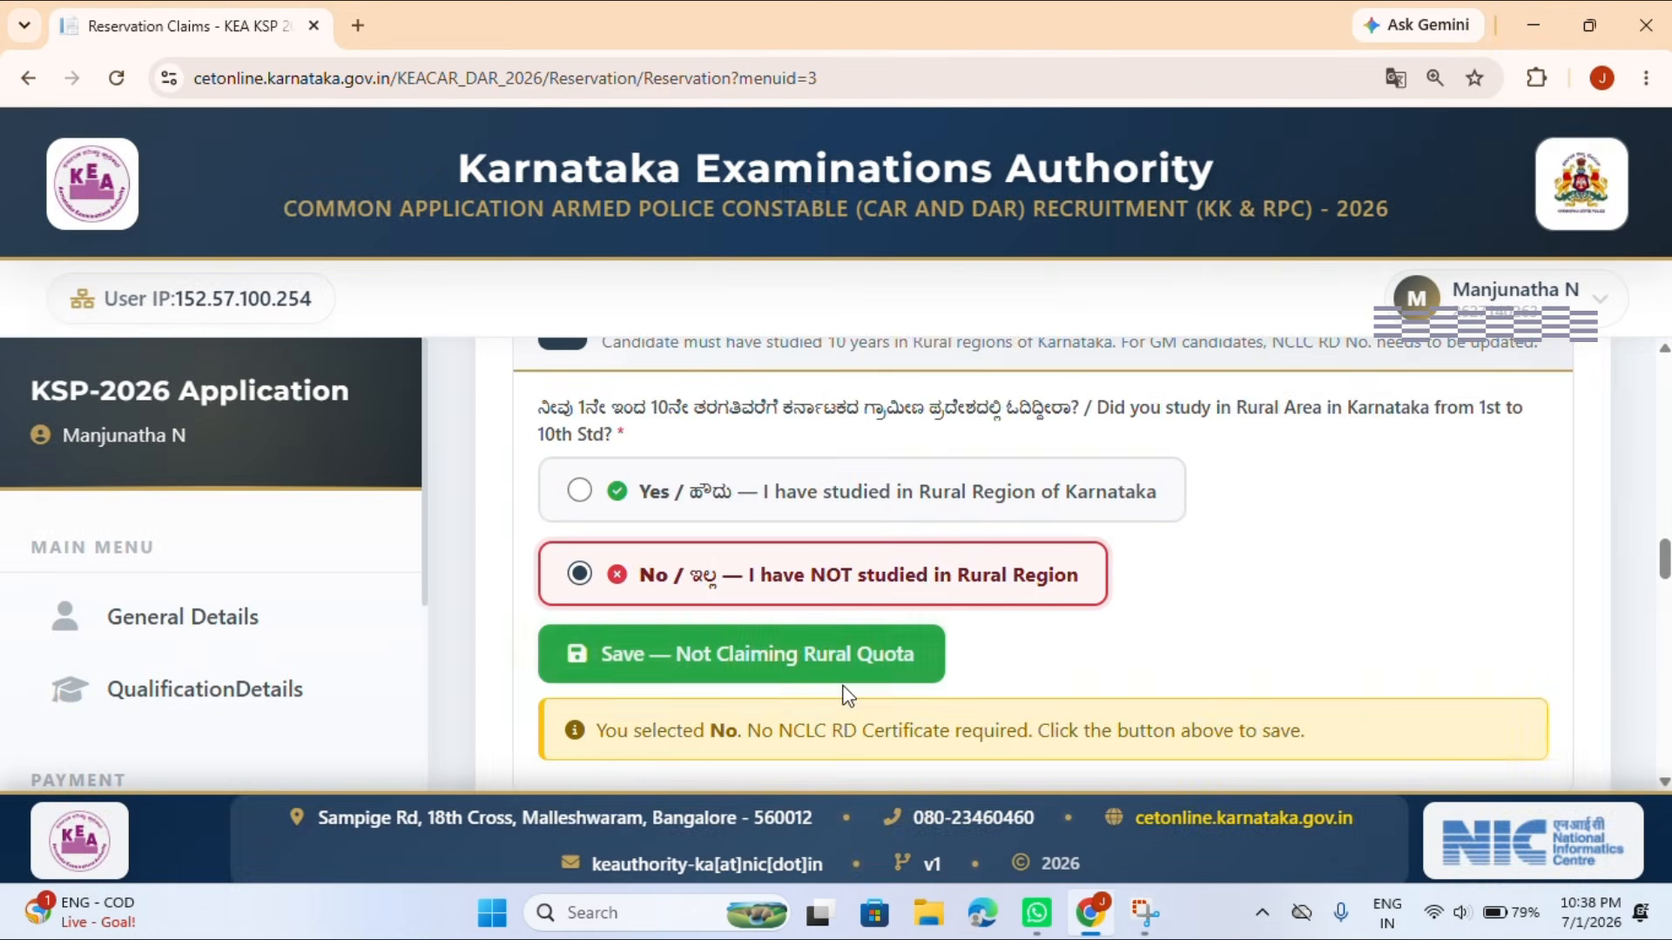
pyautogui.scroll(-10, 770, 636)
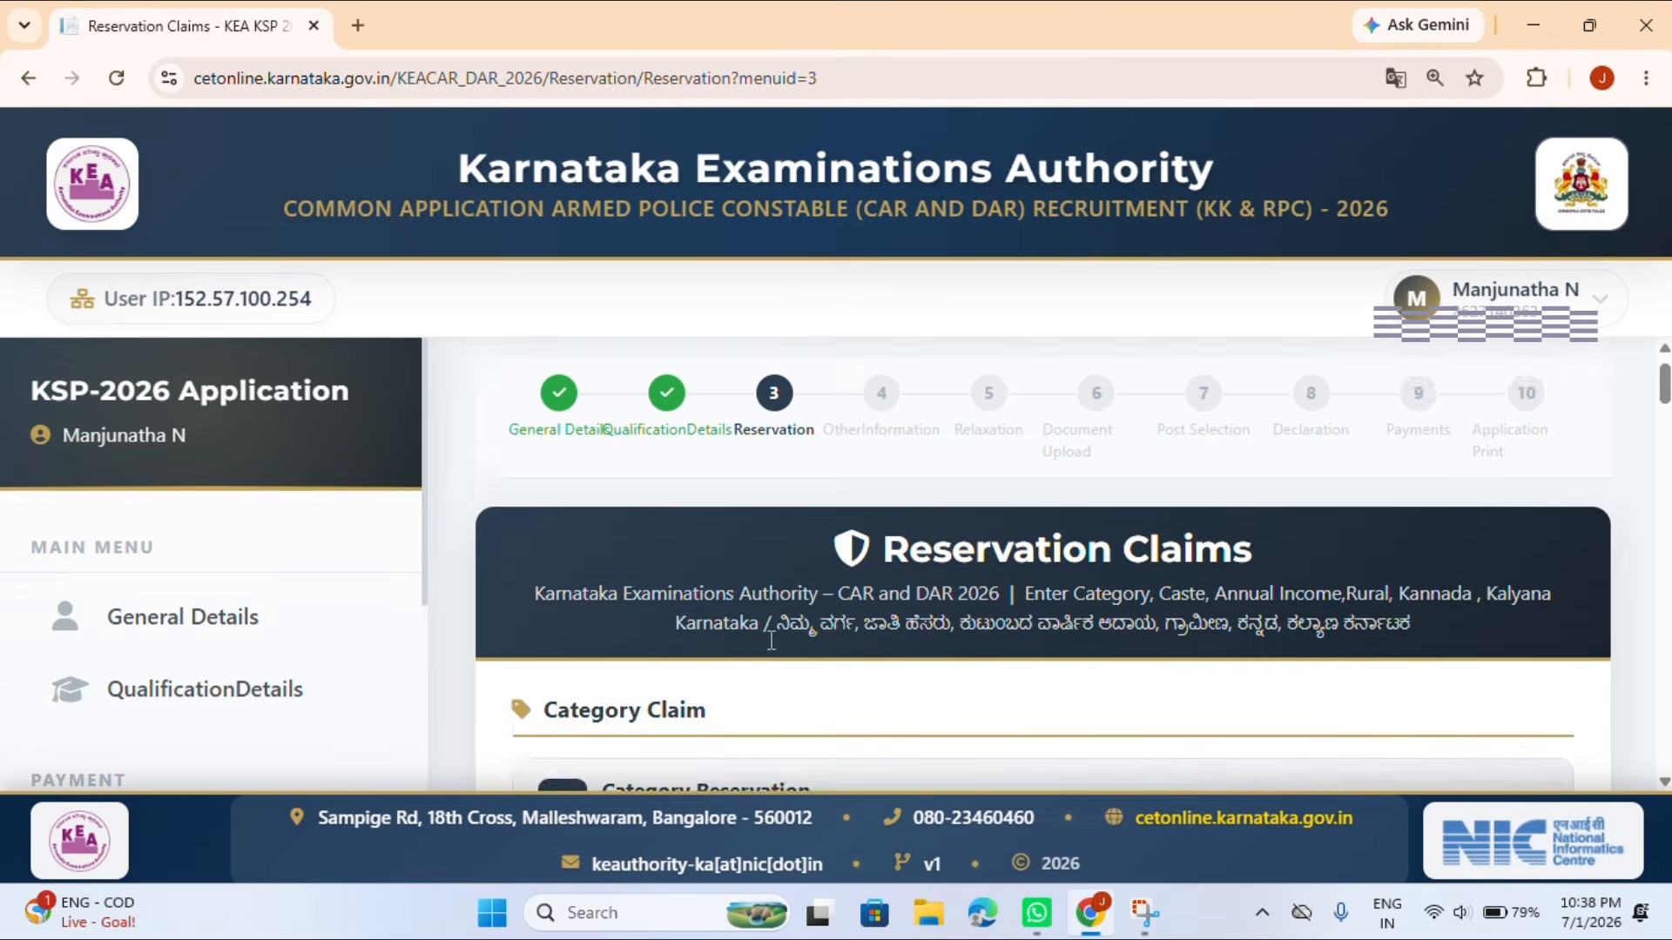
pyautogui.scroll(-15, 770, 640)
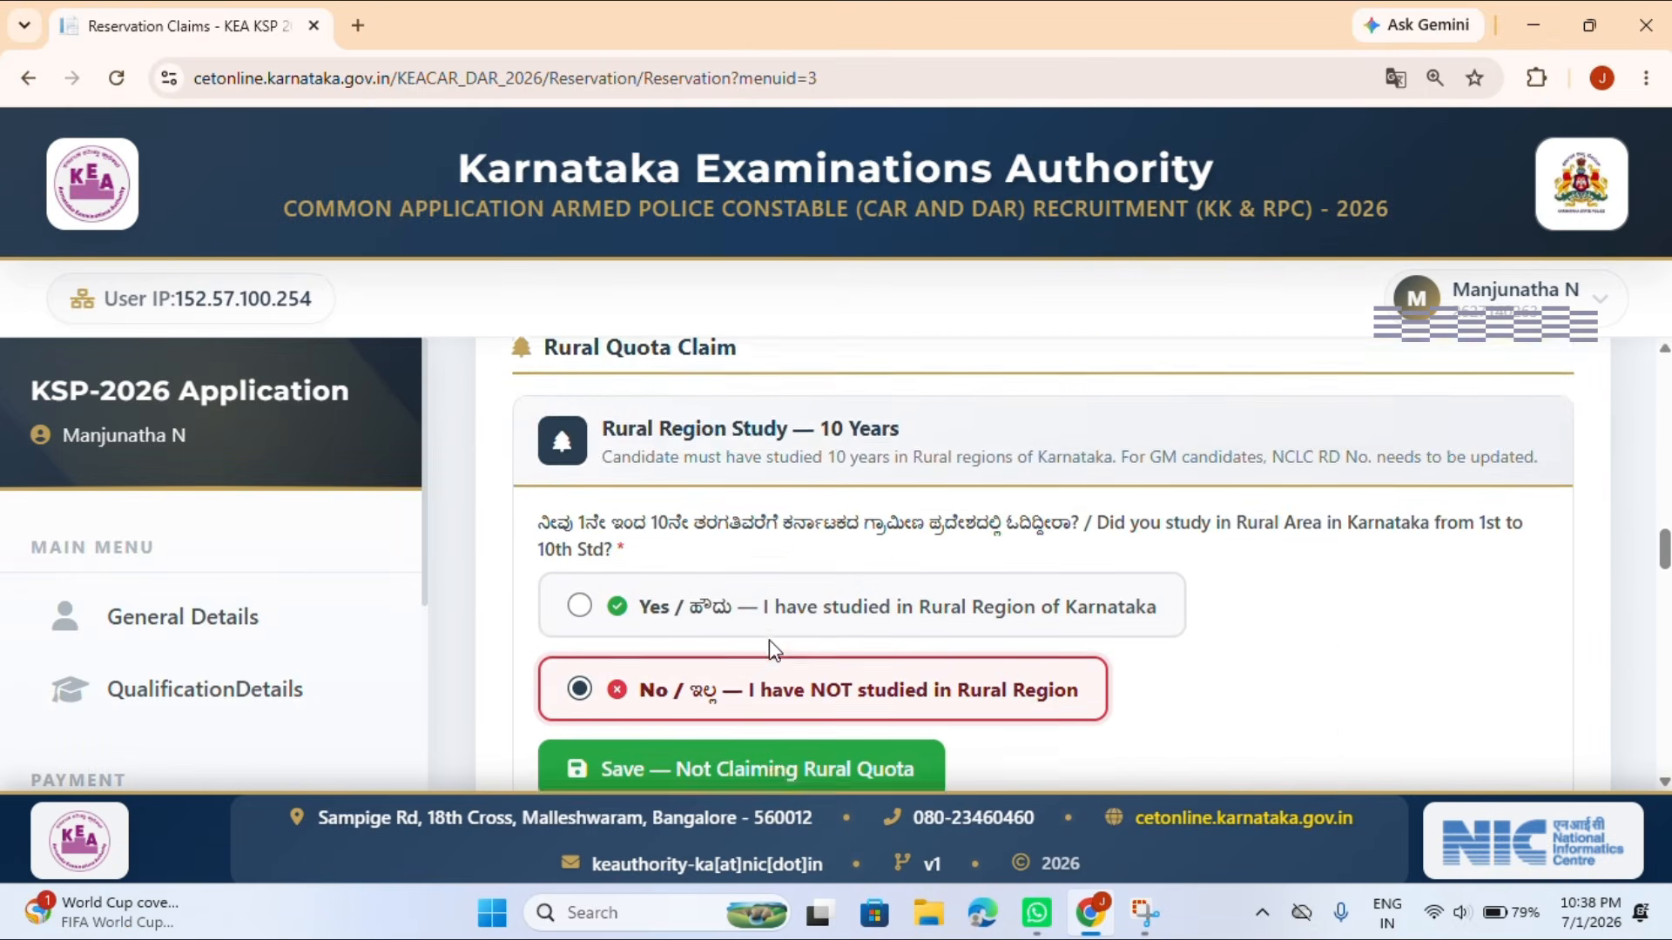
# Save the Kannada Medium claim and the Project Displaced Person claim as not claimed, acknowledging each save confirmation.
pyautogui.click(749, 685)
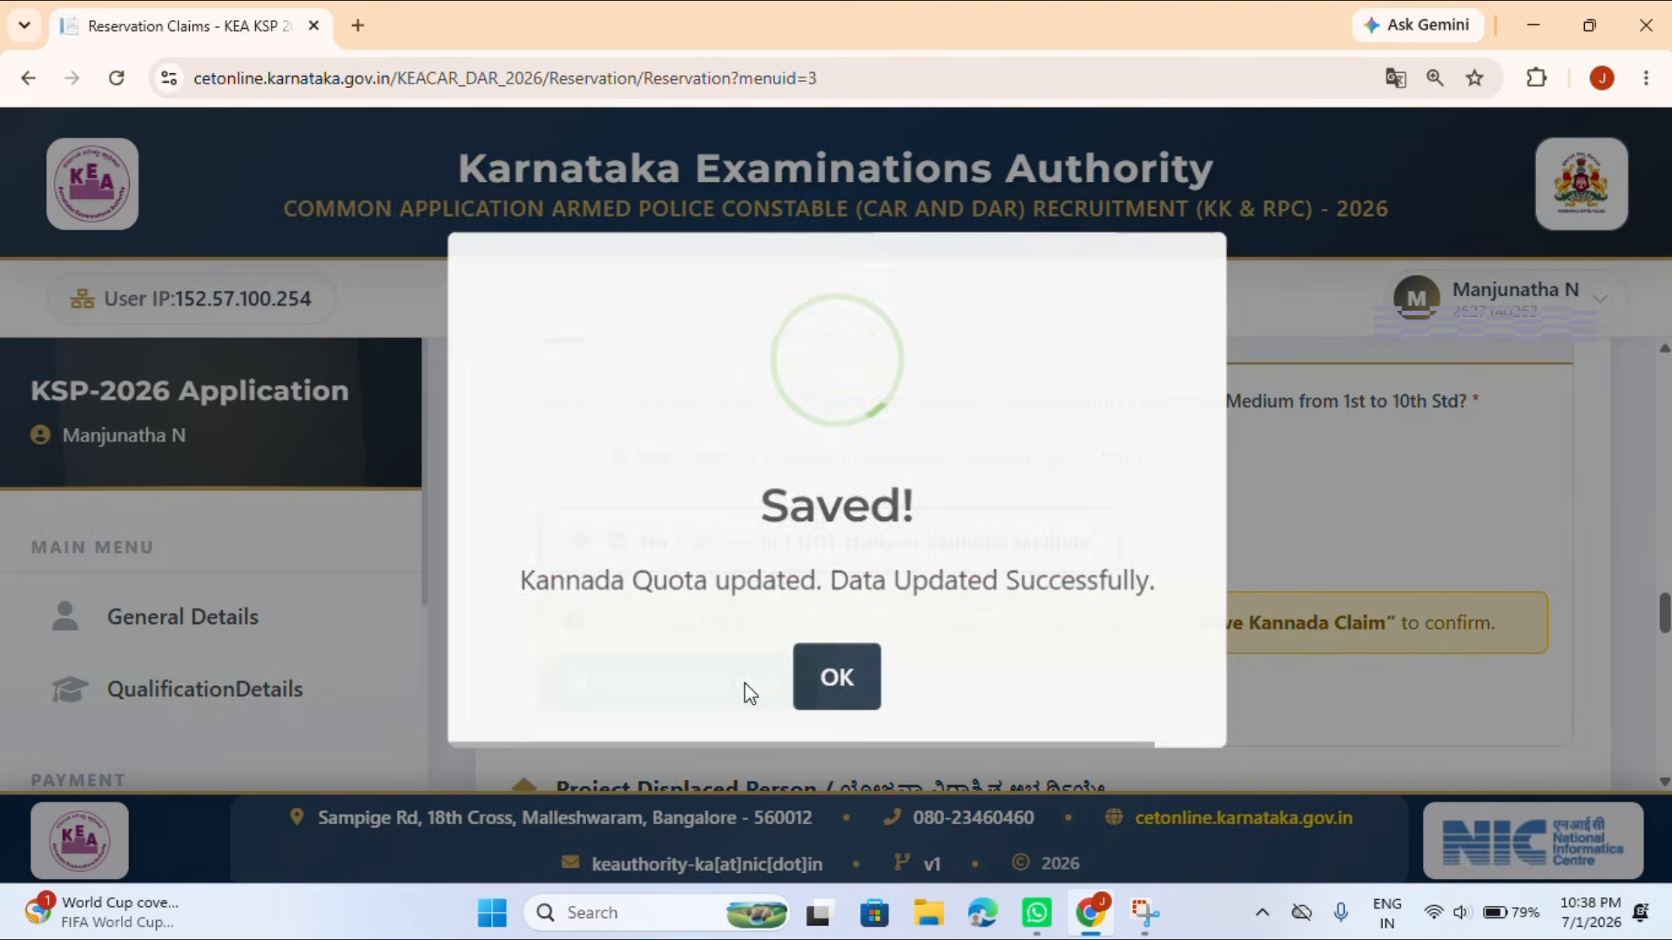
pyautogui.click(809, 682)
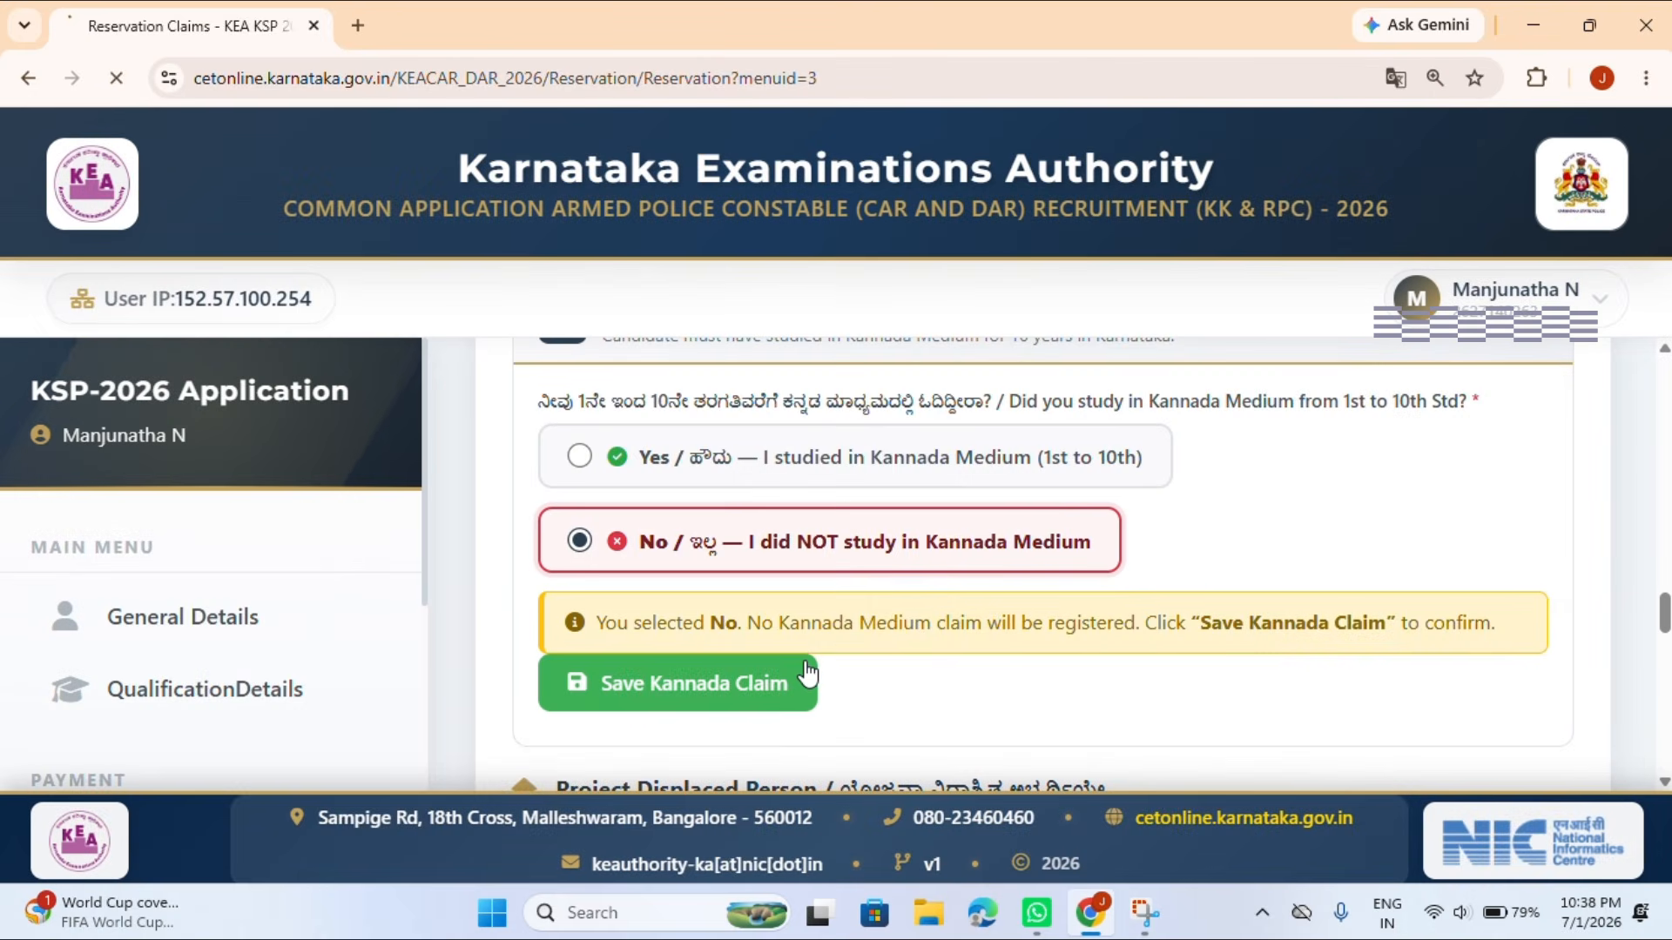
pyautogui.scroll(-15, 763, 641)
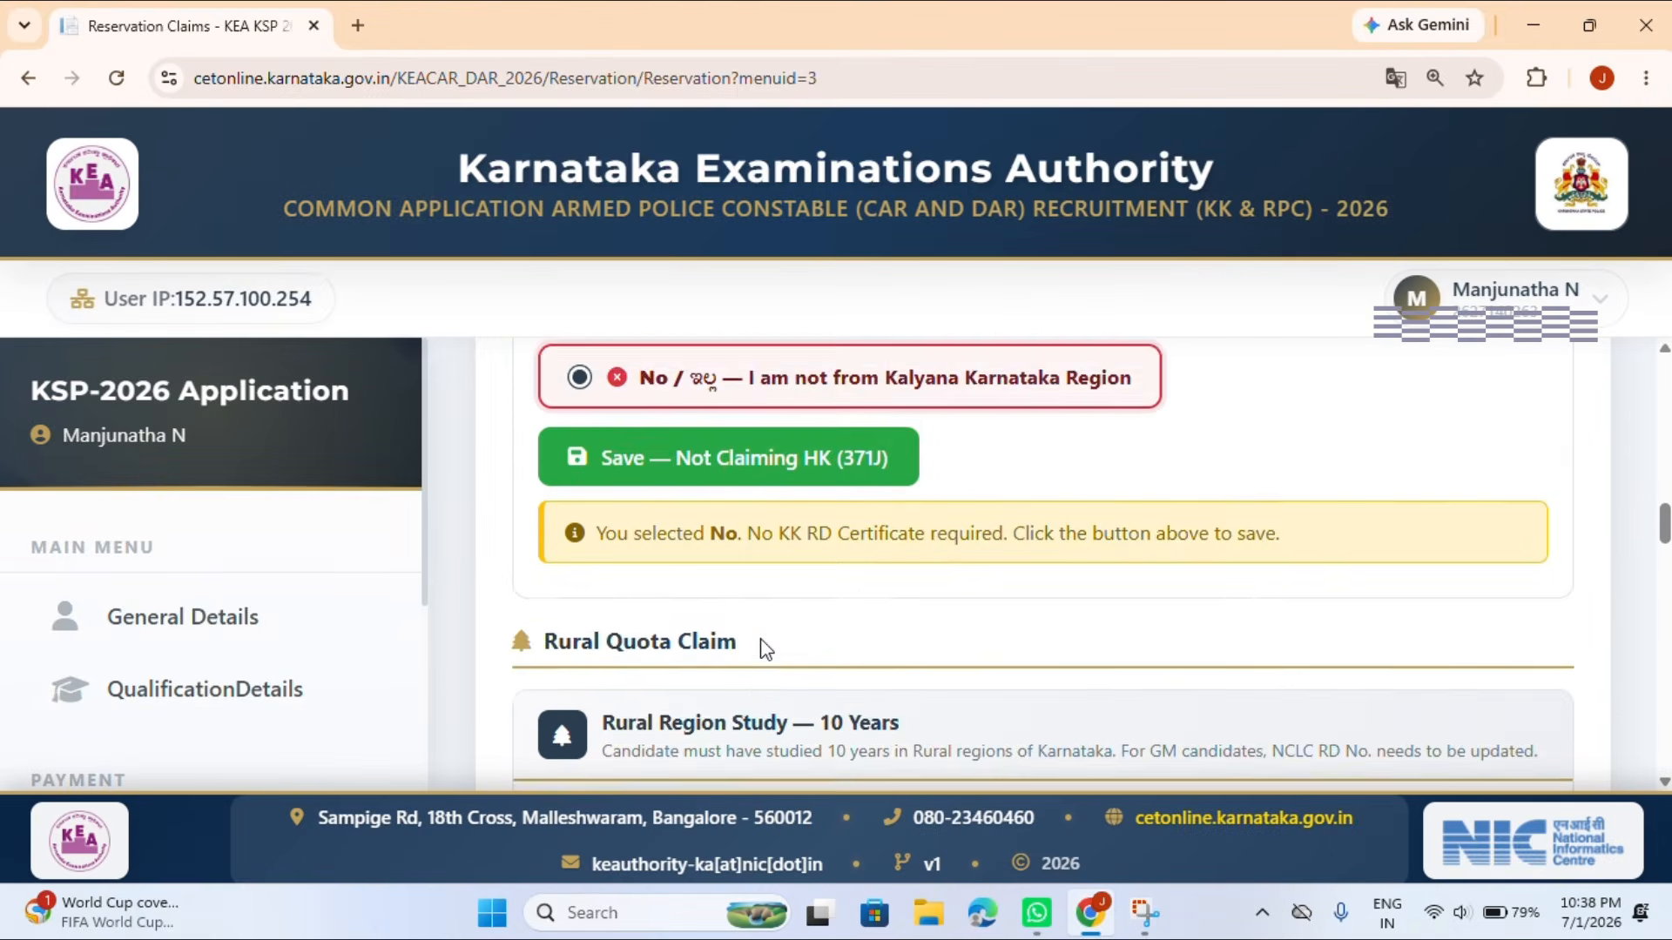
pyautogui.scroll(-7, 763, 649)
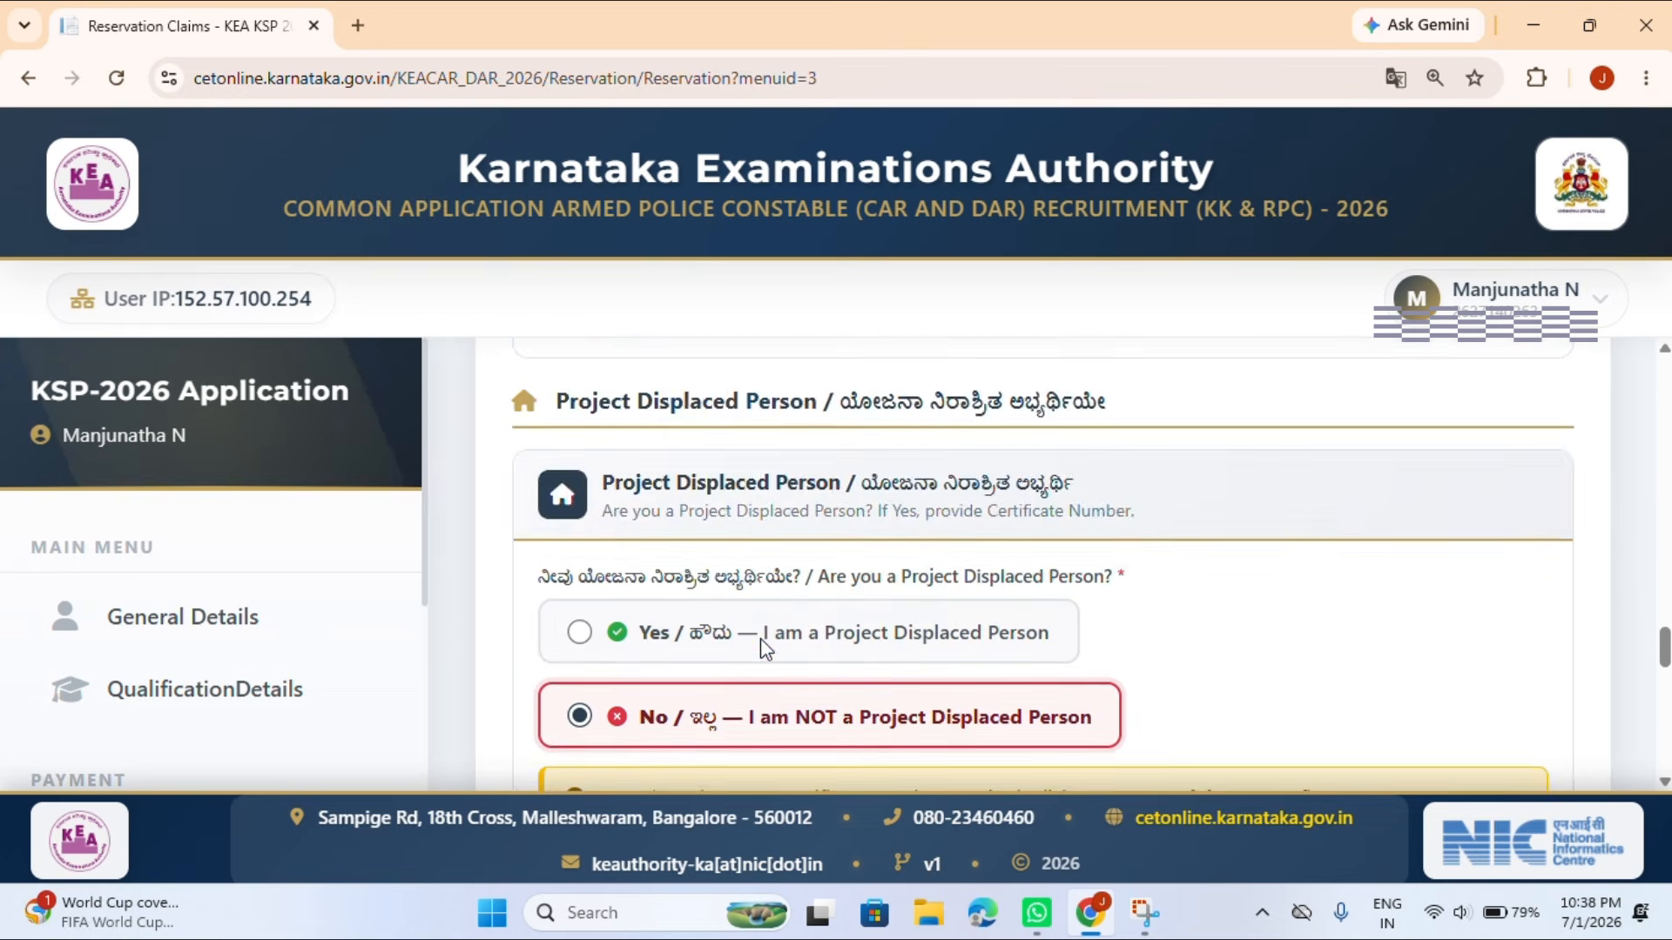
pyautogui.click(758, 668)
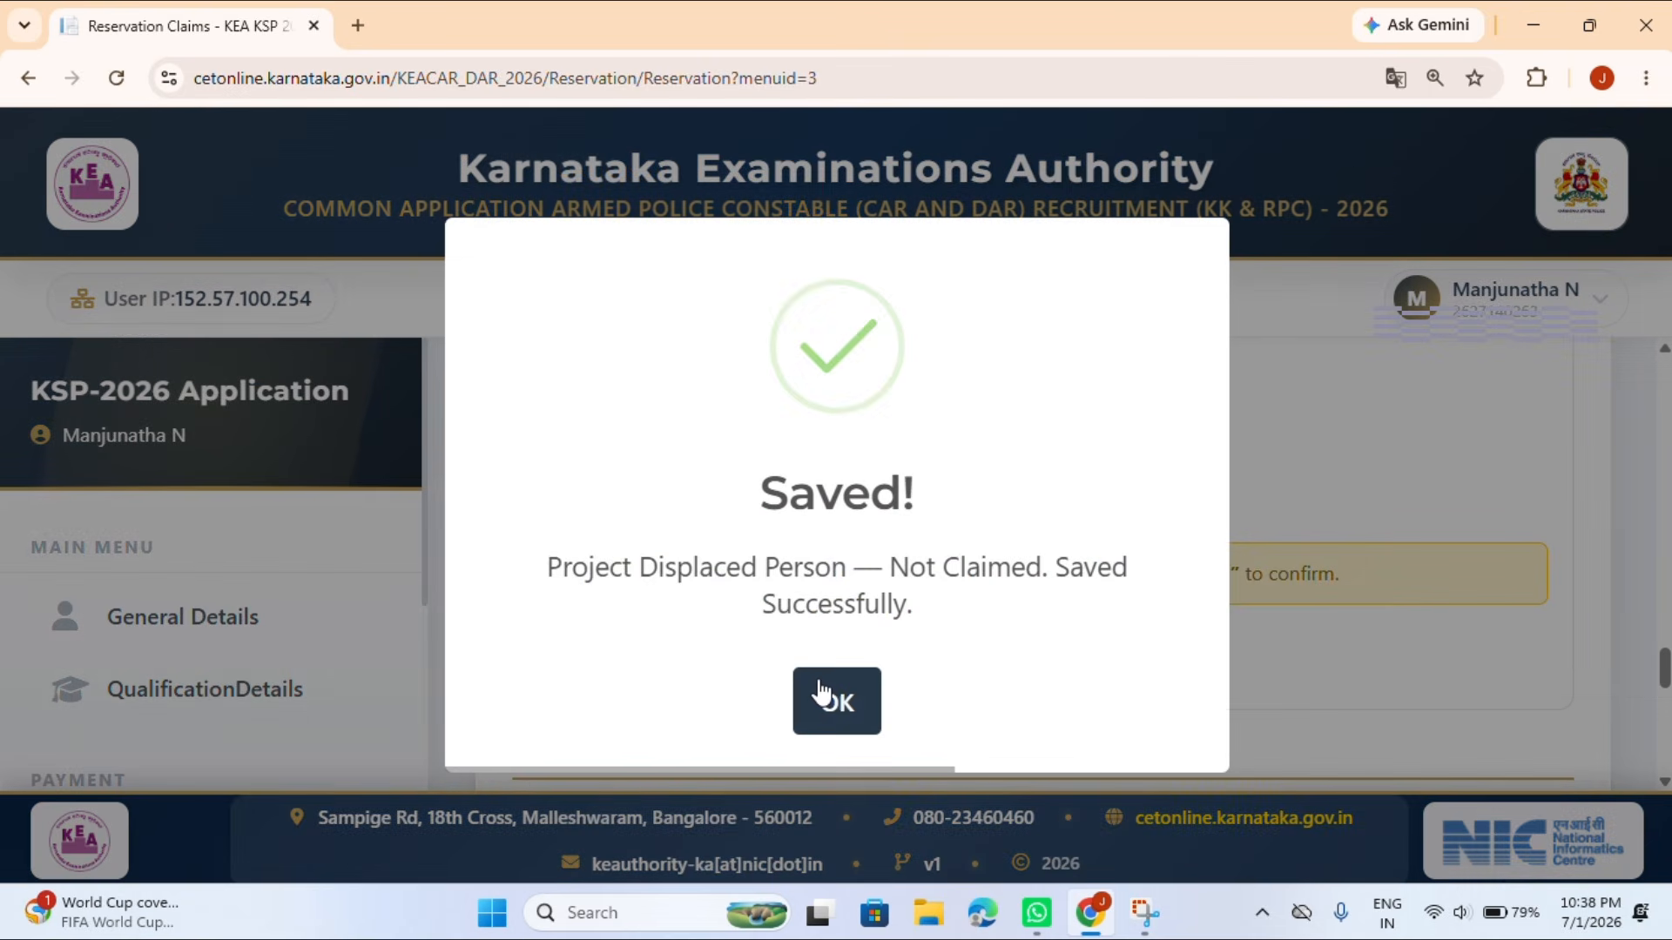
pyautogui.click(822, 696)
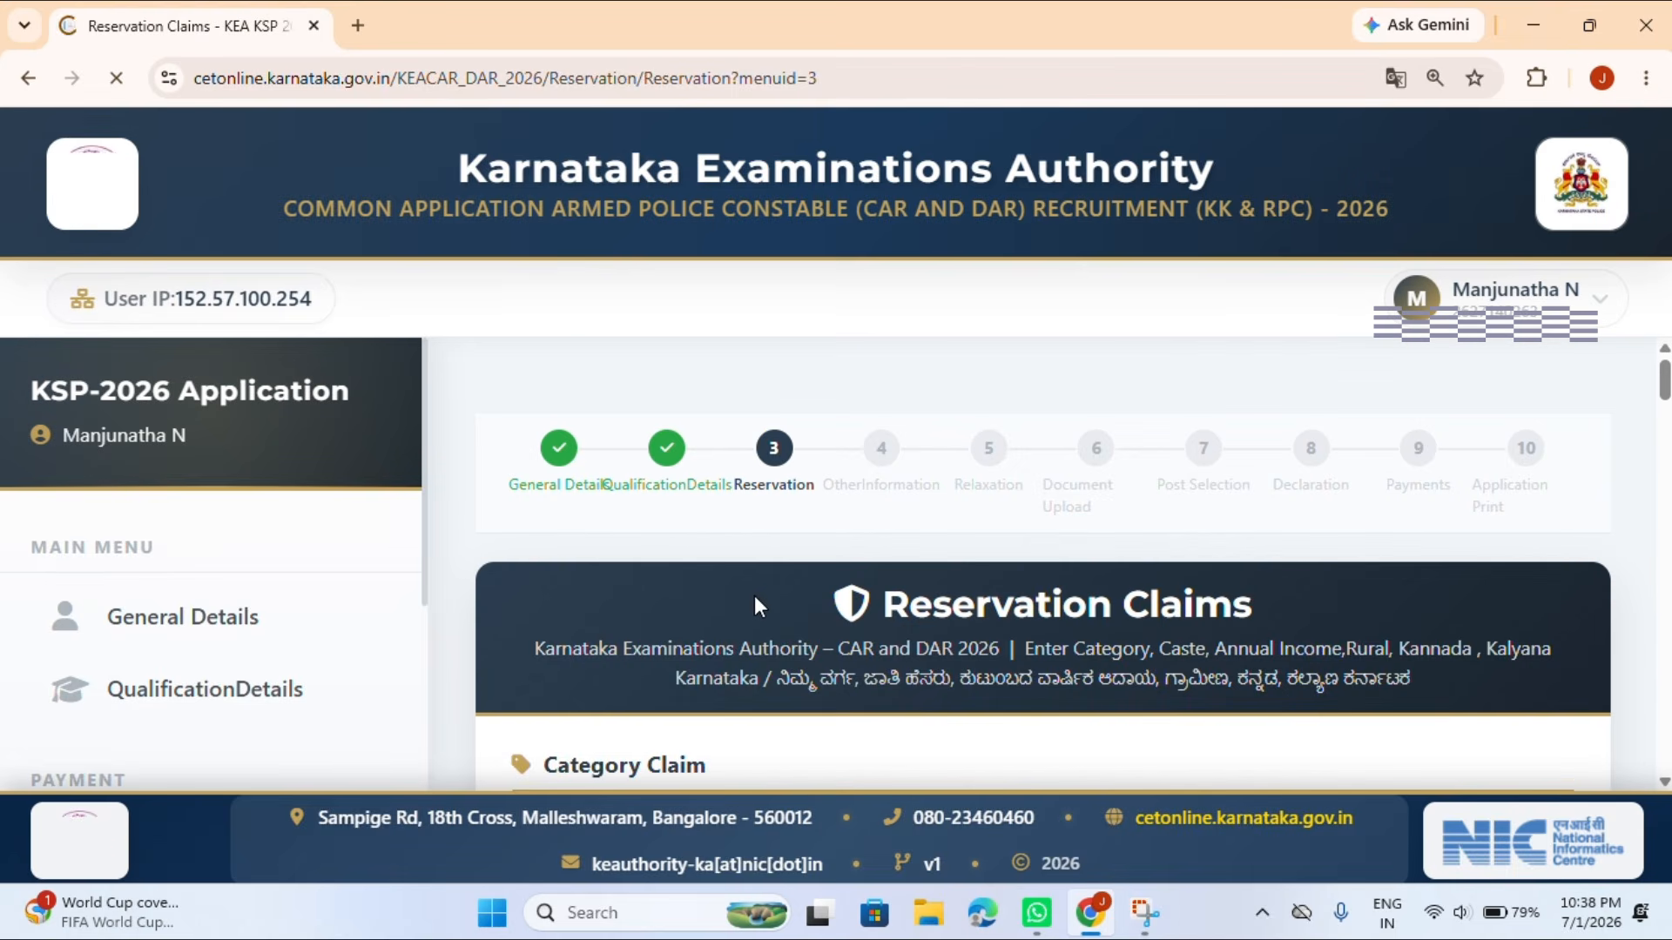
# Clear the verification ticks for the Kalyana Karnataka (371J) and Project Displaced Person claims, and continue to Other Information.
pyautogui.scroll(-15, 754, 594)
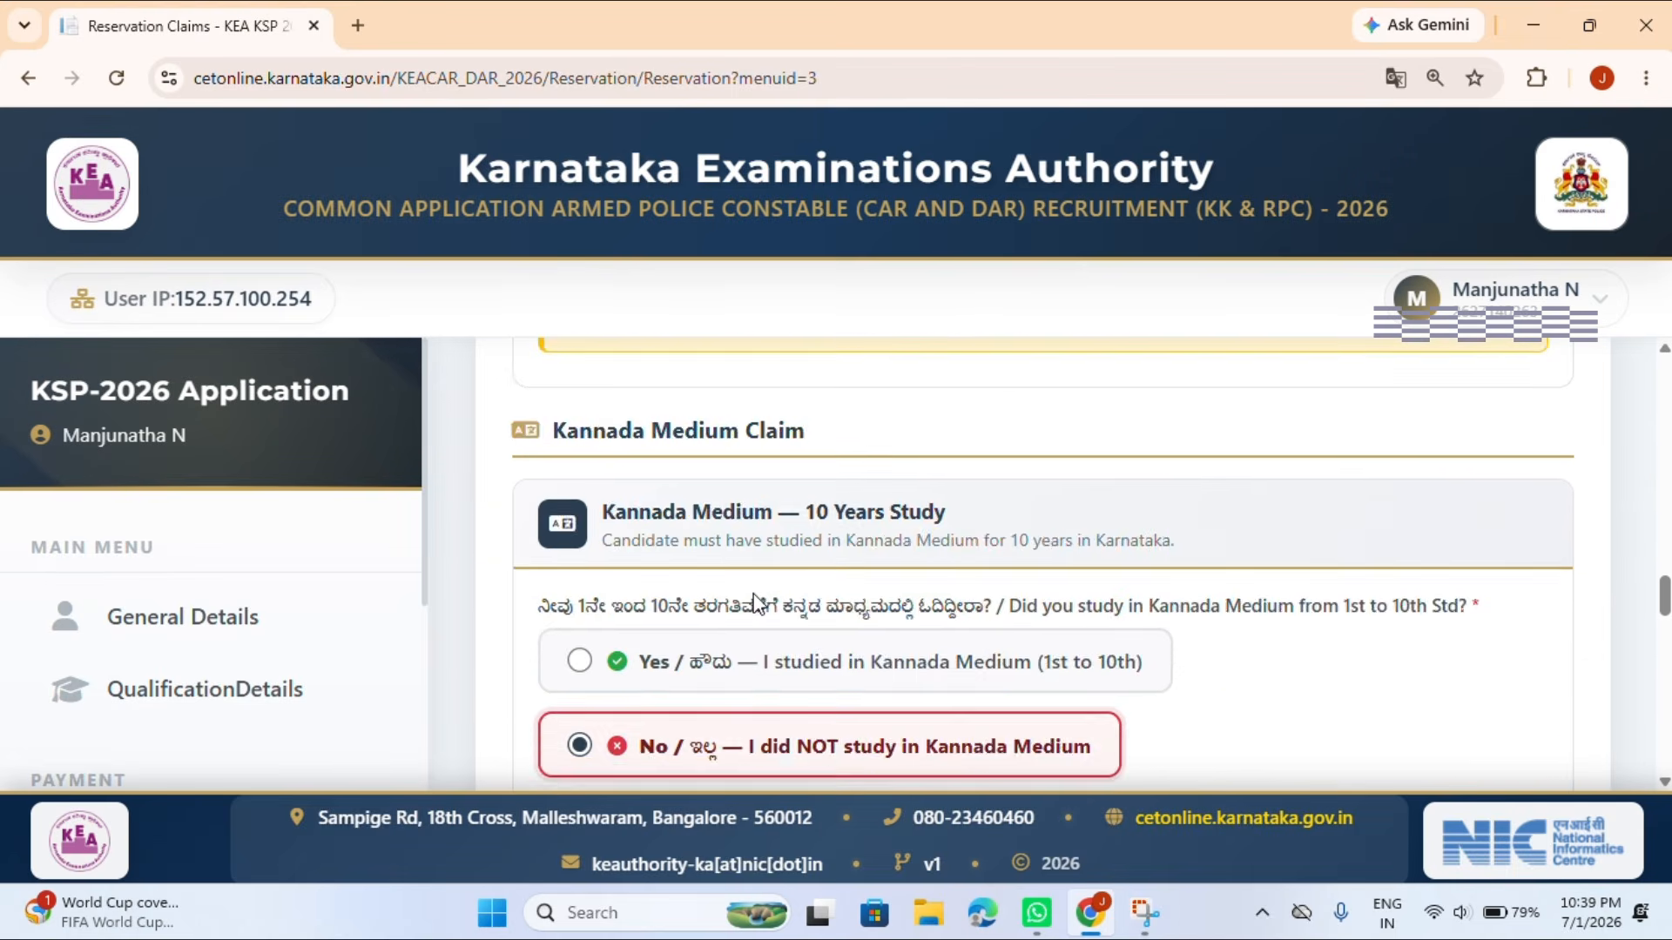
pyautogui.scroll(-2, 754, 594)
pyautogui.scroll(2, 750, 601)
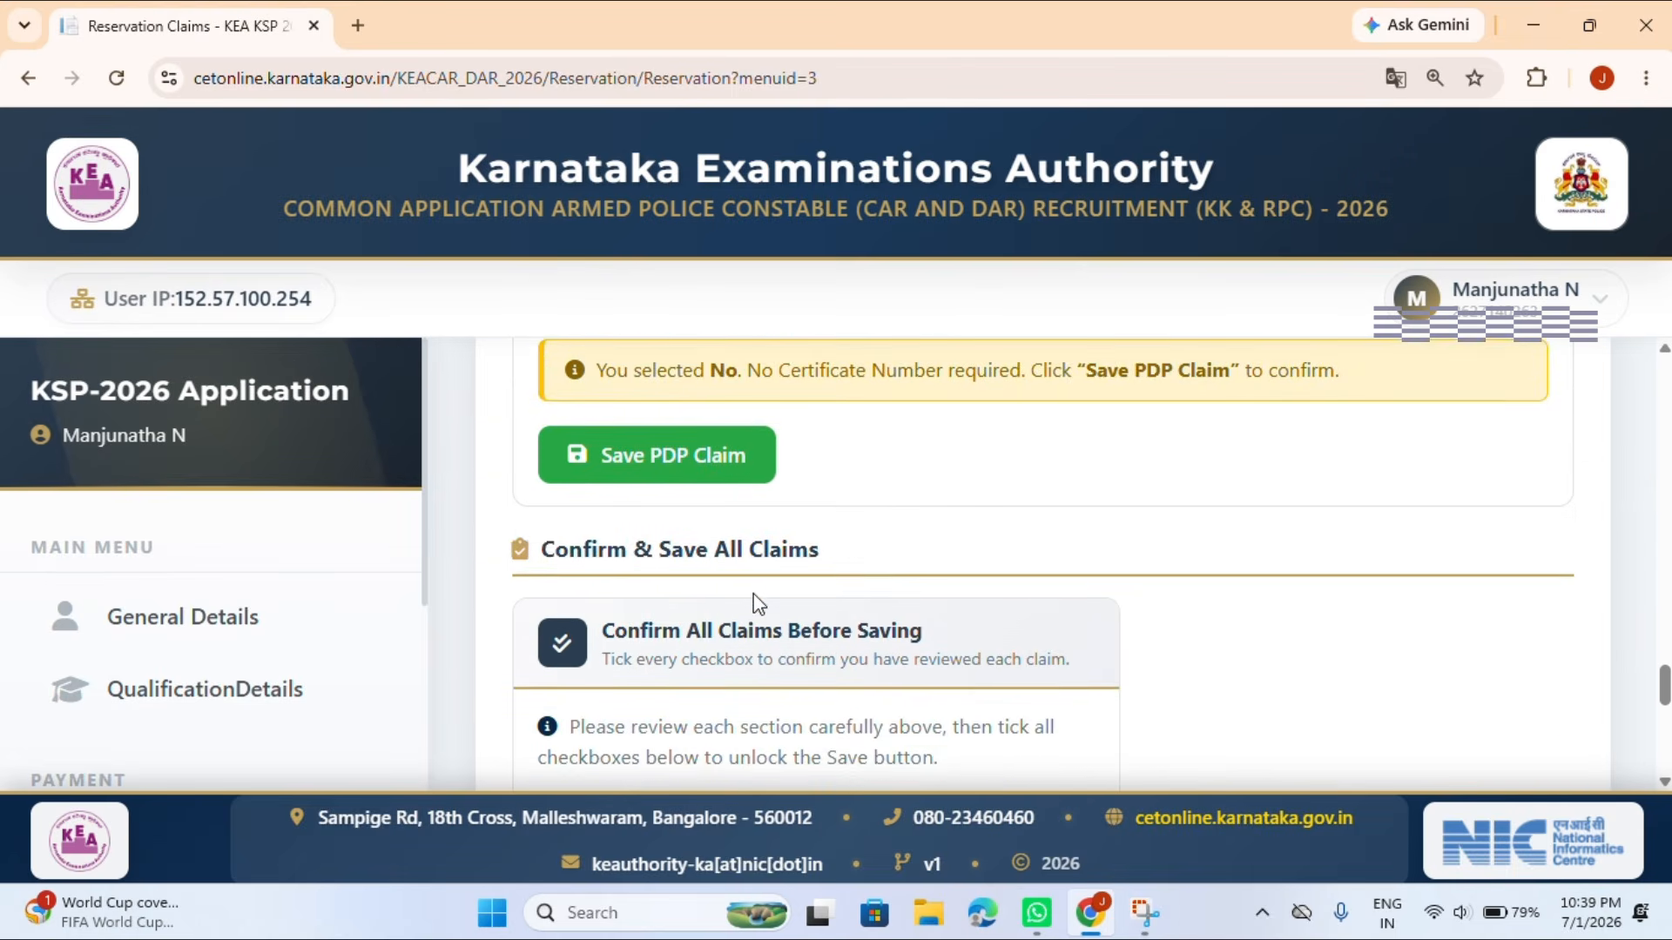
pyautogui.scroll(-6, 709, 531)
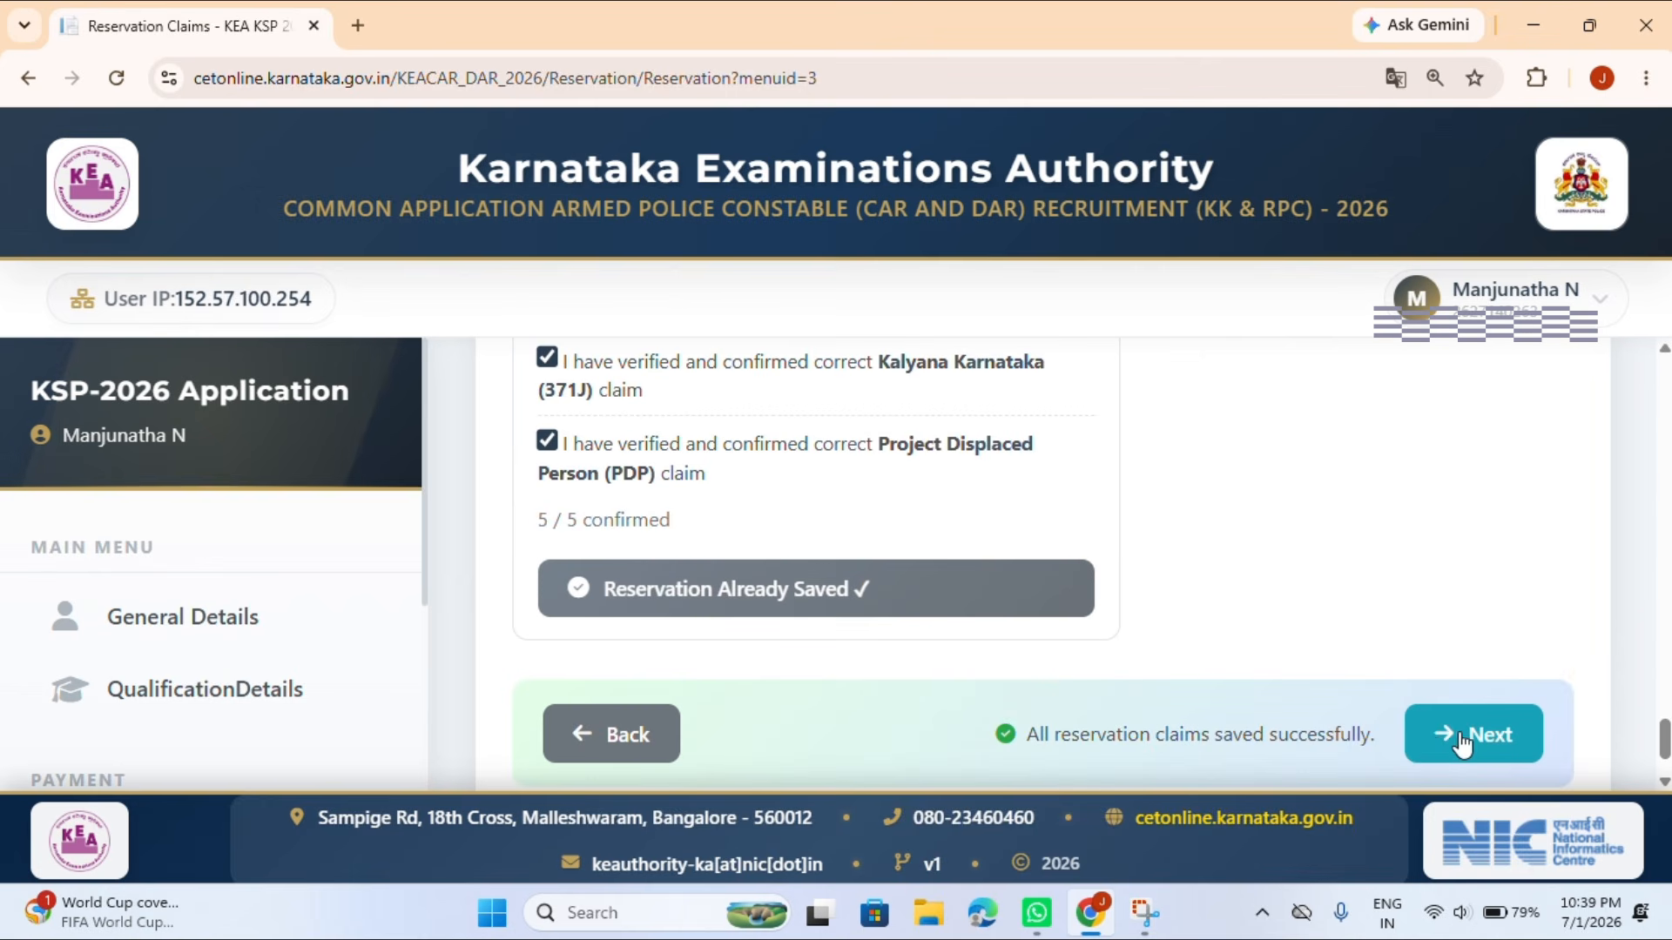
pyautogui.scroll(2, 701, 501)
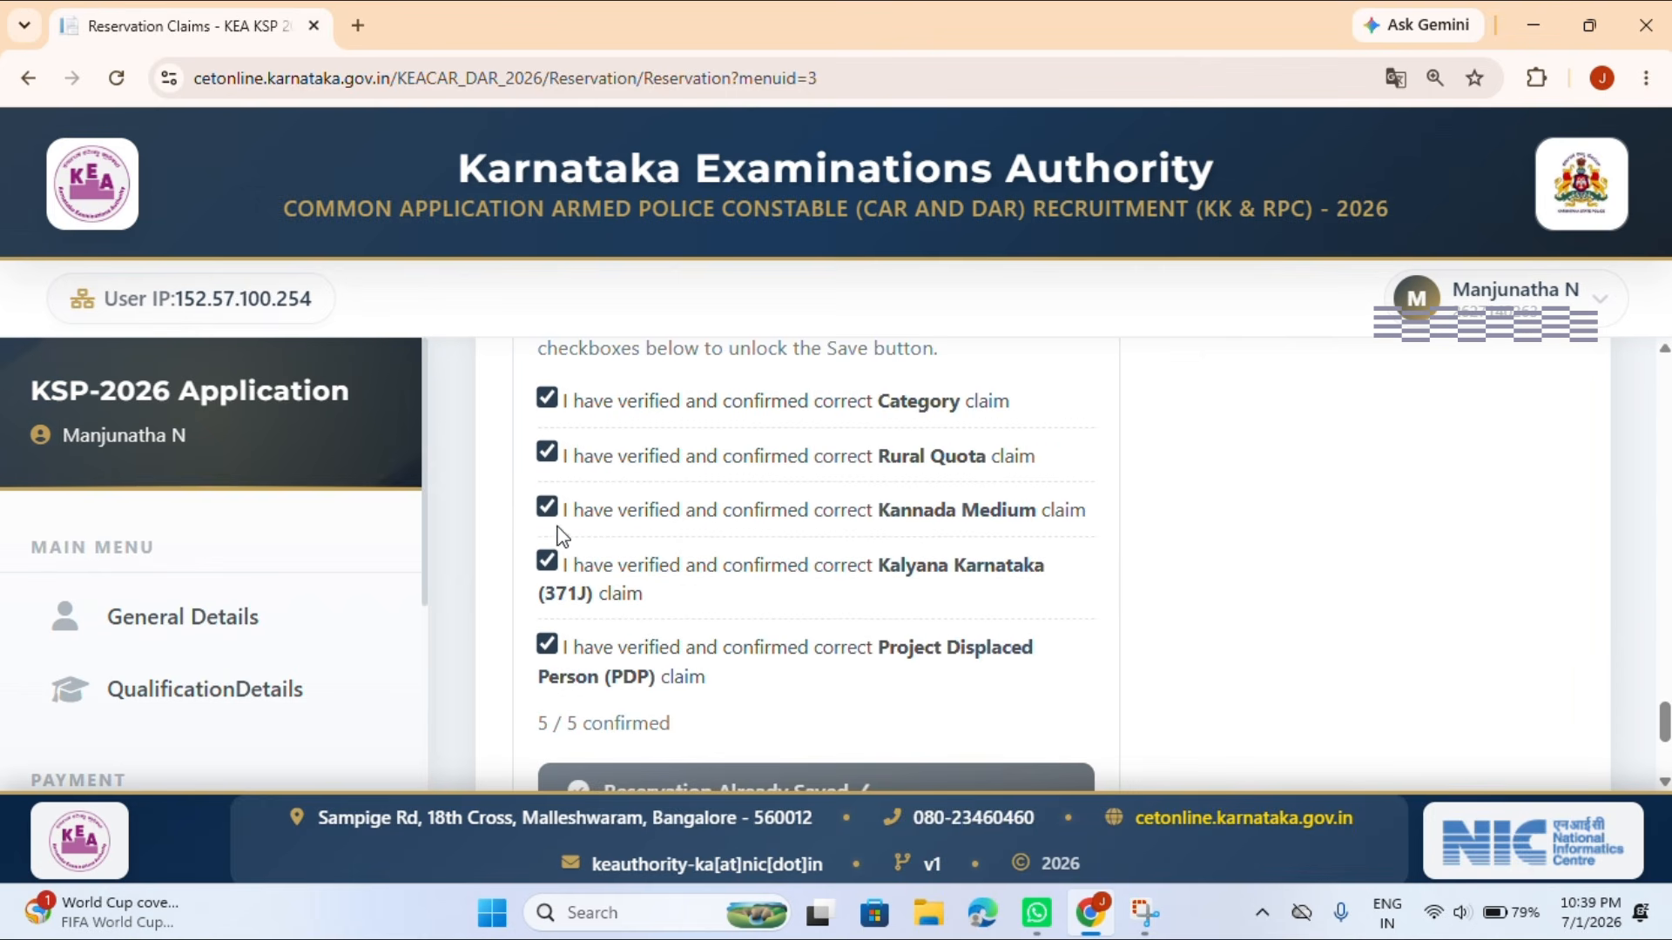
pyautogui.click(547, 510)
pyautogui.click(547, 509)
pyautogui.click(547, 562)
pyautogui.click(547, 645)
pyautogui.scroll(-2, 1179, 679)
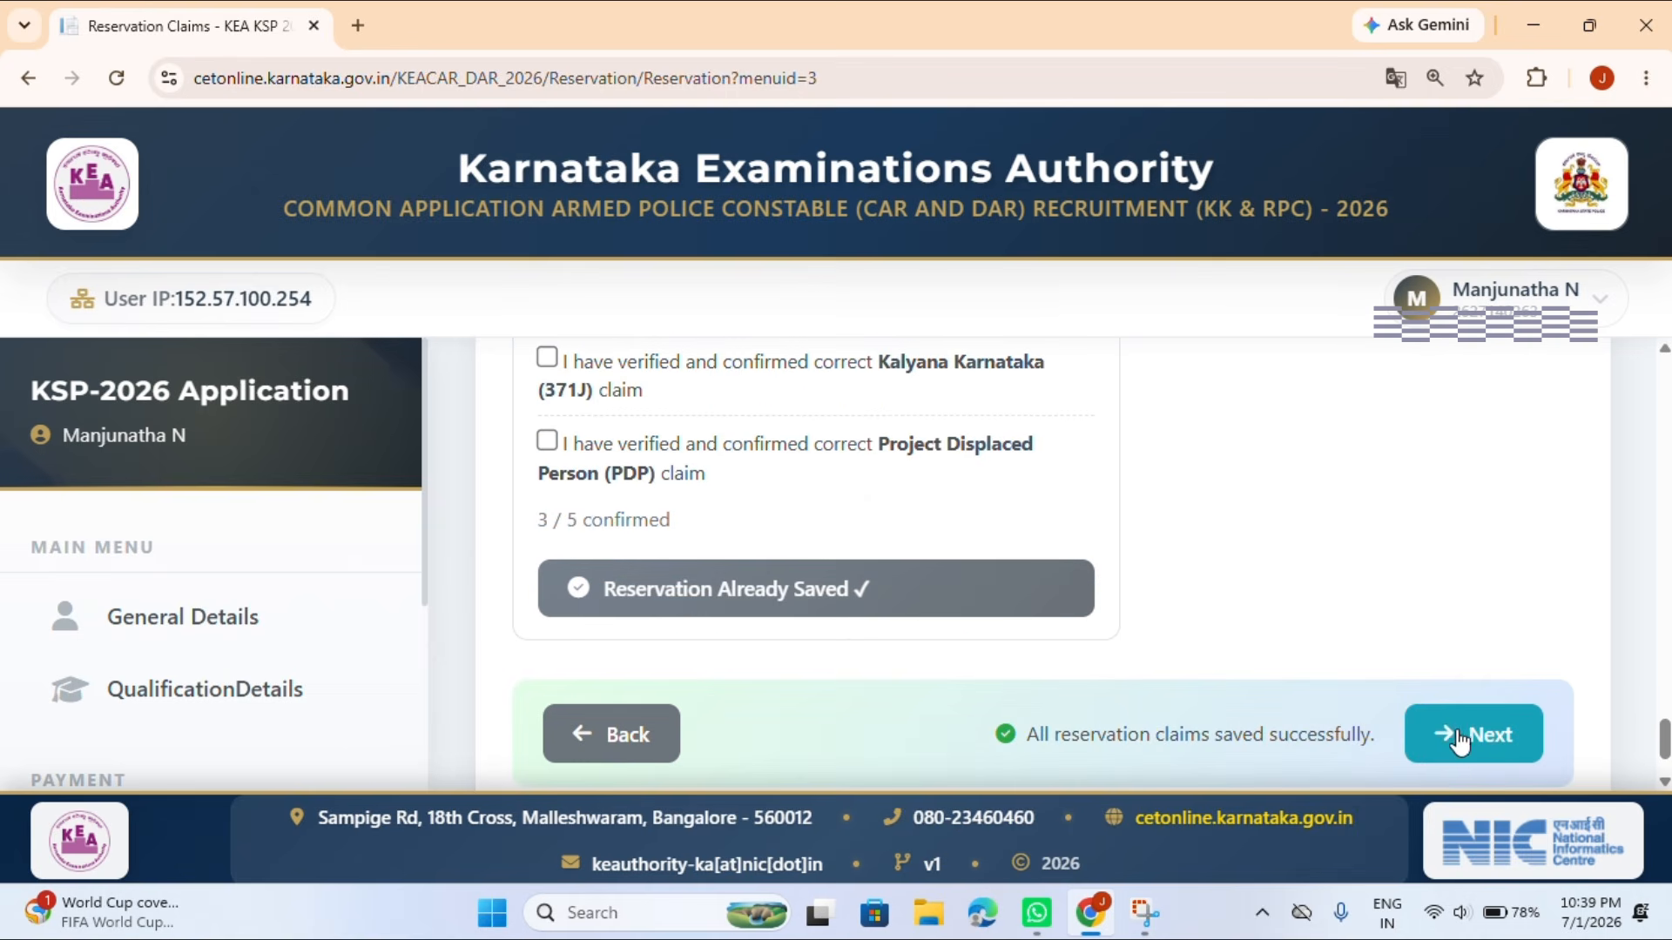
pyautogui.click(1463, 739)
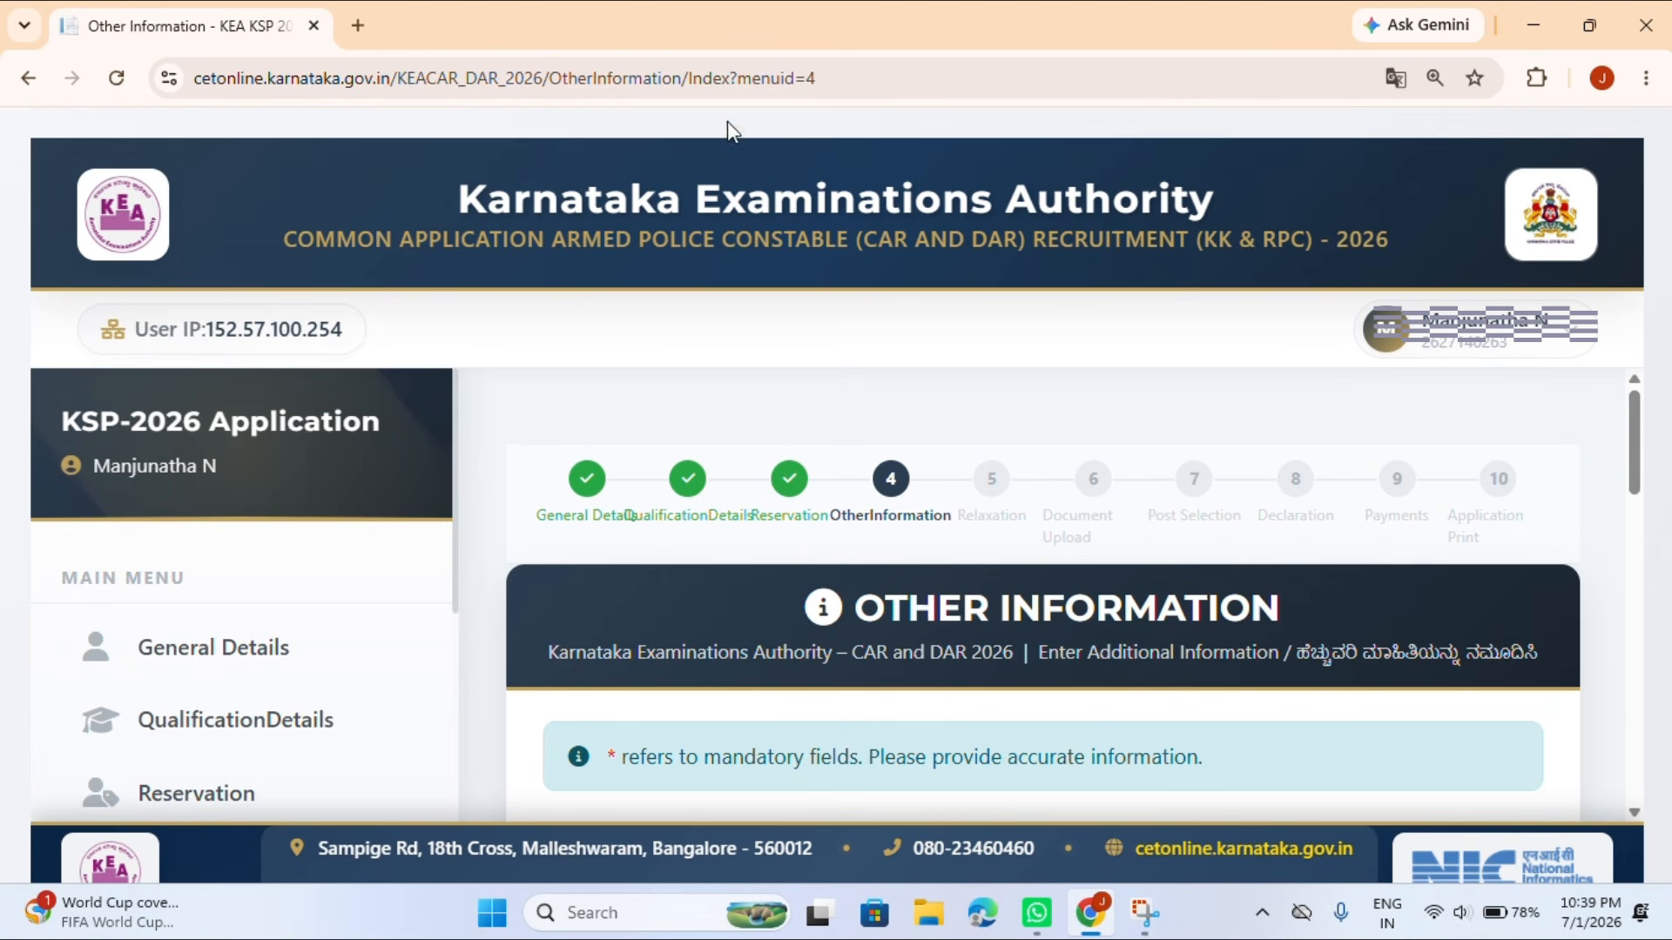
# Answer No to being a Forest area tribal person in Section 1 of Other Information.
pyautogui.click(711, 50)
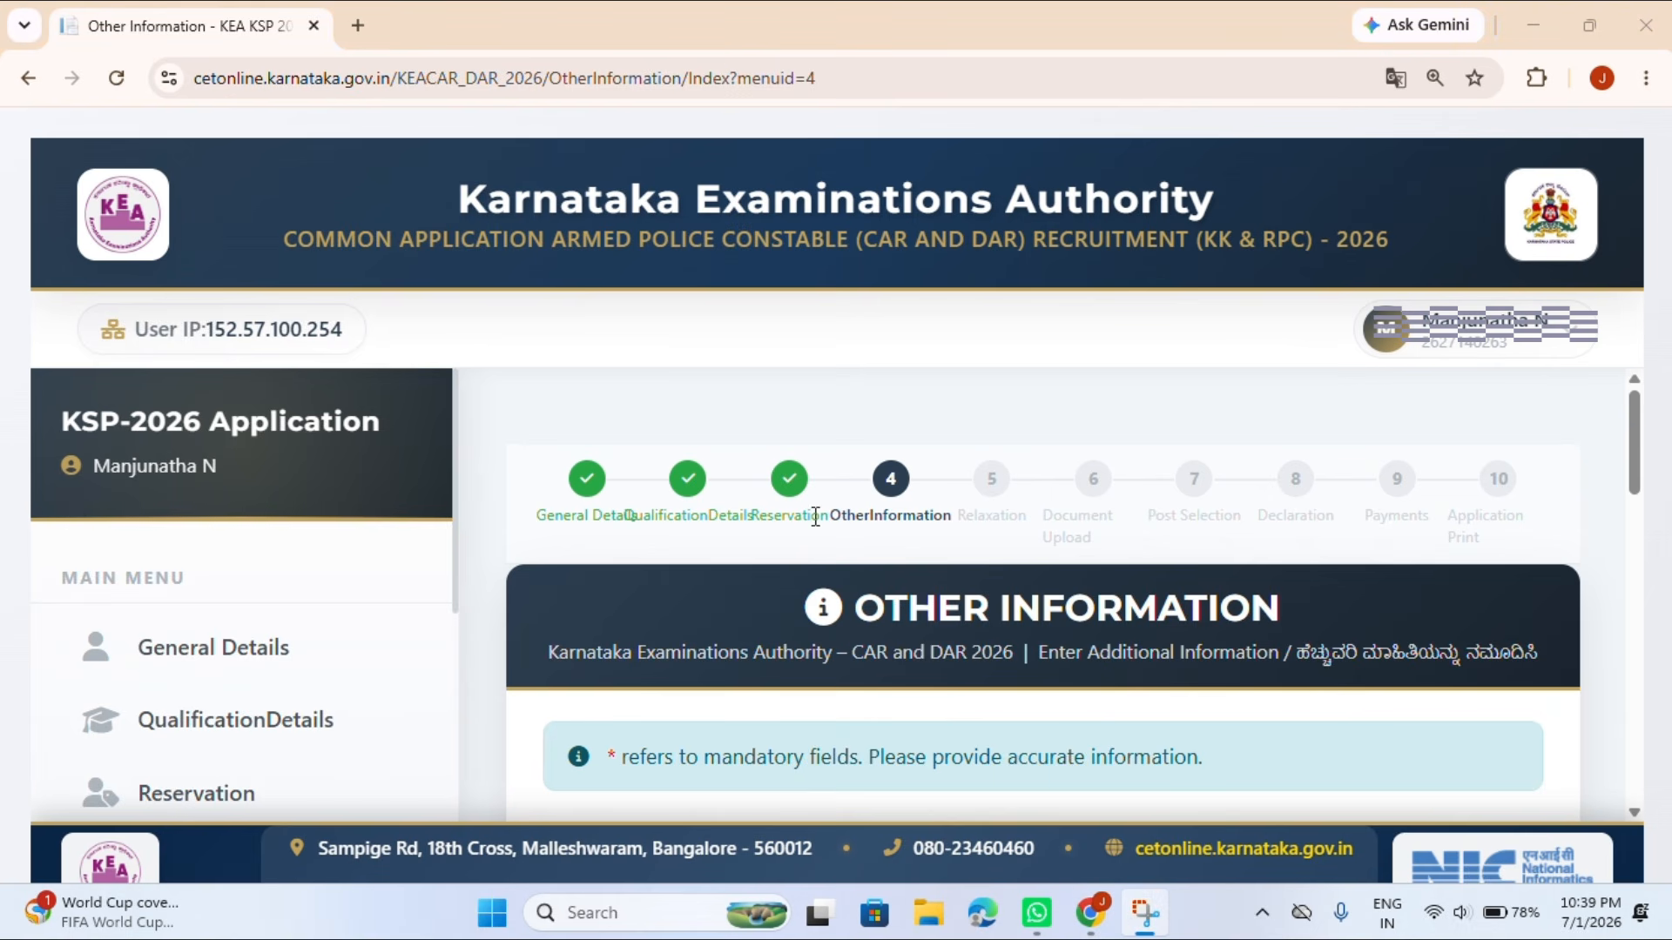
pyautogui.scroll(-2, 816, 516)
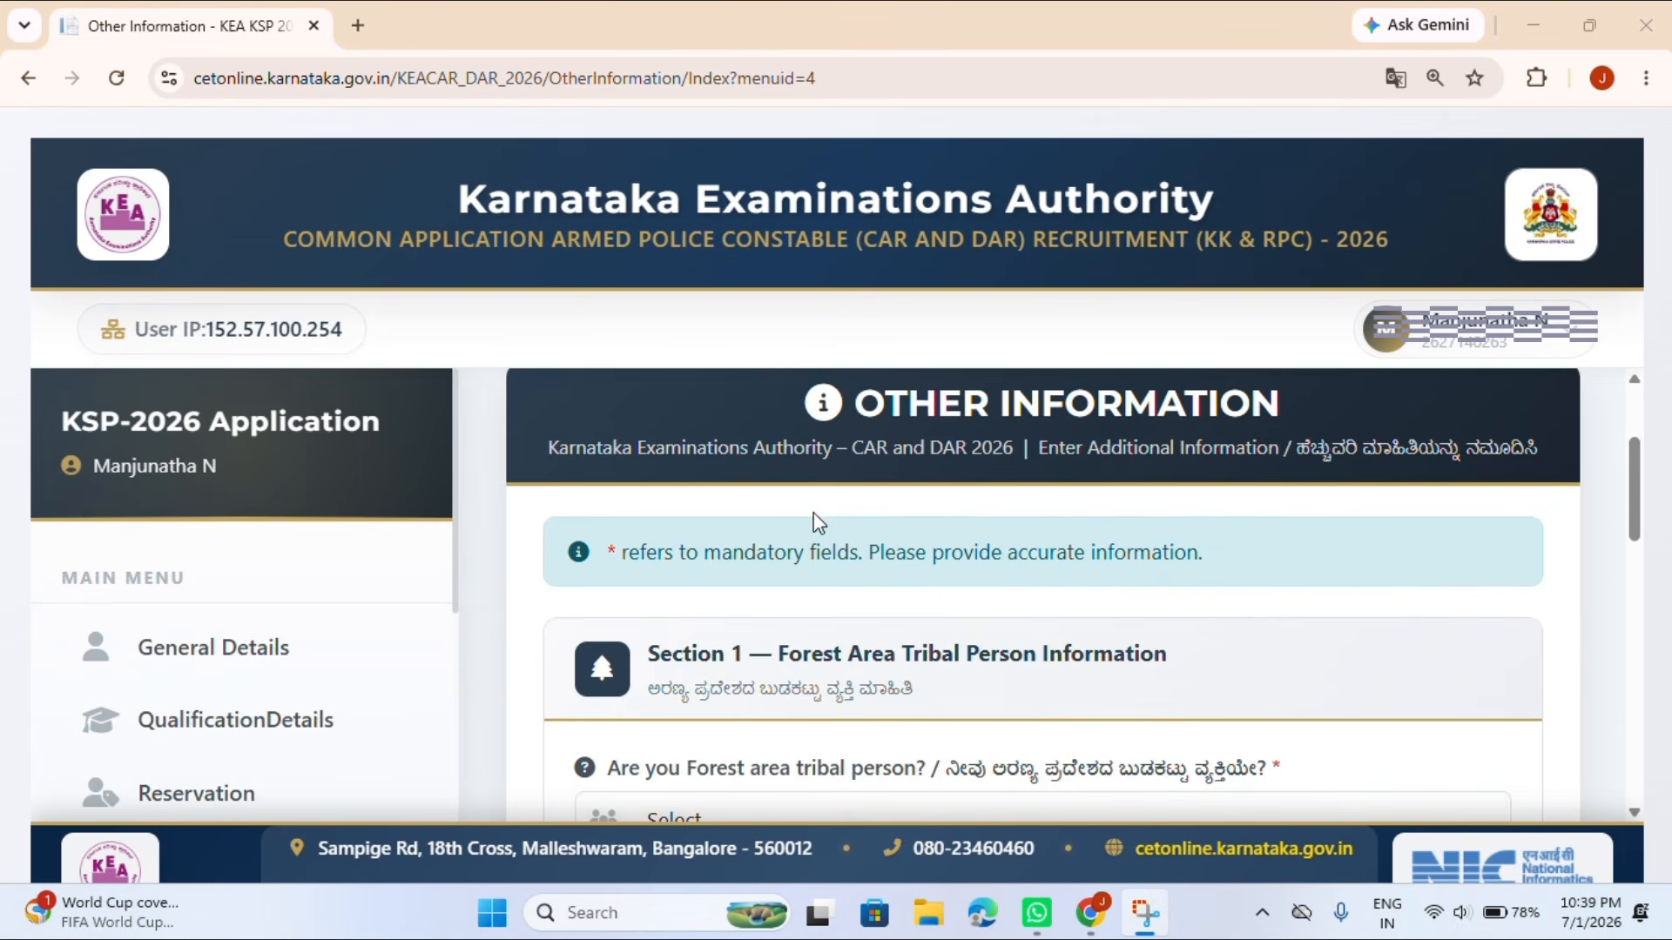
pyautogui.scroll(-2, 819, 523)
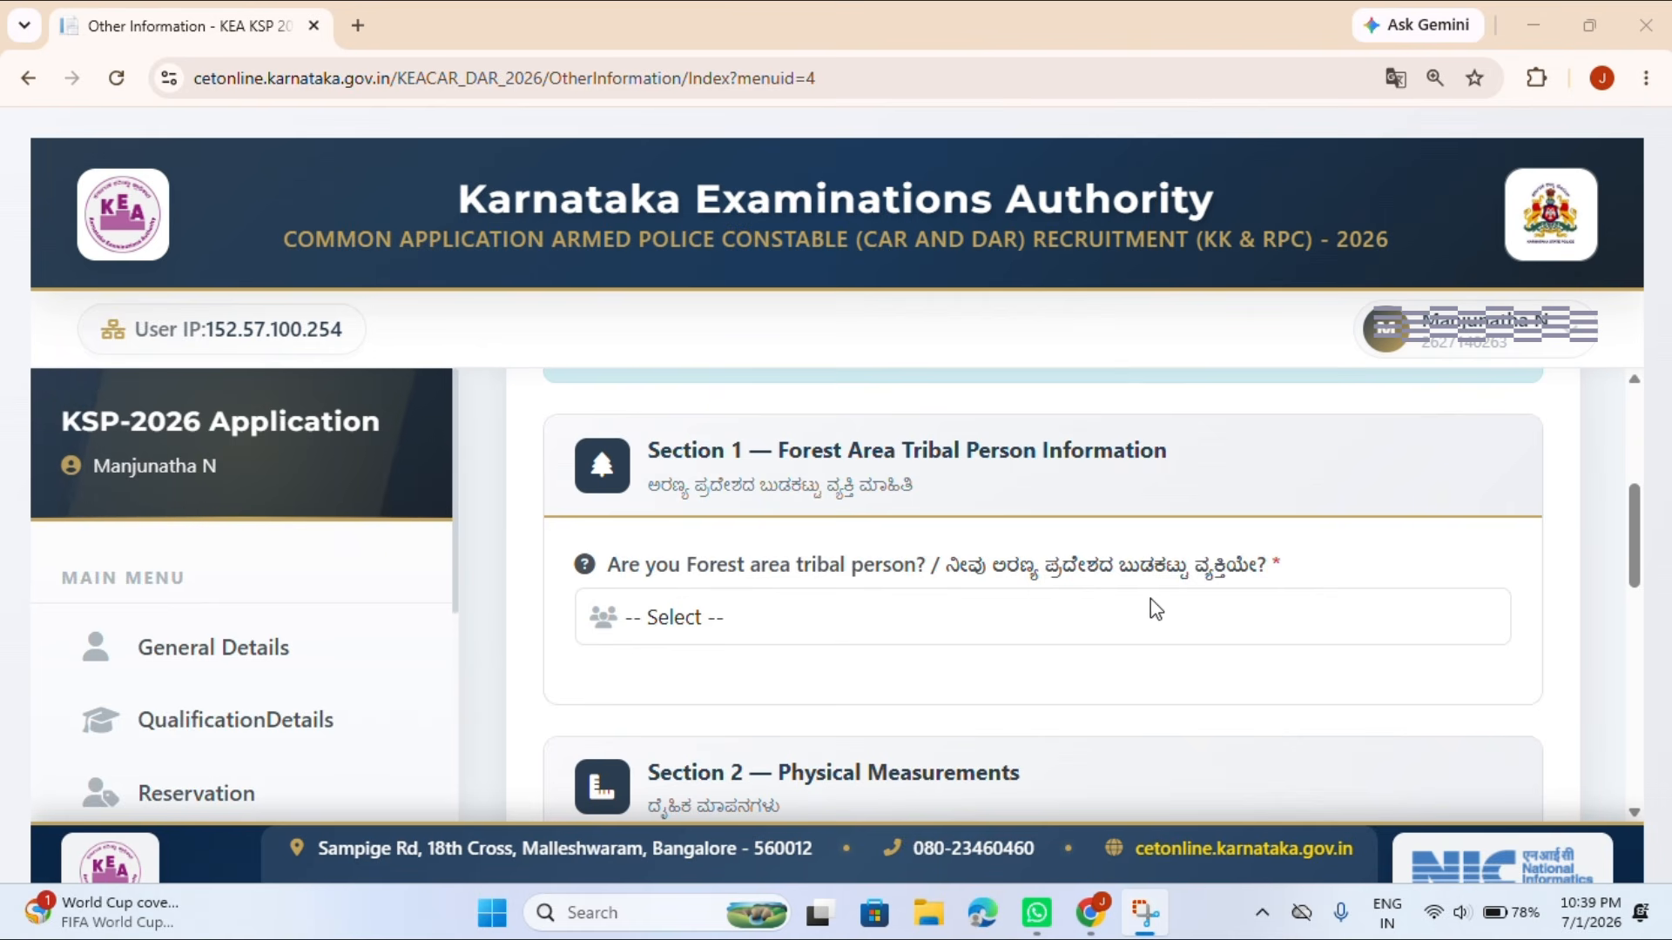
pyautogui.click(980, 632)
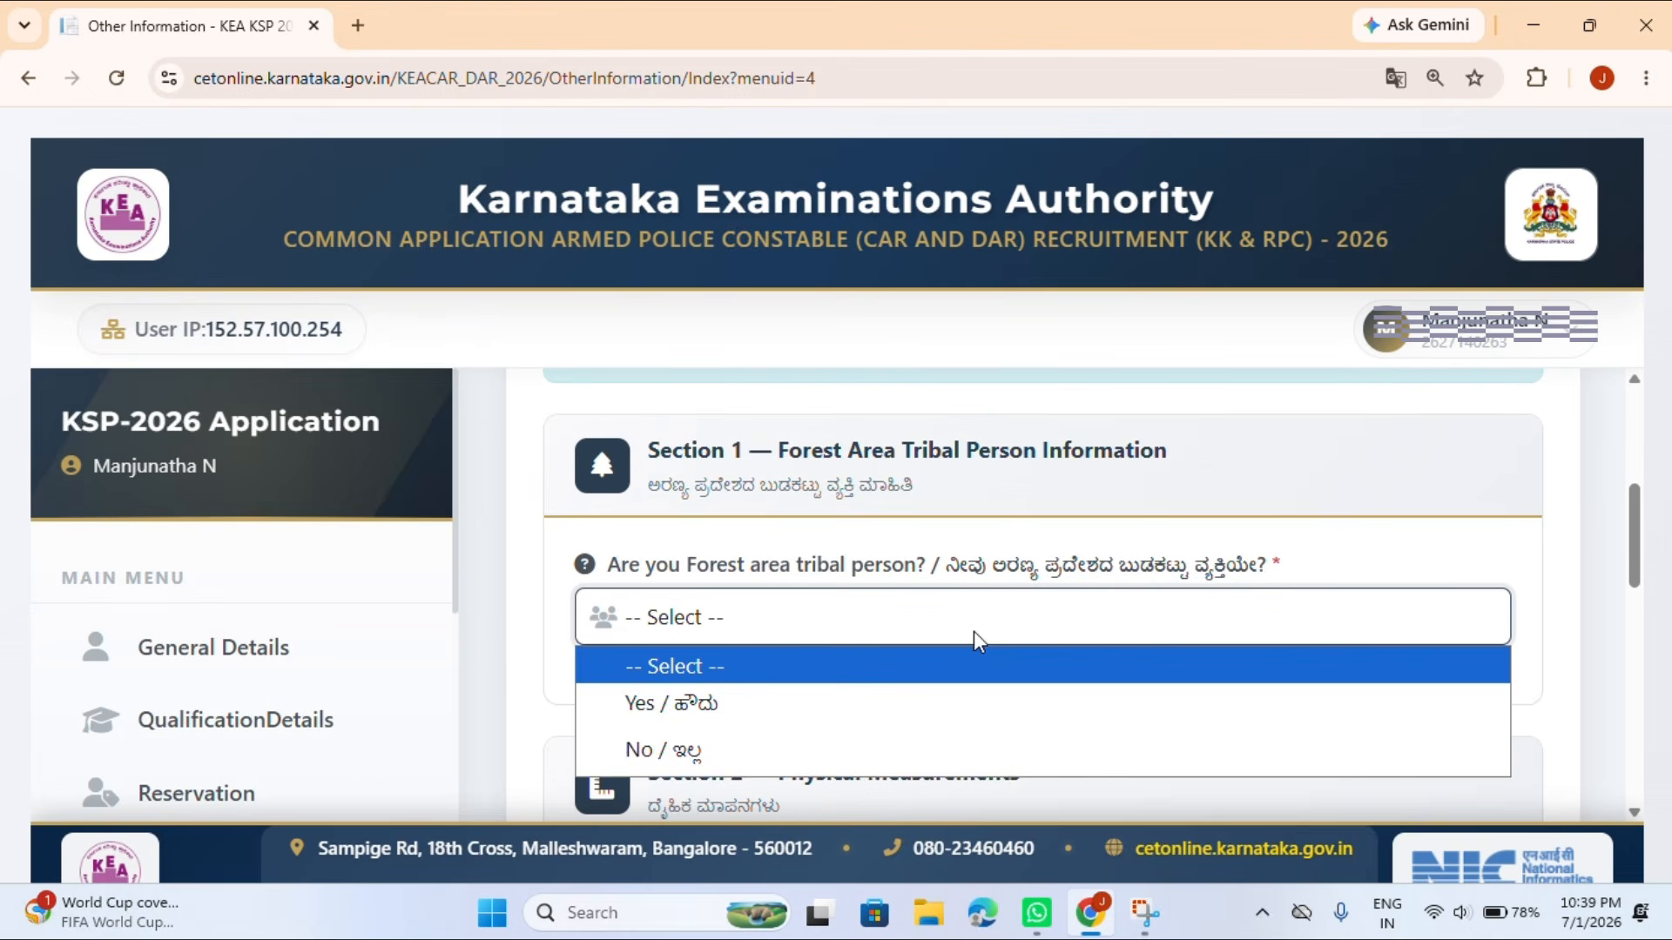
pyautogui.click(777, 737)
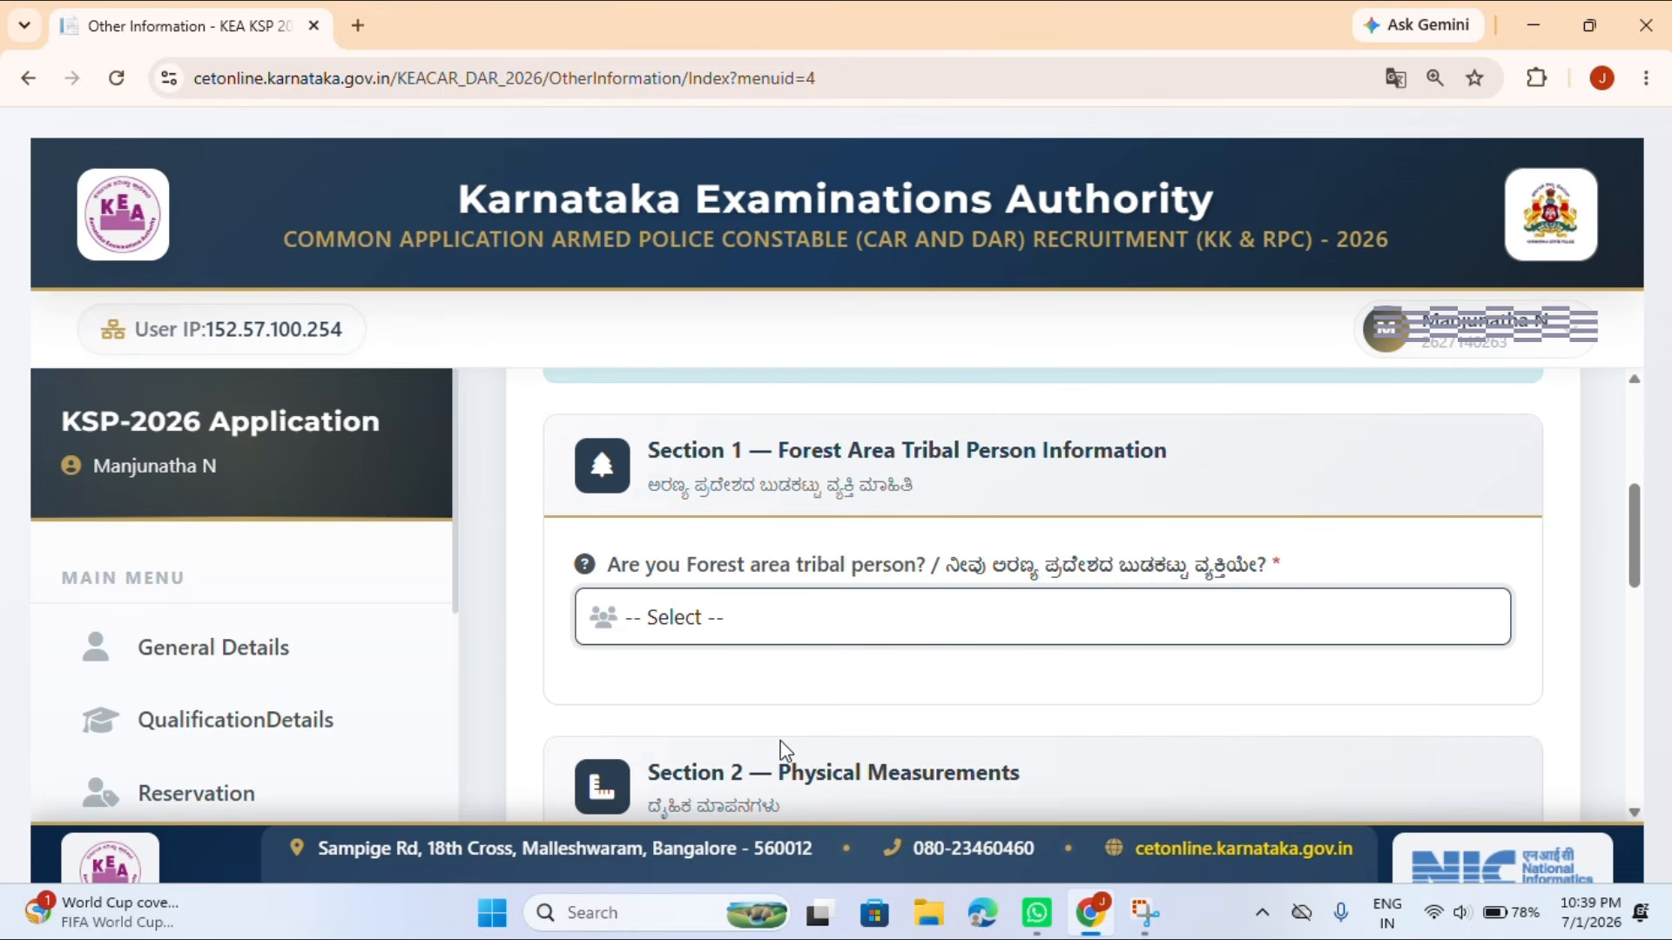
# Enter the physical measurements in Section 2: height 169 cm and chest 89 cm.
pyautogui.scroll(-5, 768, 592)
pyautogui.click(746, 653)
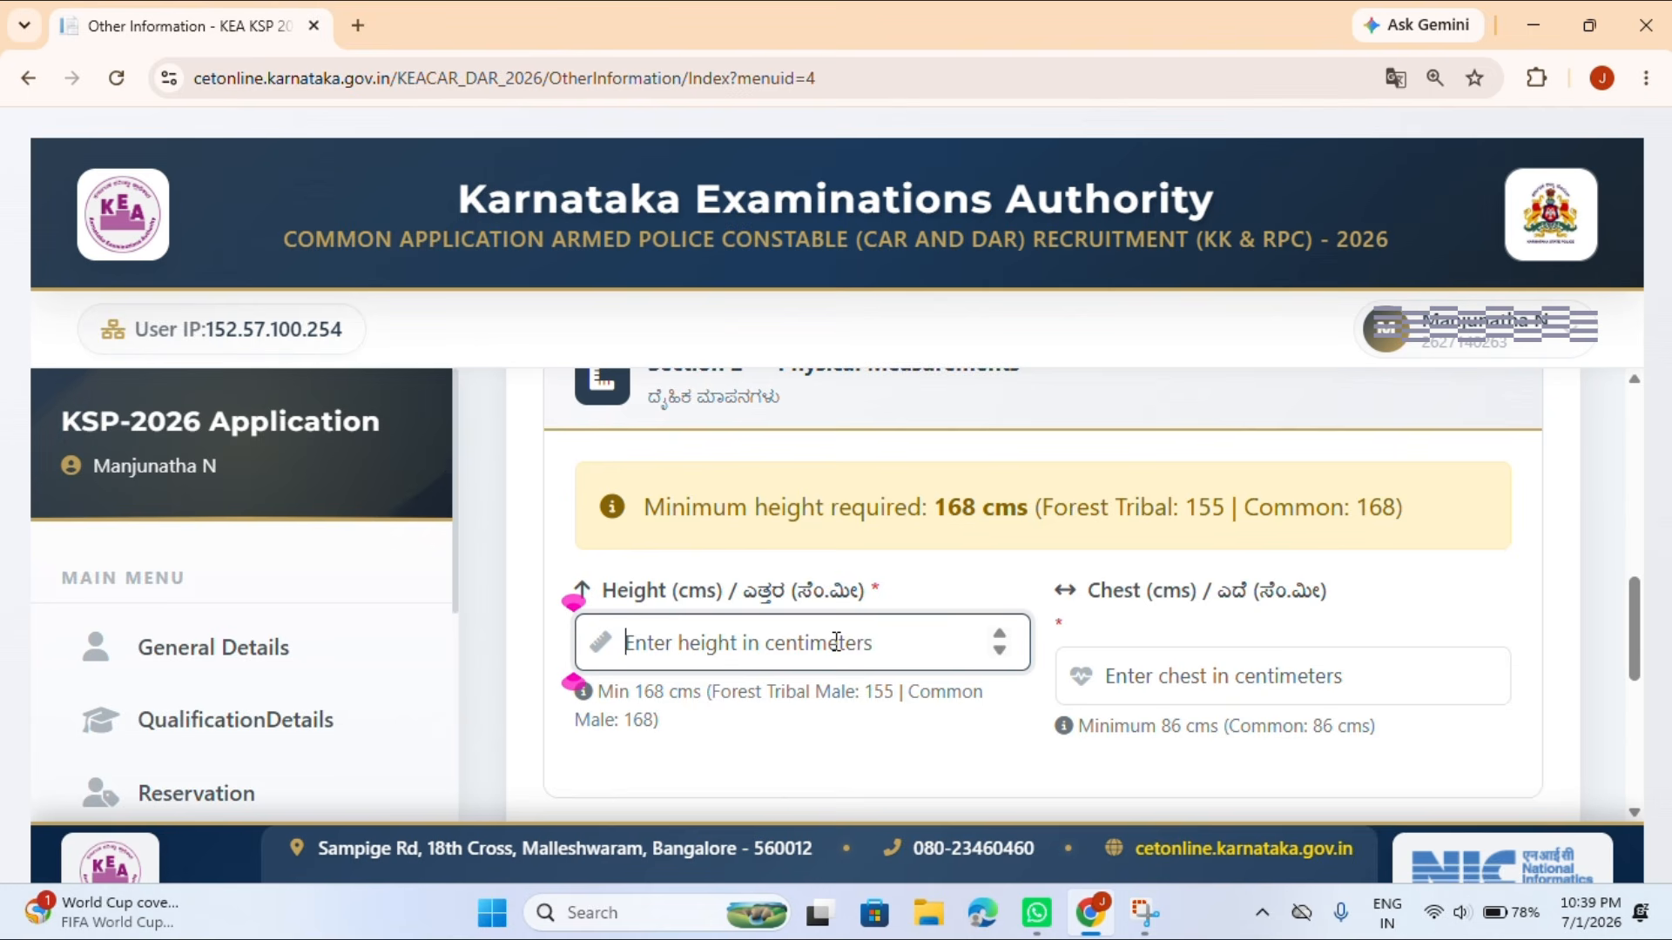
pyautogui.write('169')
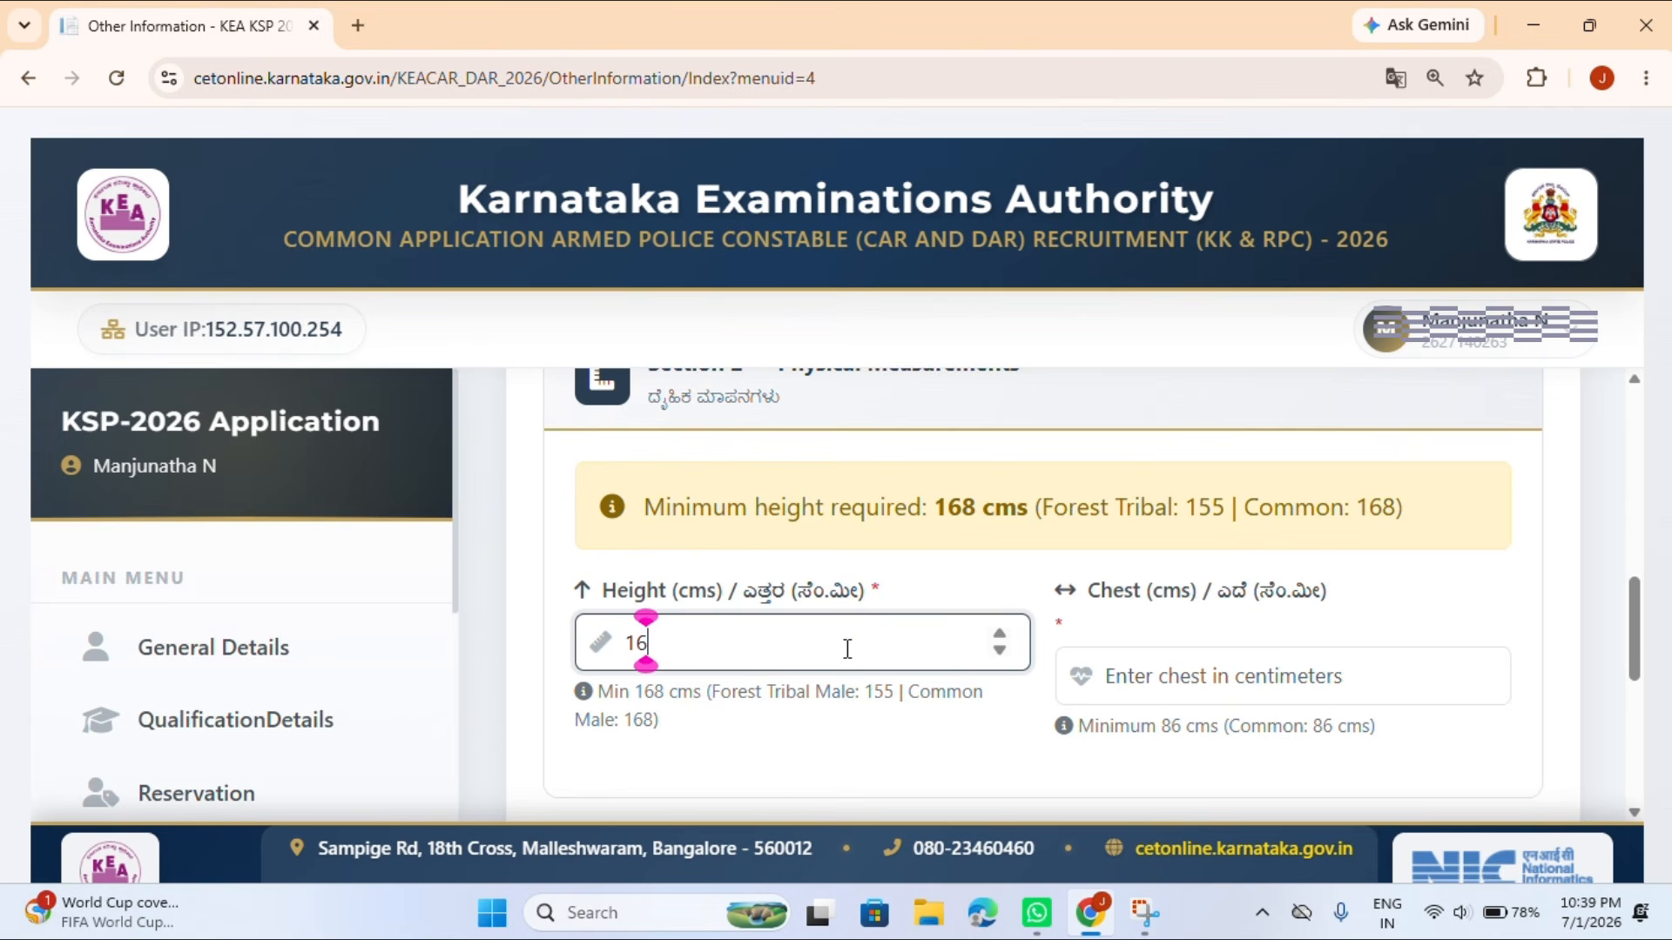
pyautogui.click(1145, 673)
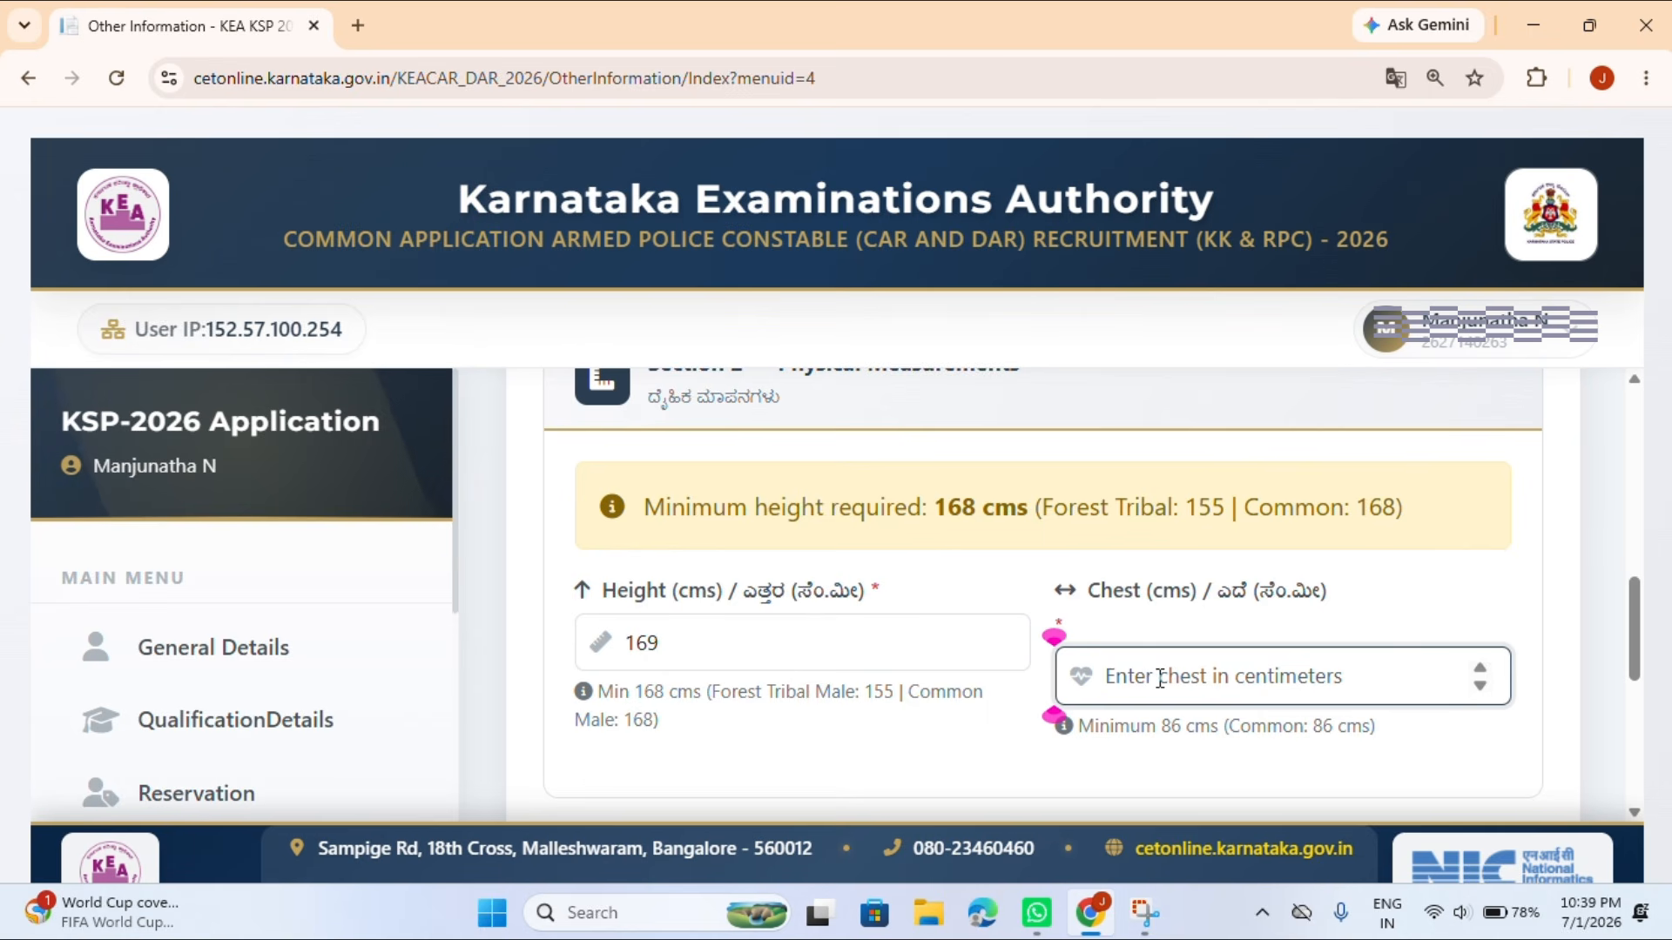
pyautogui.write('8')
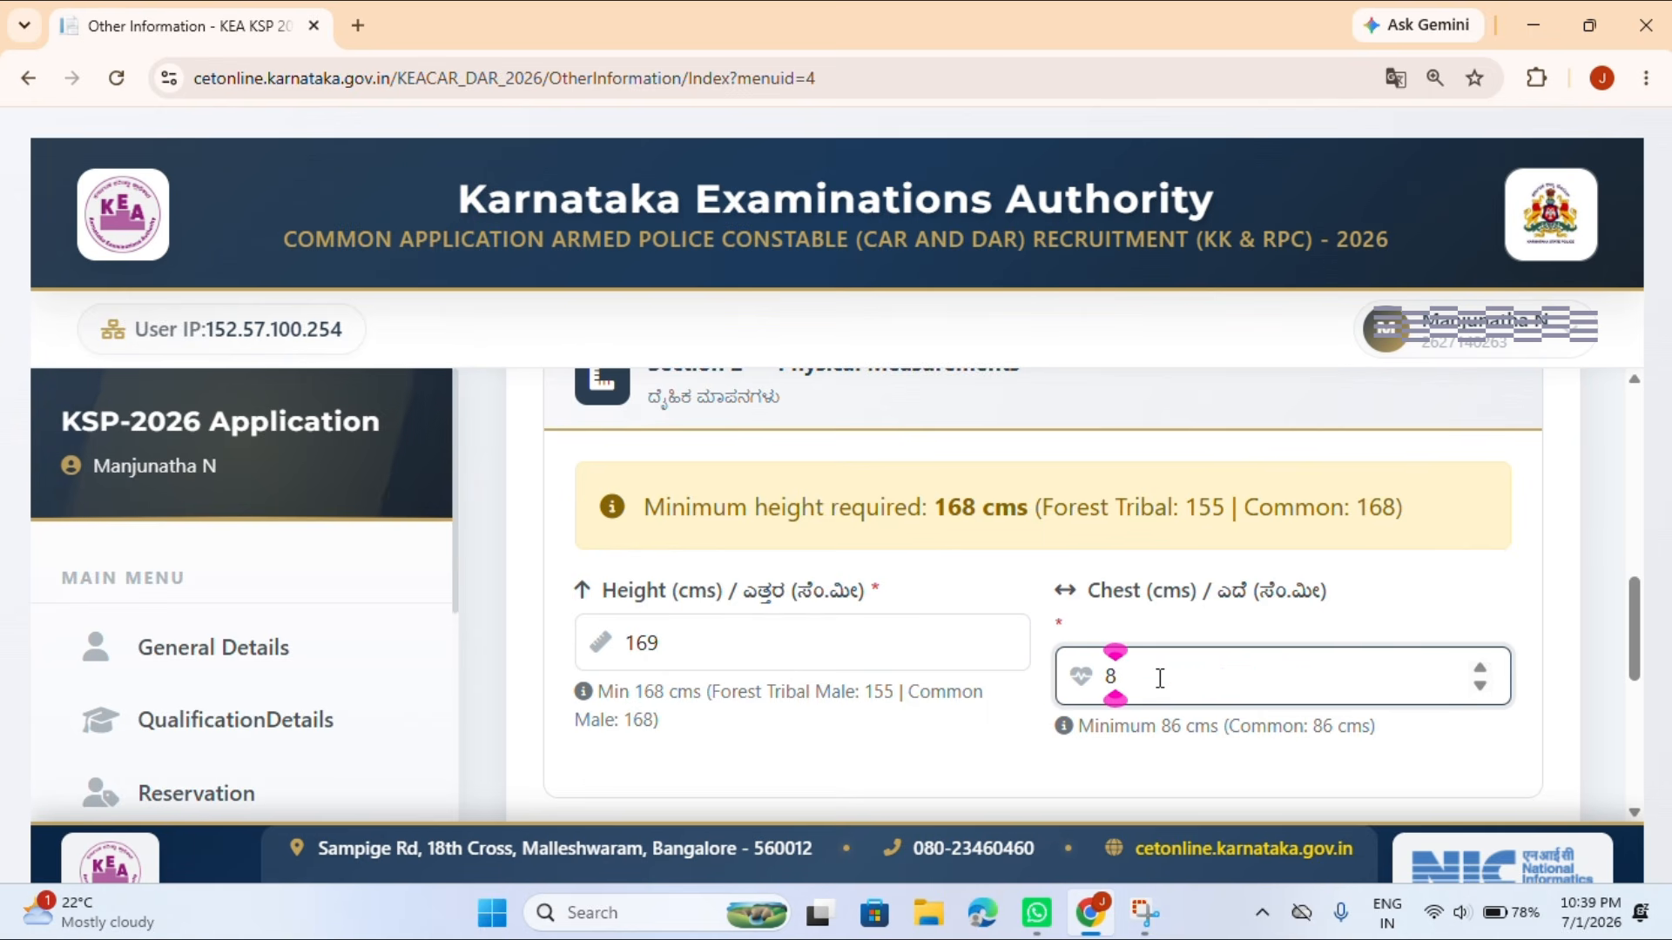
pyautogui.write('9')
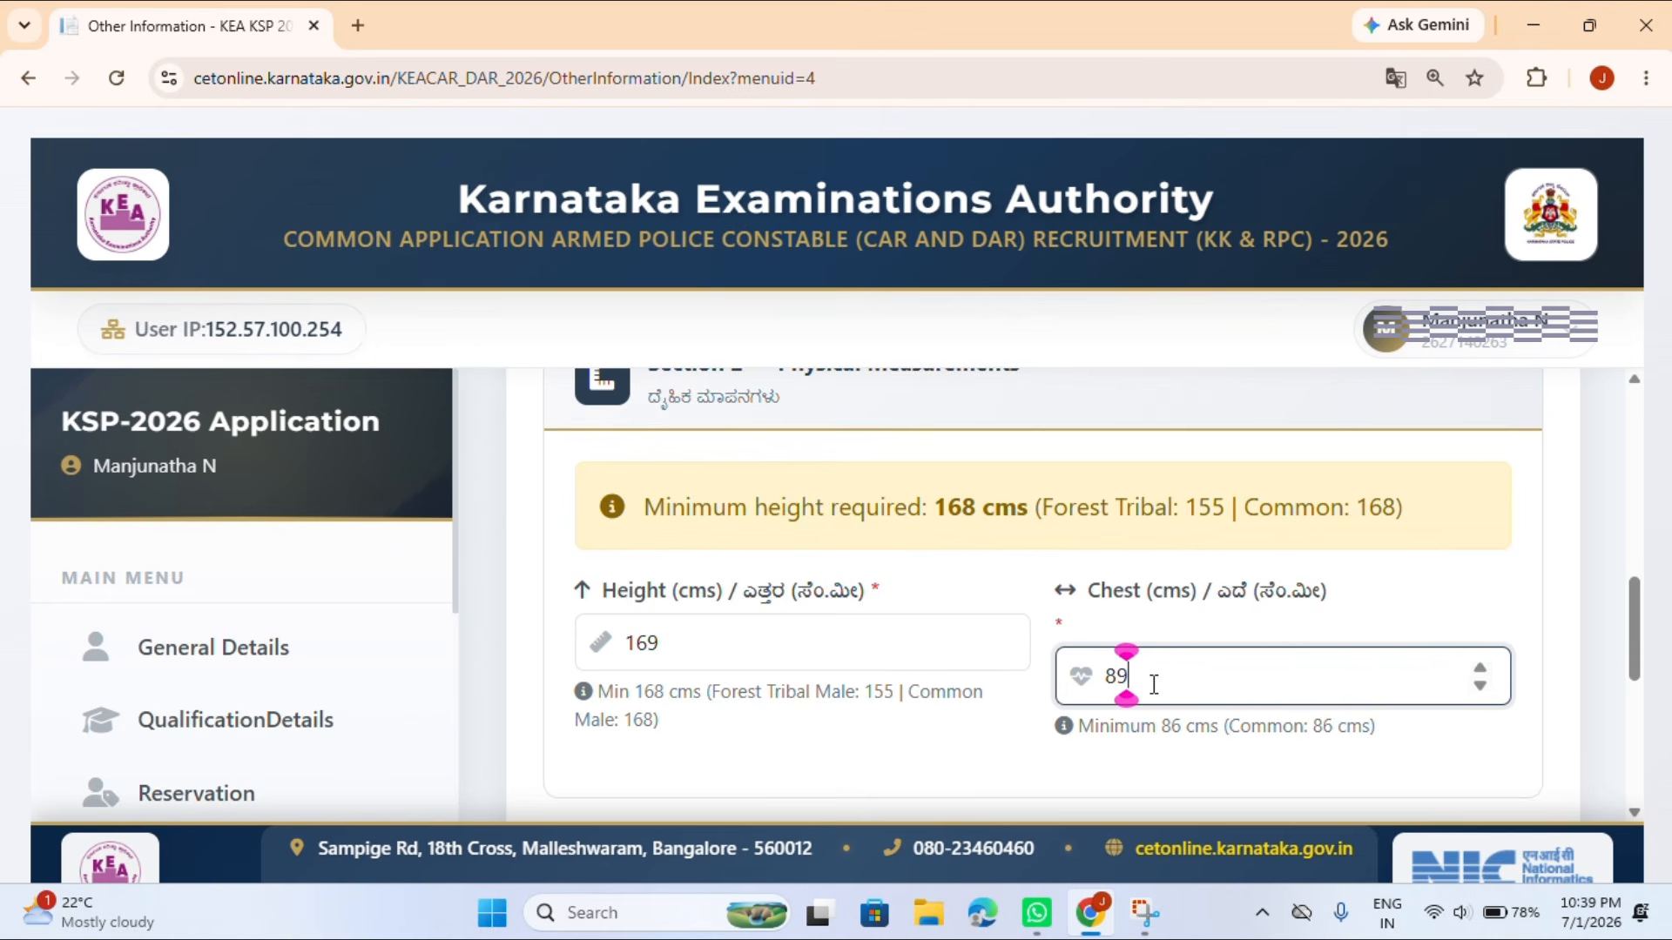
# Answer No to being a State/Central Government Servant in Section 3 and save the Other Information form.
pyautogui.scroll(-2, 1151, 676)
pyautogui.scroll(-2, 1024, 552)
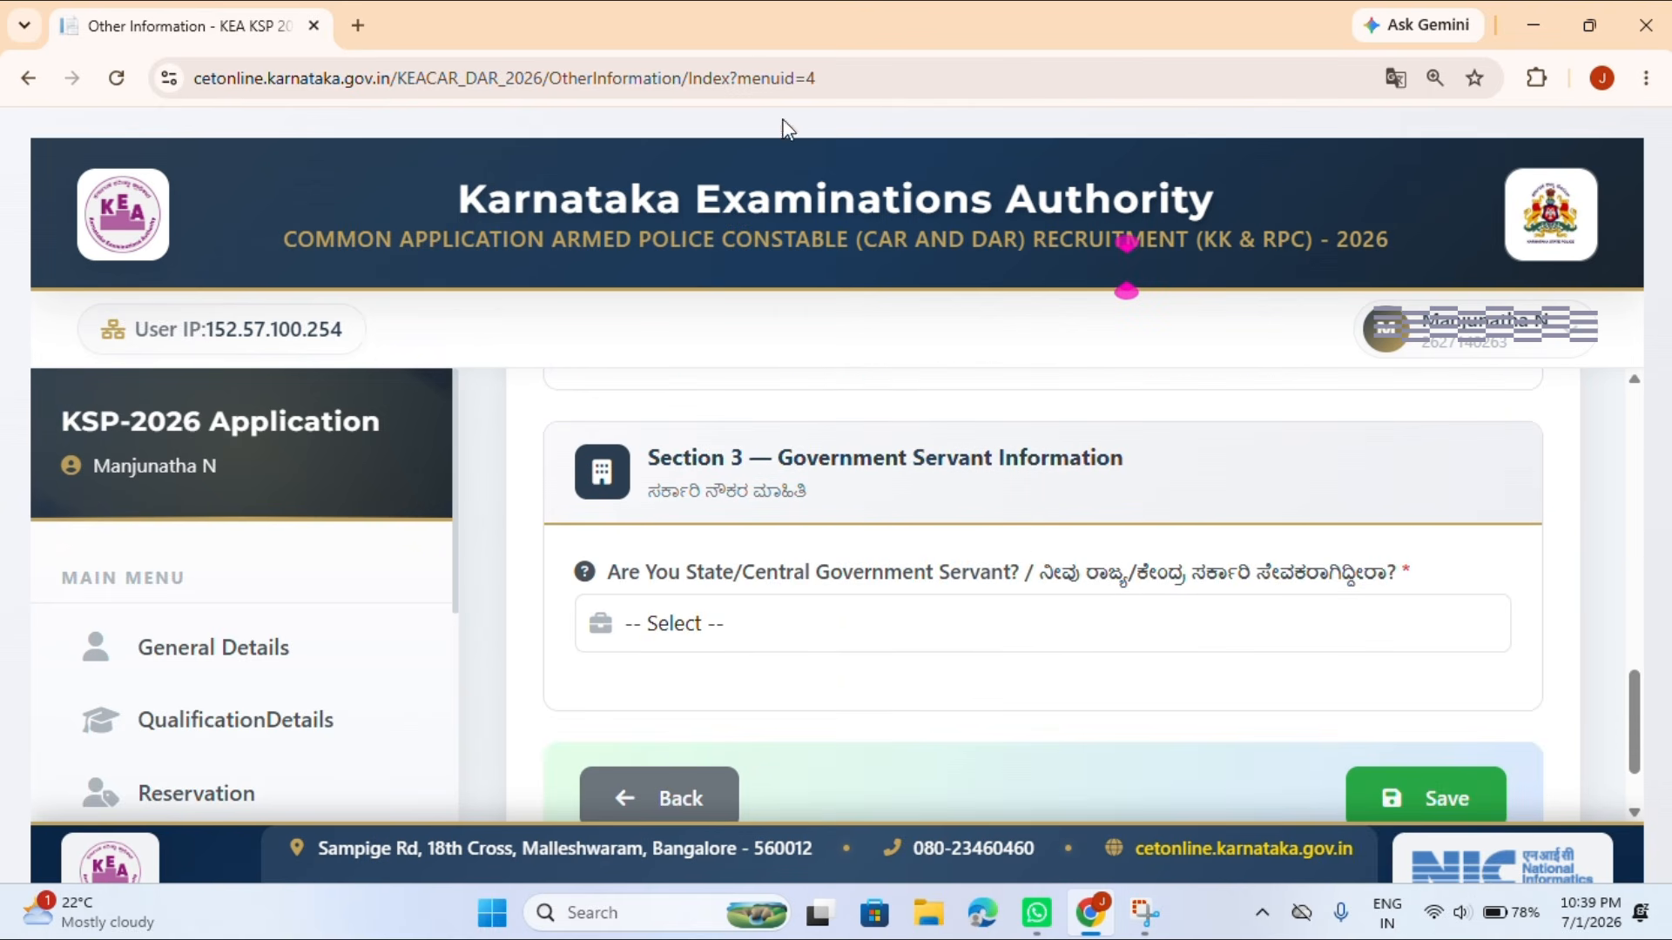
pyautogui.click(705, 38)
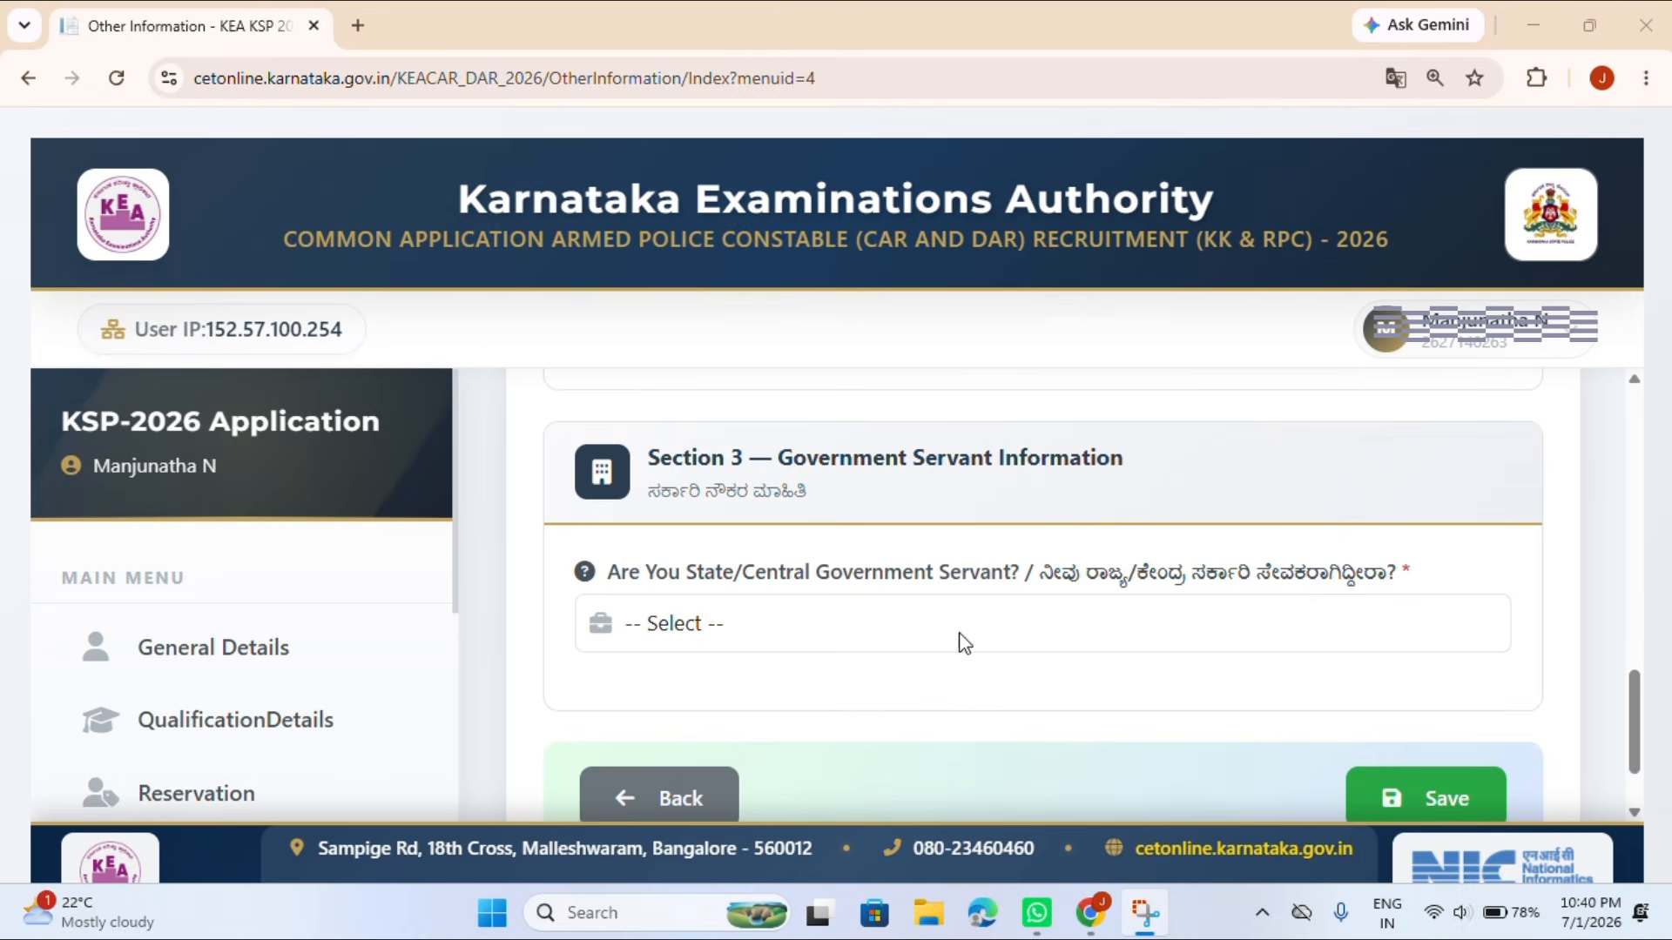
pyautogui.click(923, 643)
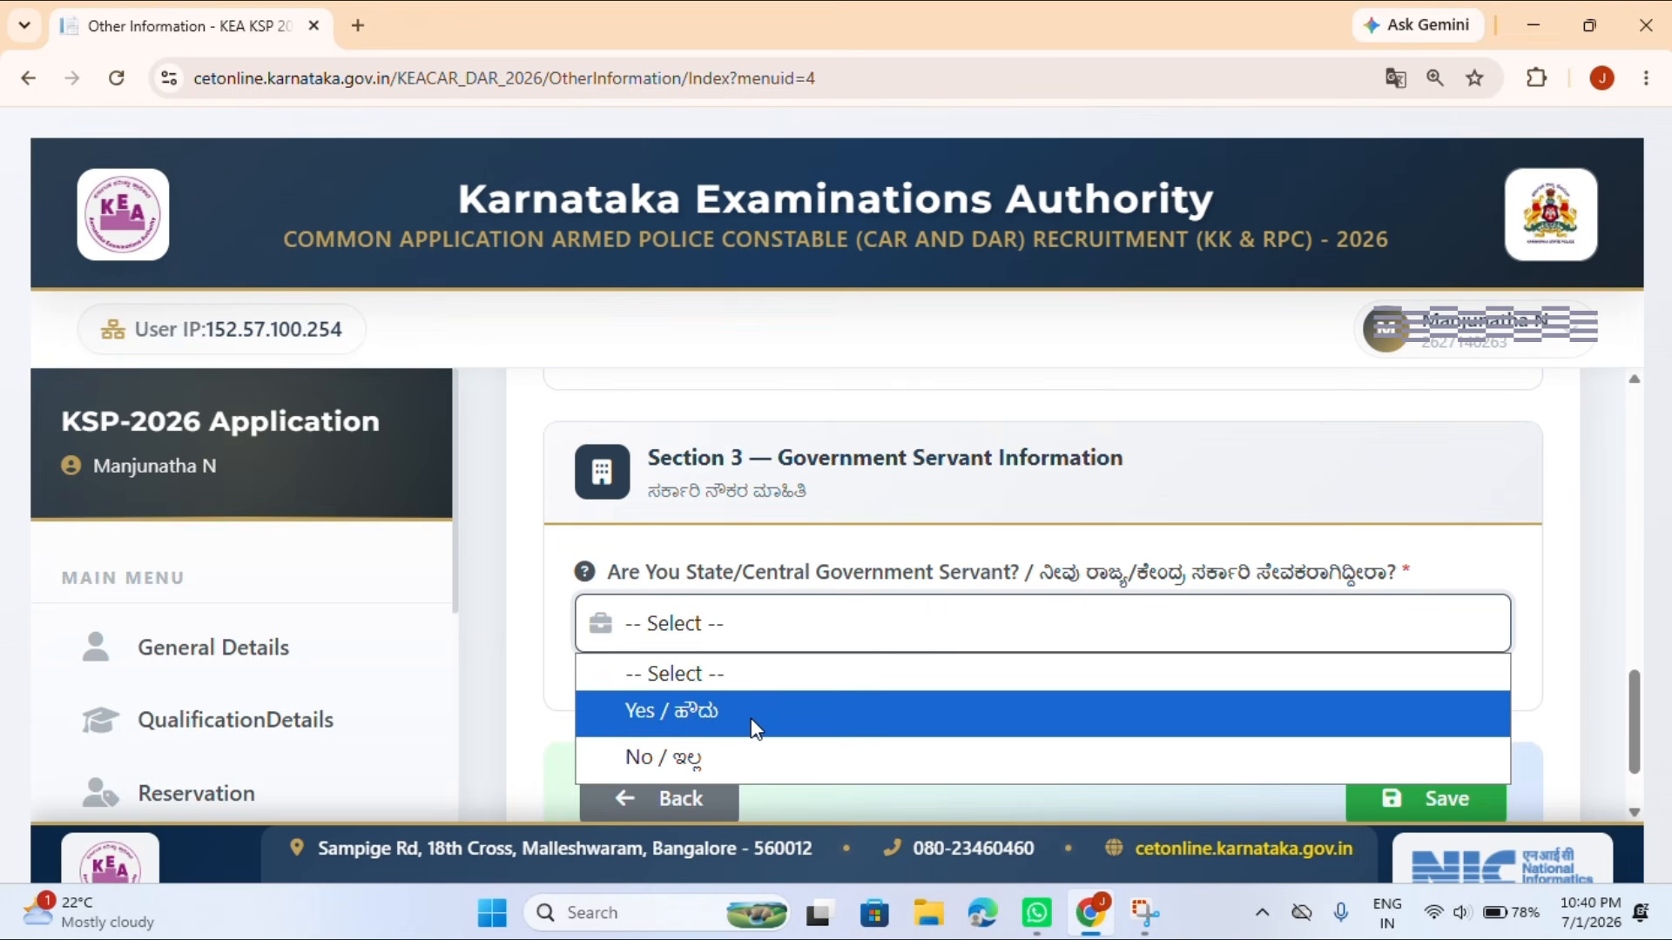
pyautogui.click(712, 758)
pyautogui.scroll(-1, 755, 676)
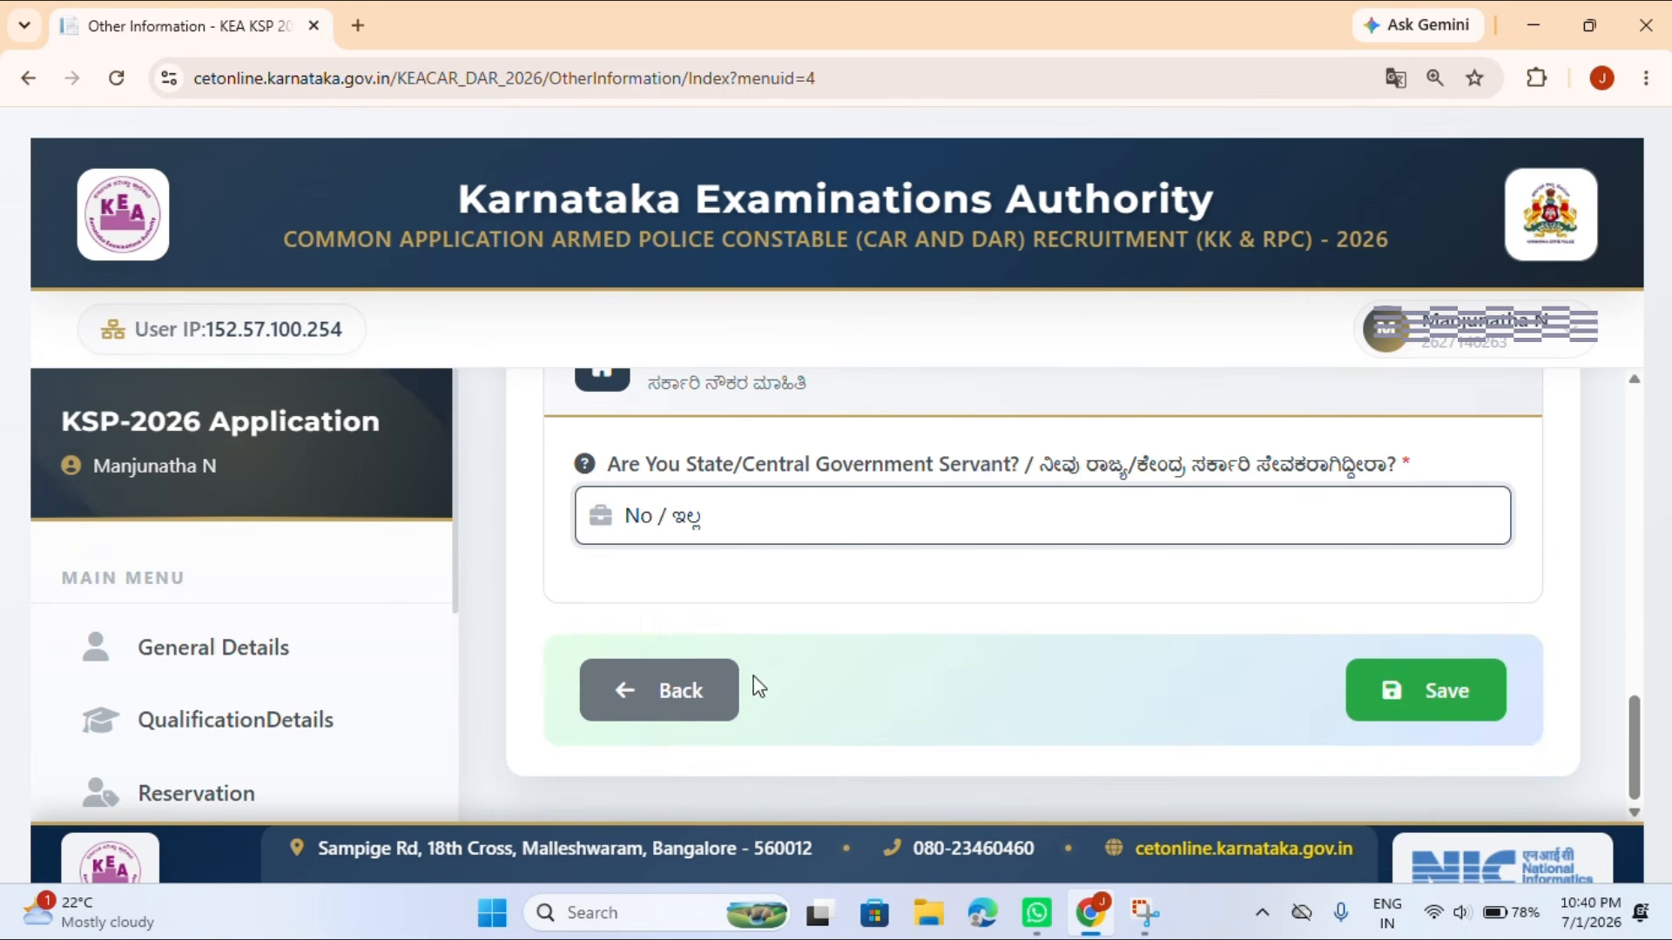
pyautogui.click(1417, 701)
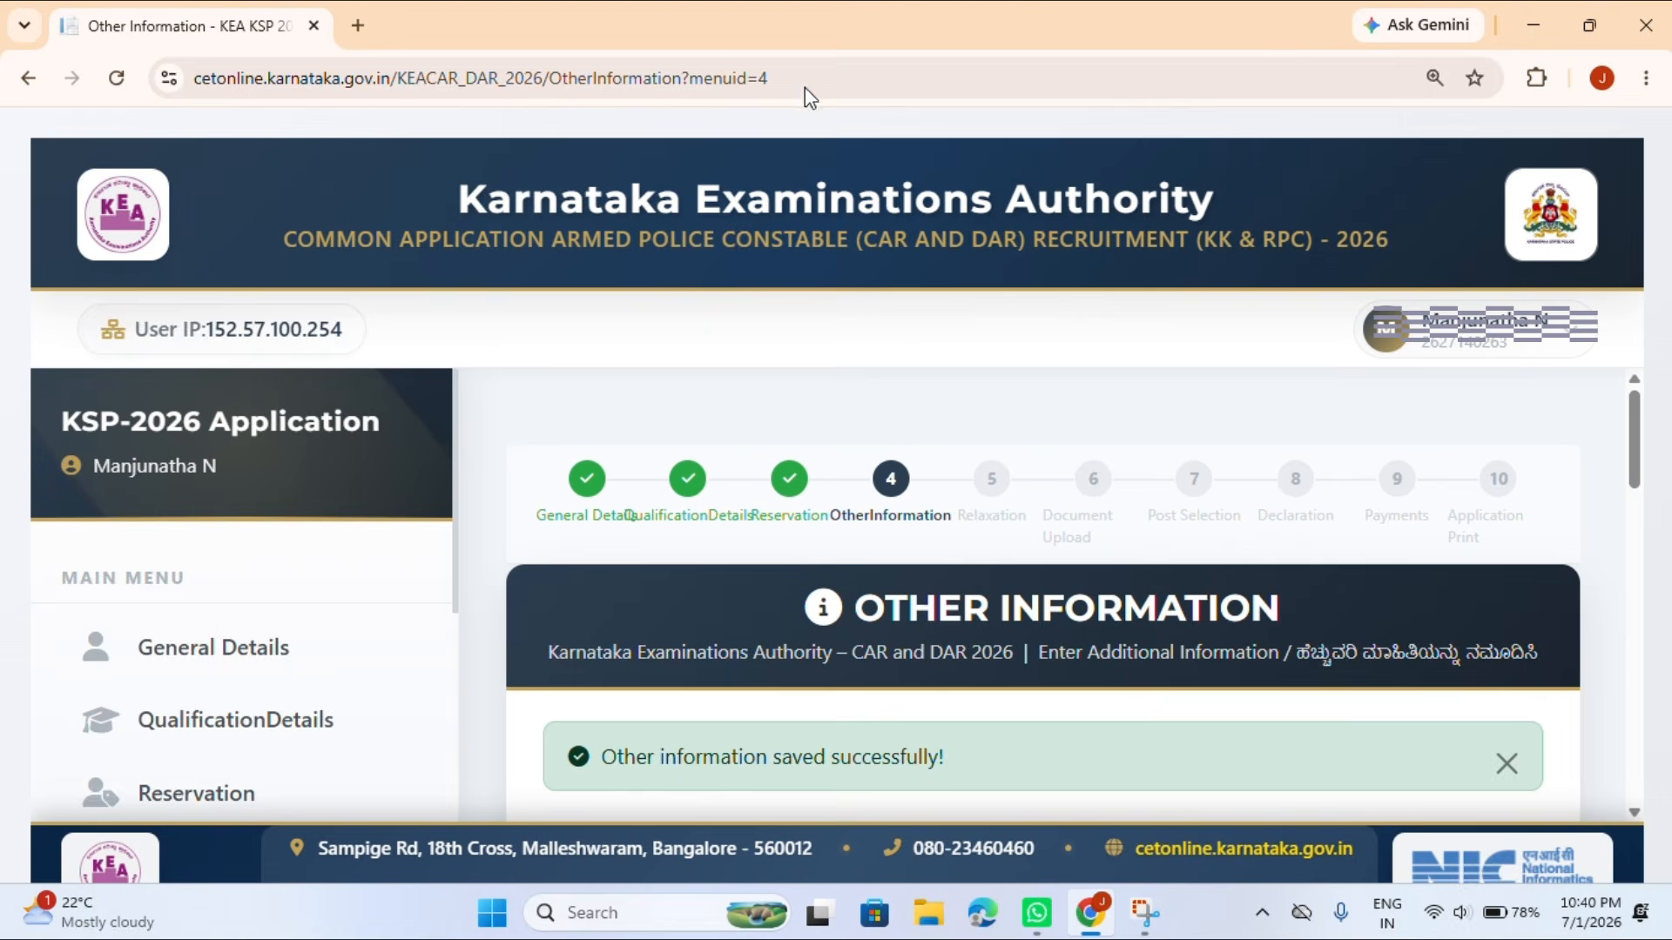
# Continue to the Age Relaxation and Kannada Exam Claims page and check the age relaxation category field.
pyautogui.scroll(-5, 1276, 588)
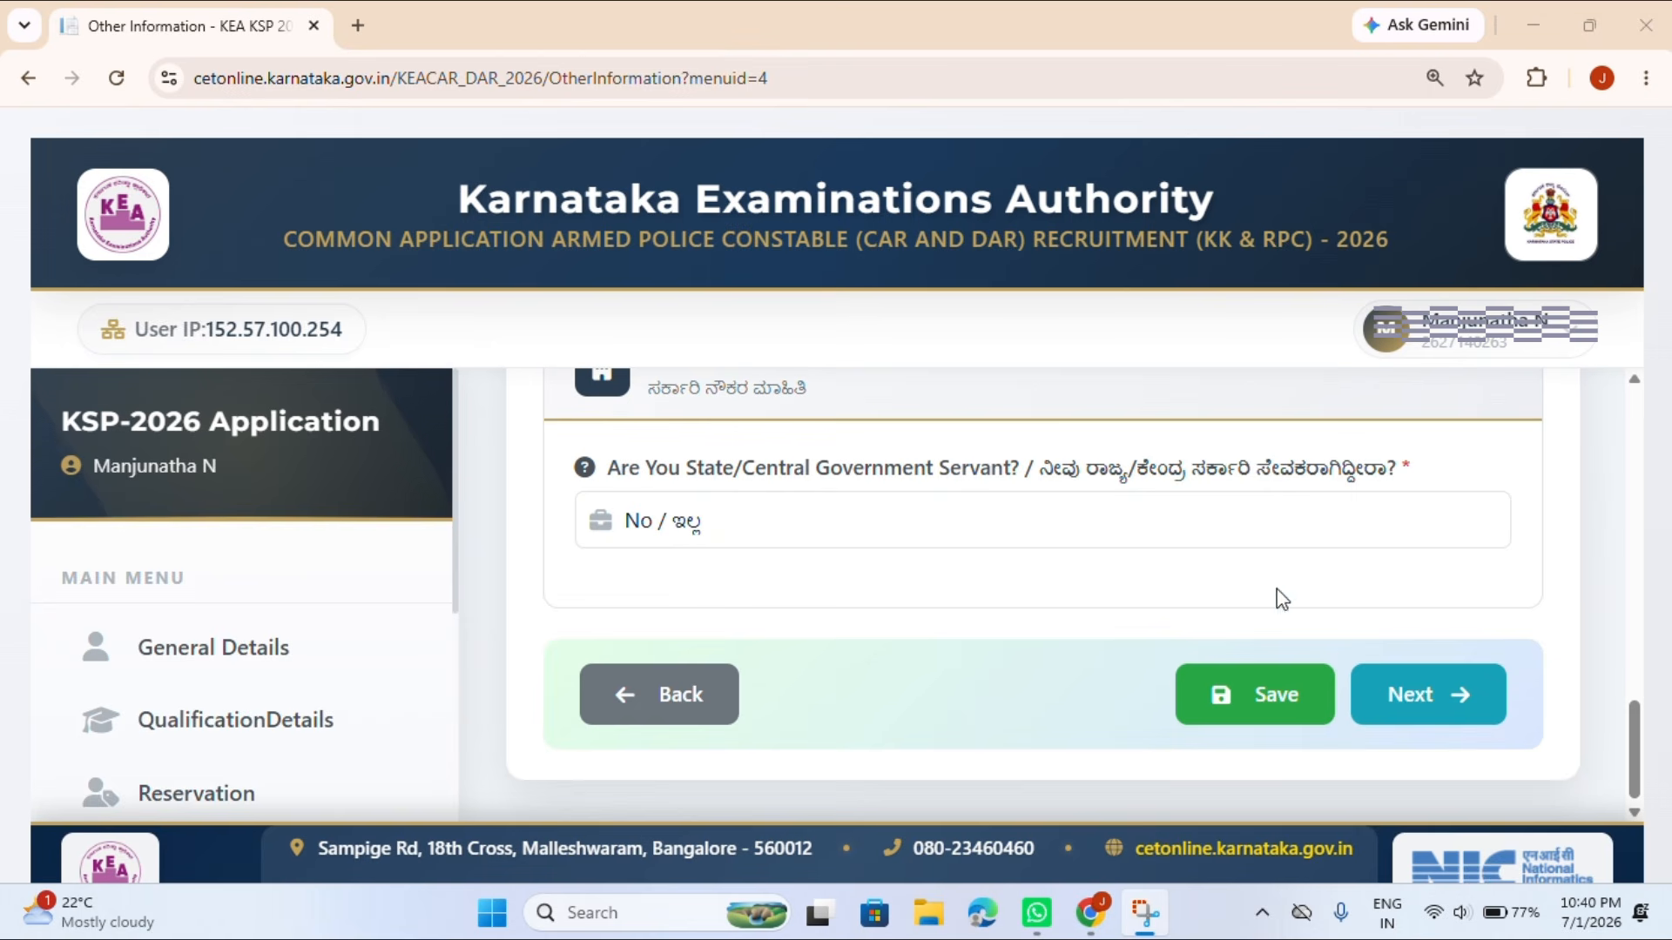
pyautogui.click(1441, 697)
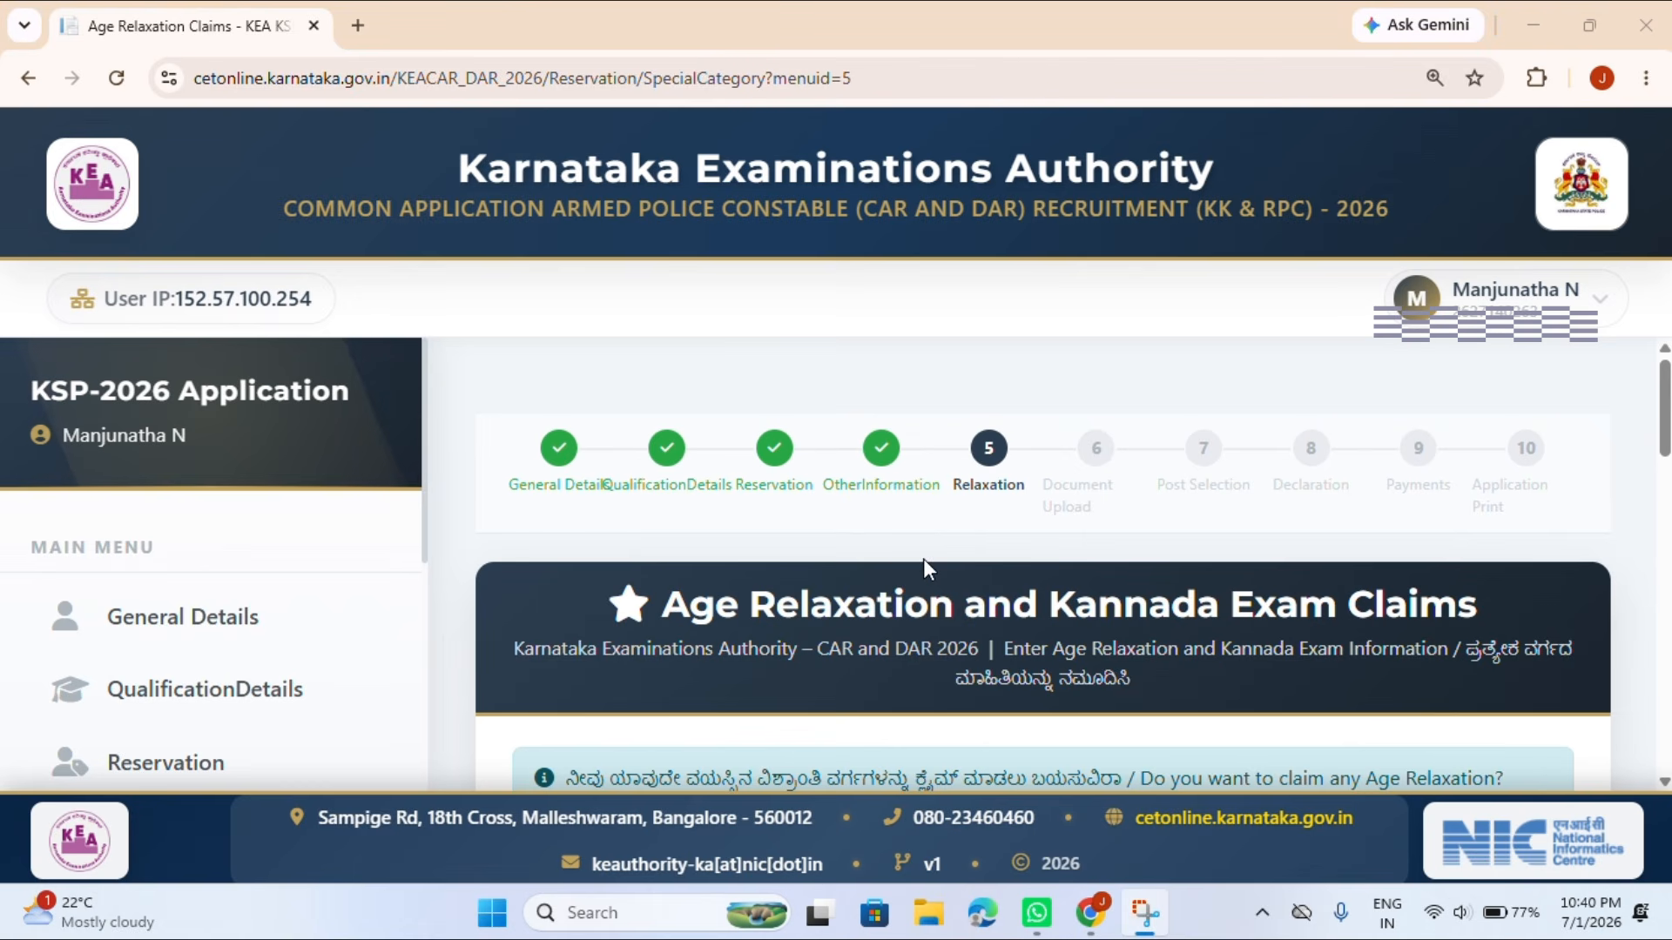
pyautogui.scroll(-3, 907, 545)
pyautogui.scroll(-3, 911, 554)
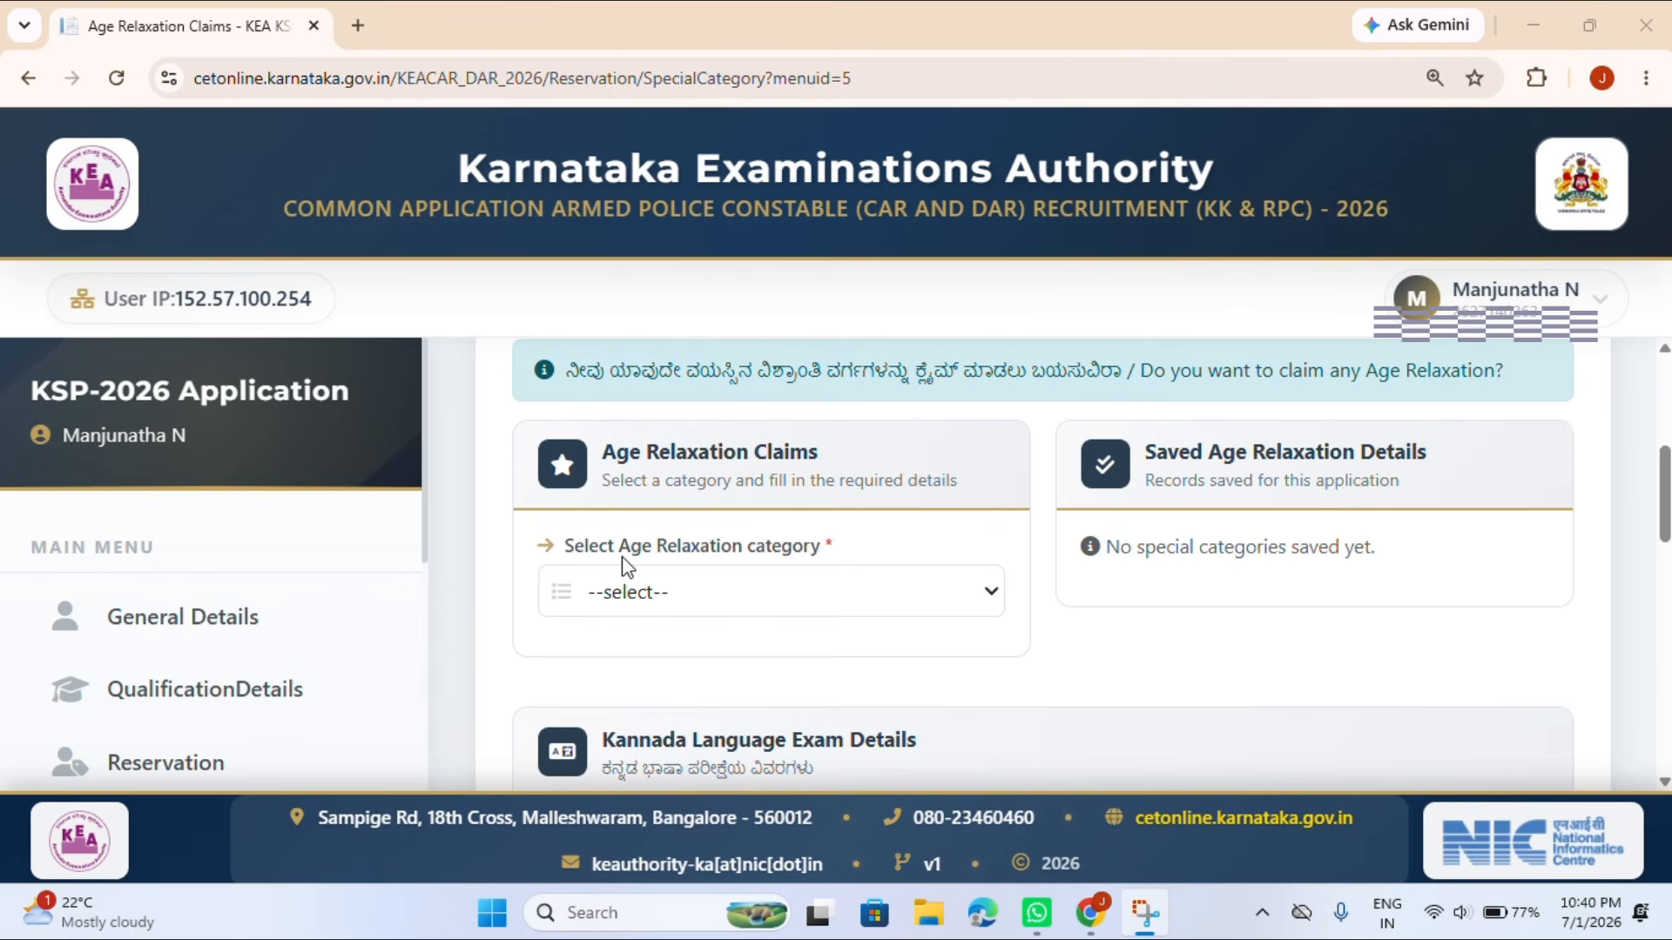
pyautogui.click(708, 593)
pyautogui.click(708, 592)
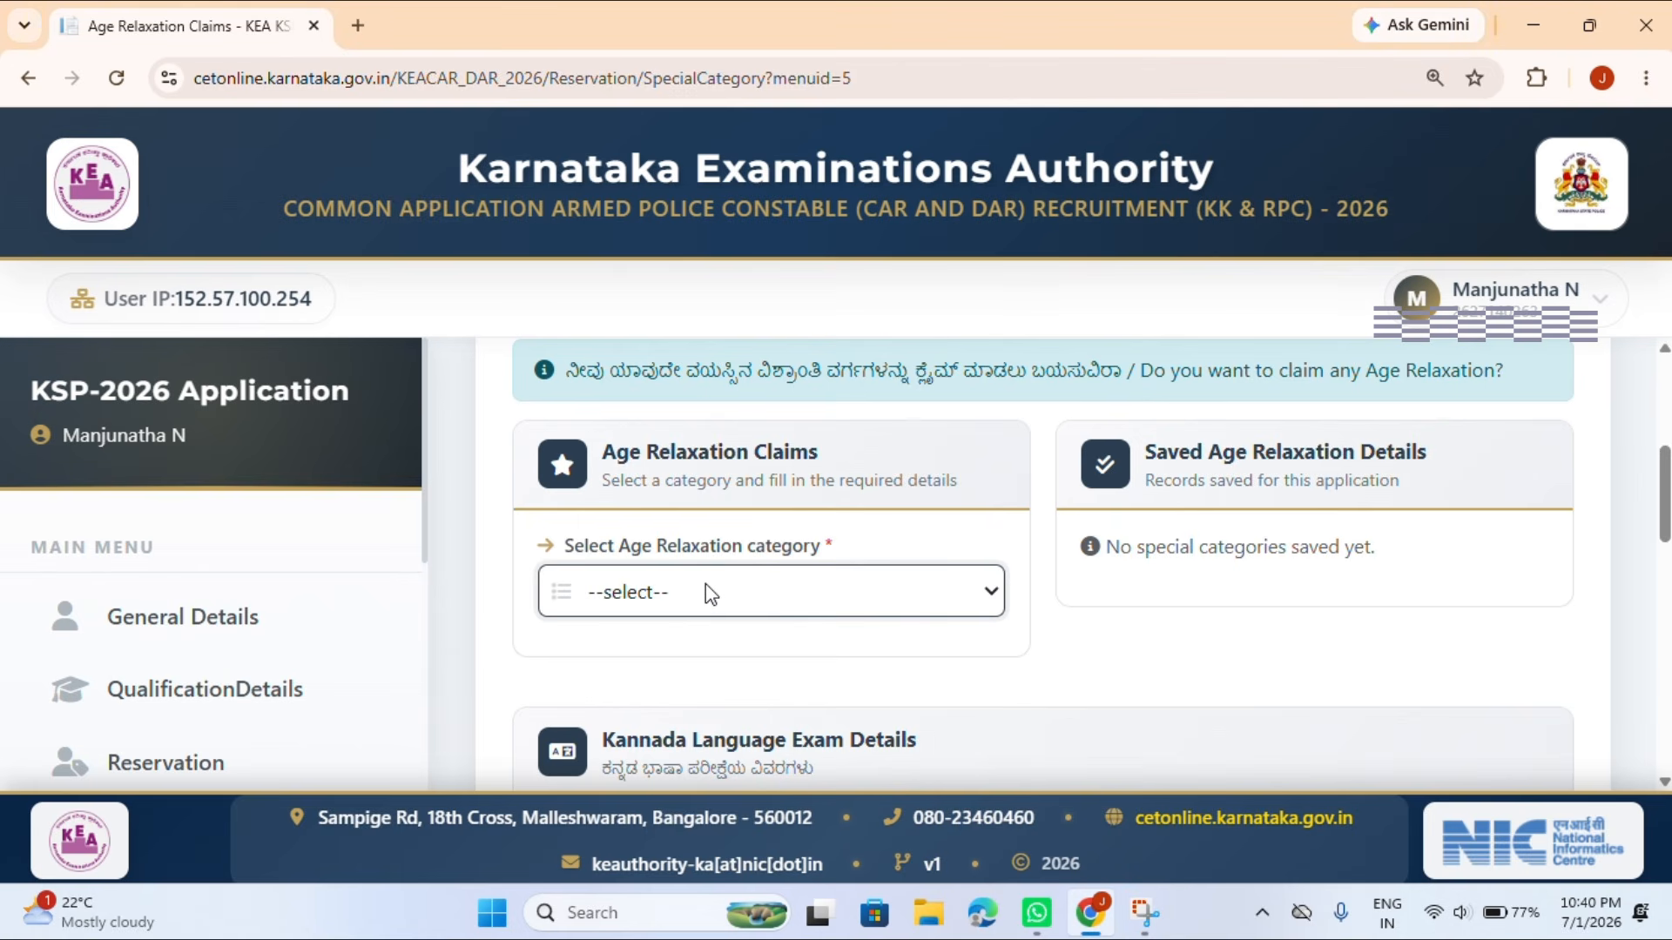
# Select 1st Language as the Kannada language level in the Kannada Language Exam Details section.
pyautogui.scroll(-3, 1164, 559)
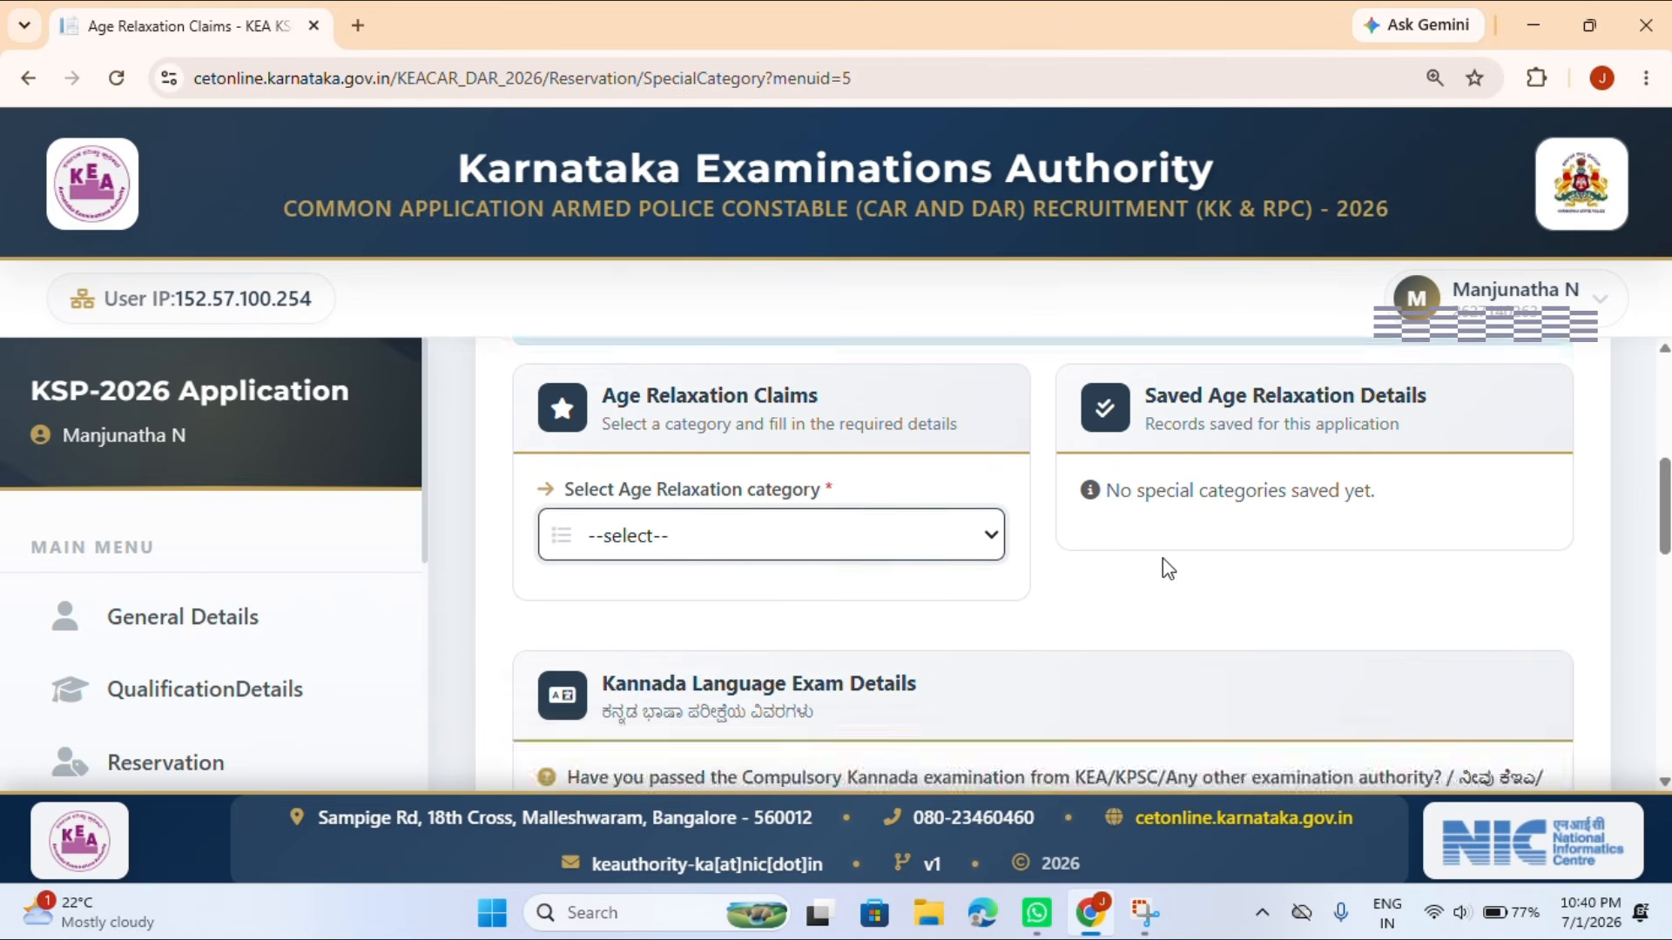
pyautogui.scroll(-3, 1167, 562)
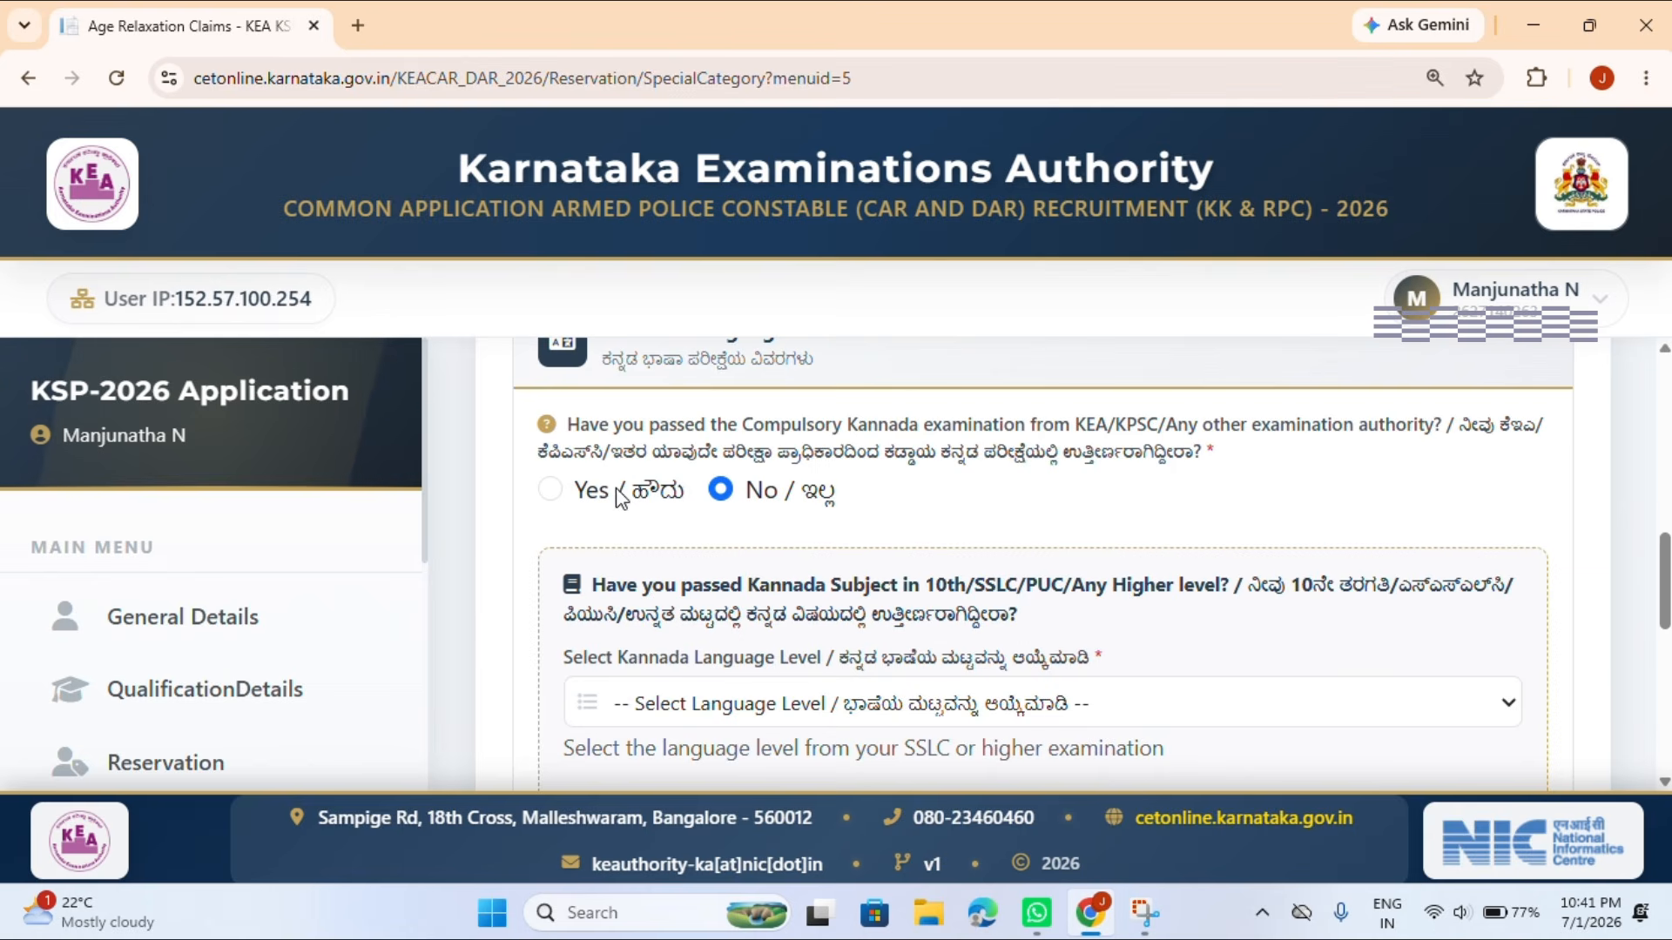
pyautogui.scroll(-2, 676, 499)
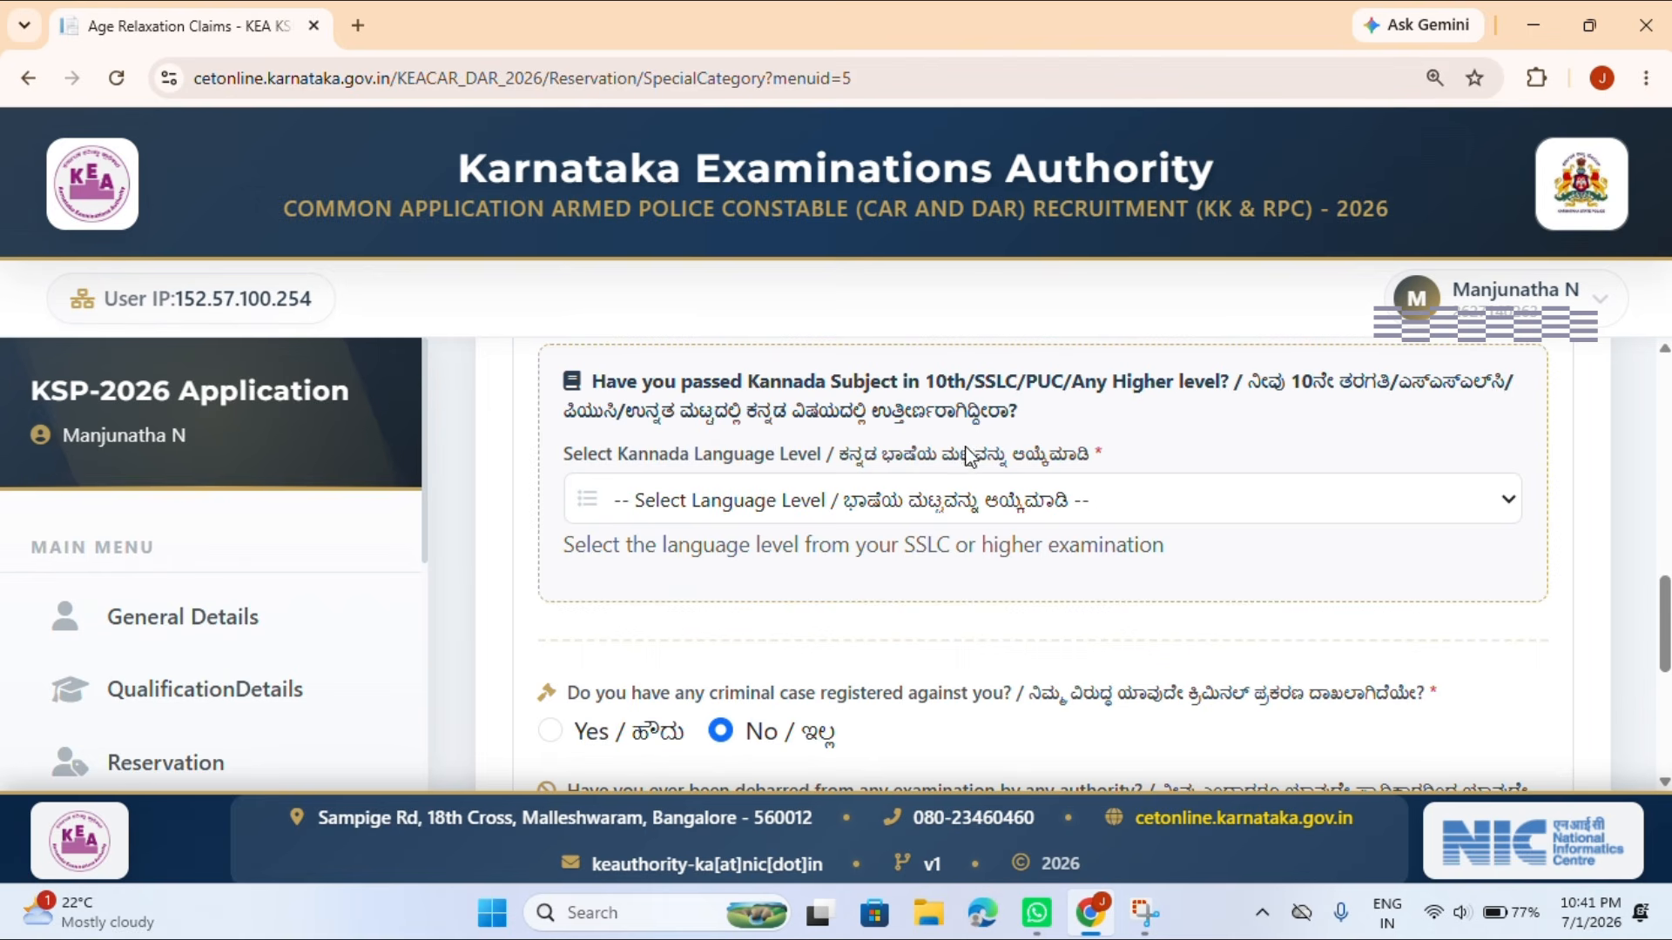
pyautogui.click(964, 504)
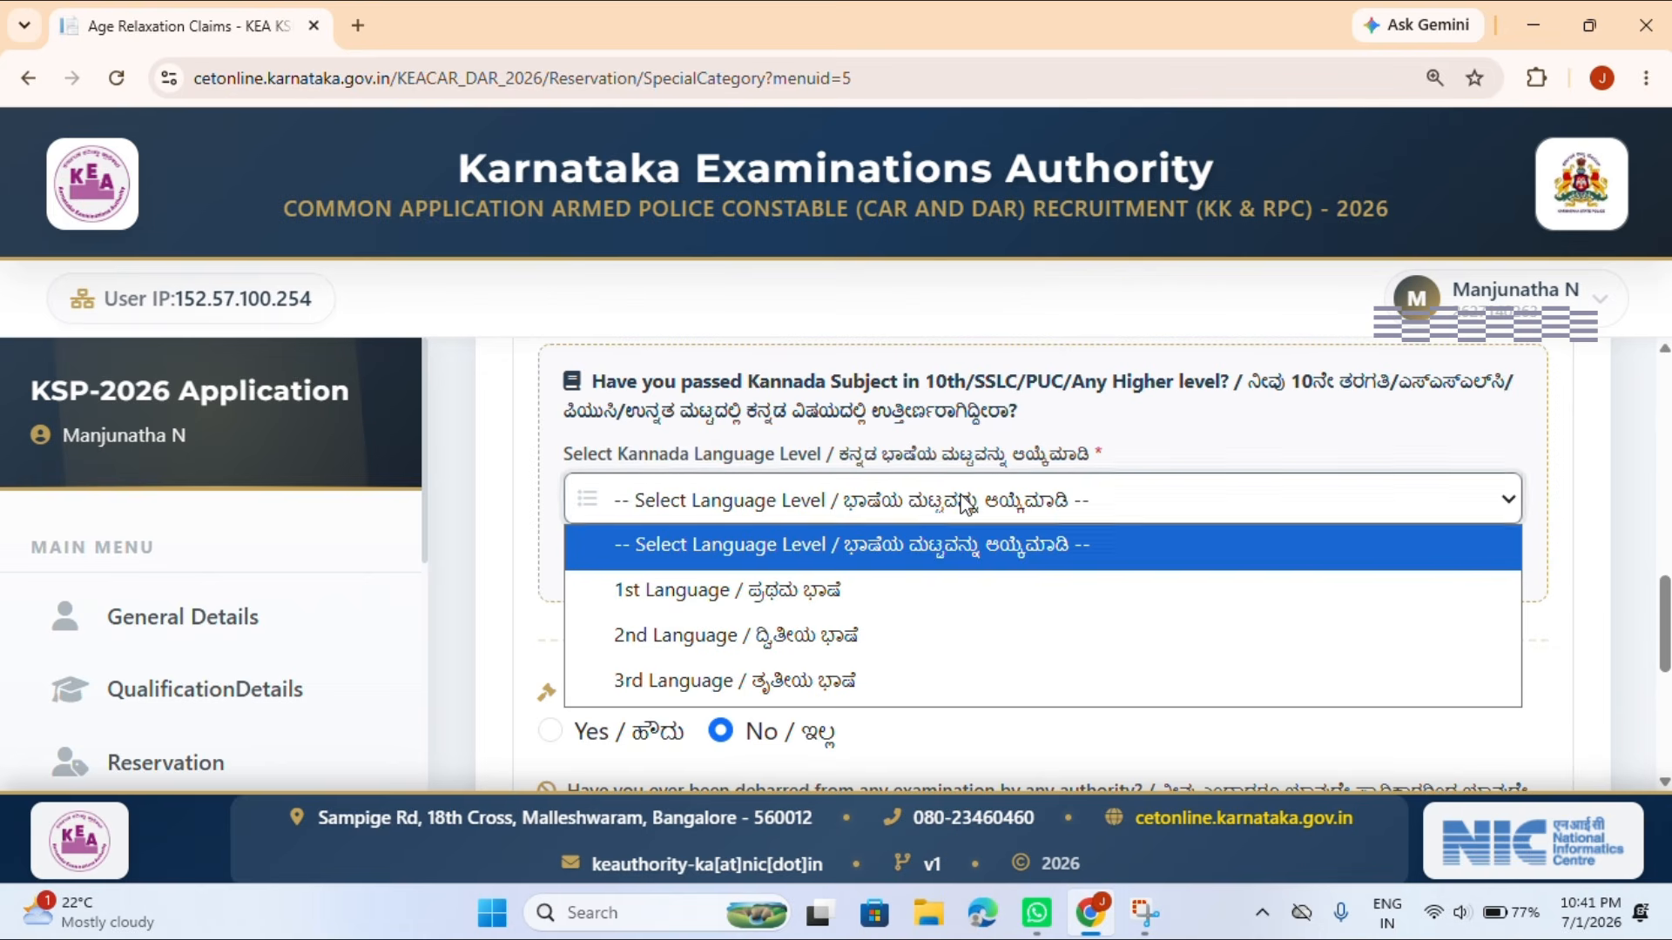
pyautogui.click(799, 586)
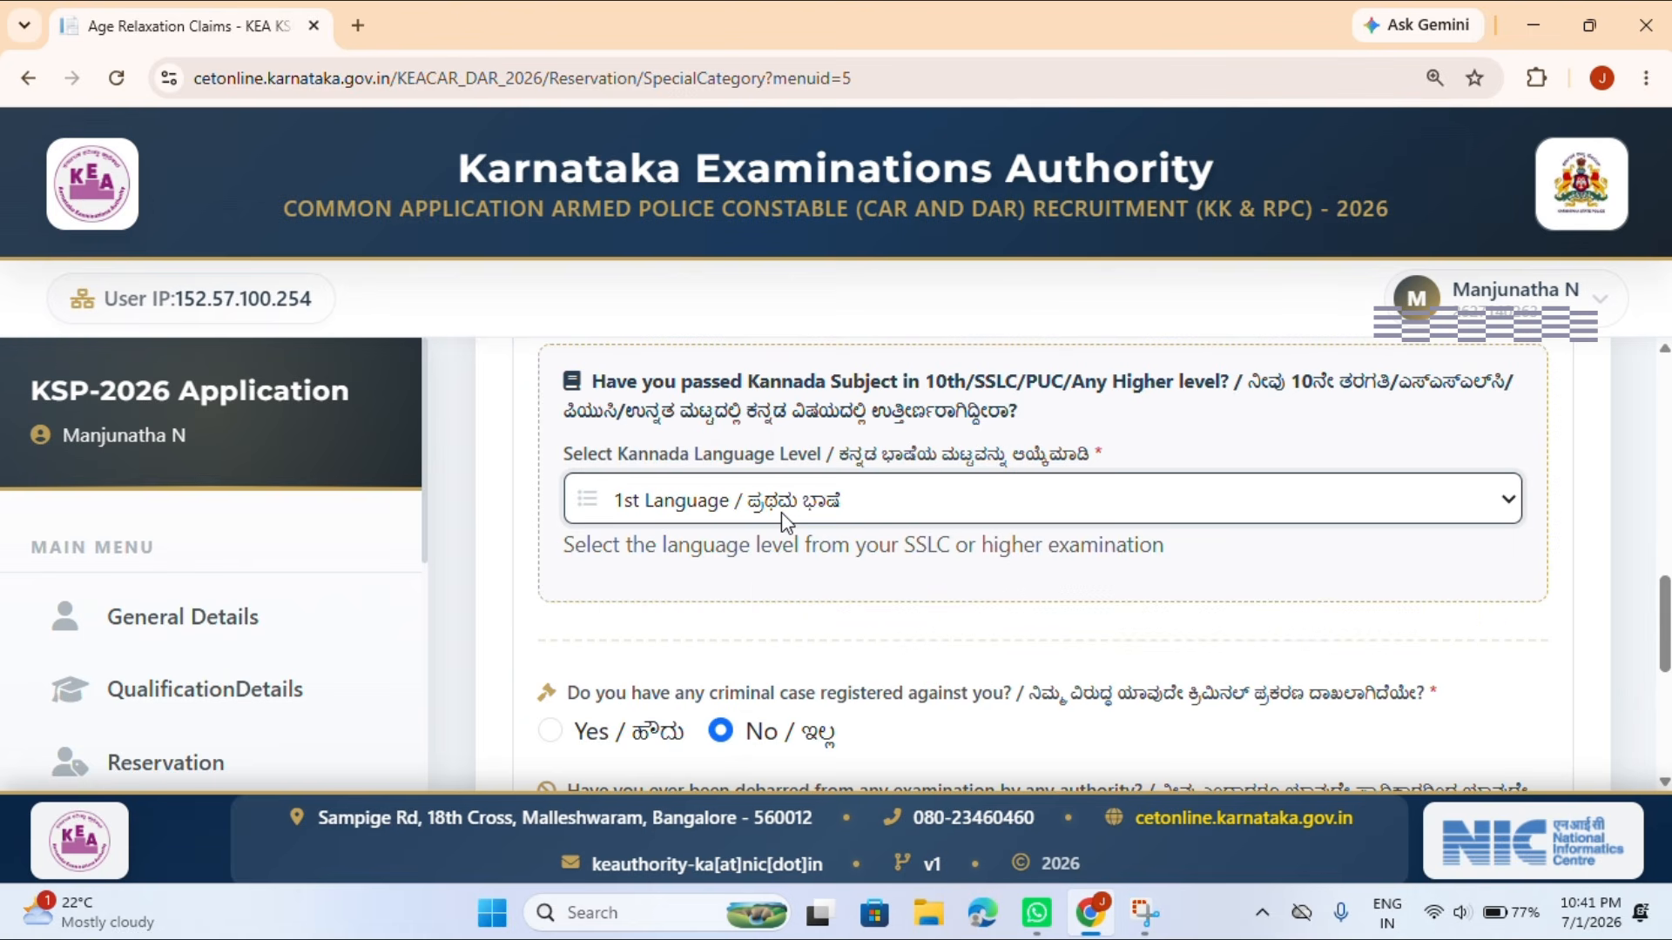
# Answer No to having a criminal case and to being debarred from examinations, and save the Kannada details.
pyautogui.scroll(-2, 781, 512)
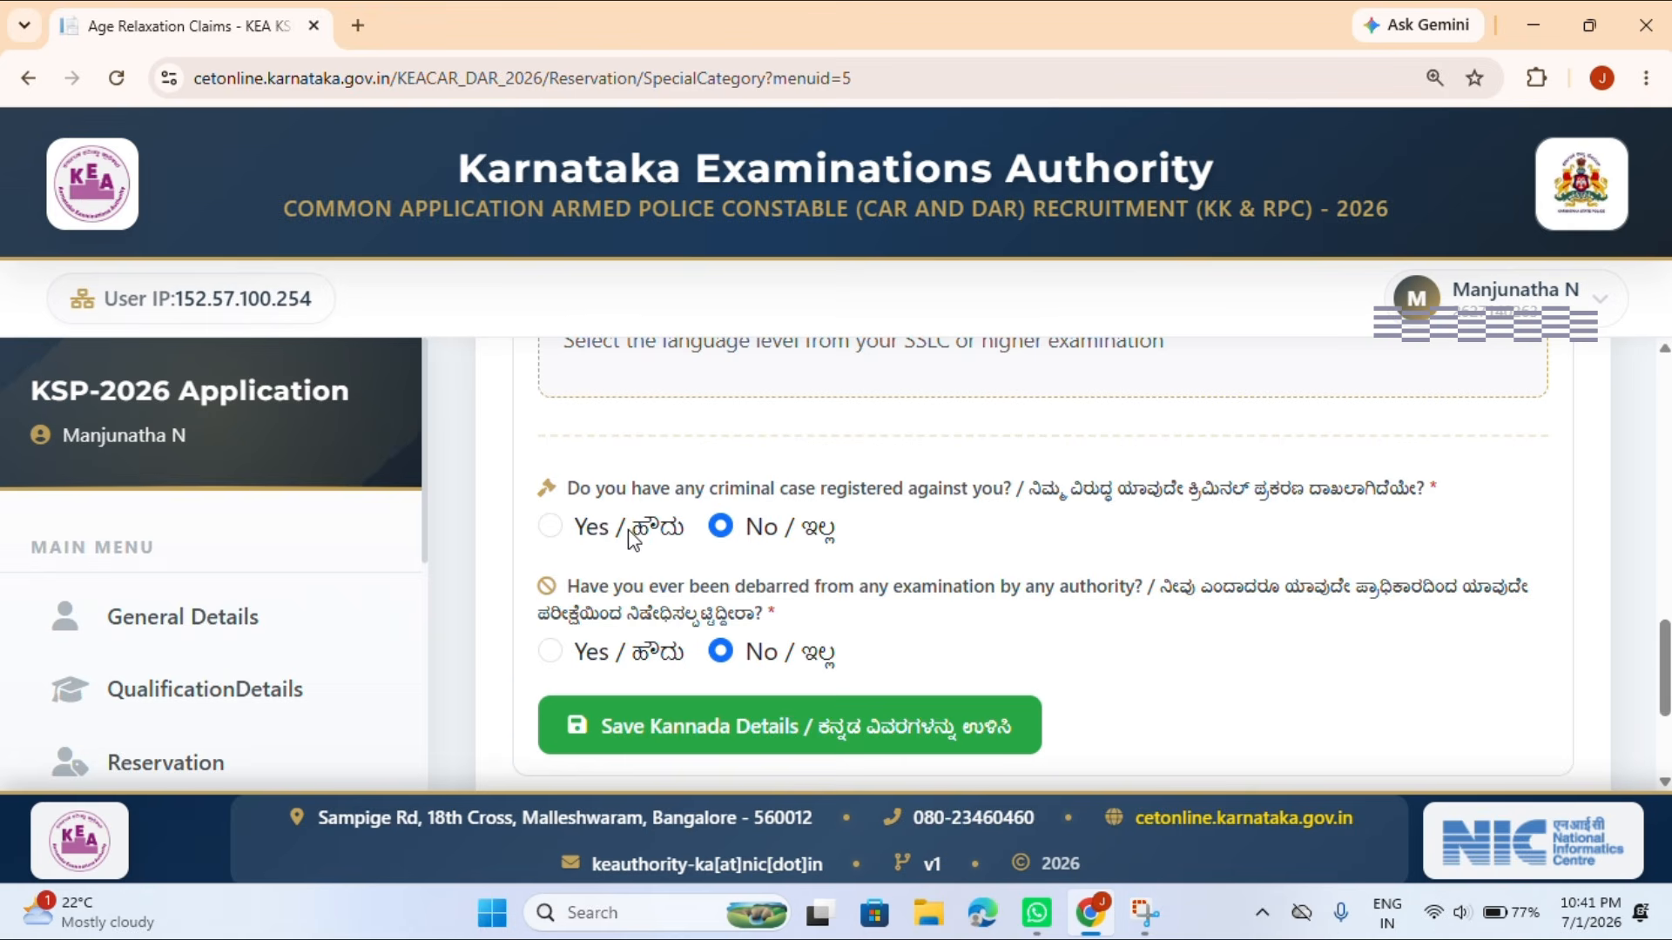
pyautogui.click(721, 528)
pyautogui.scroll(-2, 879, 635)
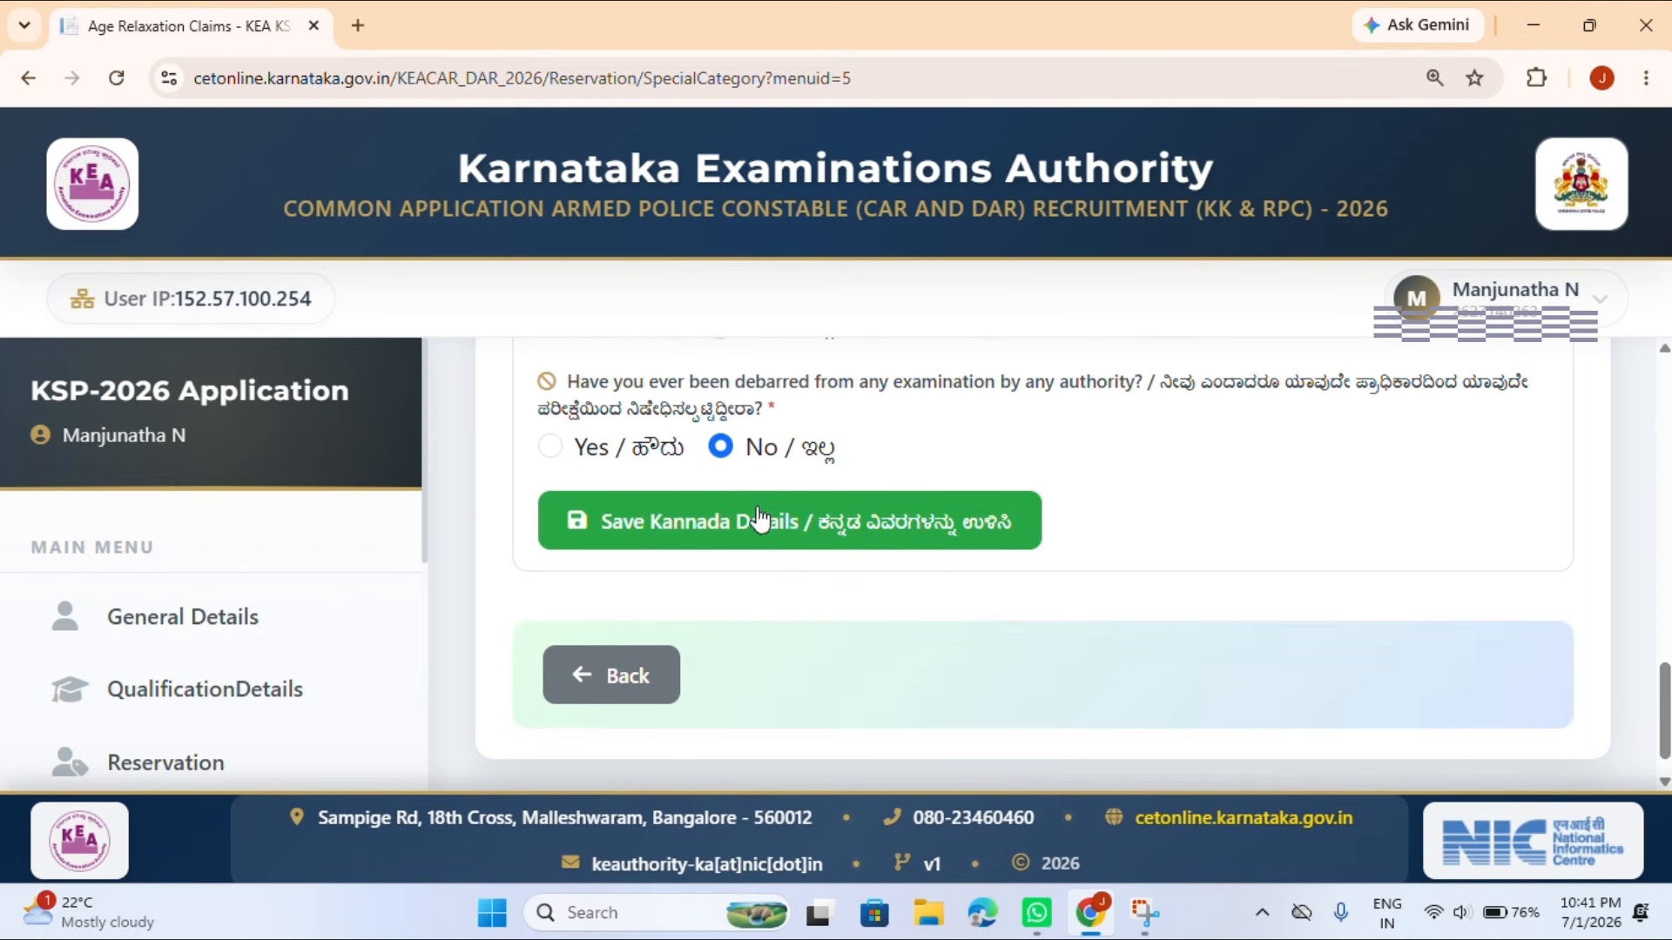
pyautogui.click(728, 453)
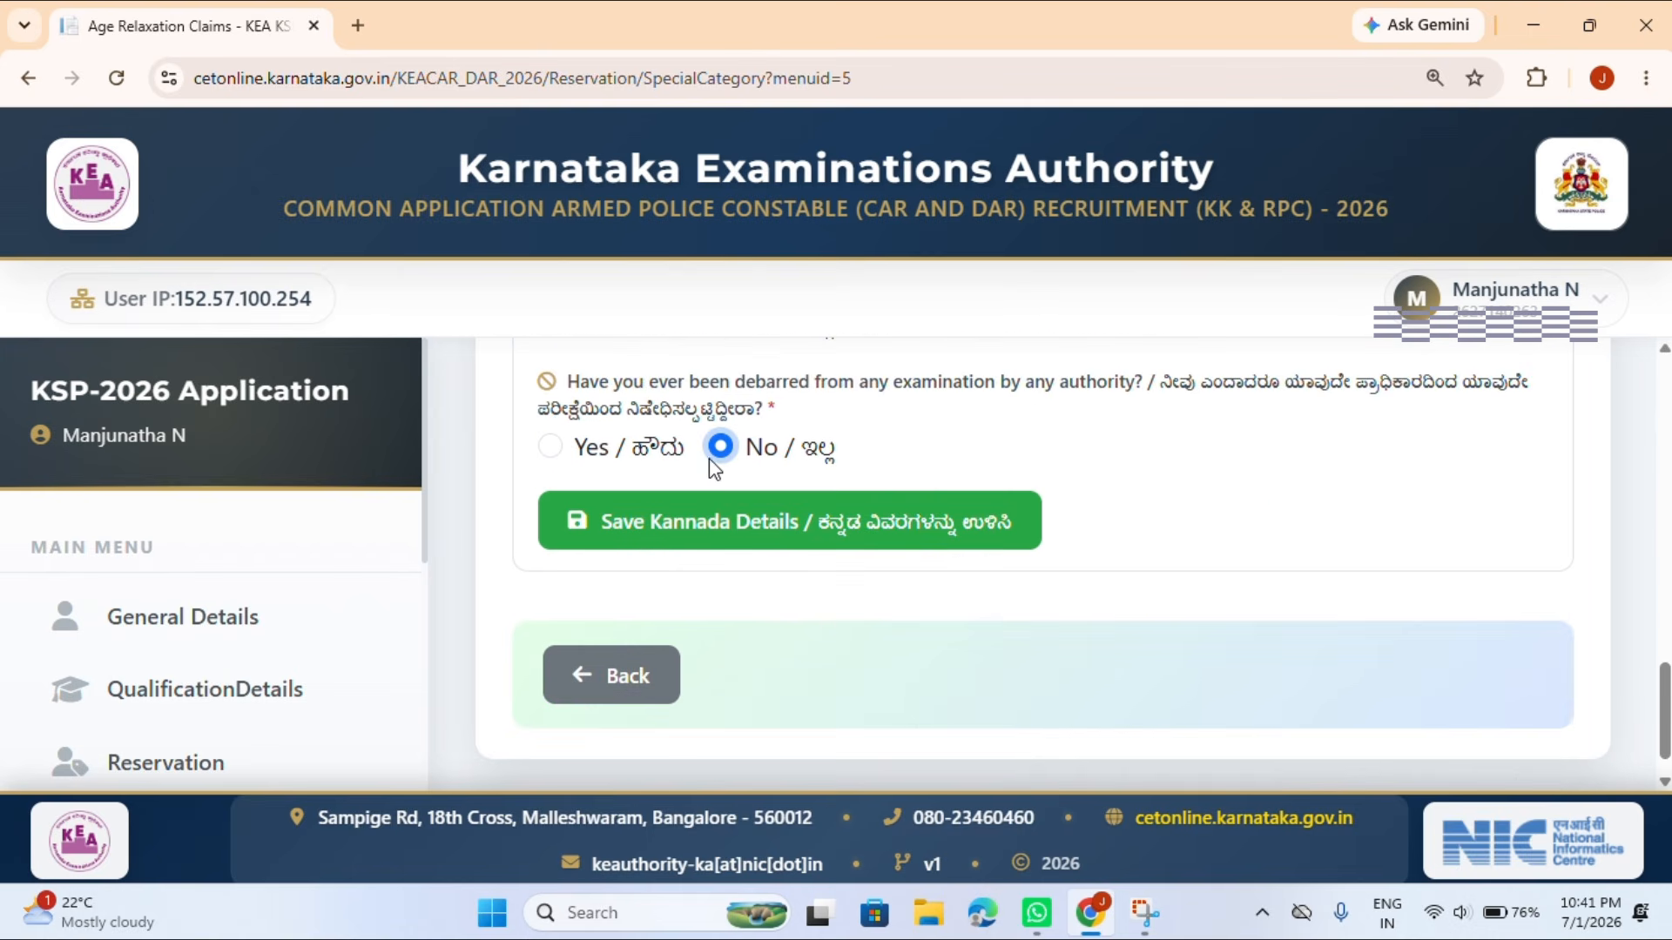
pyautogui.click(737, 524)
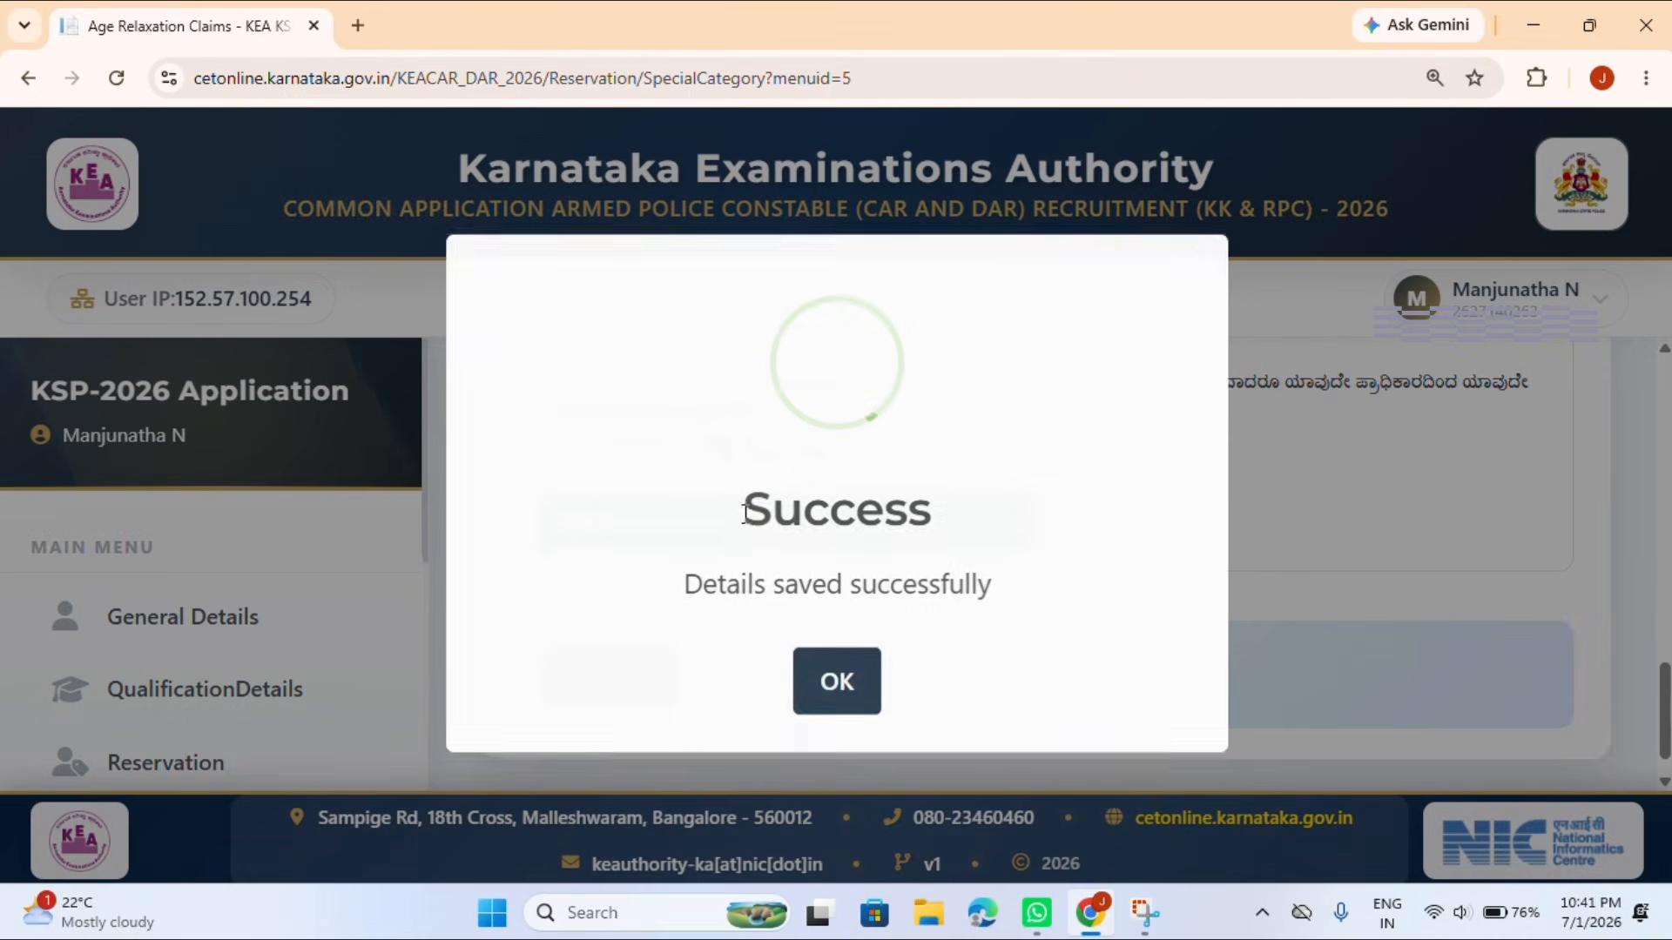
pyautogui.click(835, 684)
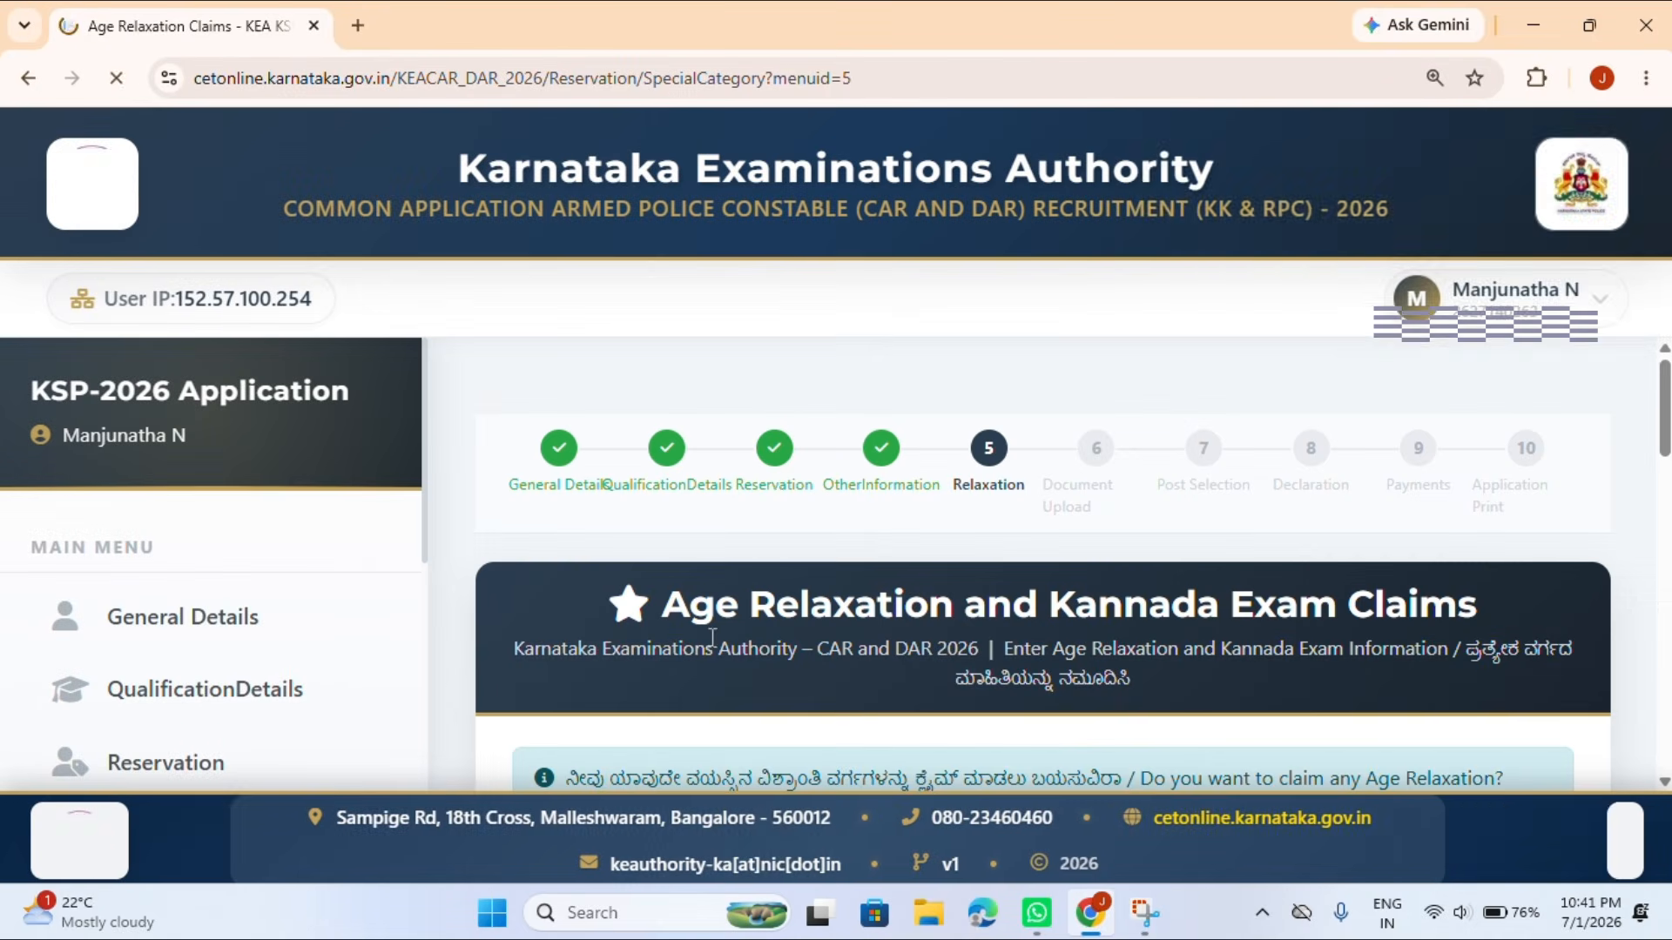
# Continue from the Age Relaxation and Kannada Exam Claims page to the Document Upload page.
pyautogui.scroll(-5, 780, 485)
pyautogui.scroll(-5, 793, 488)
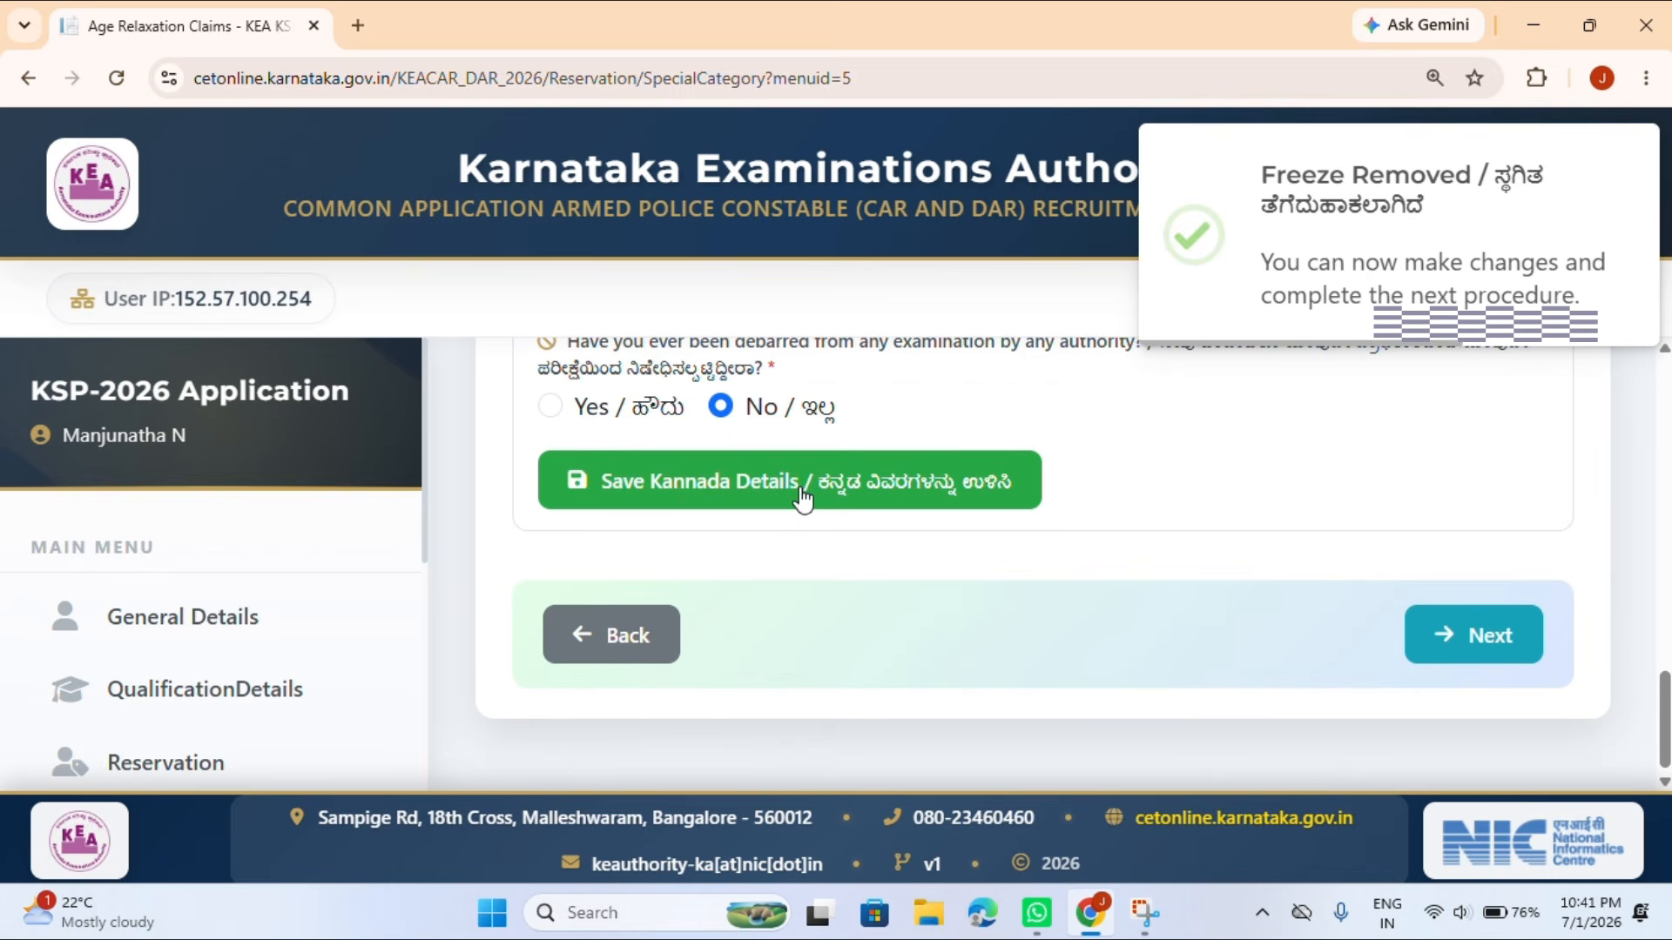
pyautogui.click(1474, 624)
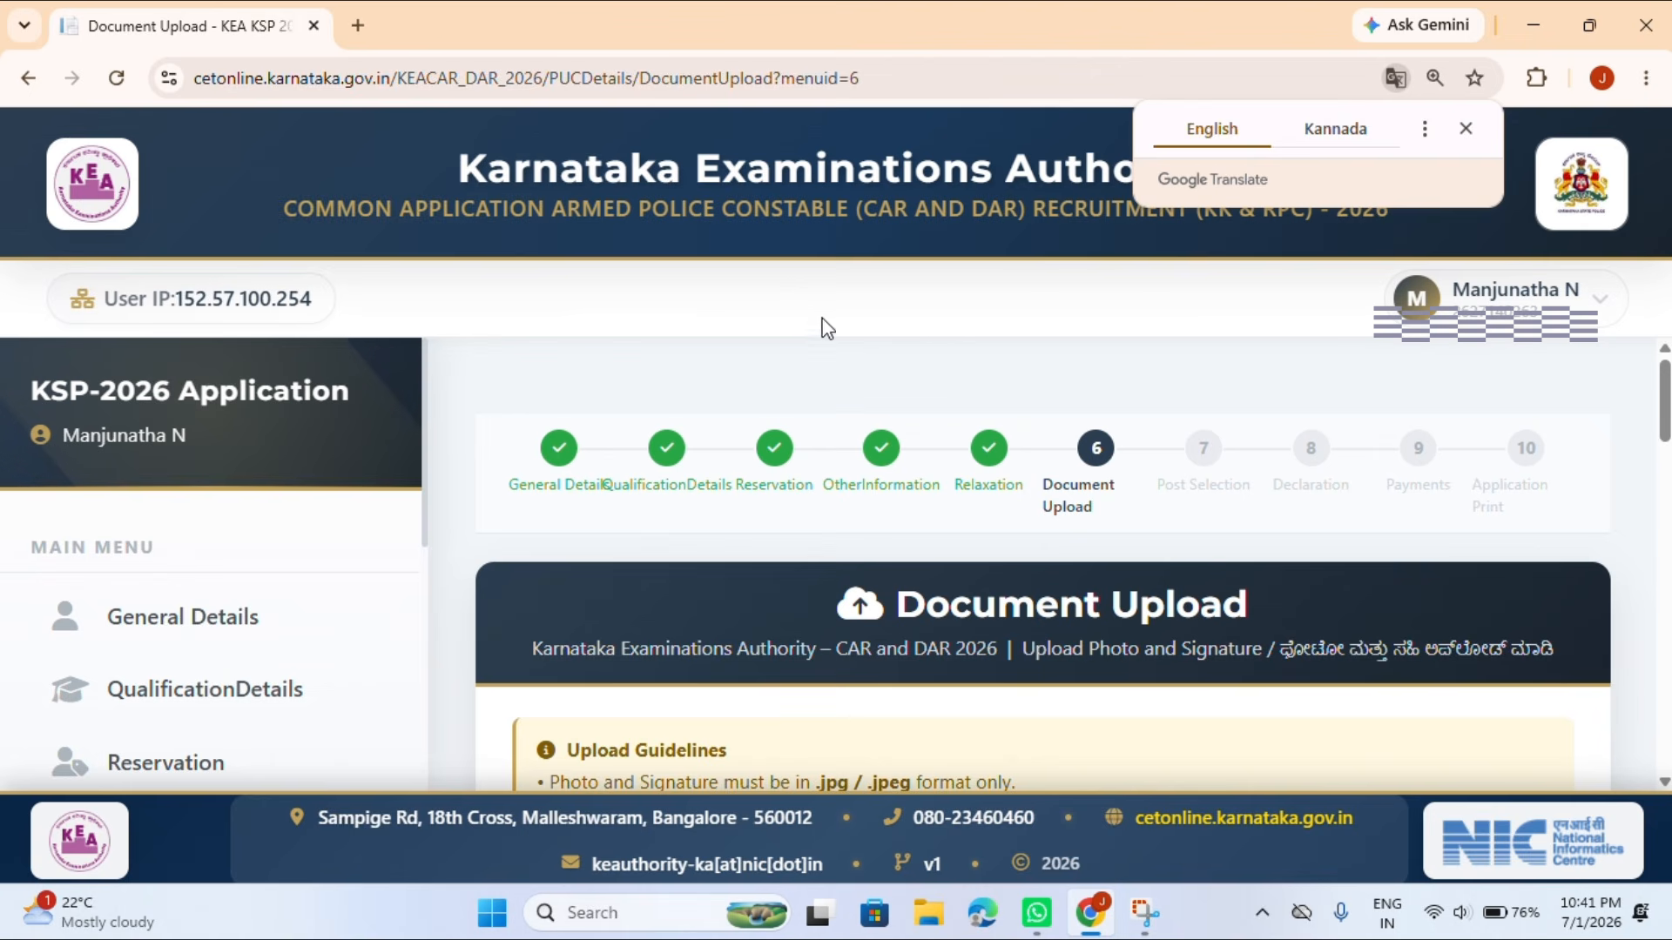
# Examine the upload guidelines and the photo, signature and left-hand thumb impression upload sections.
pyautogui.scroll(-2, 880, 481)
pyautogui.scroll(2, 881, 496)
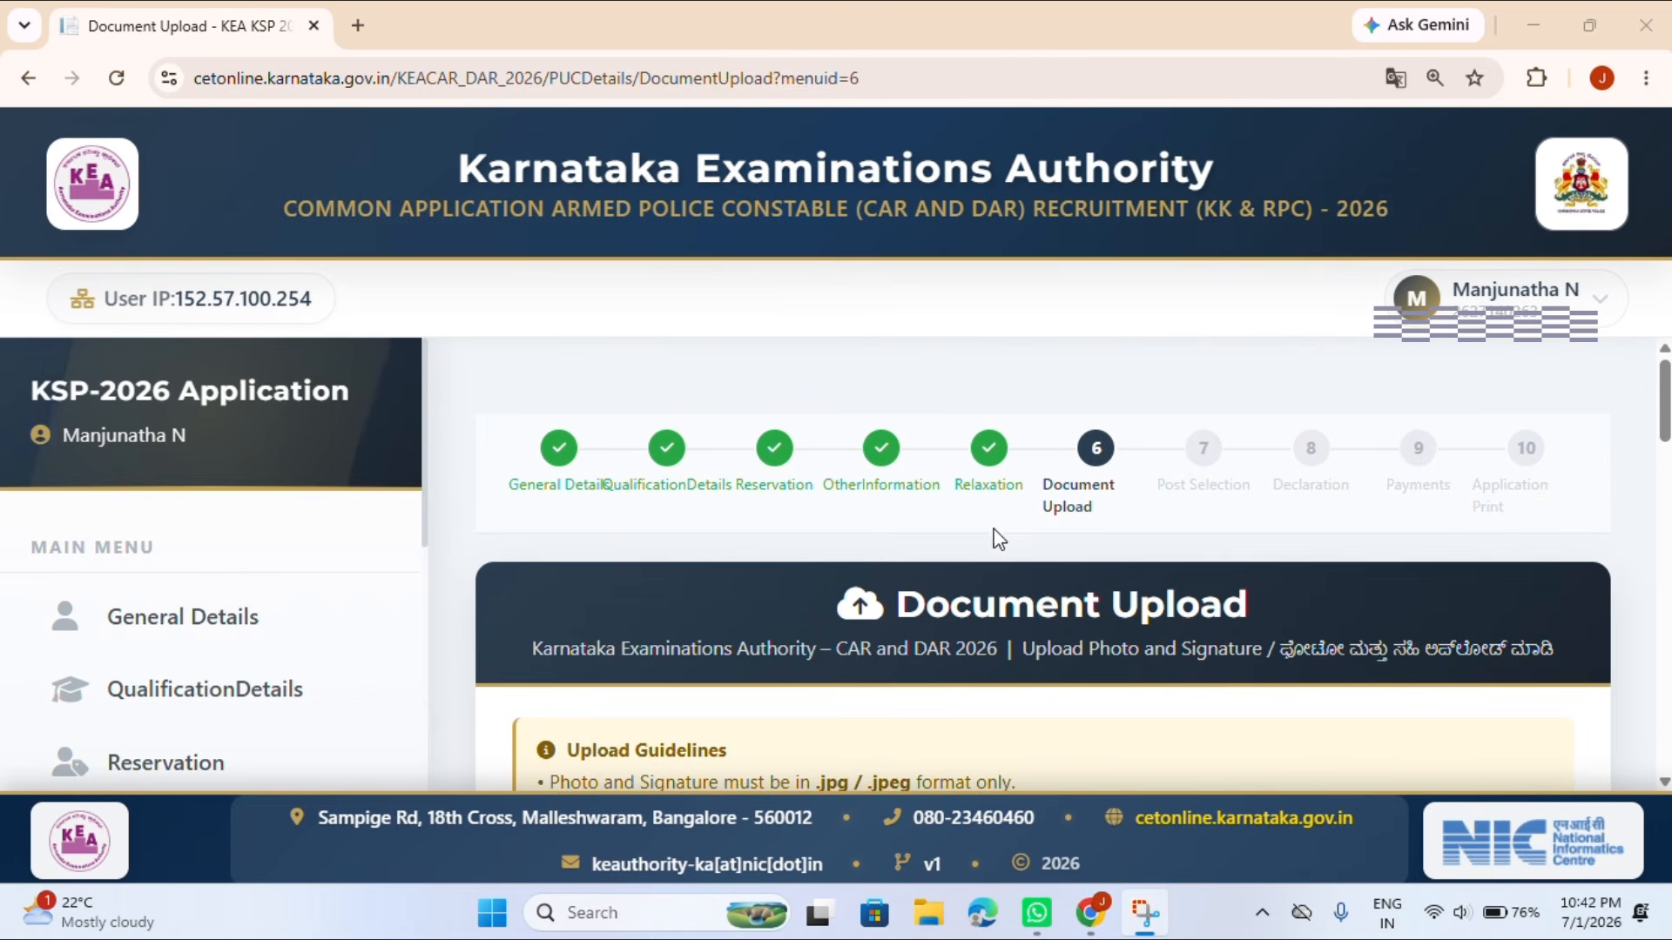
pyautogui.scroll(-4, 999, 539)
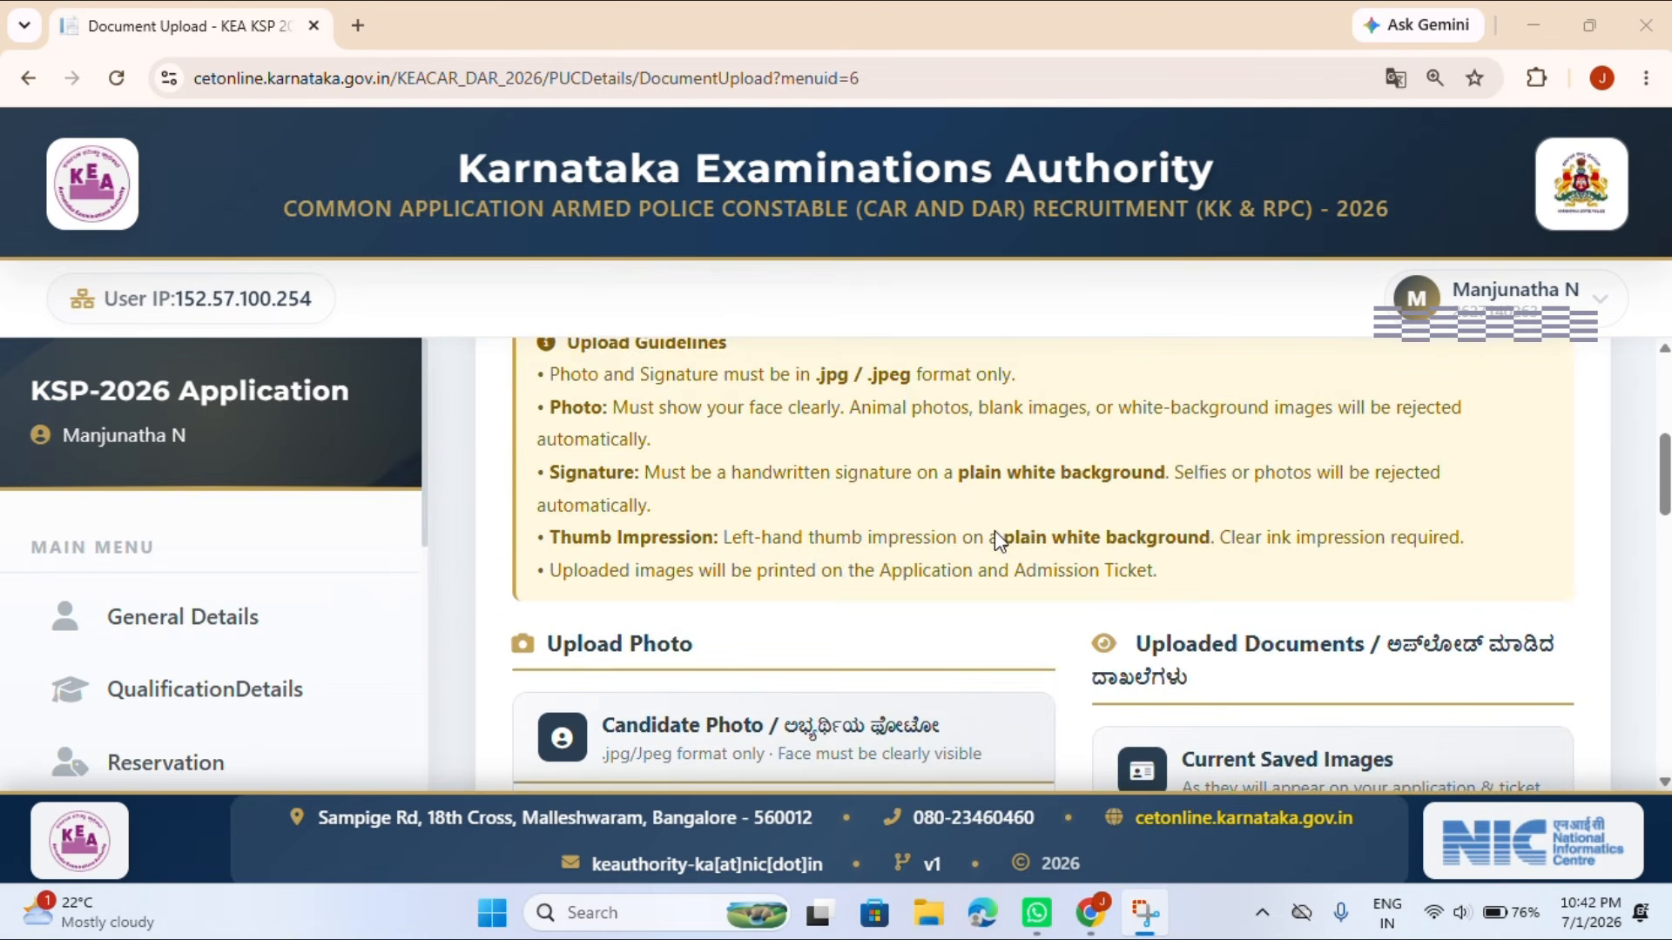
pyautogui.scroll(-4, 994, 537)
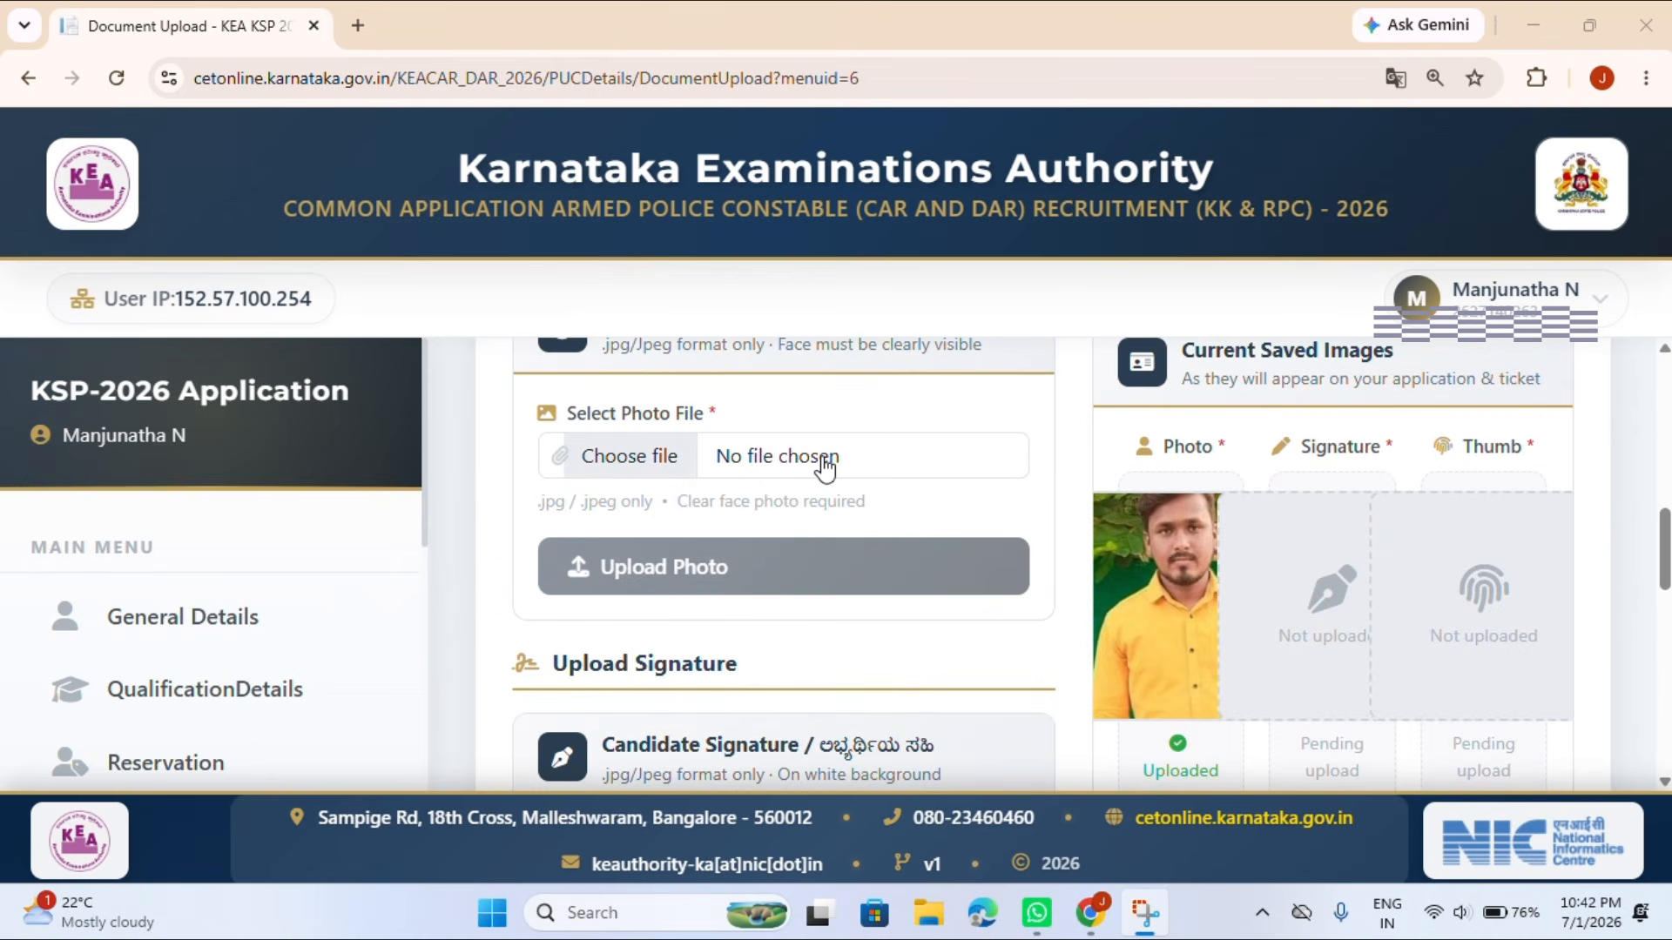
pyautogui.scroll(2, 1073, 576)
pyautogui.scroll(-2, 1073, 577)
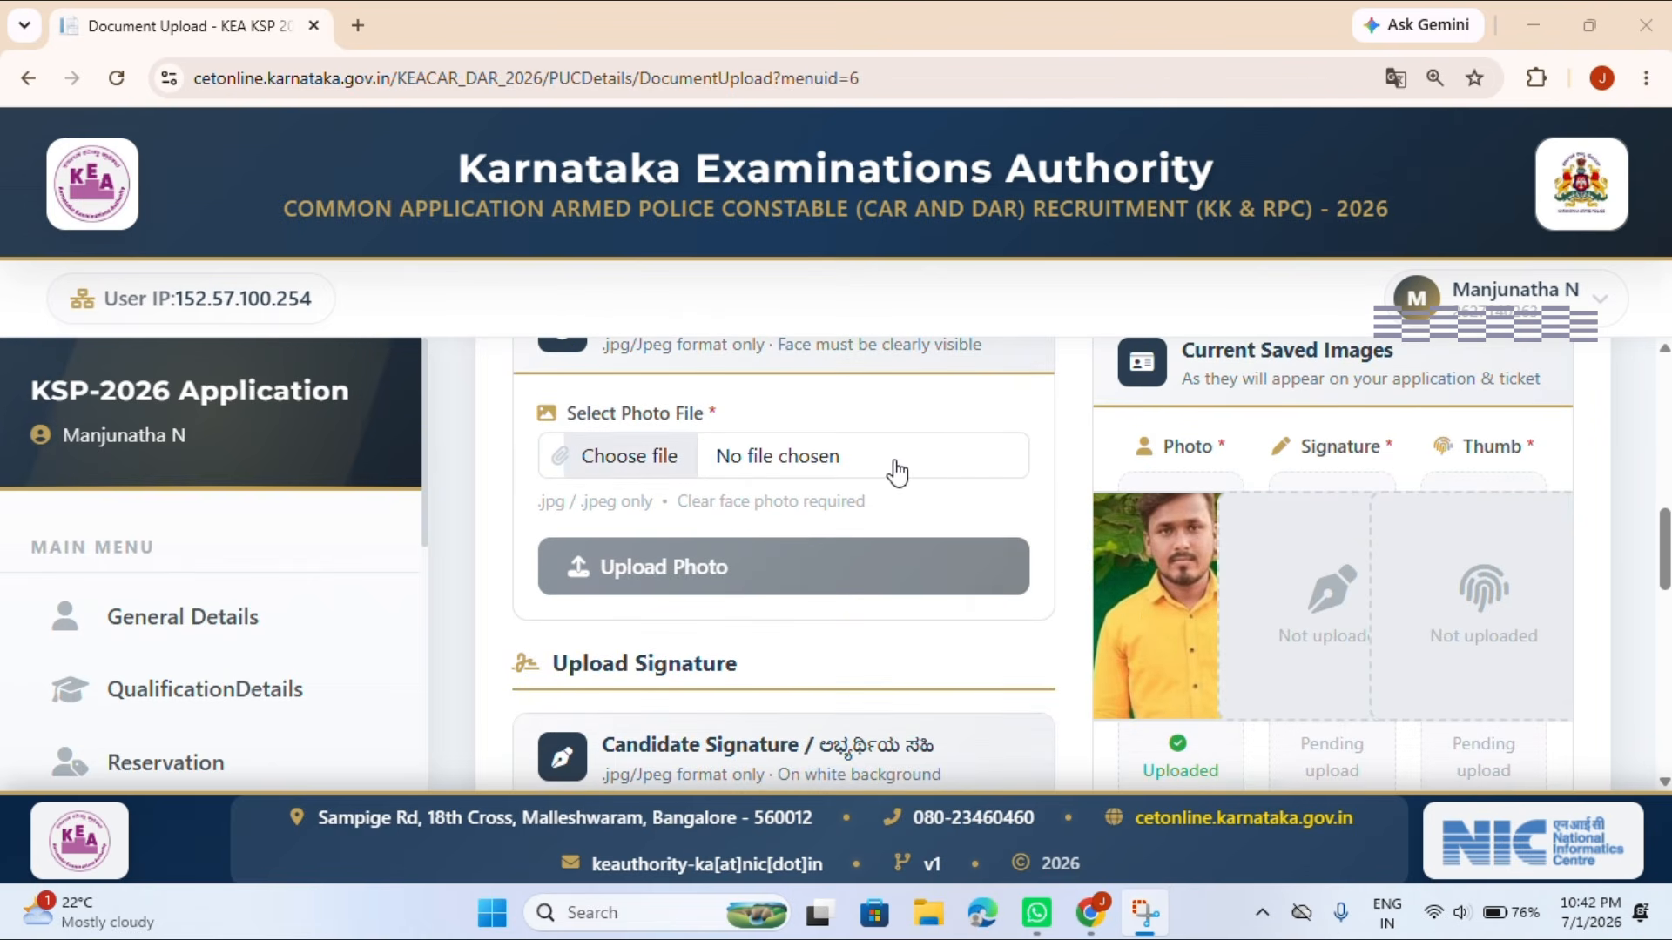
pyautogui.scroll(-2, 1195, 573)
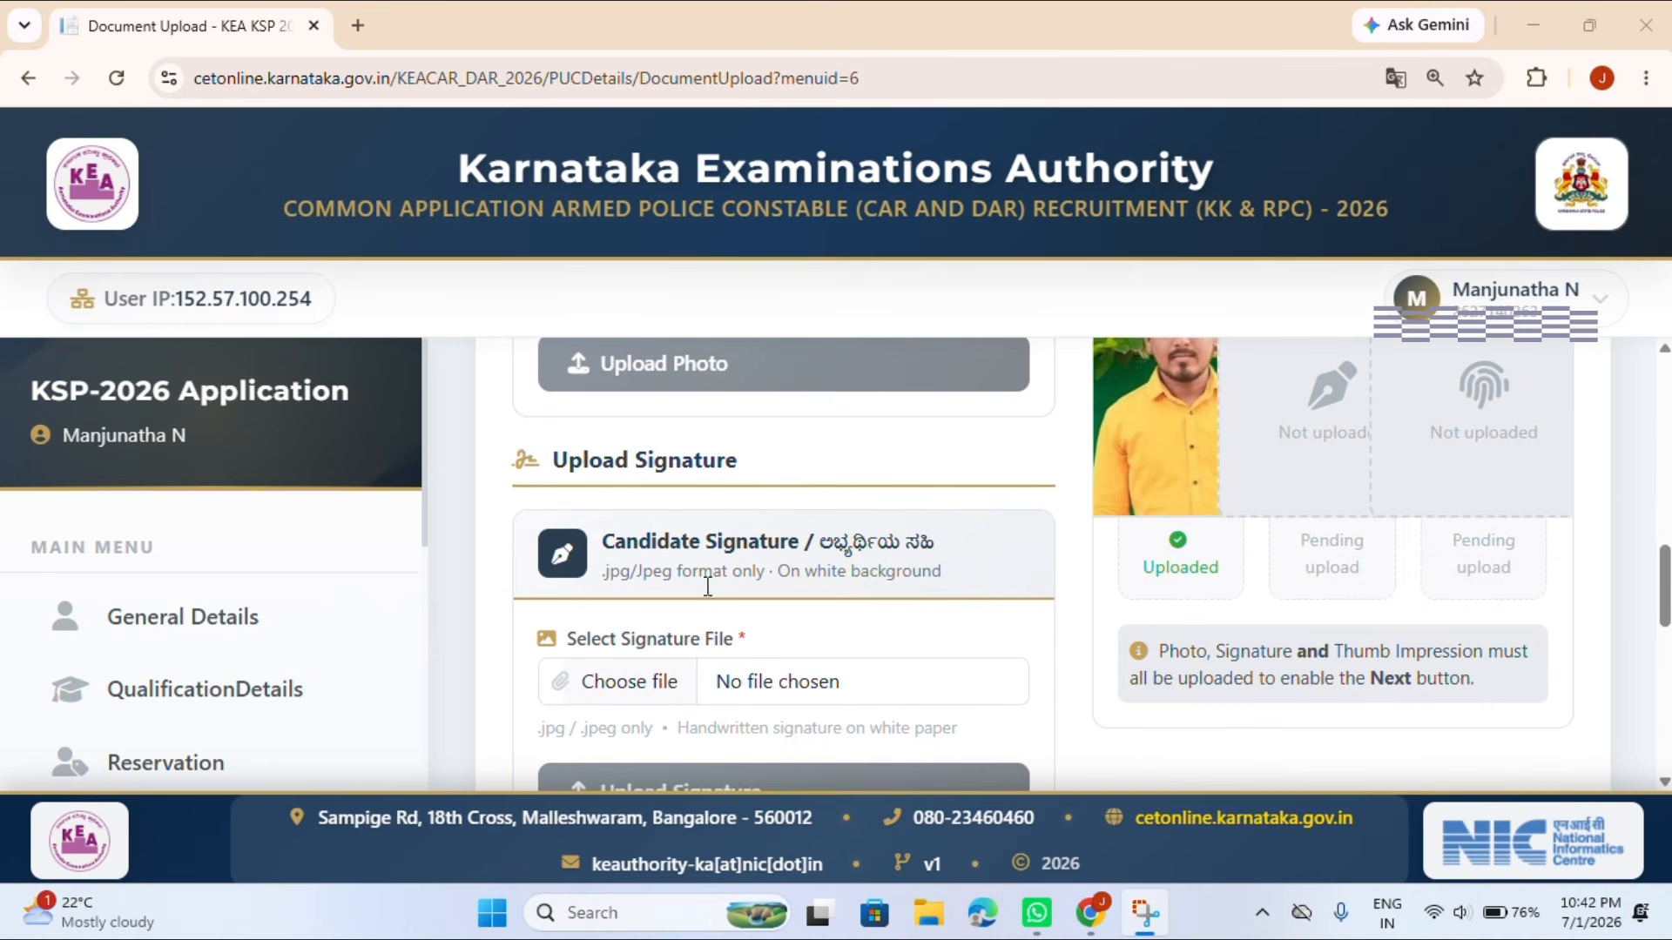
pyautogui.scroll(-4, 705, 662)
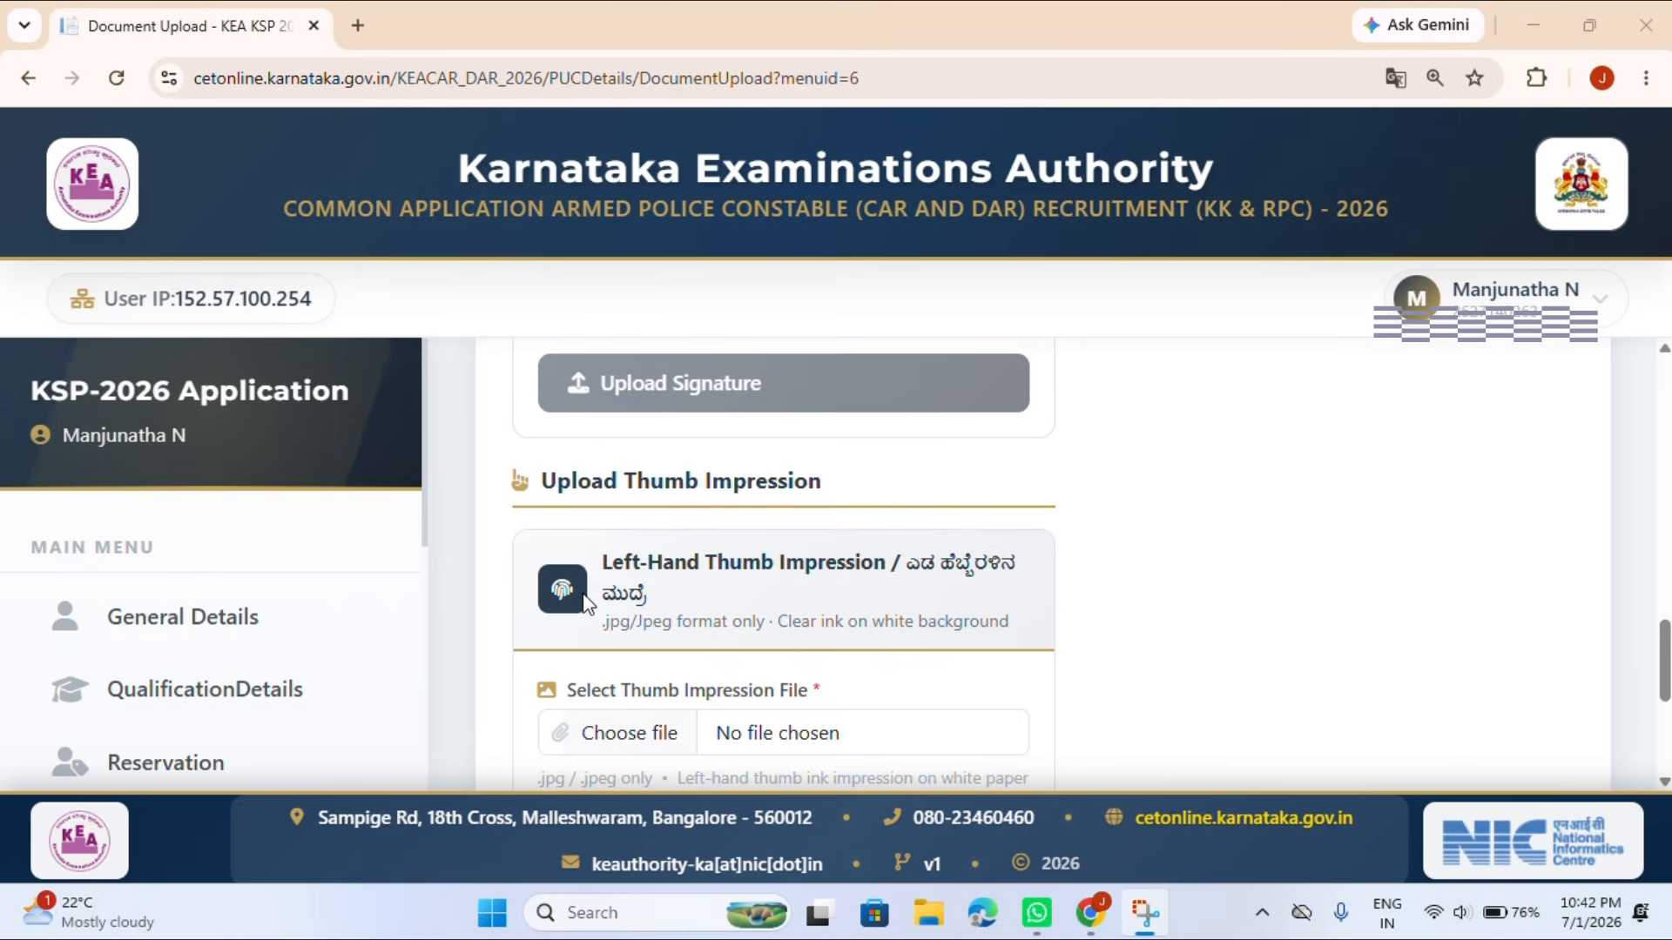
pyautogui.scroll(-2, 624, 593)
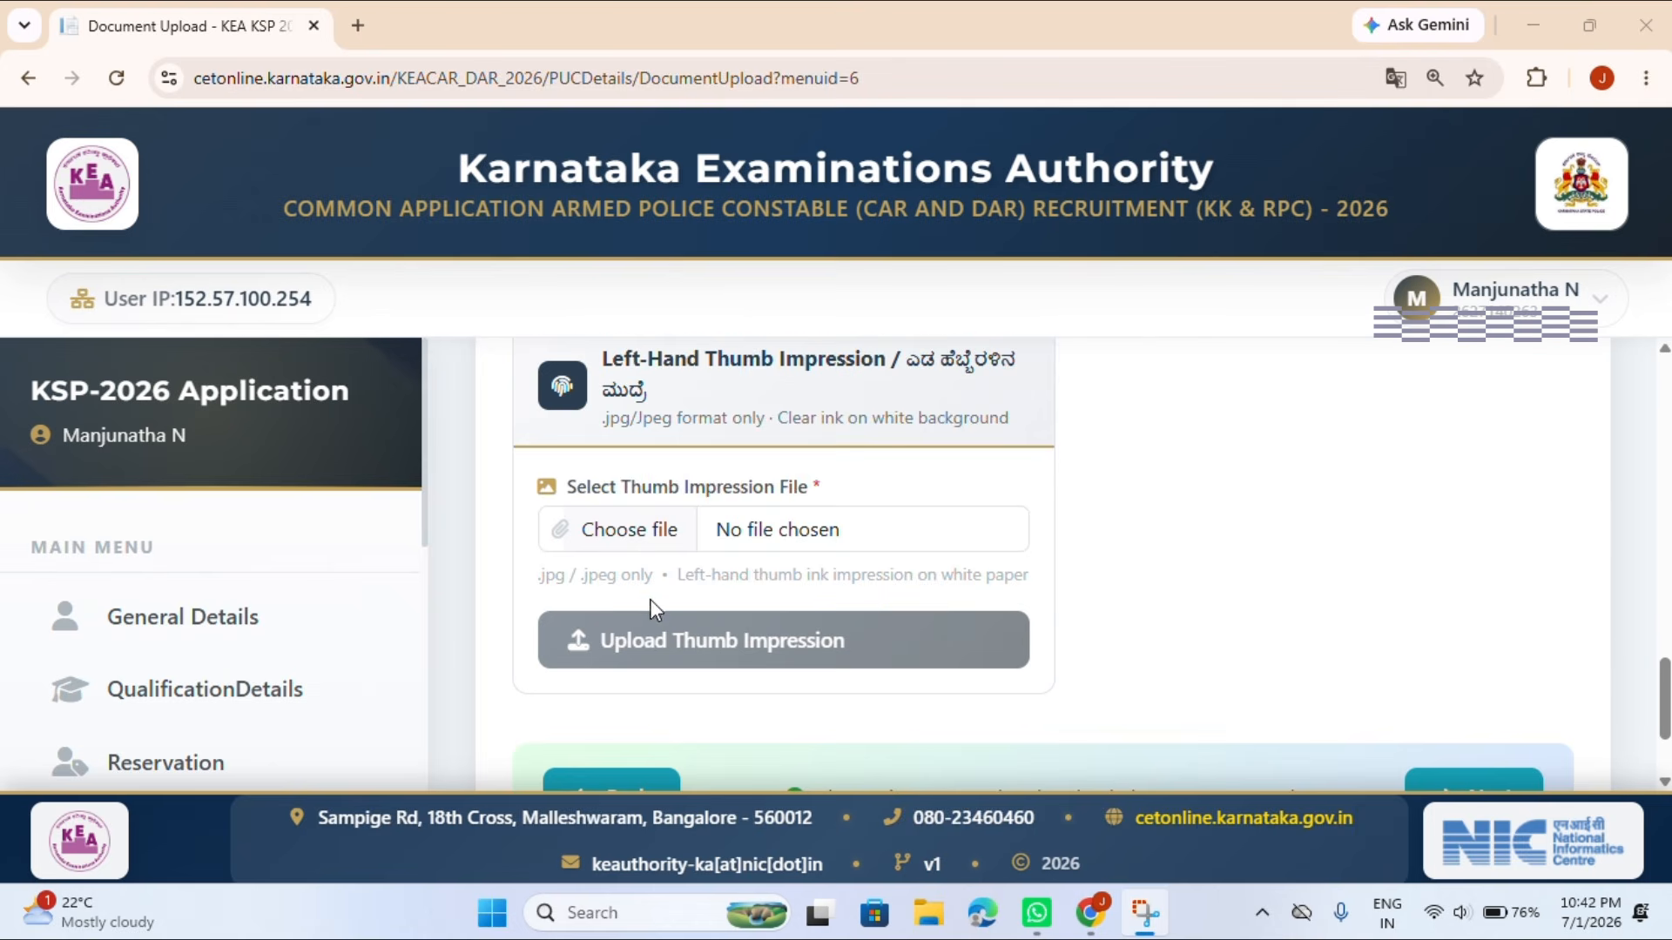
pyautogui.scroll(-2, 649, 598)
pyautogui.scroll(2, 668, 484)
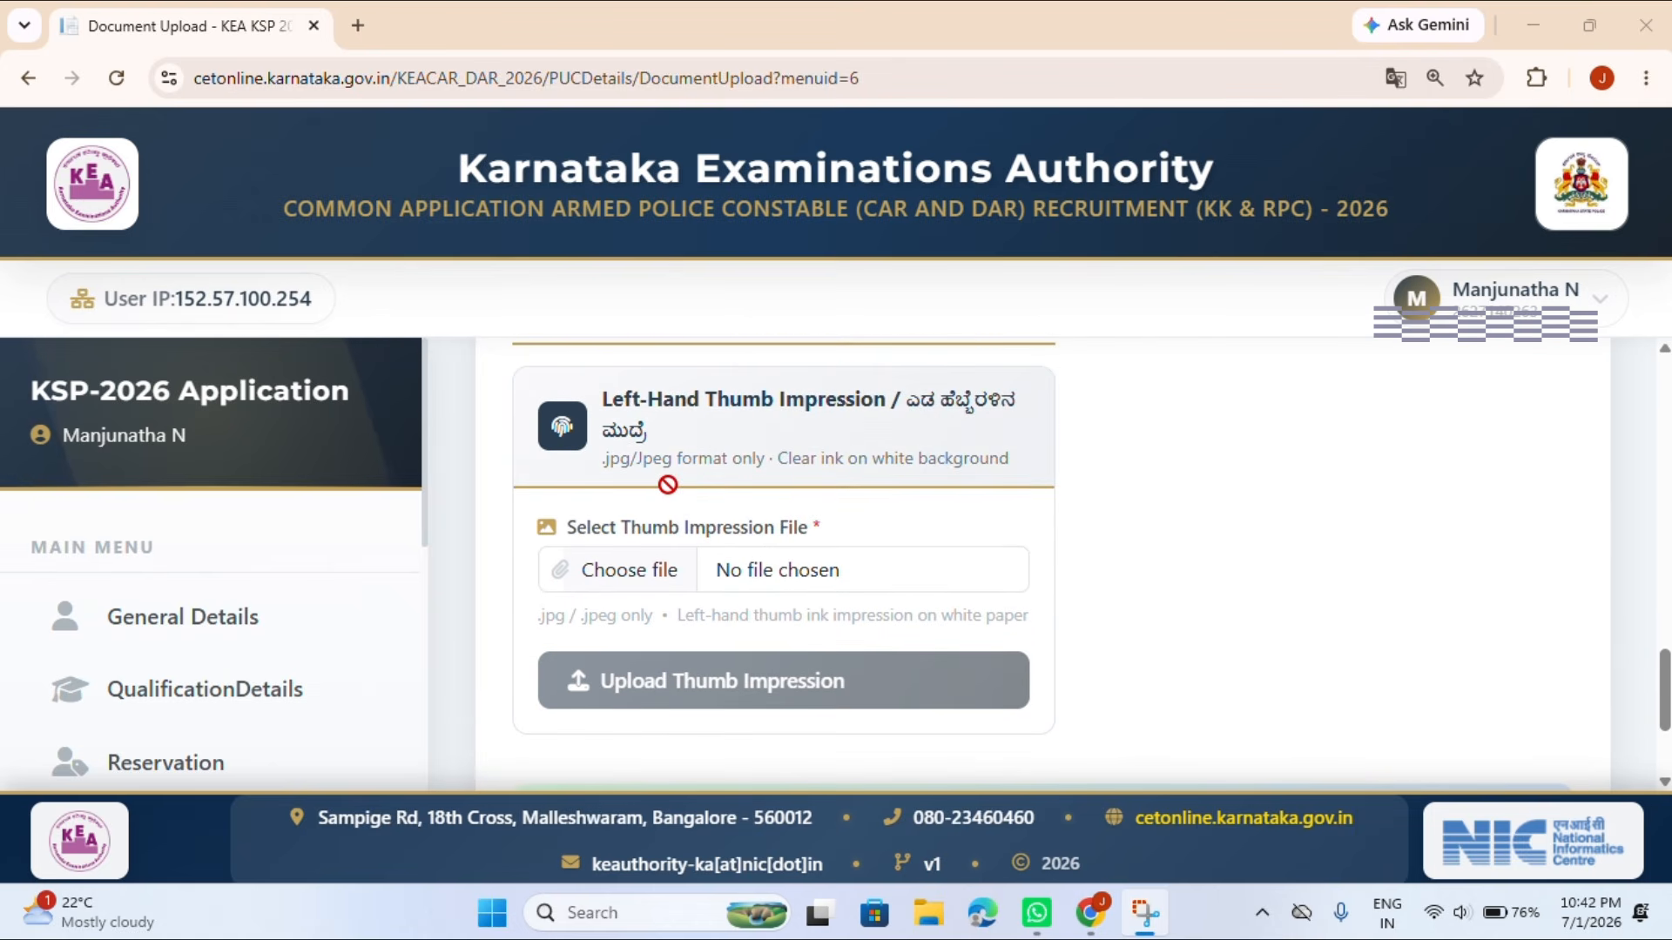
# Check the photo, signature and thumb impression uploads and continue to the Post Selection page.
pyautogui.scroll(4, 676, 496)
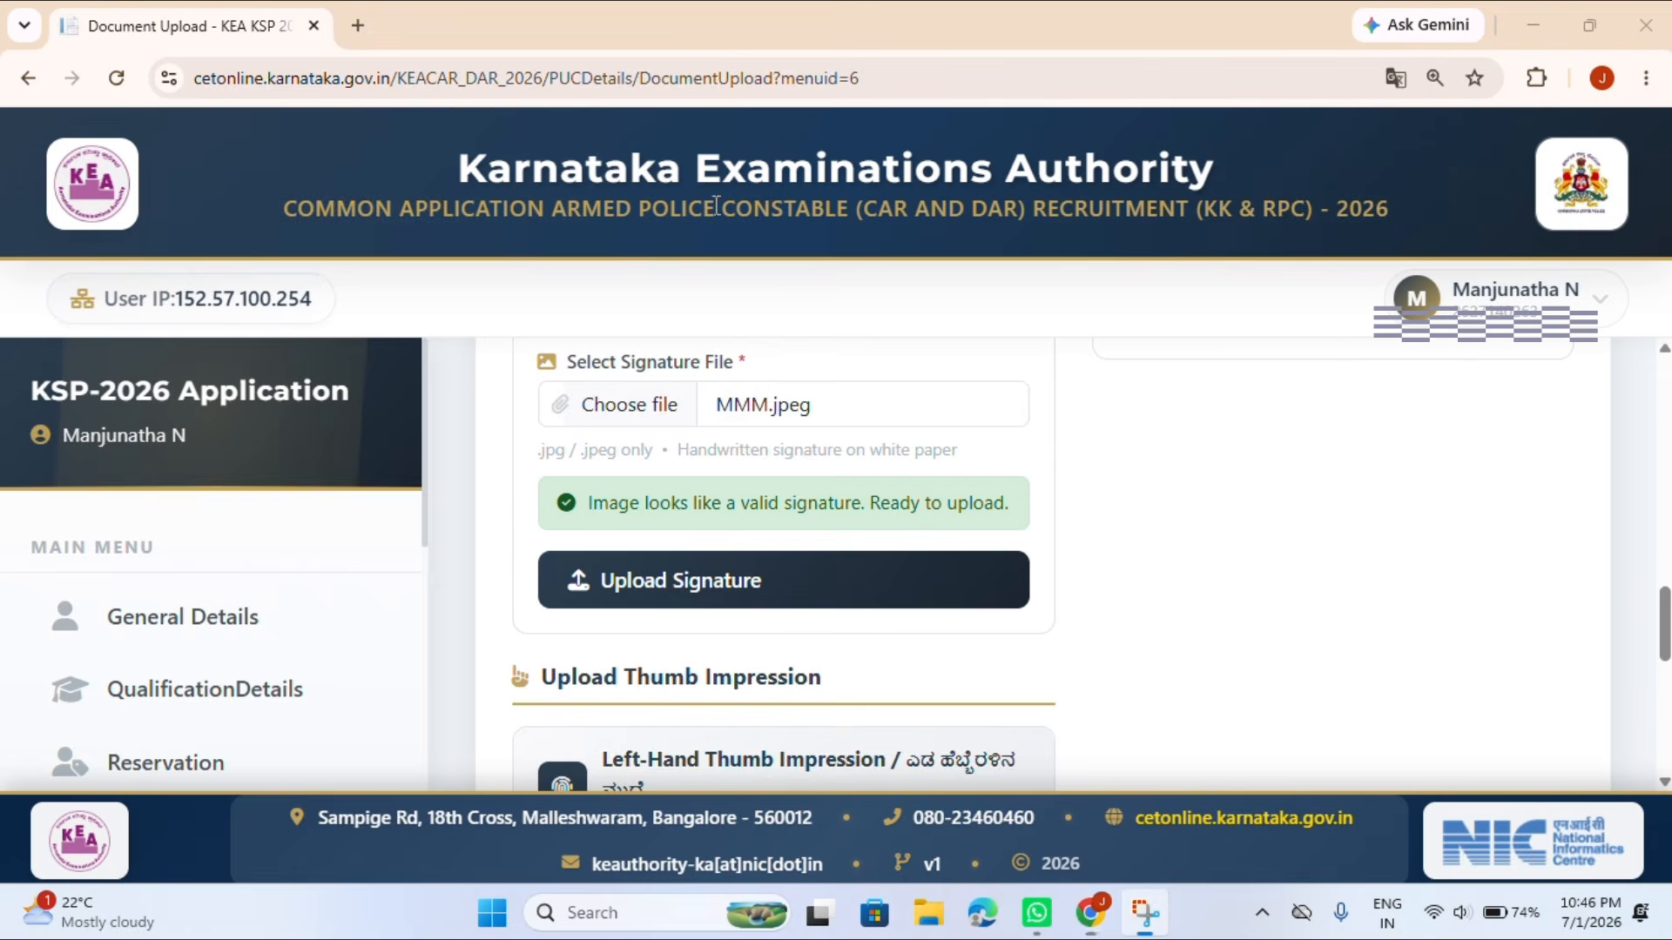
pyautogui.scroll(6, 714, 479)
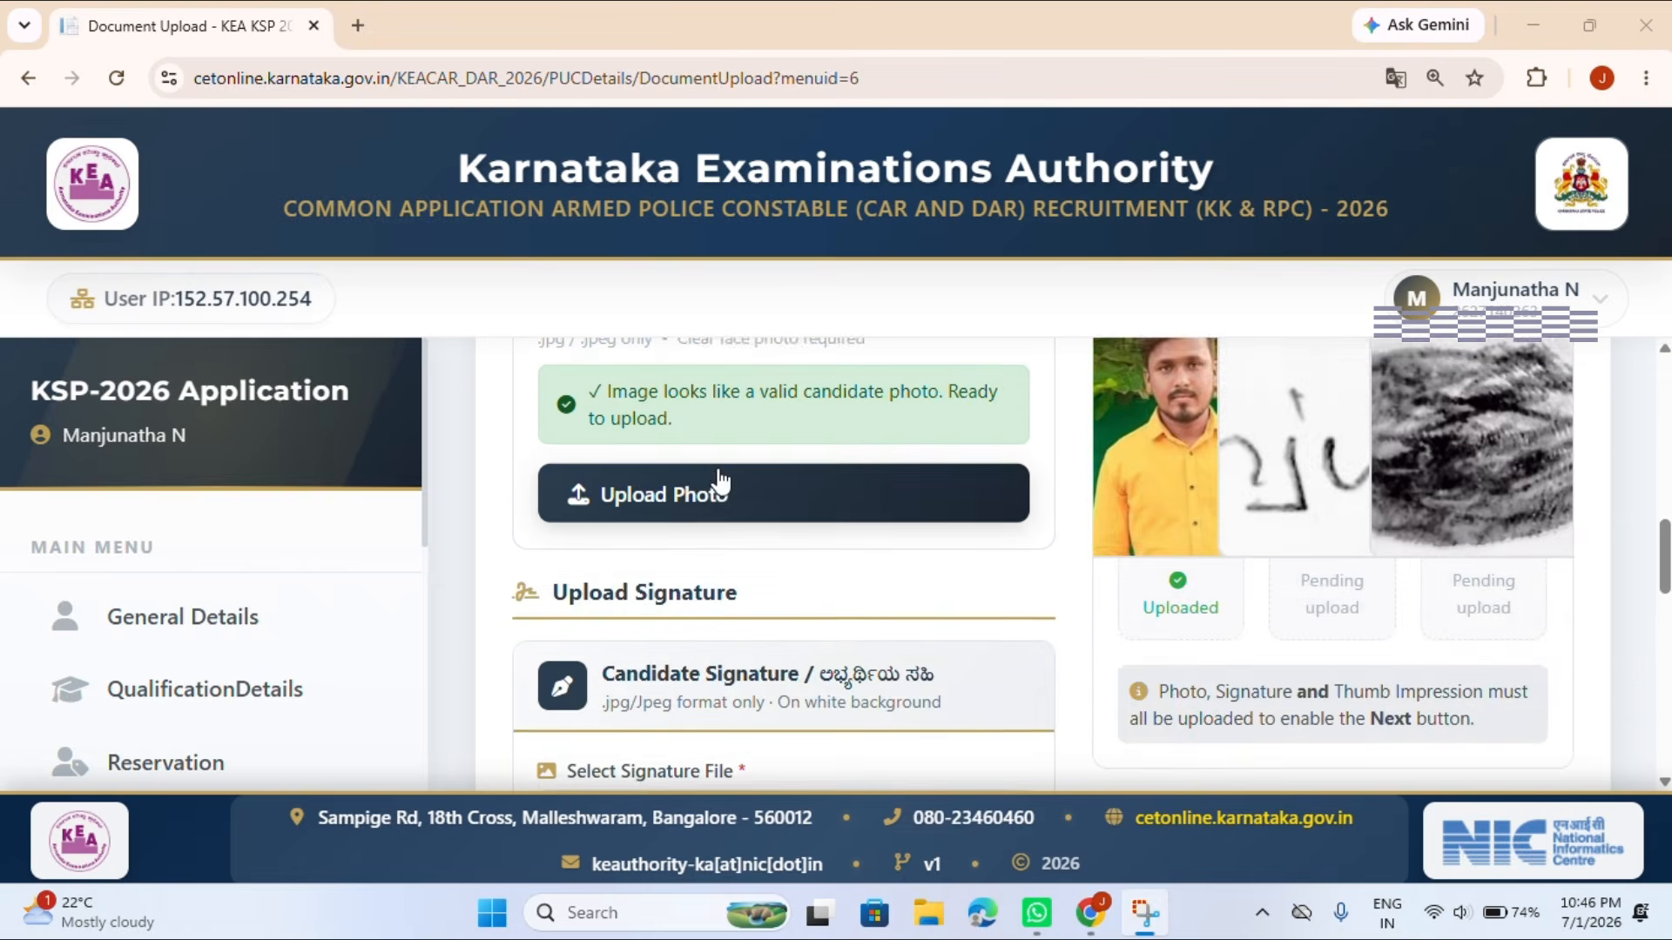
pyautogui.scroll(-4, 718, 471)
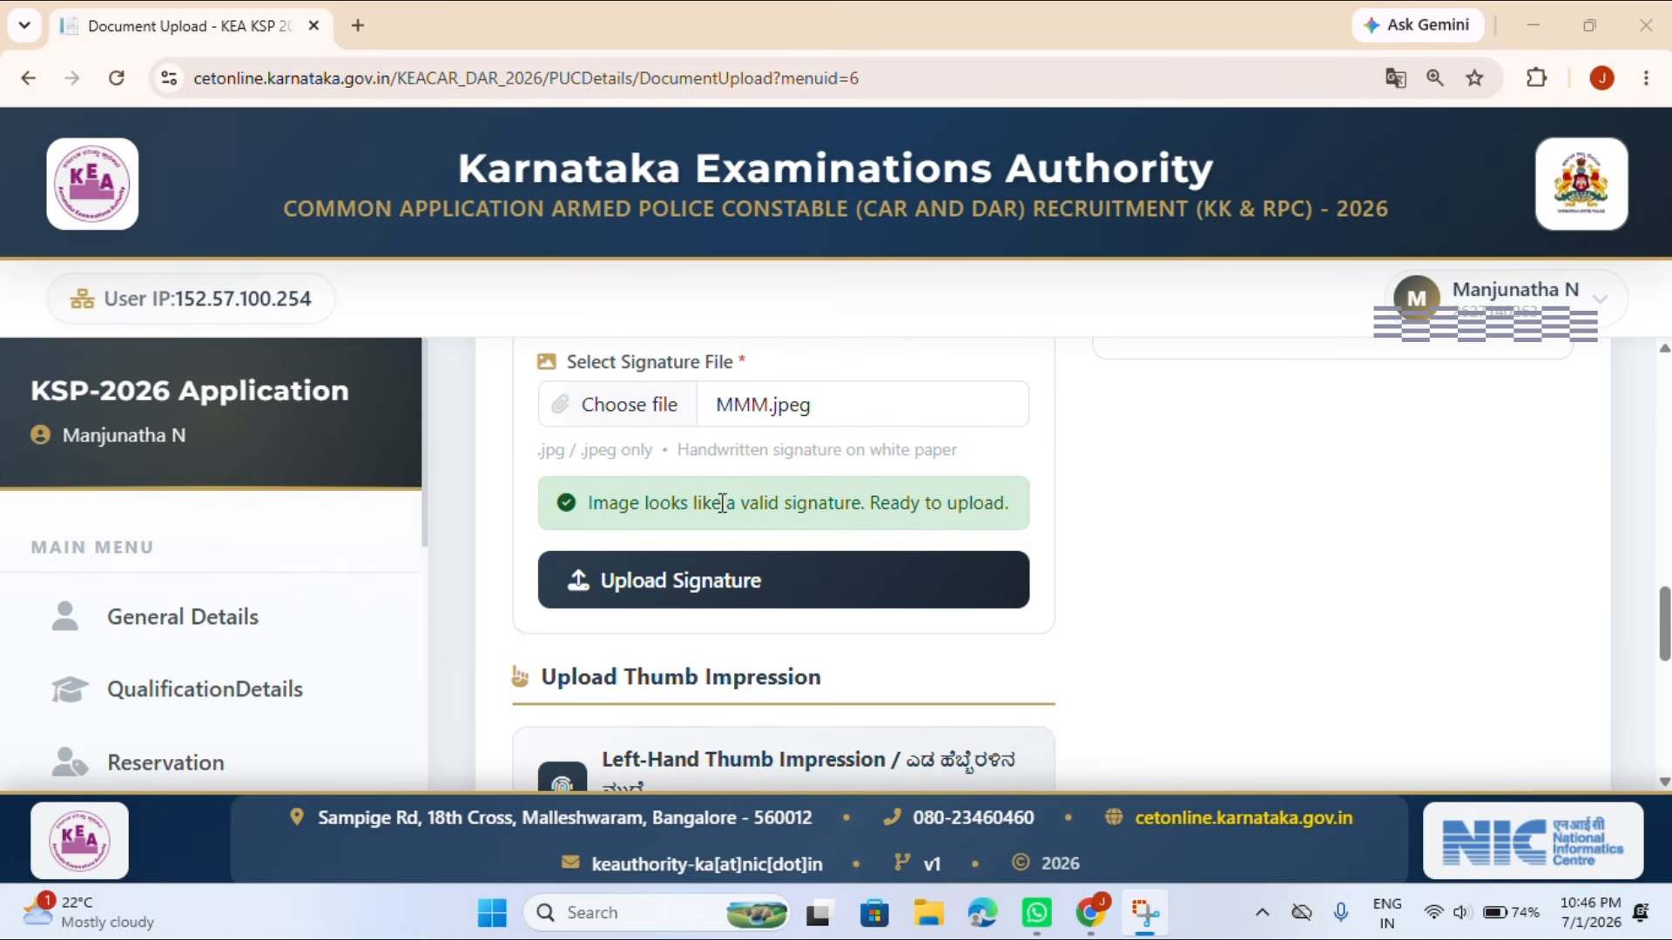
pyautogui.scroll(-3, 723, 505)
pyautogui.scroll(-5, 687, 566)
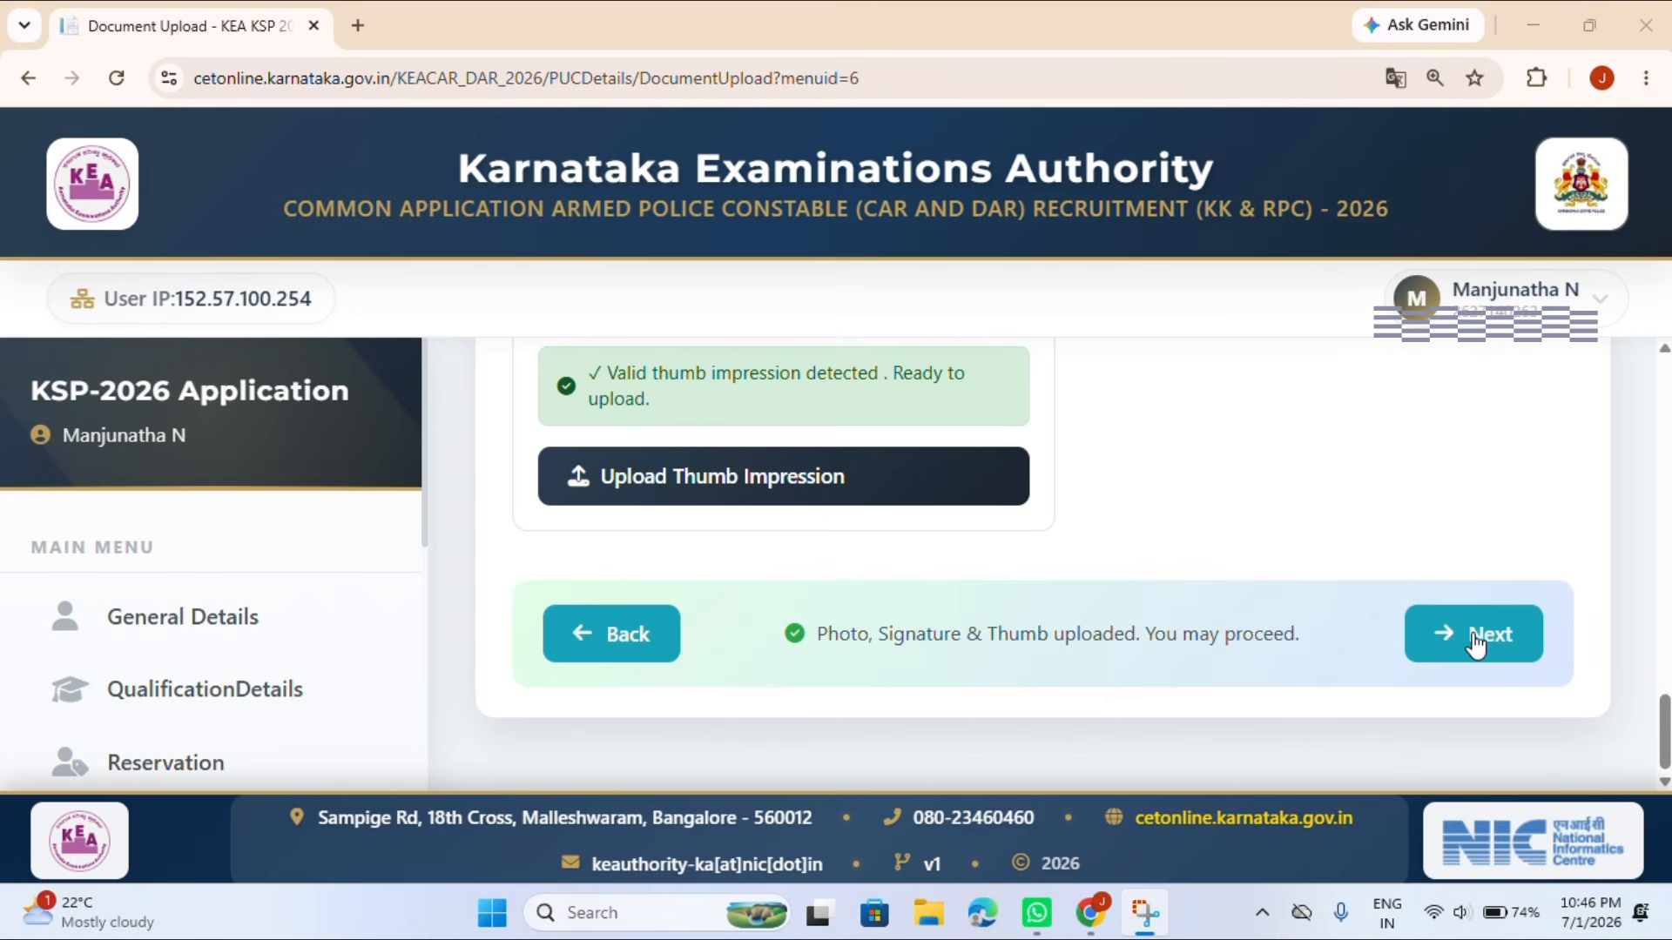
pyautogui.click(1458, 640)
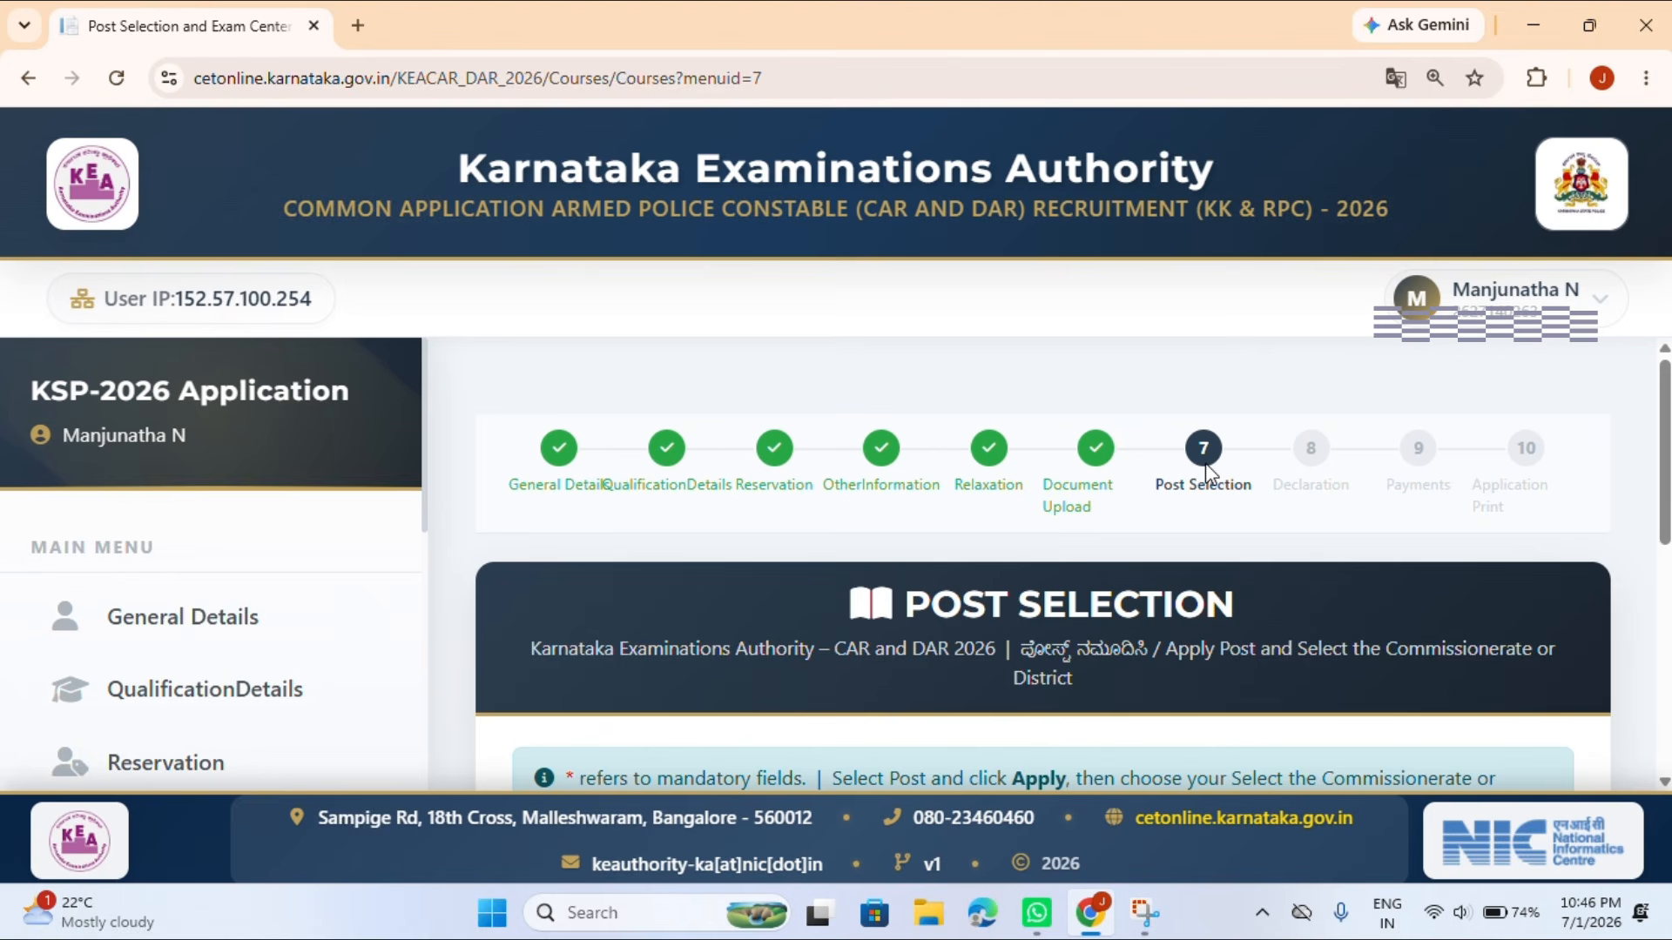
# Select the post Armed Police Constable (CAR and DAR) -(RPC NON- HK) in Section 1 and apply for it.
pyautogui.scroll(-6, 1201, 470)
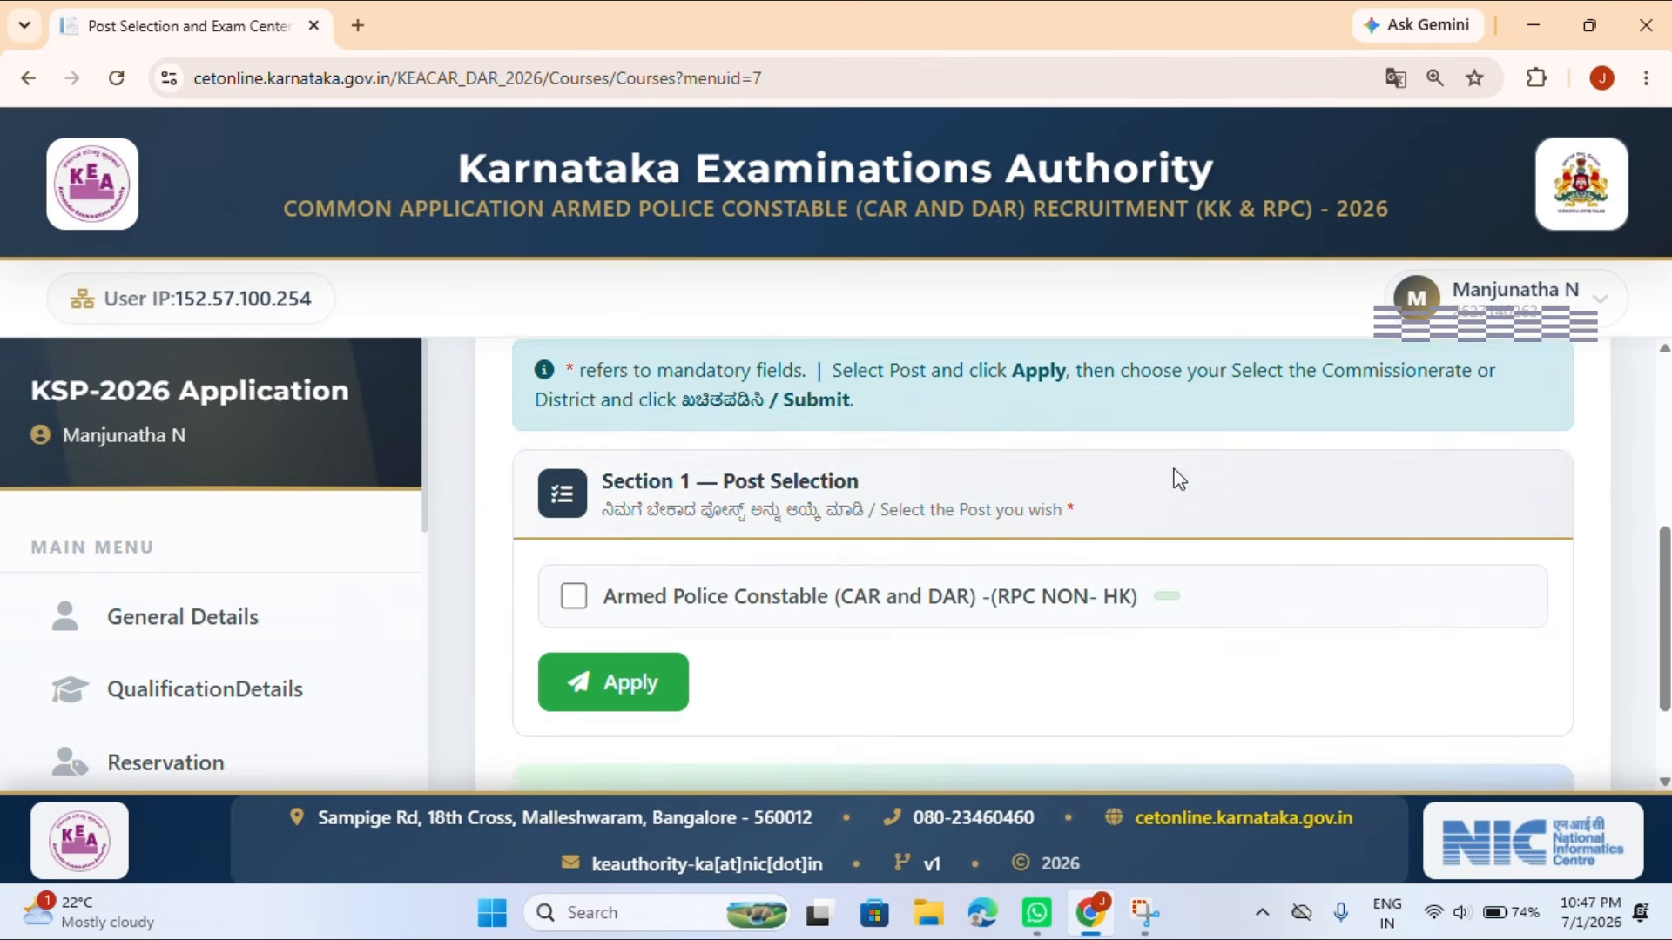
pyautogui.scroll(2, 648, 522)
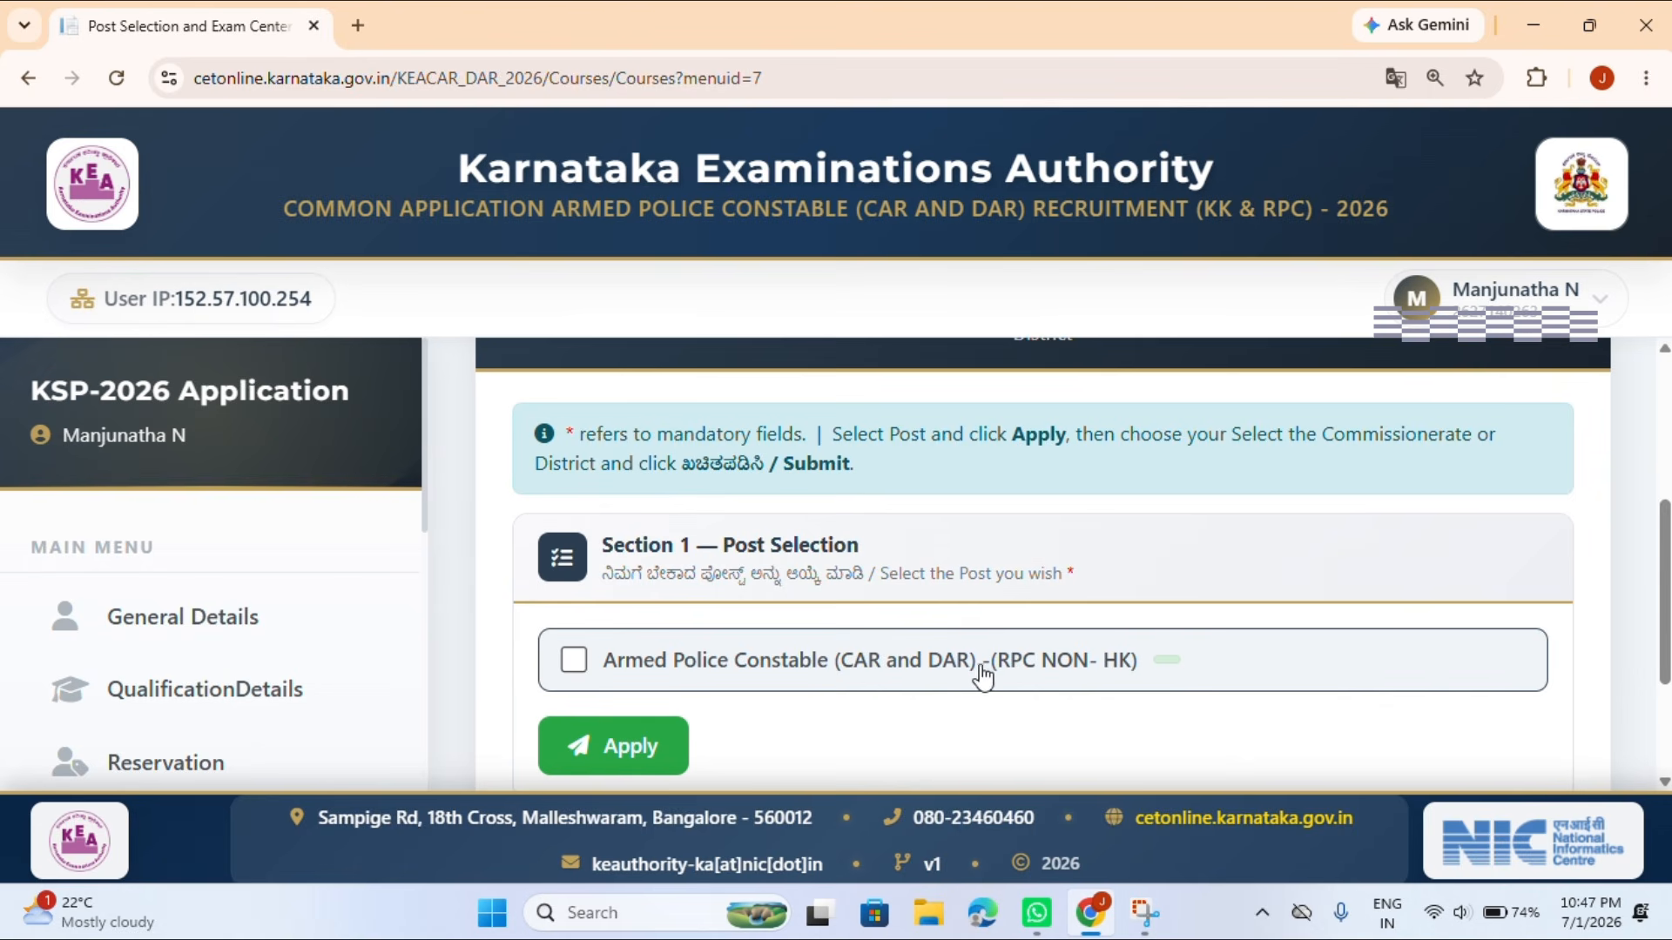
pyautogui.click(573, 662)
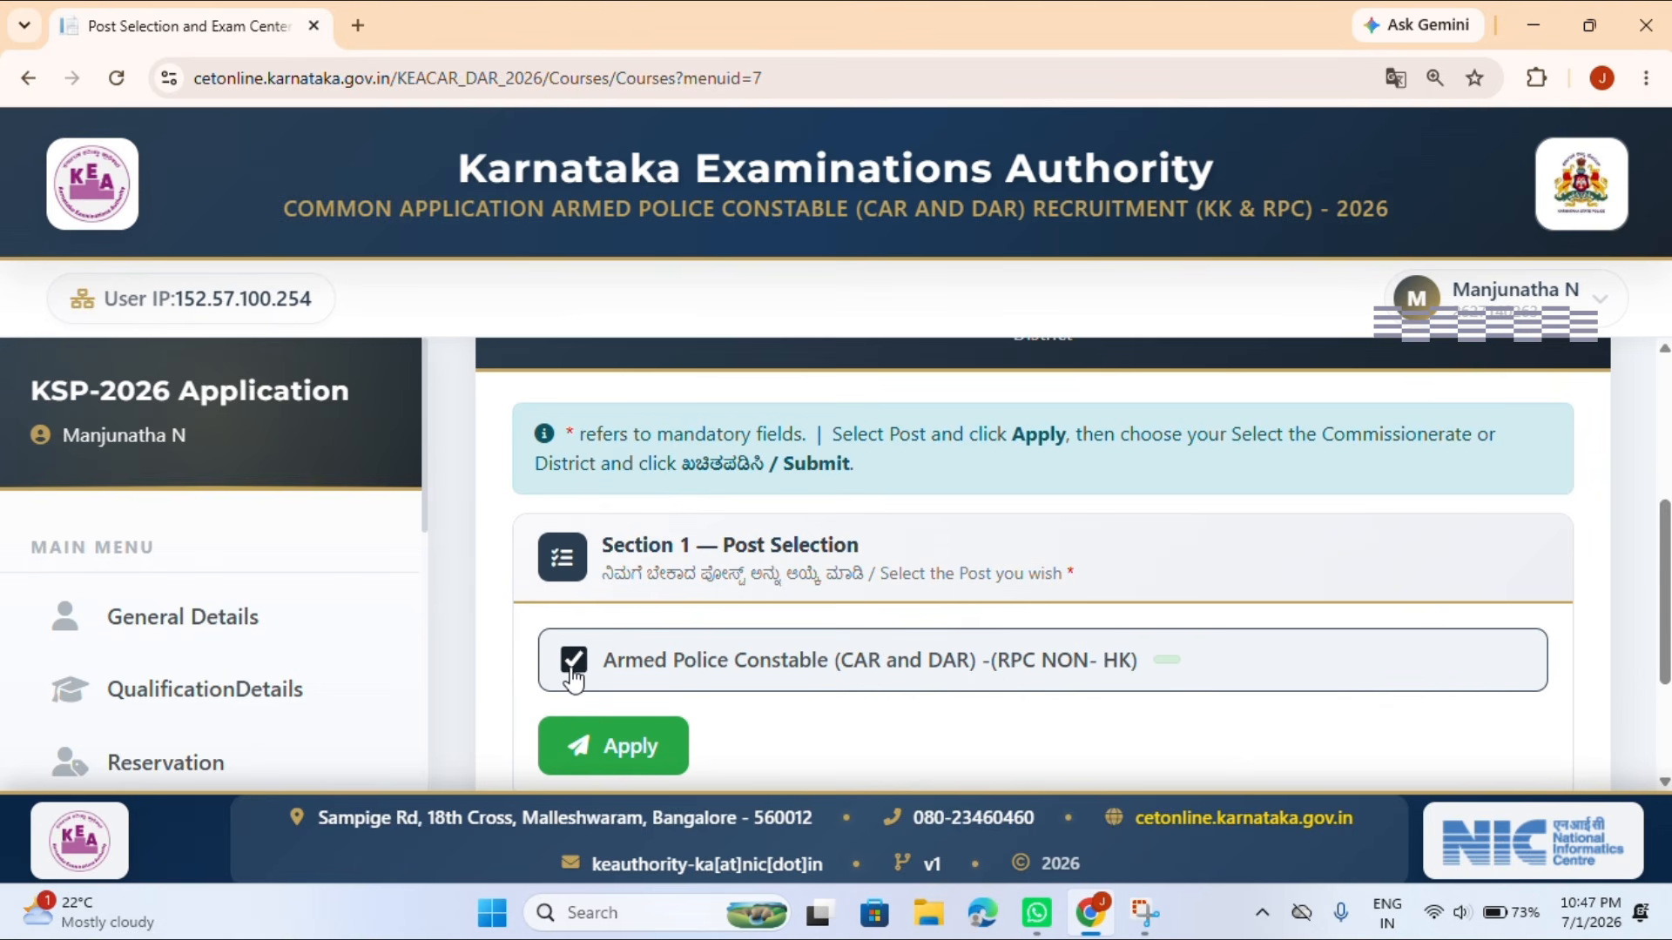
pyautogui.click(631, 751)
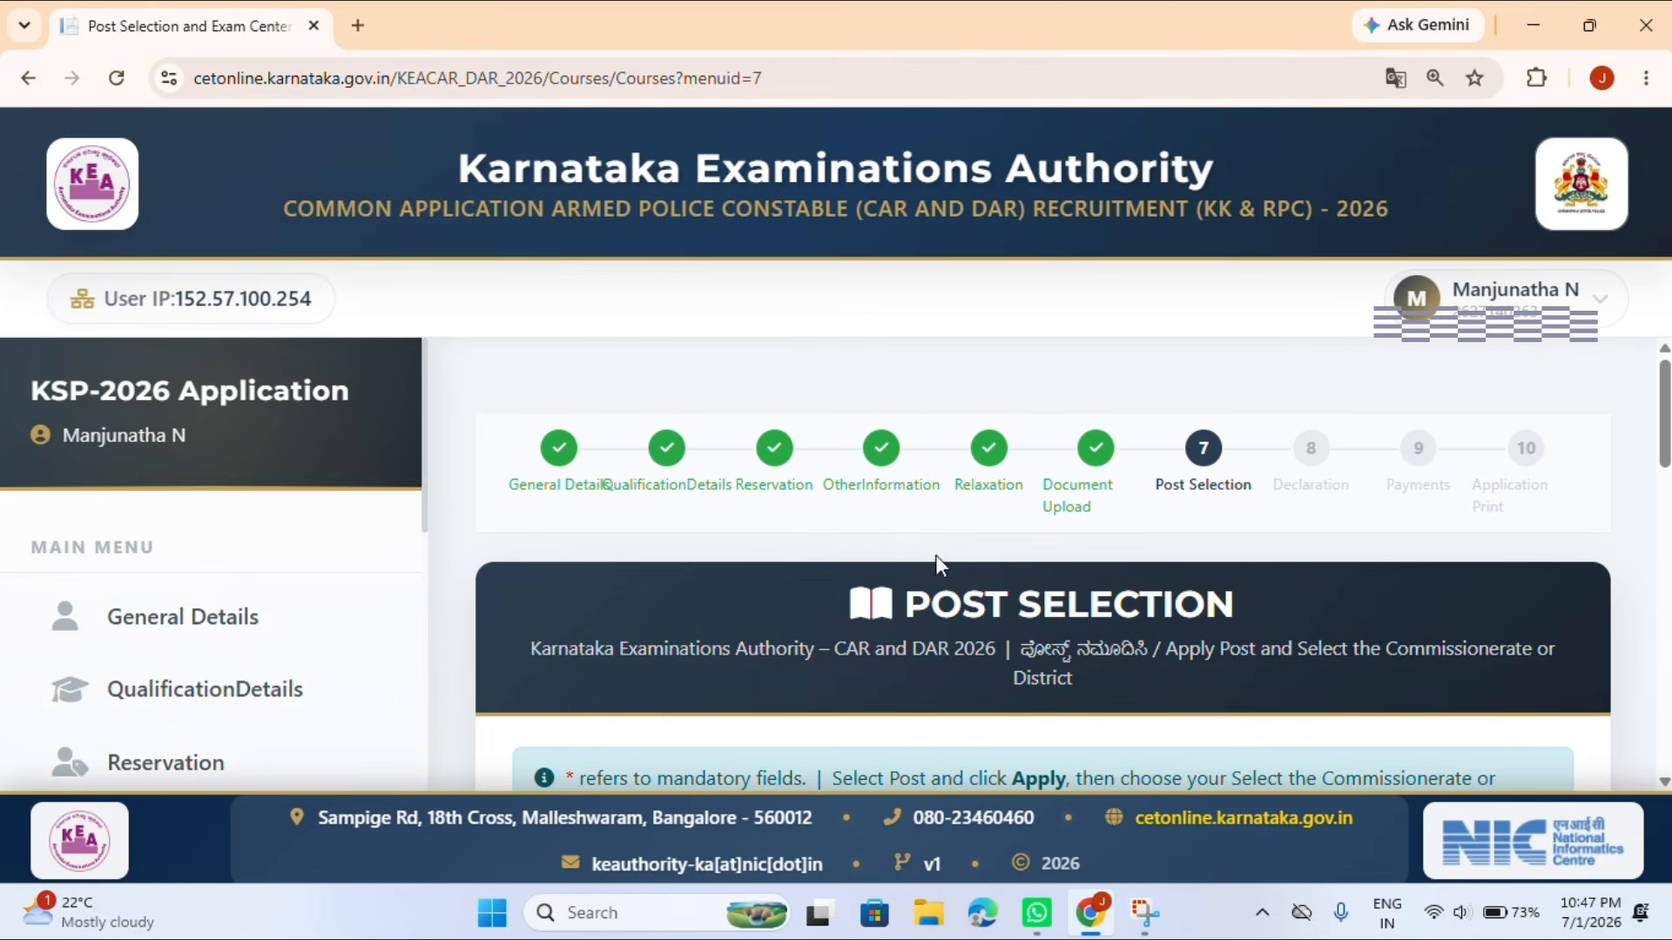
# View the available commissionerates and districts for the RPC NON- HK application.
pyautogui.scroll(-10, 1174, 492)
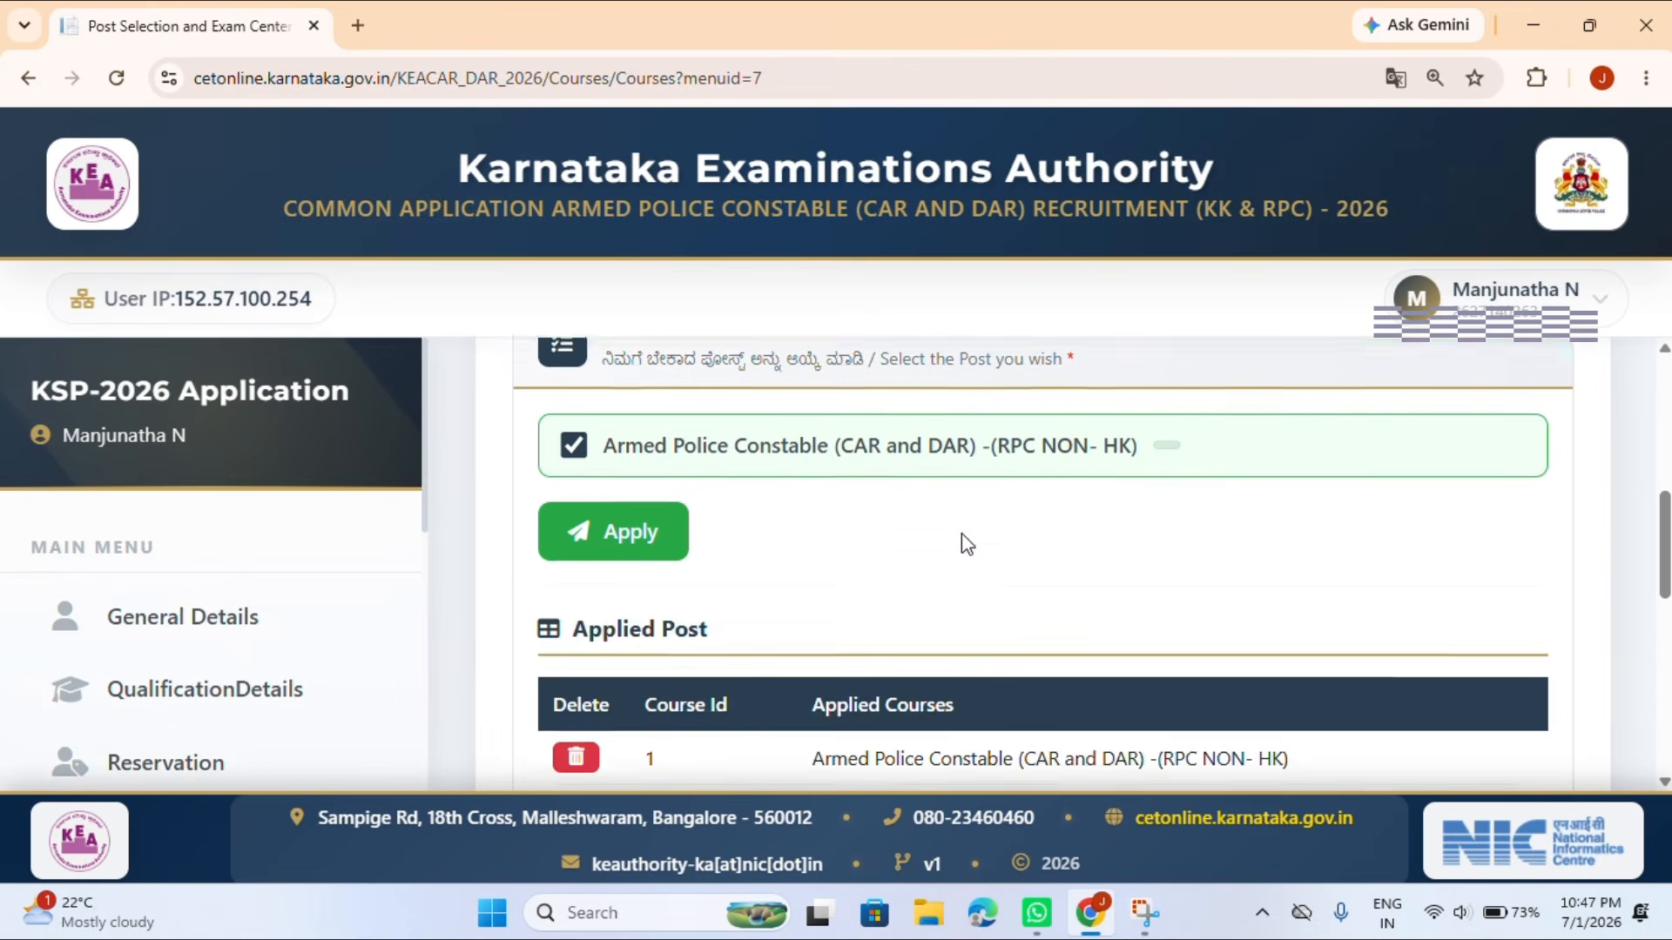
pyautogui.scroll(-5, 967, 533)
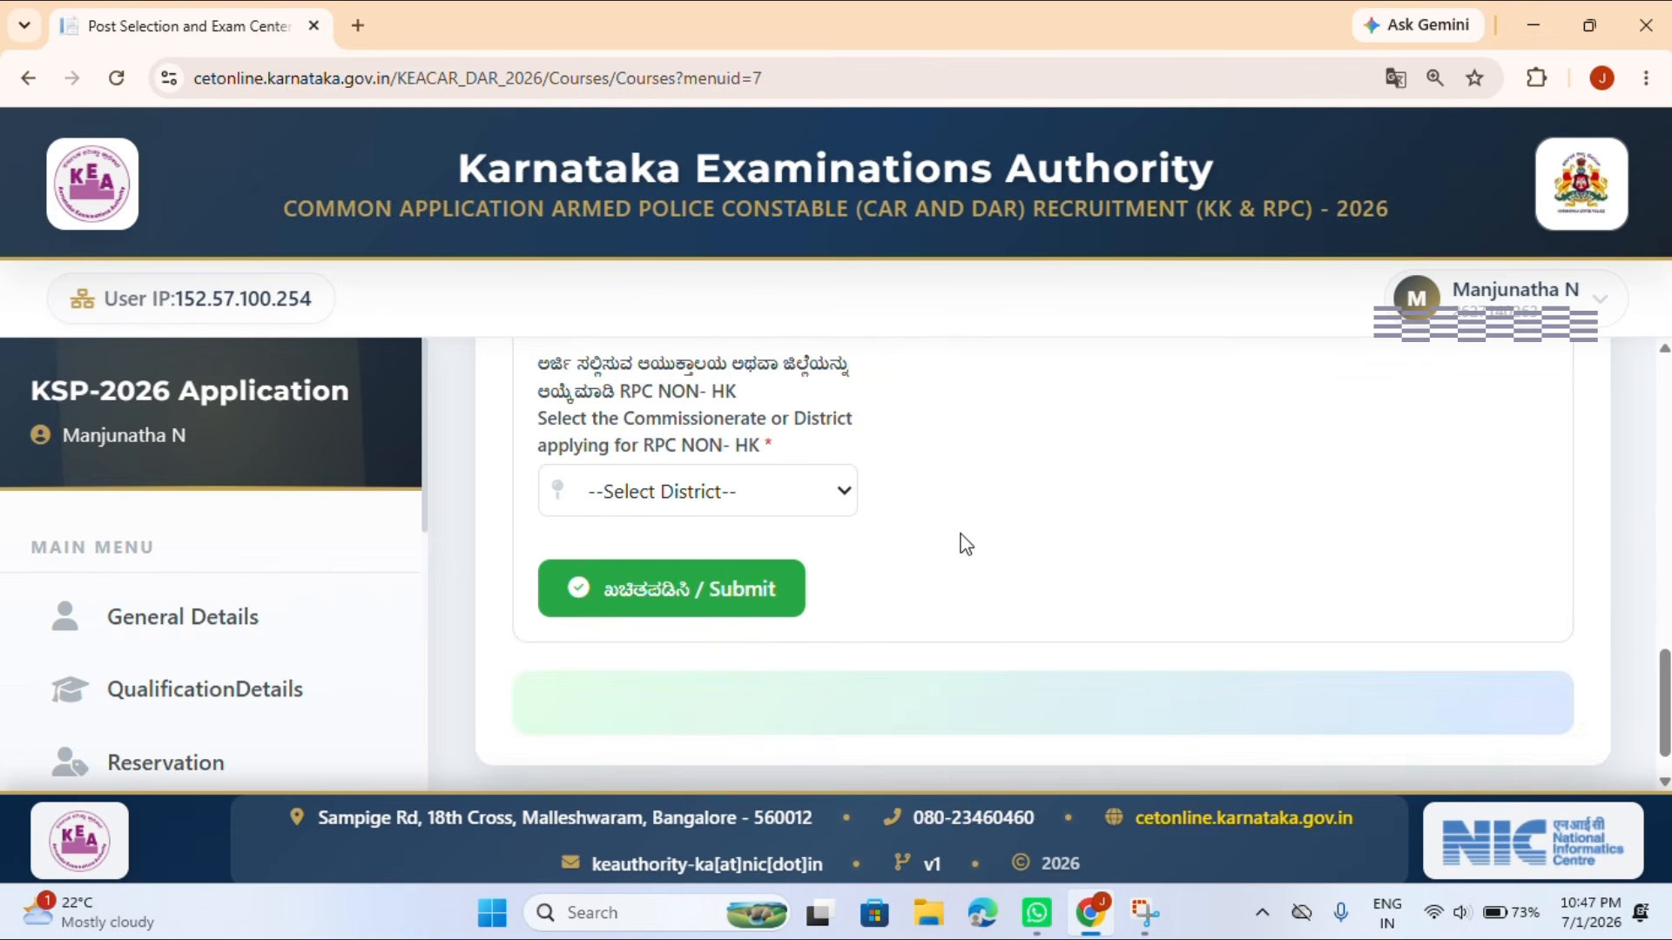
pyautogui.scroll(2, 975, 523)
pyautogui.scroll(-2, 975, 526)
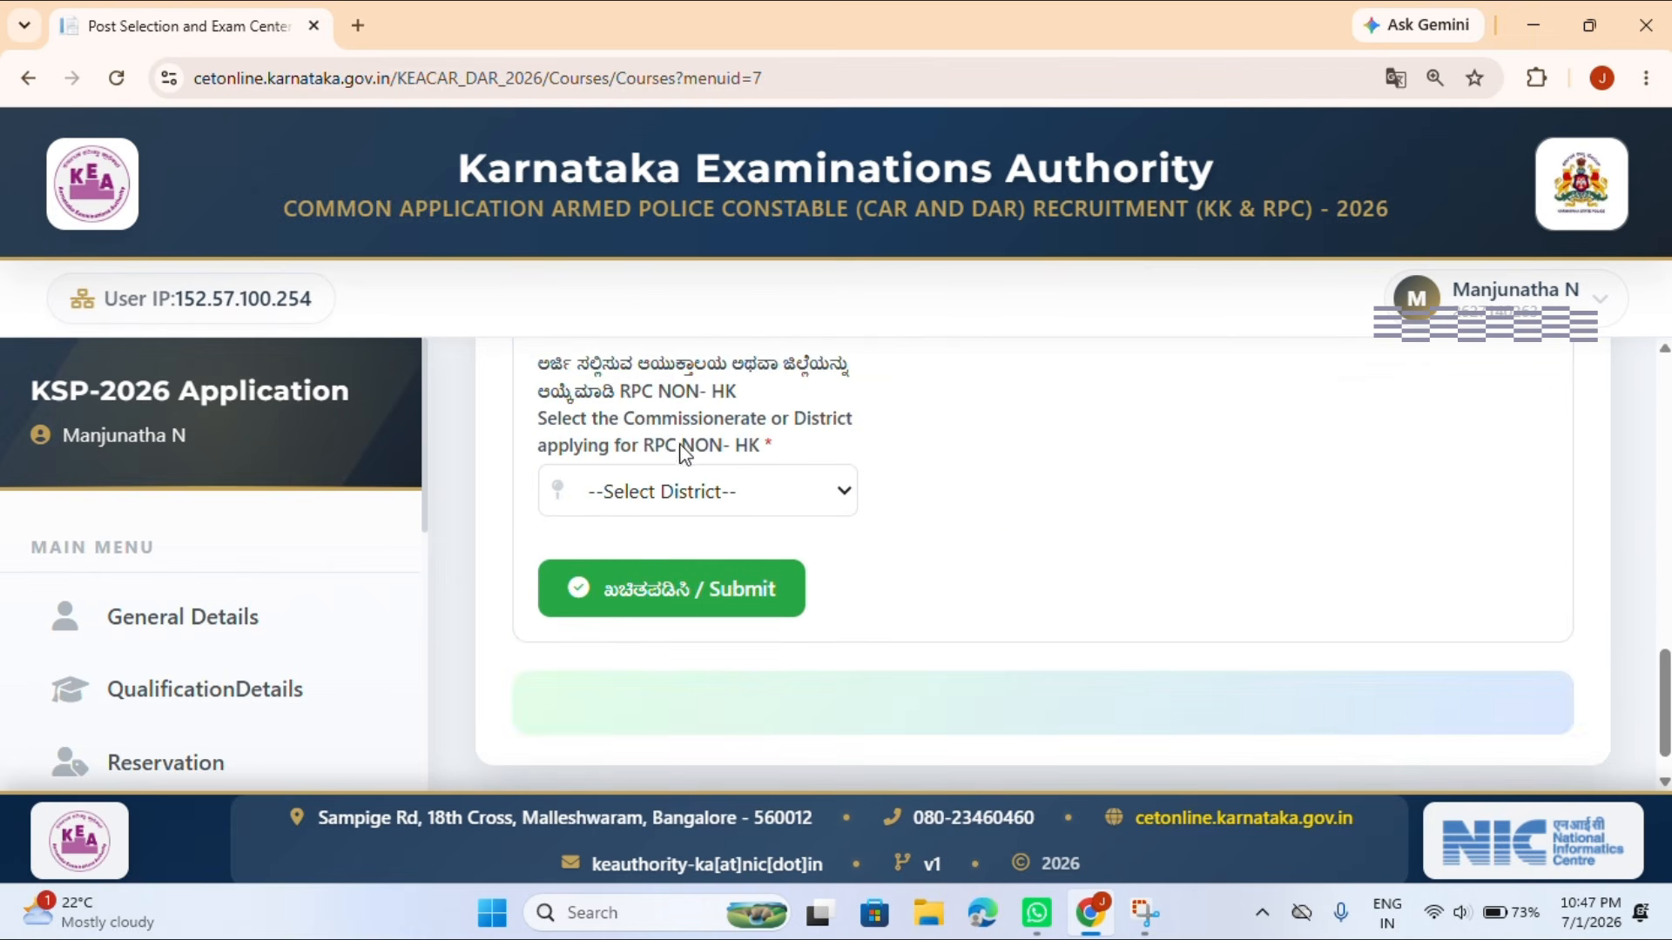
pyautogui.click(736, 492)
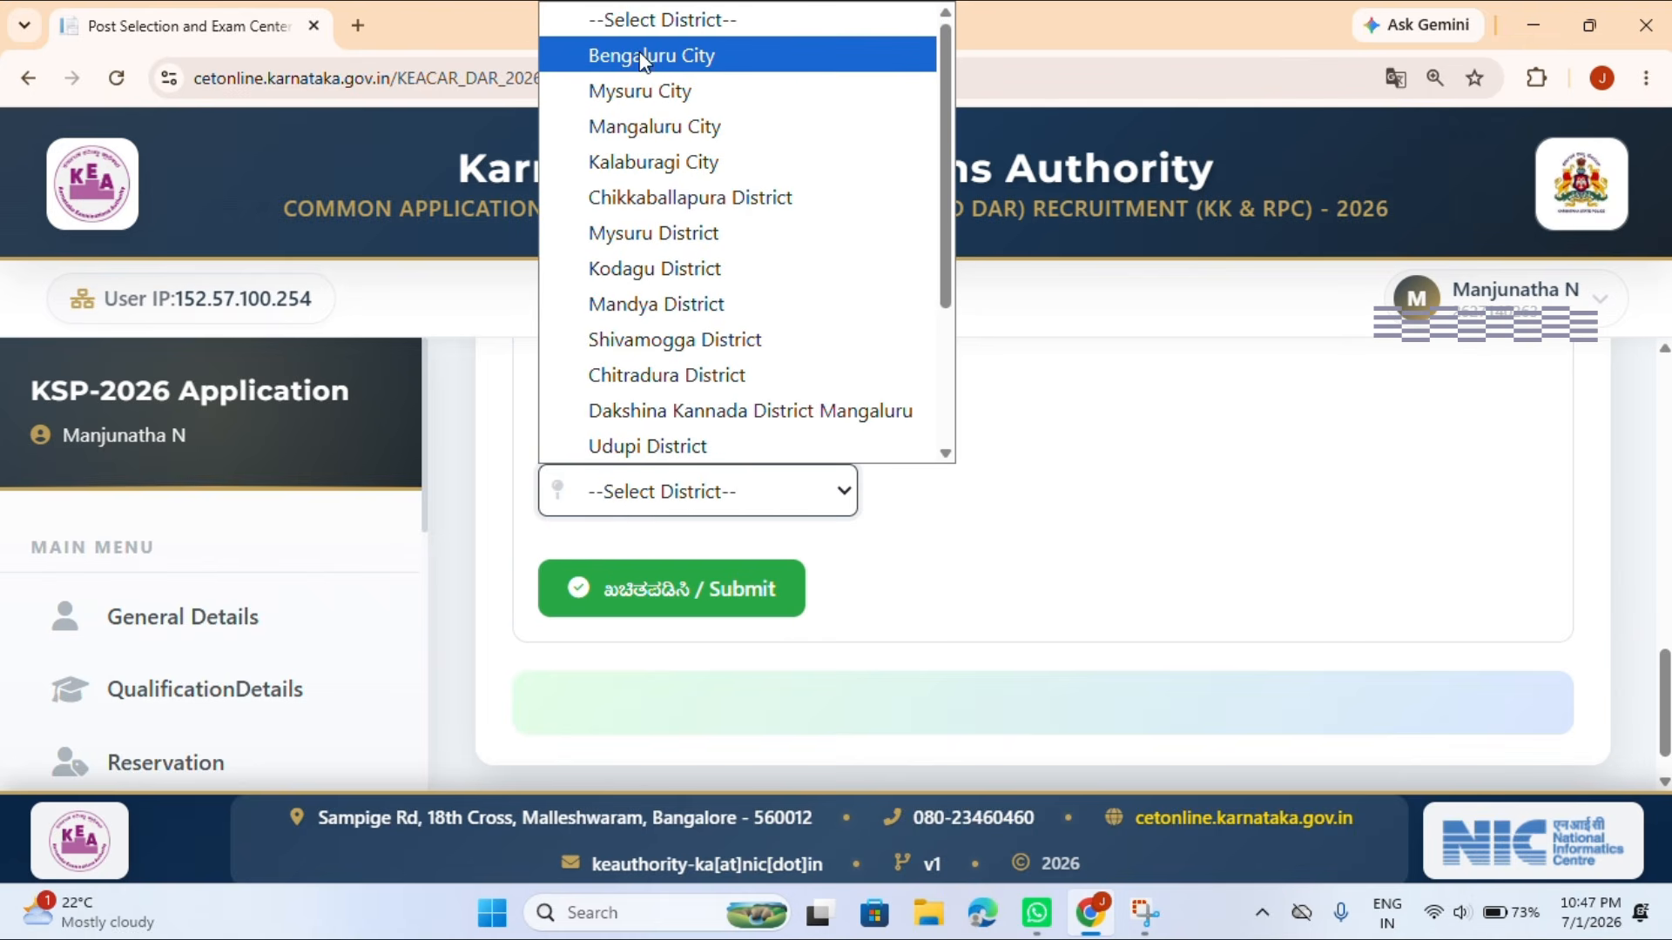
pyautogui.click(1036, 486)
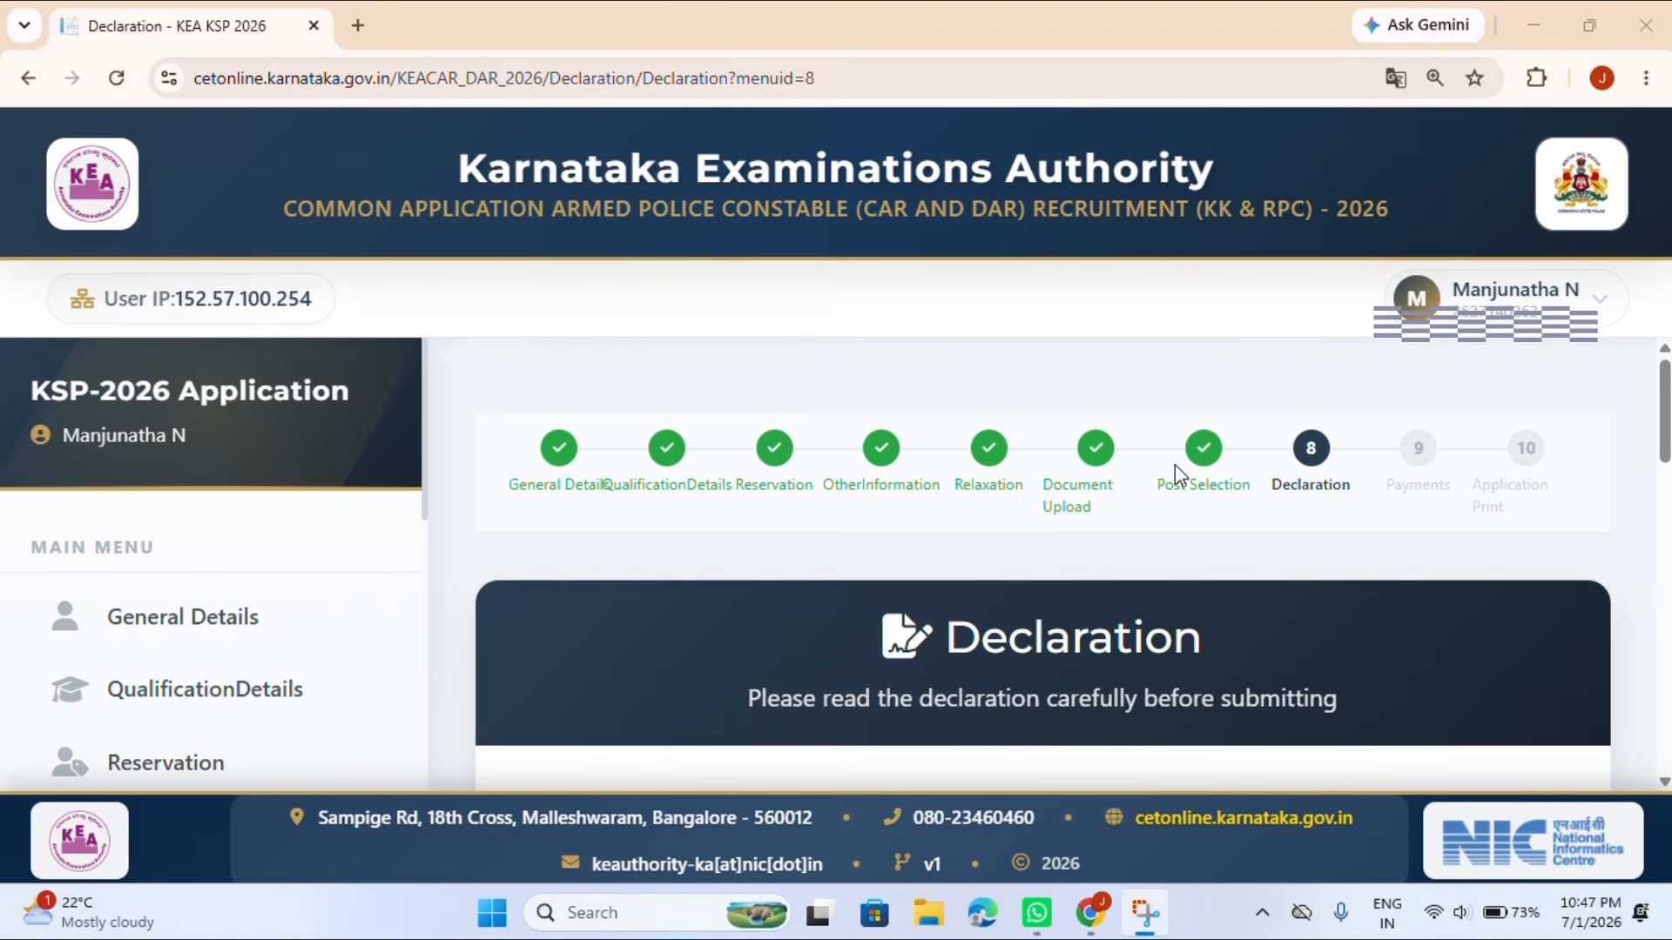
# Read through the declaration points and download the draft application as a PDF.
pyautogui.scroll(-6, 1131, 557)
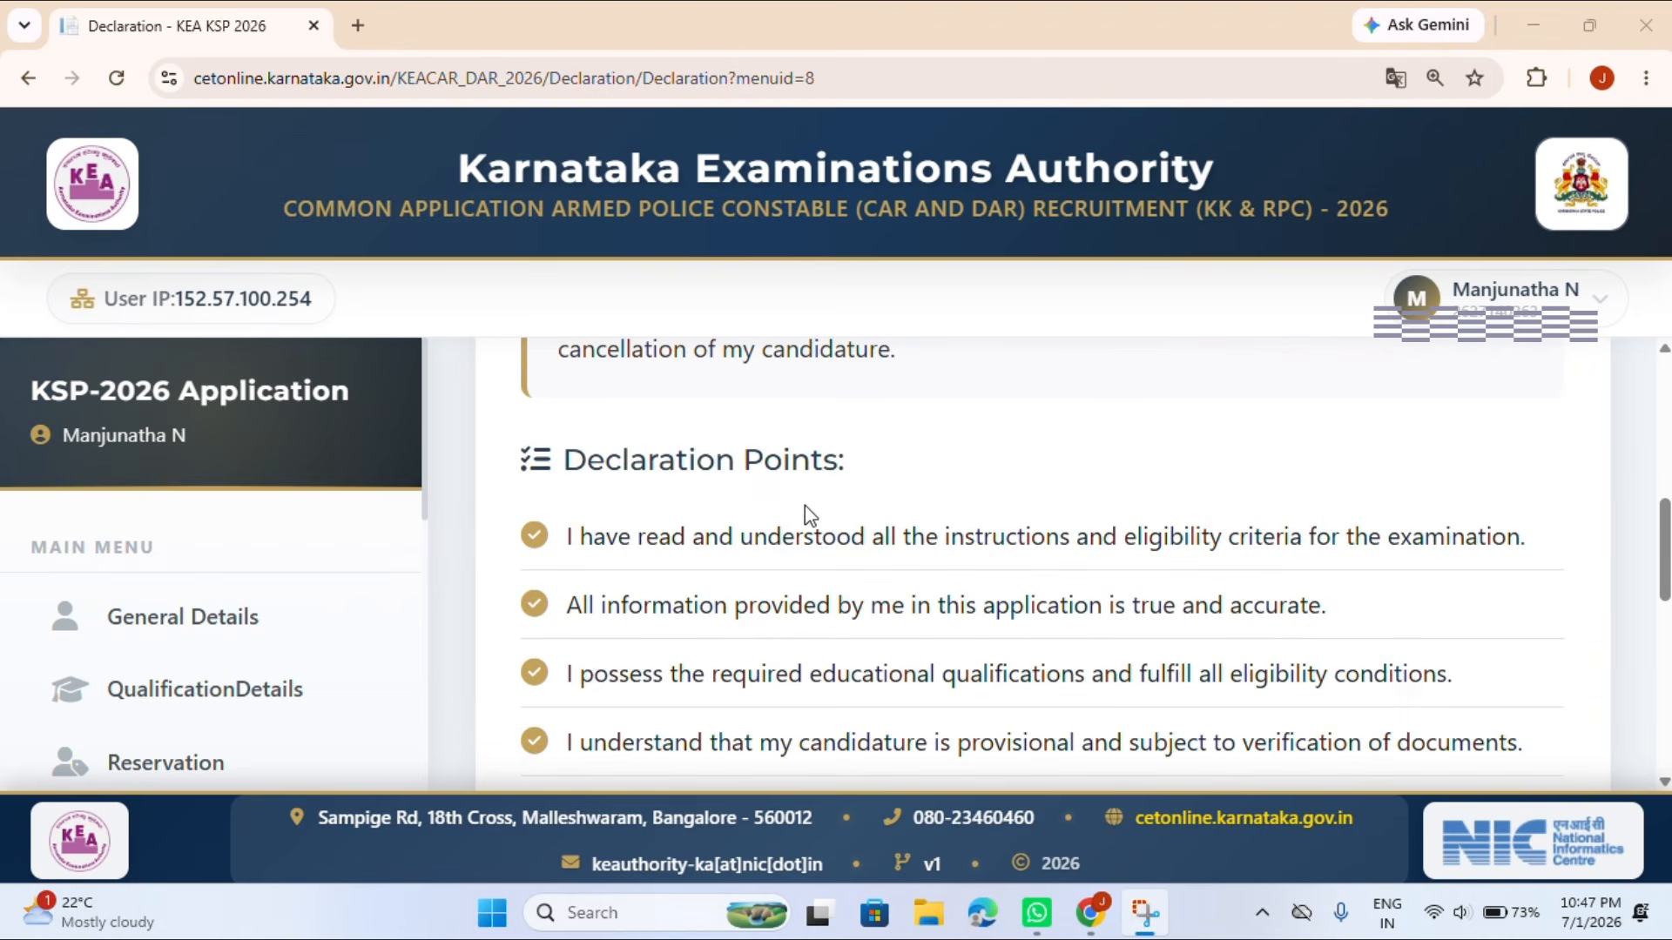
pyautogui.scroll(-5, 952, 597)
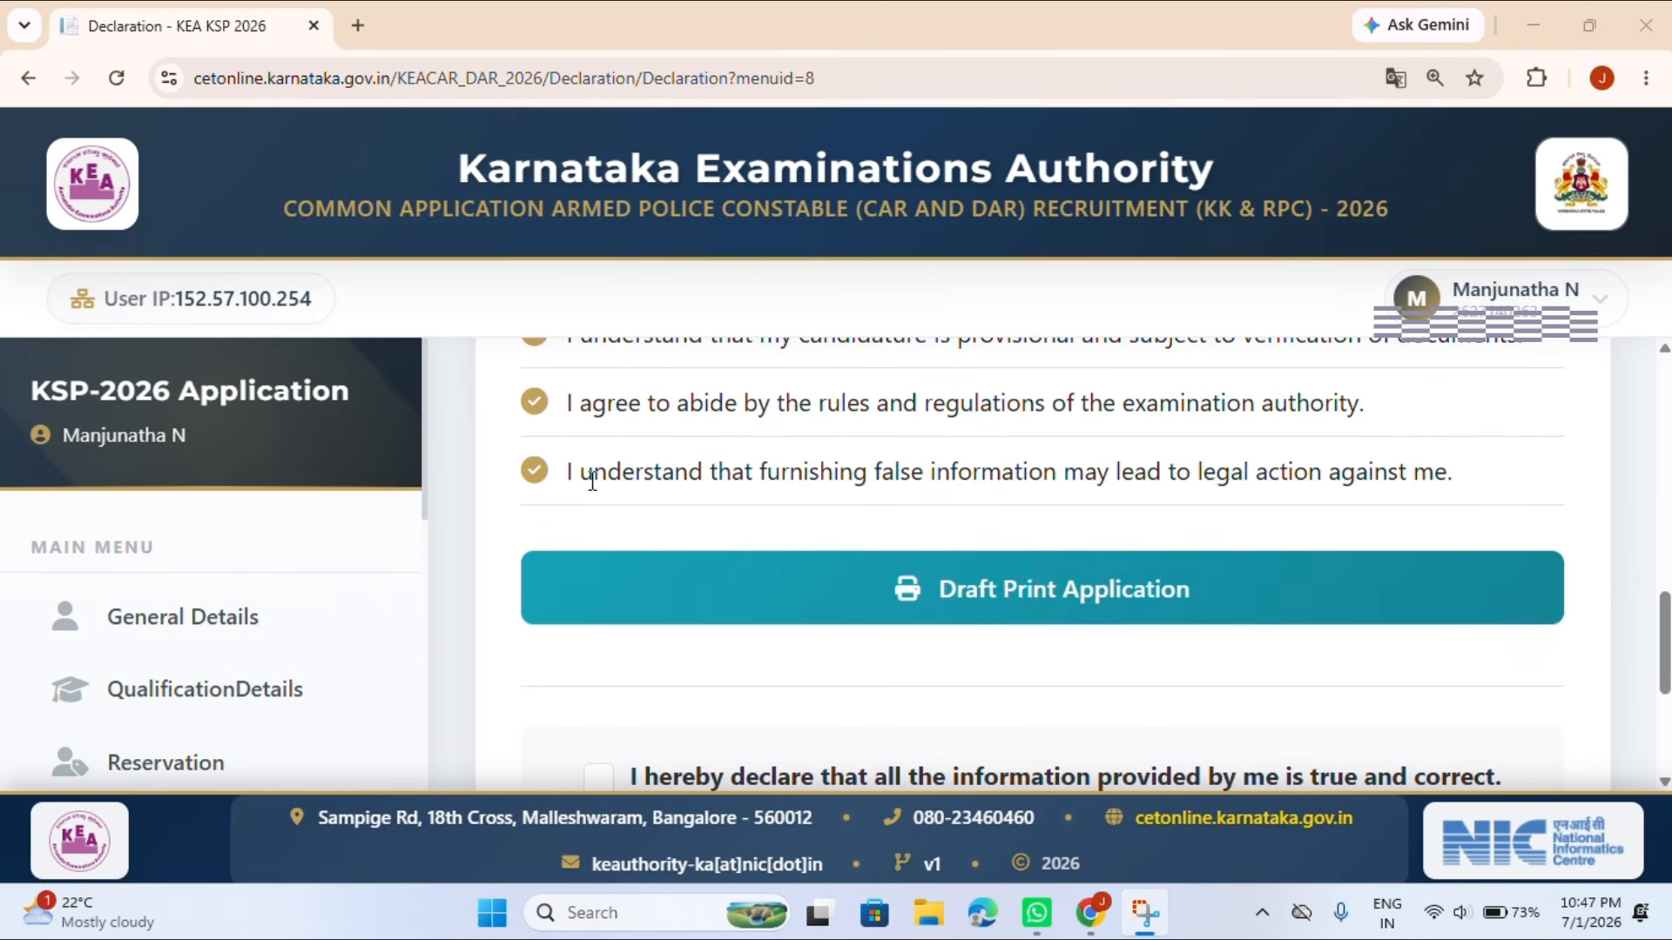
pyautogui.click(893, 595)
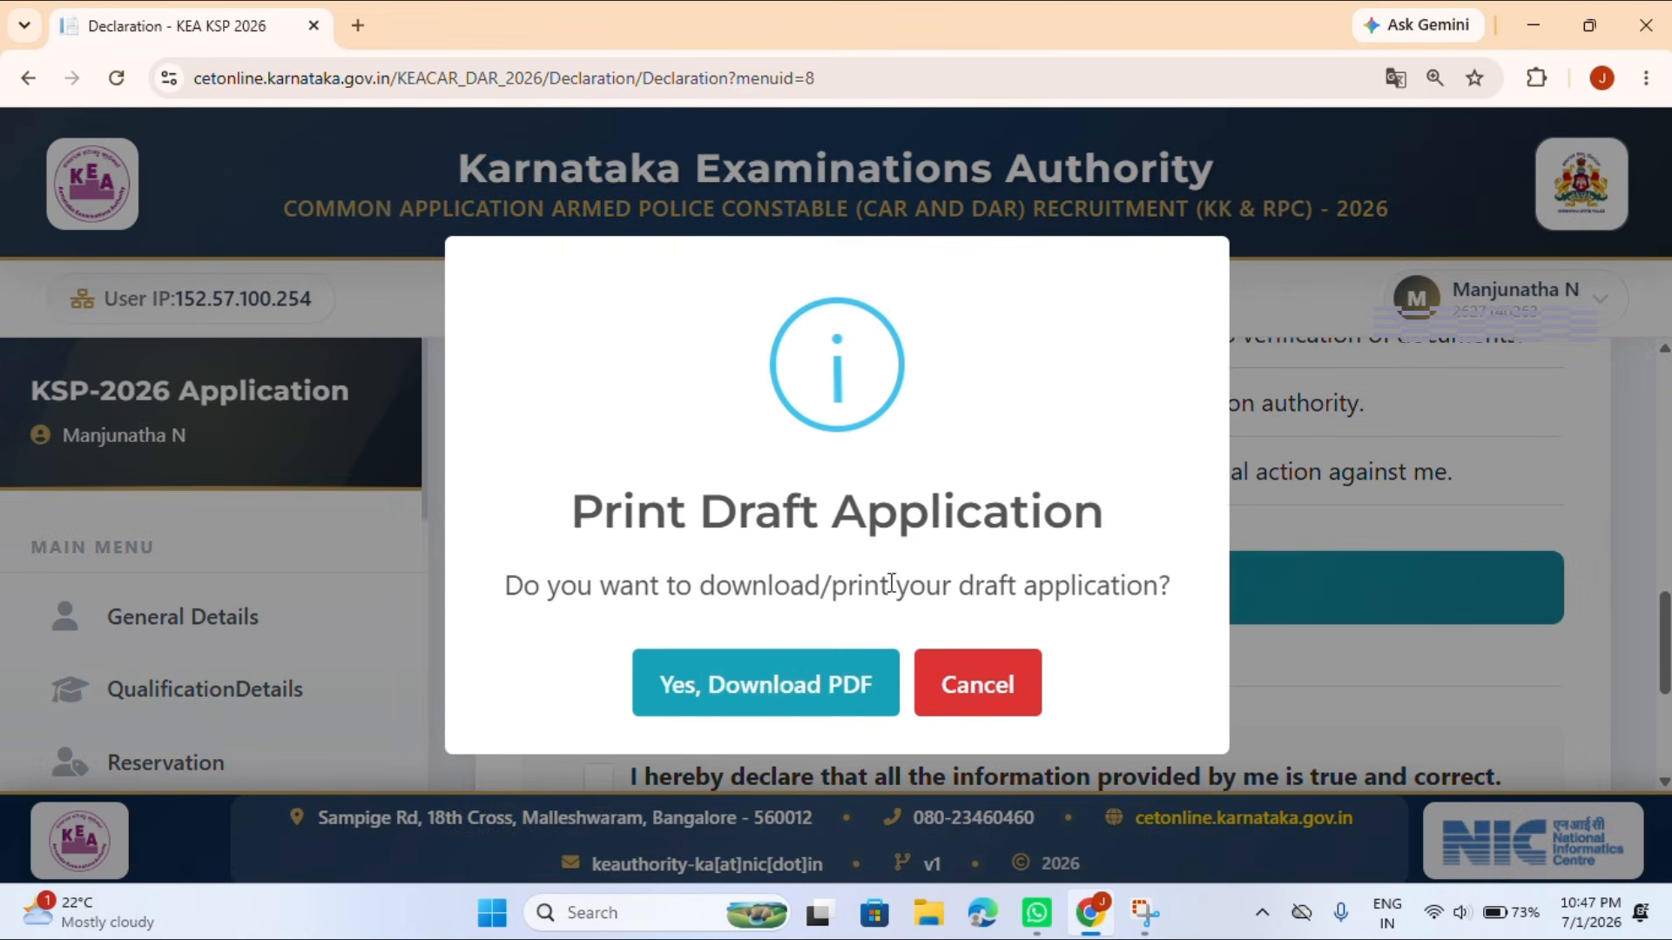
pyautogui.click(740, 688)
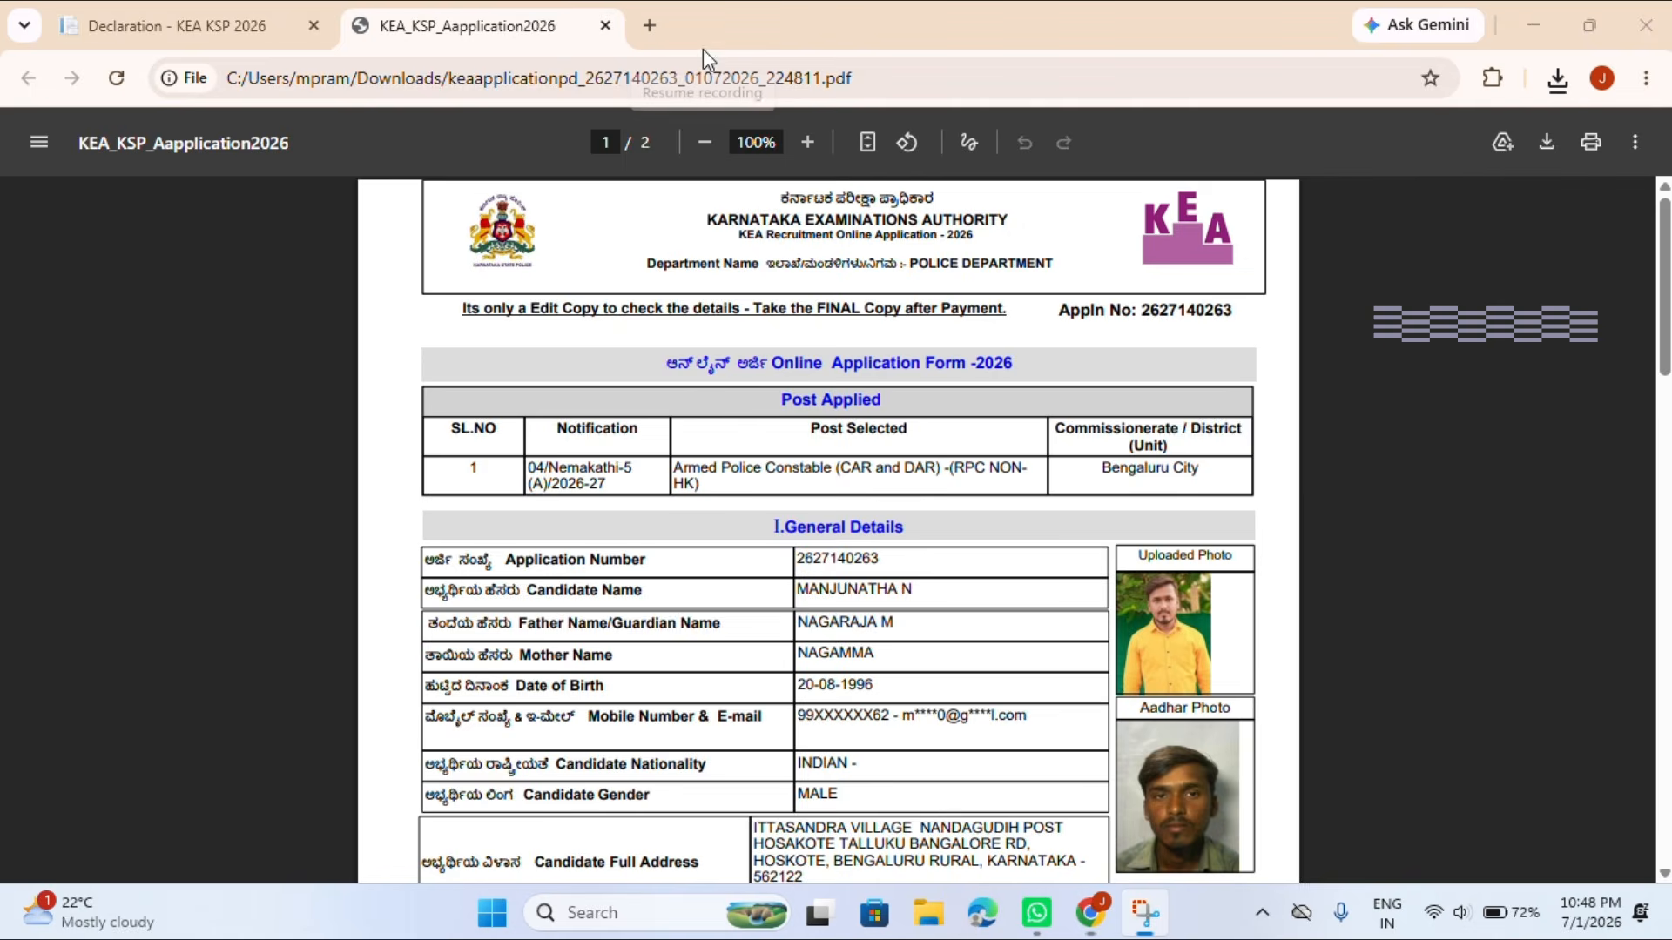
# Check the details on both pages of the draft application PDF.
pyautogui.scroll(-15, 769, 377)
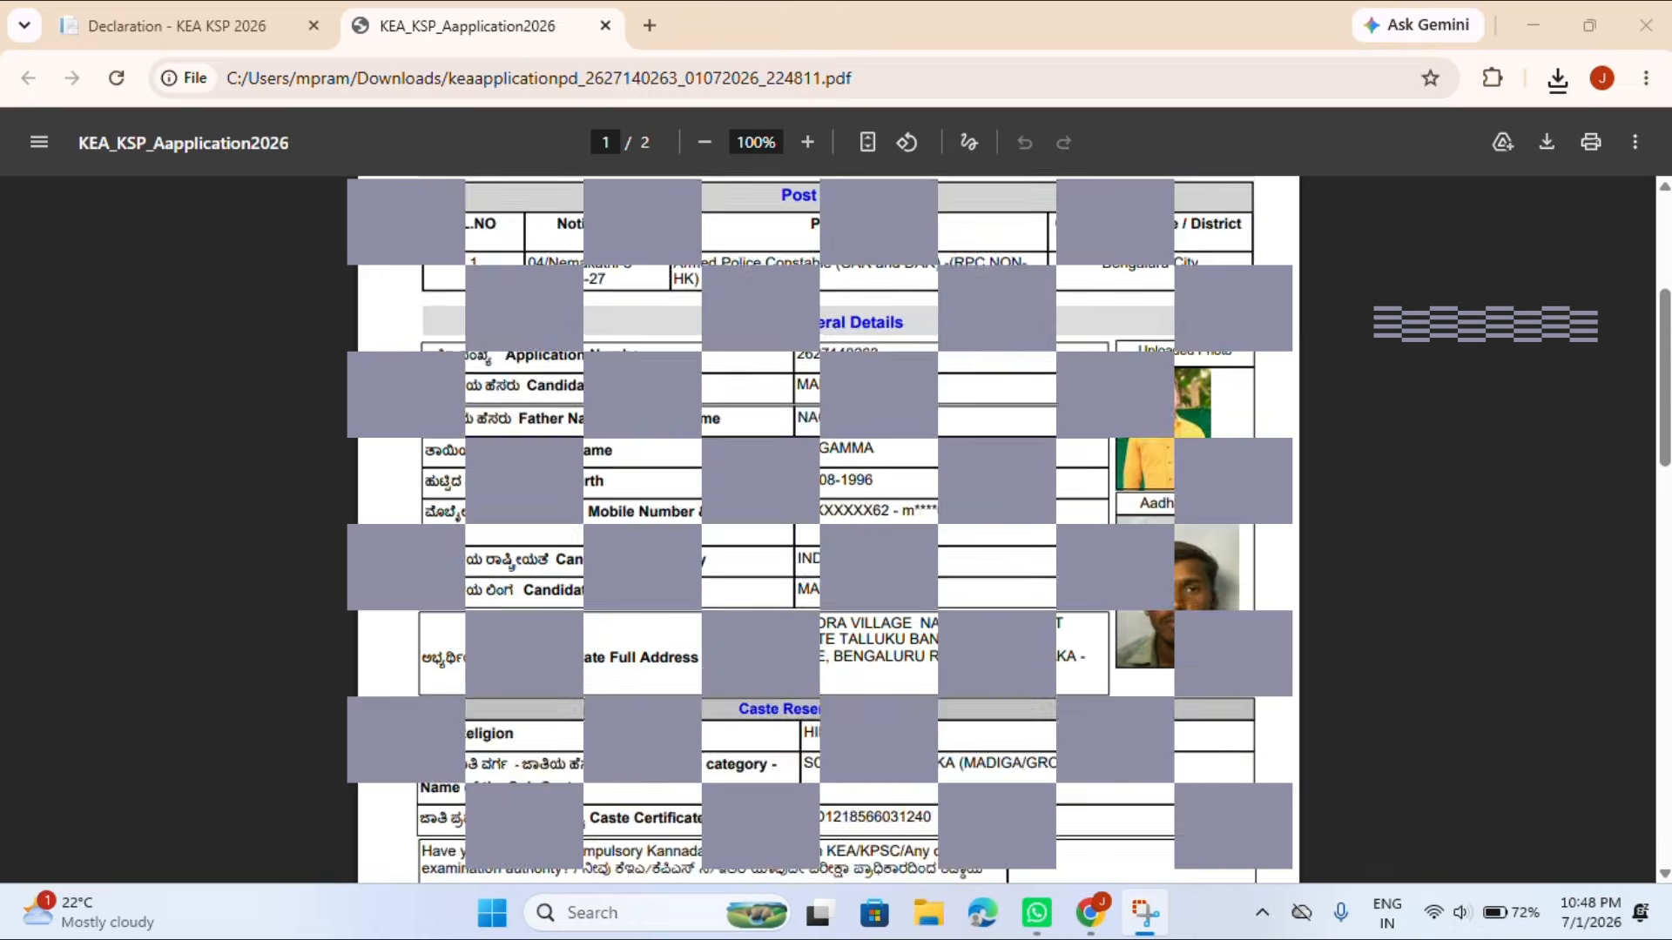
pyautogui.scroll(-5, 770, 377)
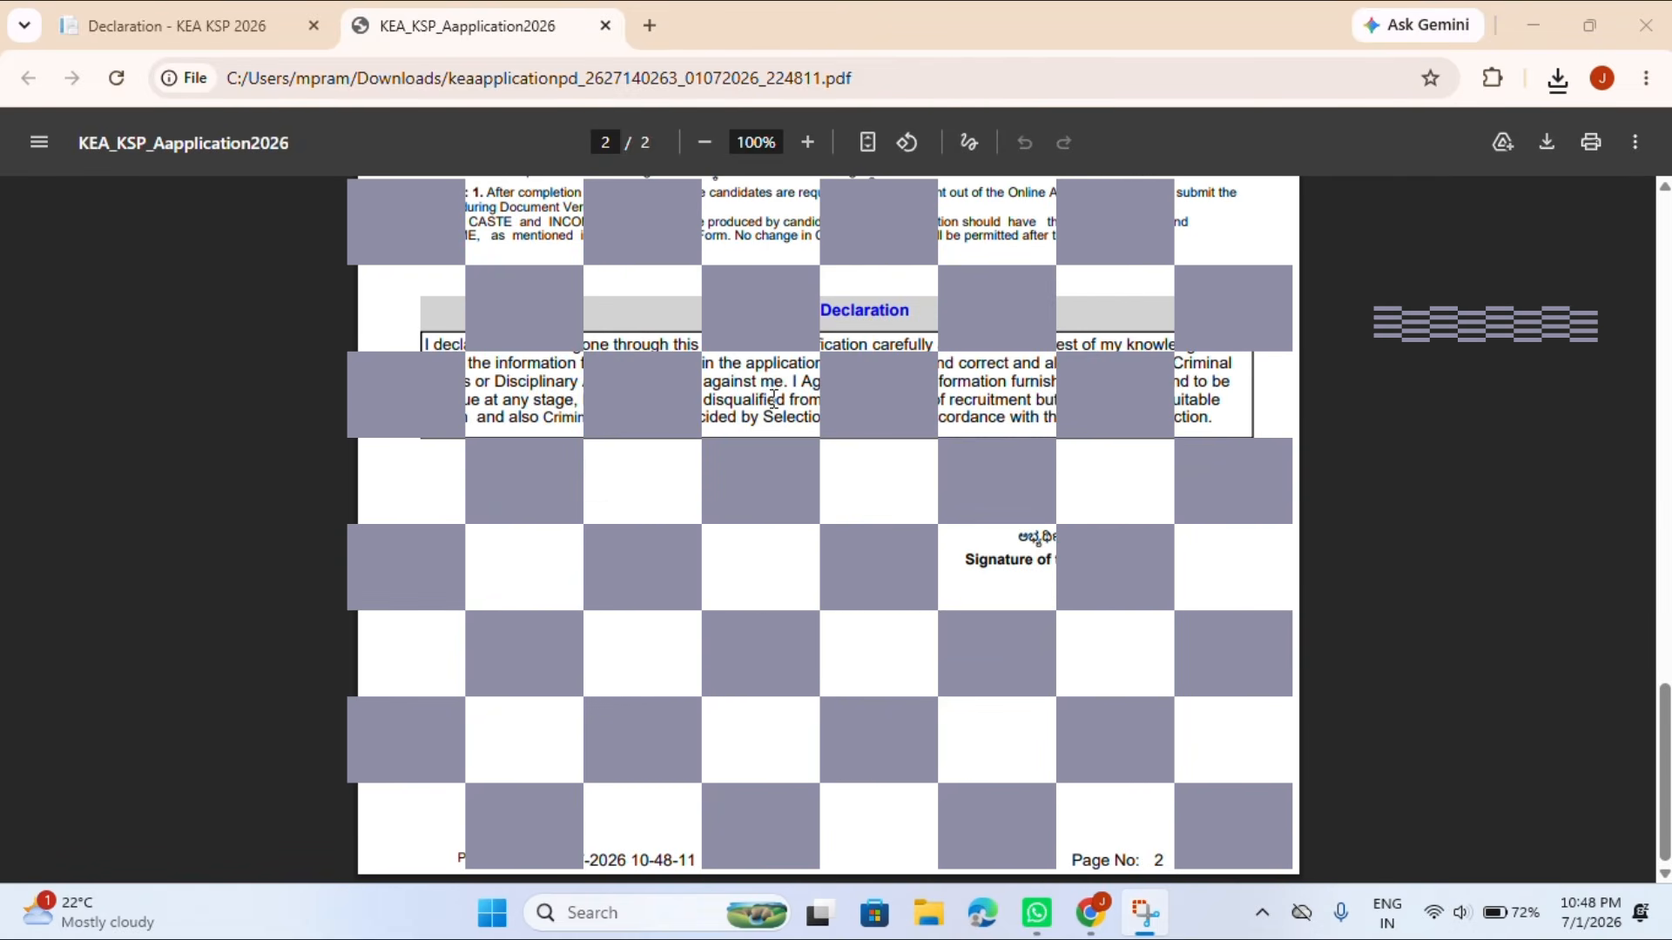
pyautogui.scroll(20, 766, 389)
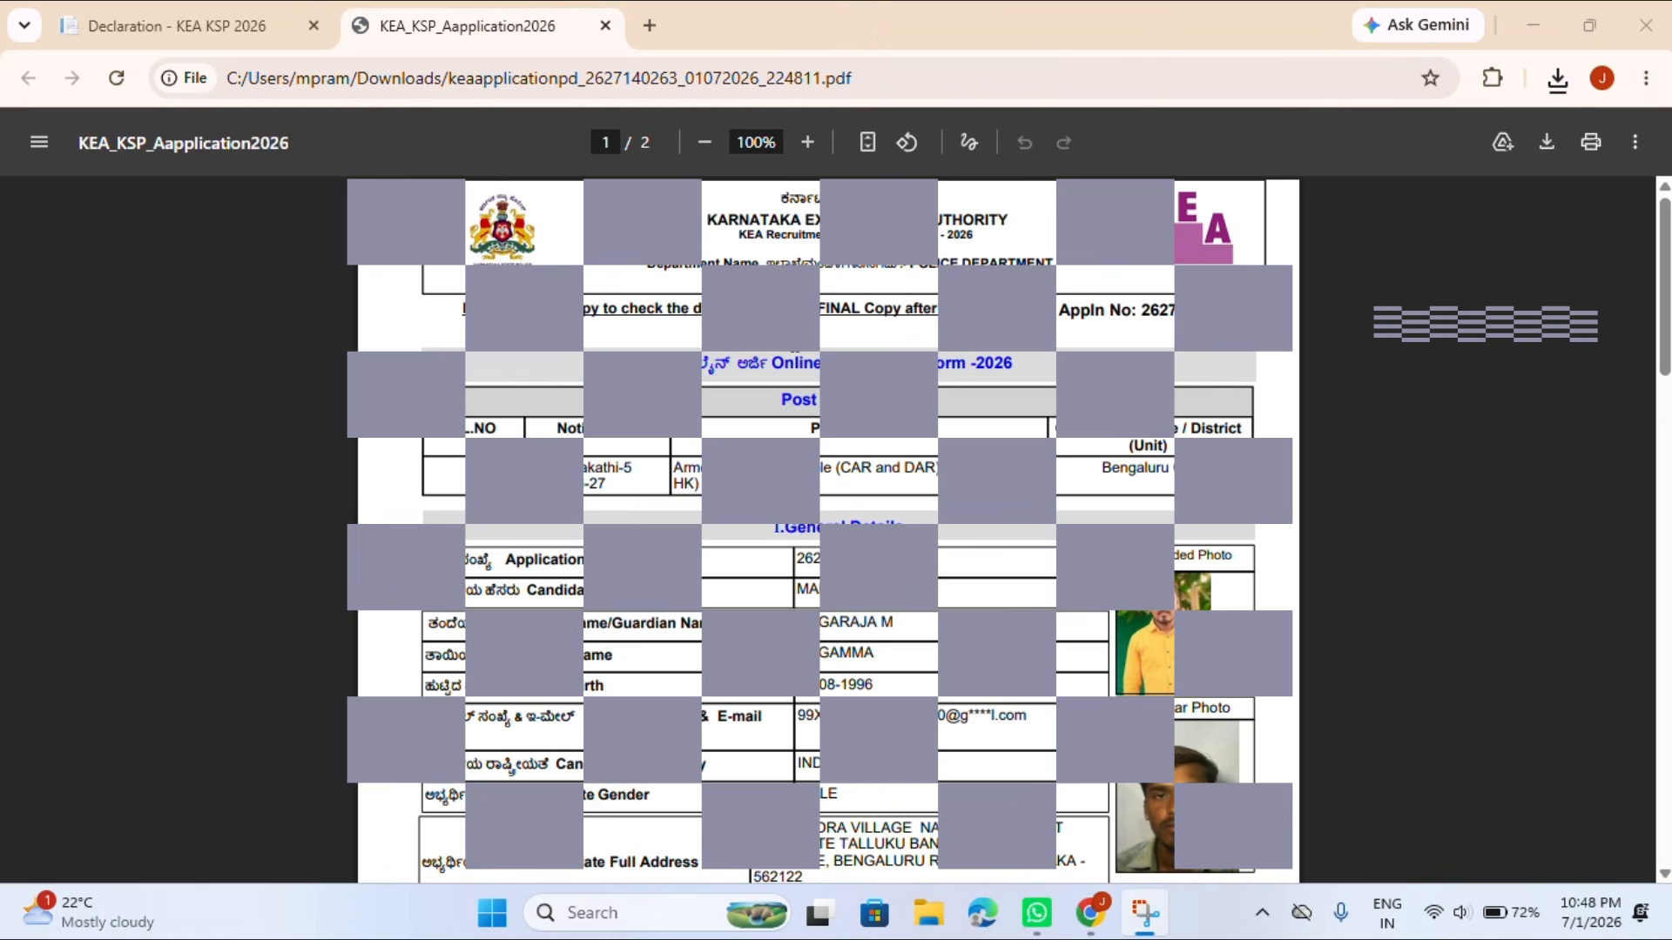
# Return to the Declaration page, declare that all the information is true and correct, and submit and confirm the declaration.
pyautogui.hotkey('ctrl', 'Tab')
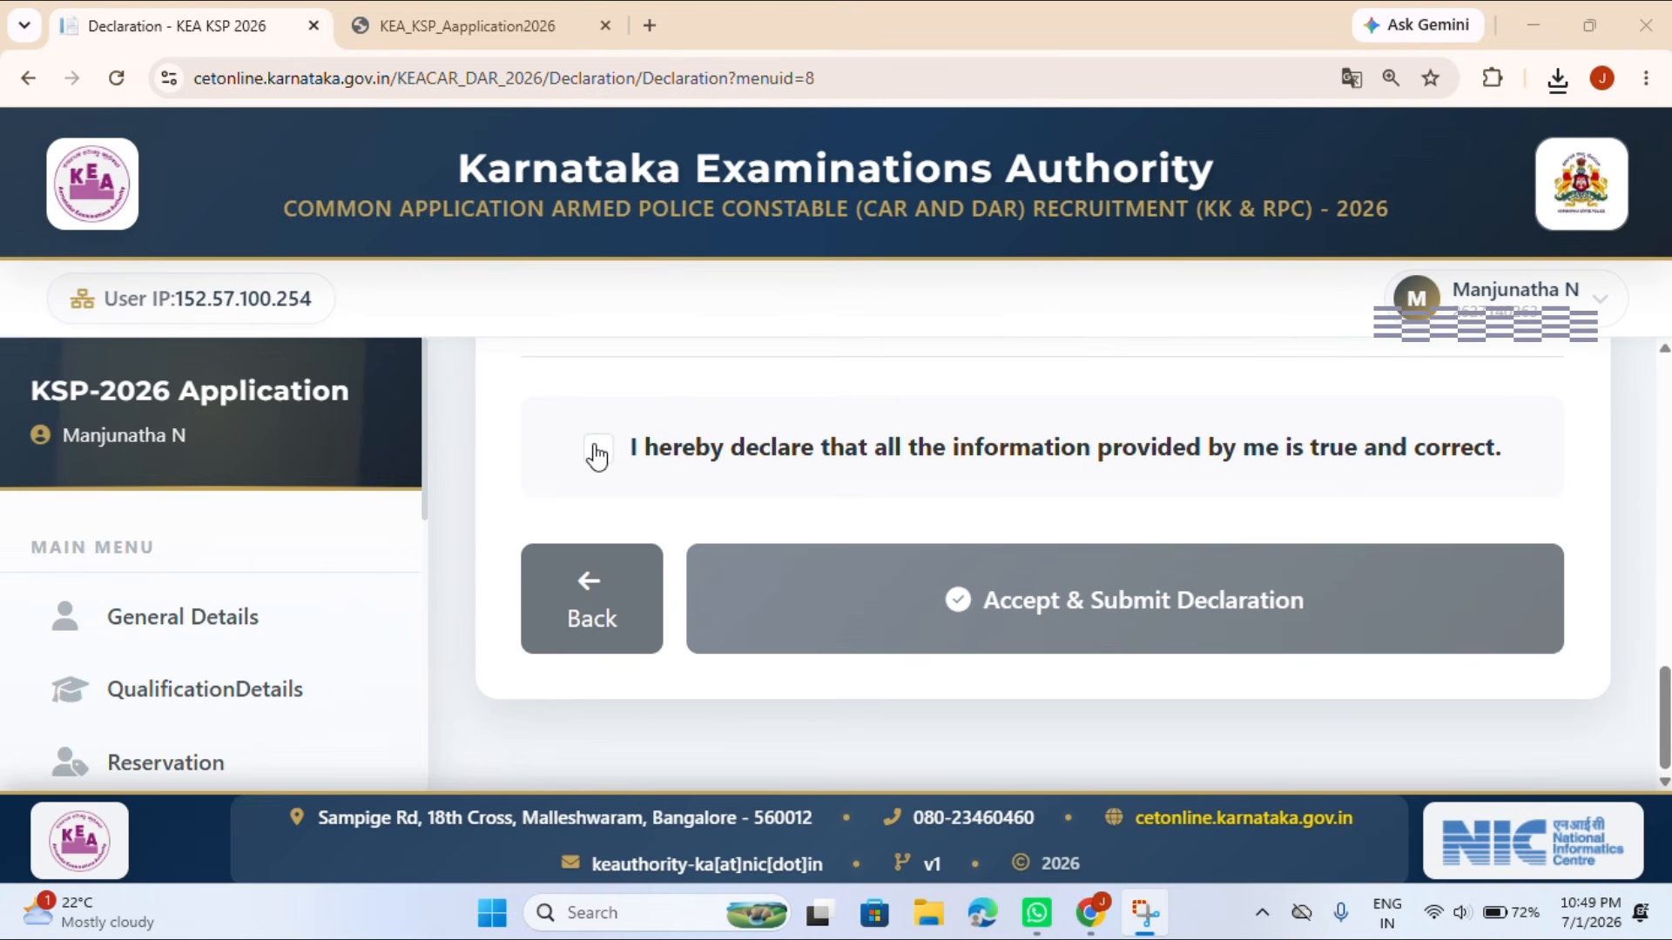
pyautogui.click(596, 452)
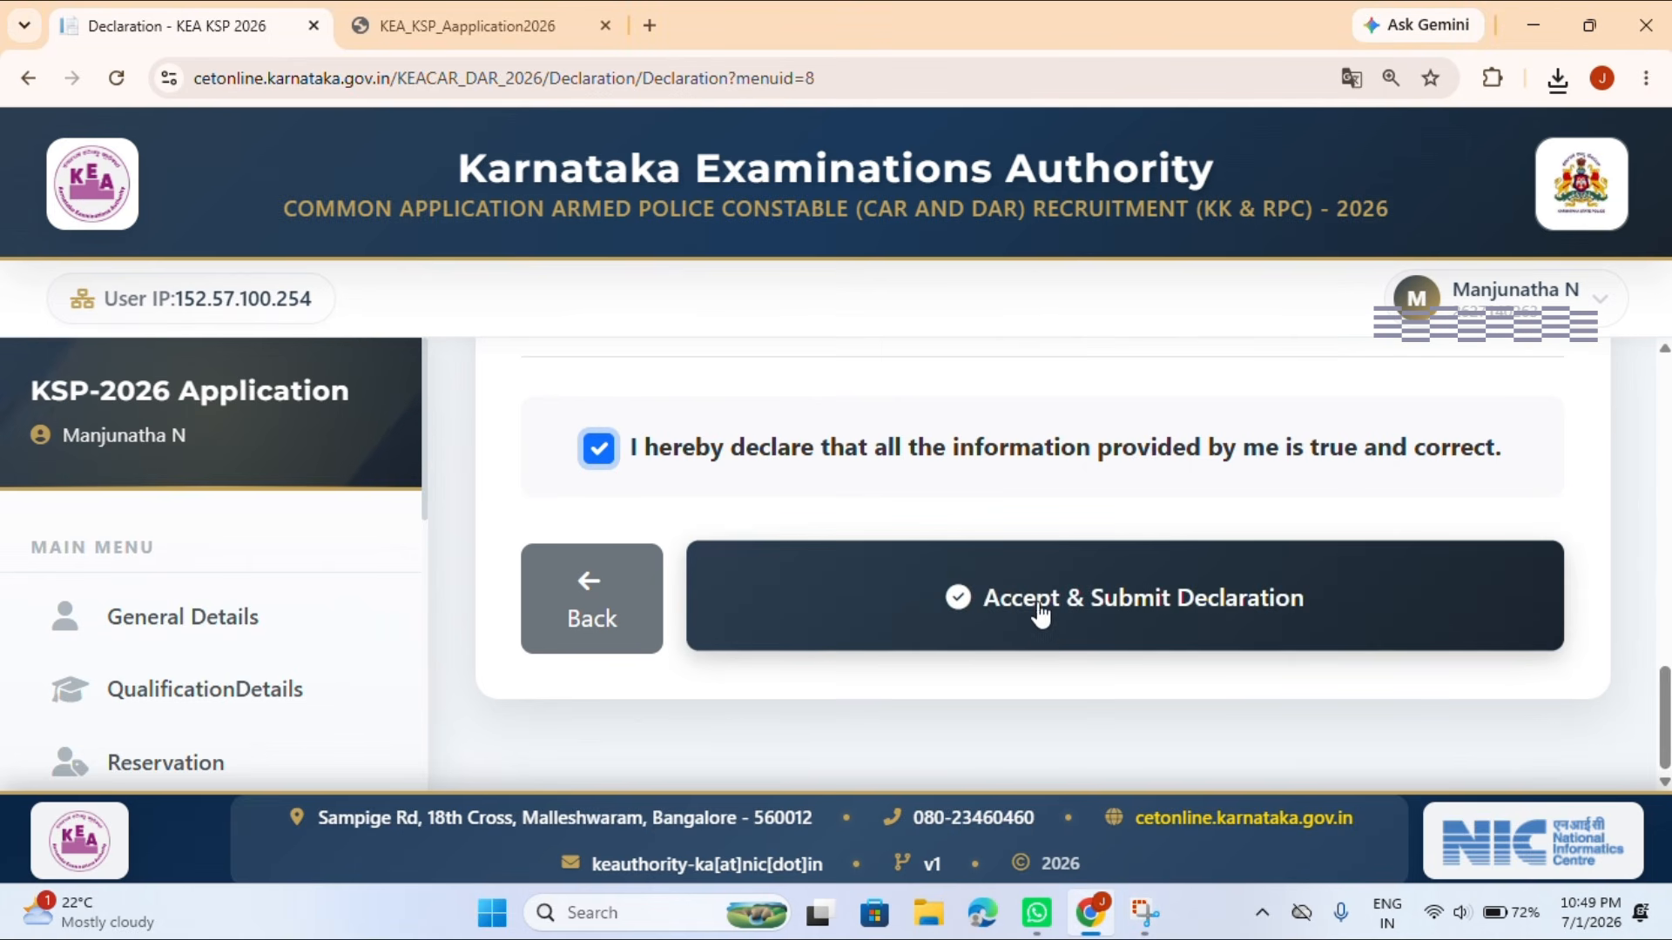
pyautogui.click(1124, 611)
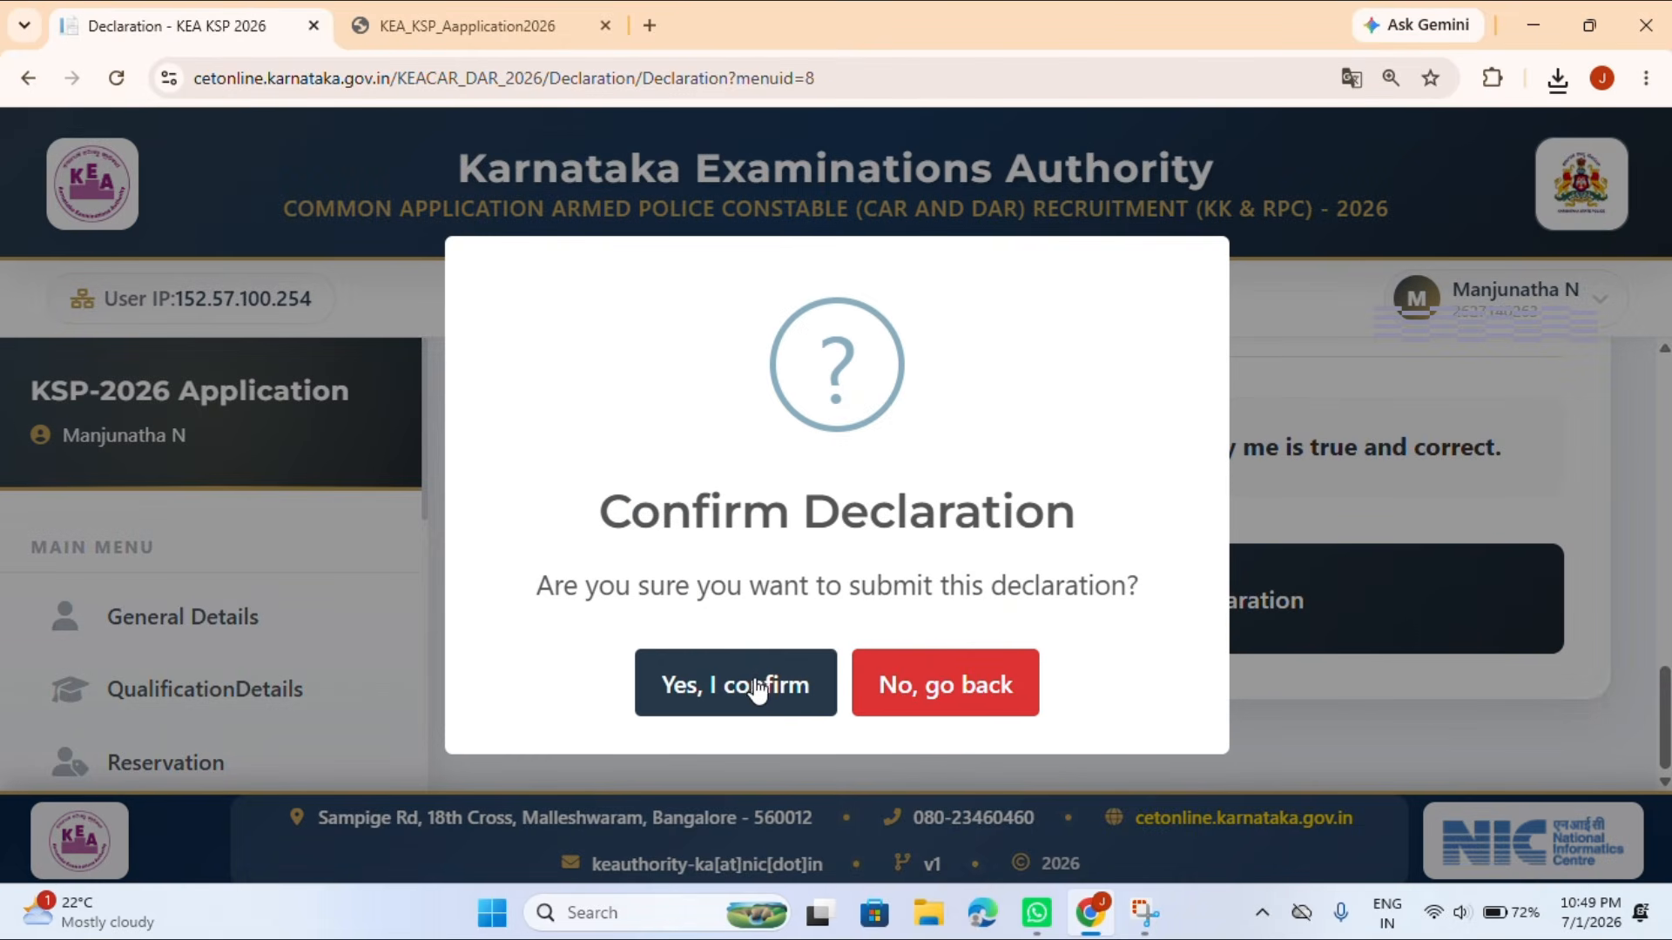
pyautogui.click(759, 687)
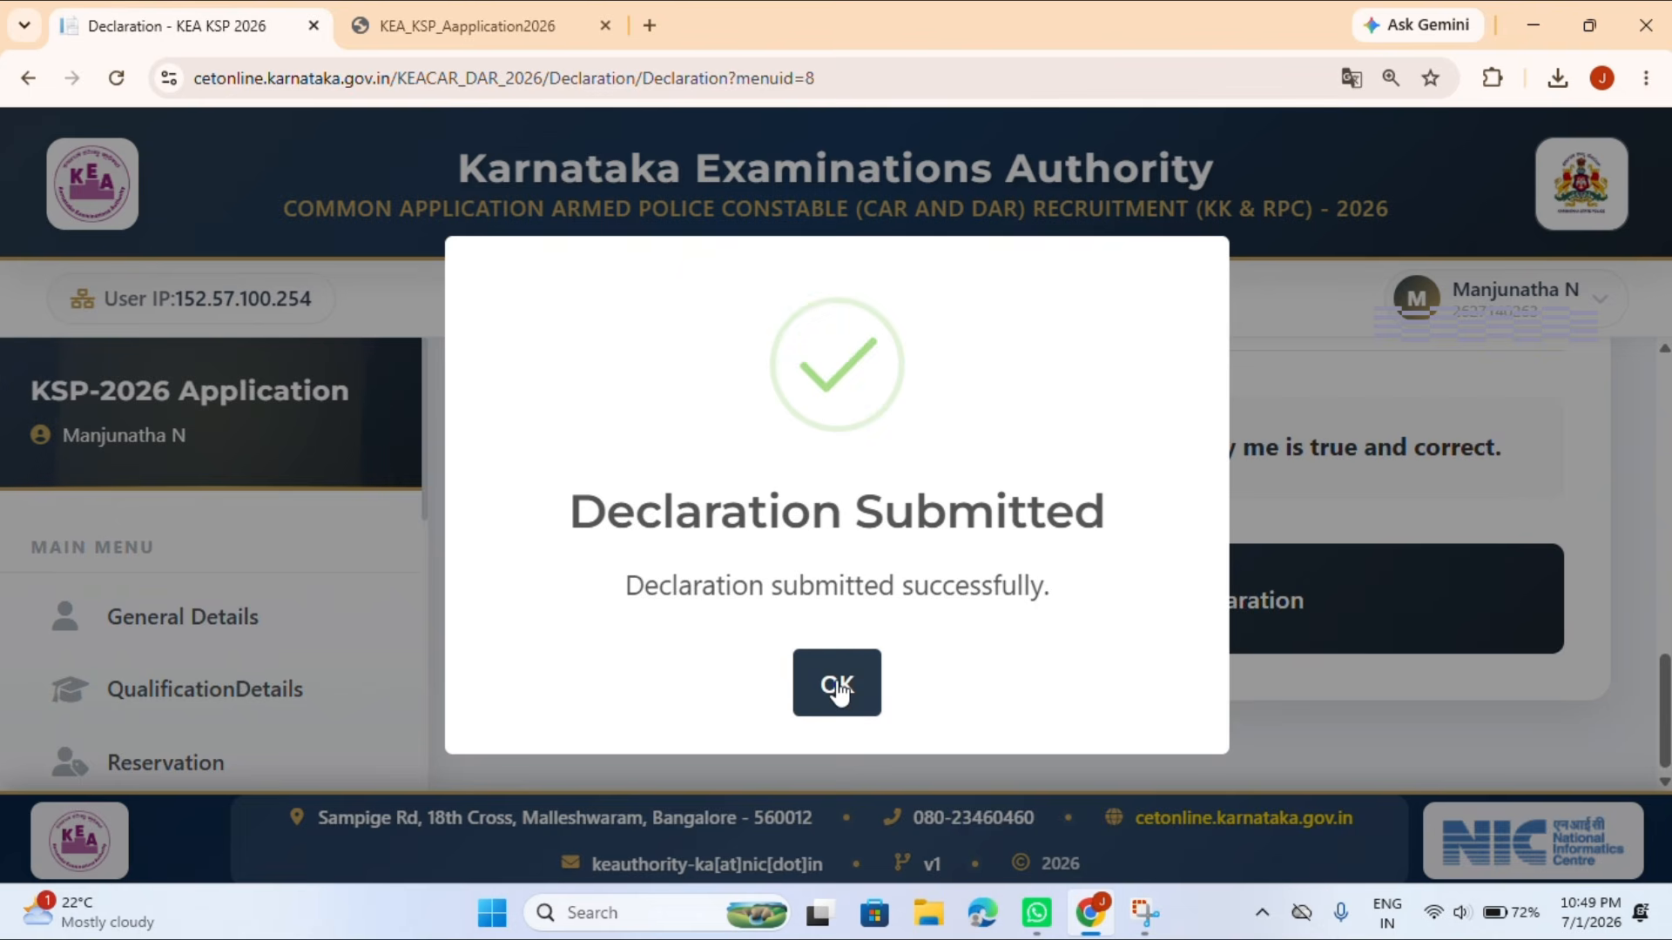
pyautogui.click(837, 684)
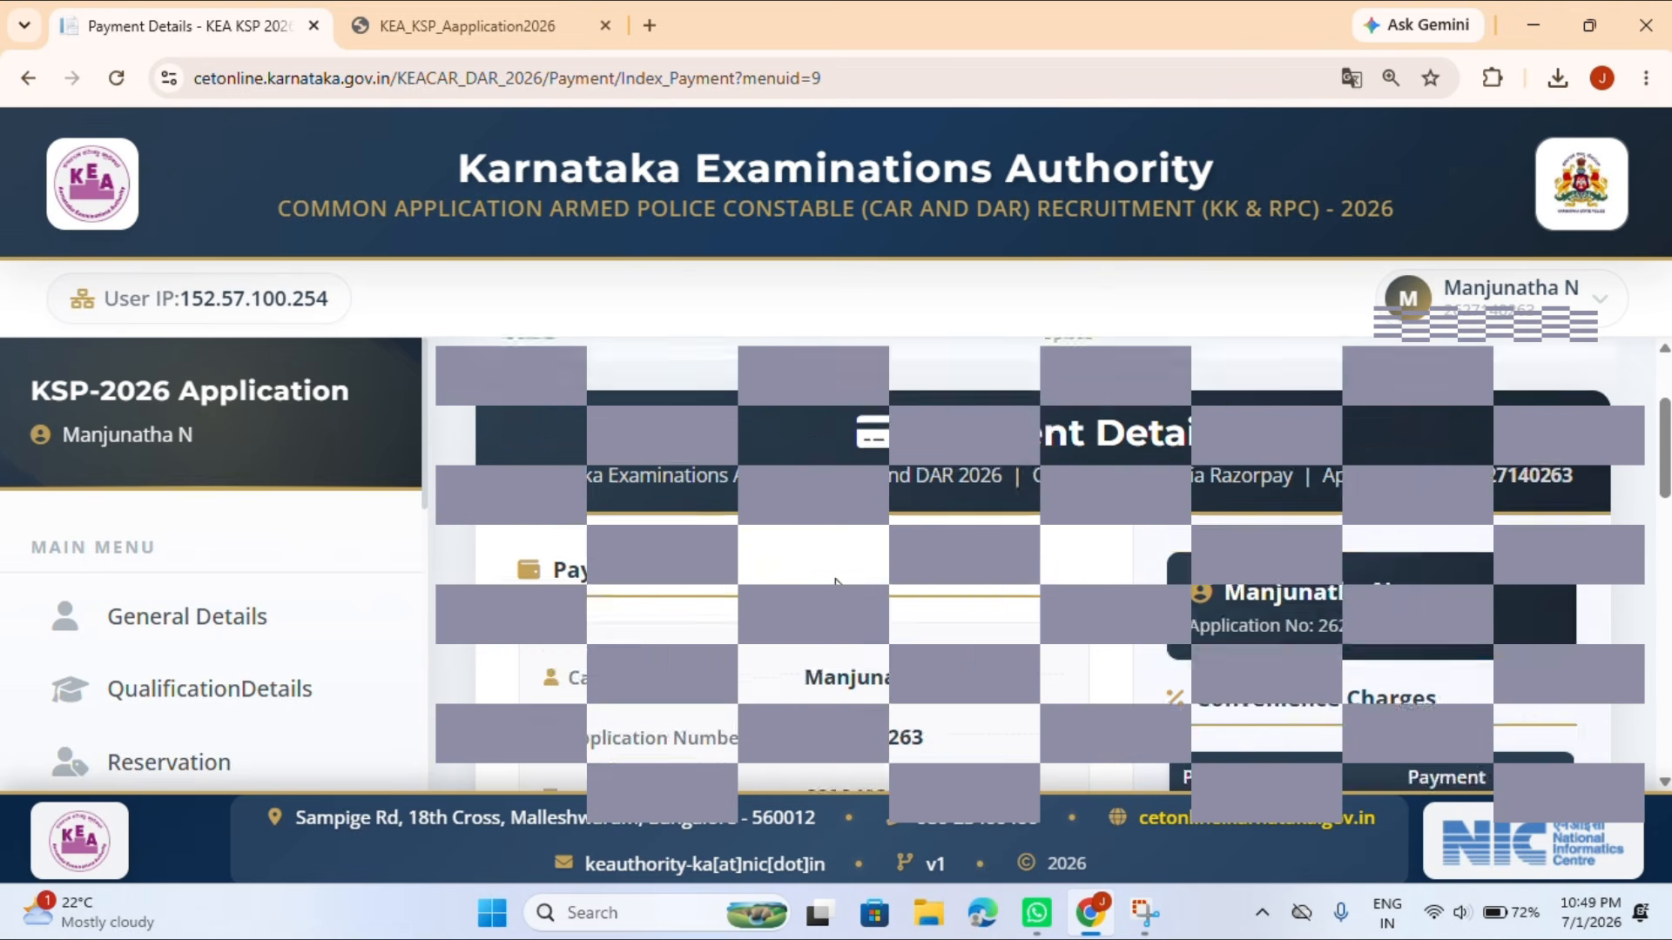
# Review the payment details and convenience charges and proceed to the Razorpay payment gateway.
pyautogui.scroll(-10, 775, 433)
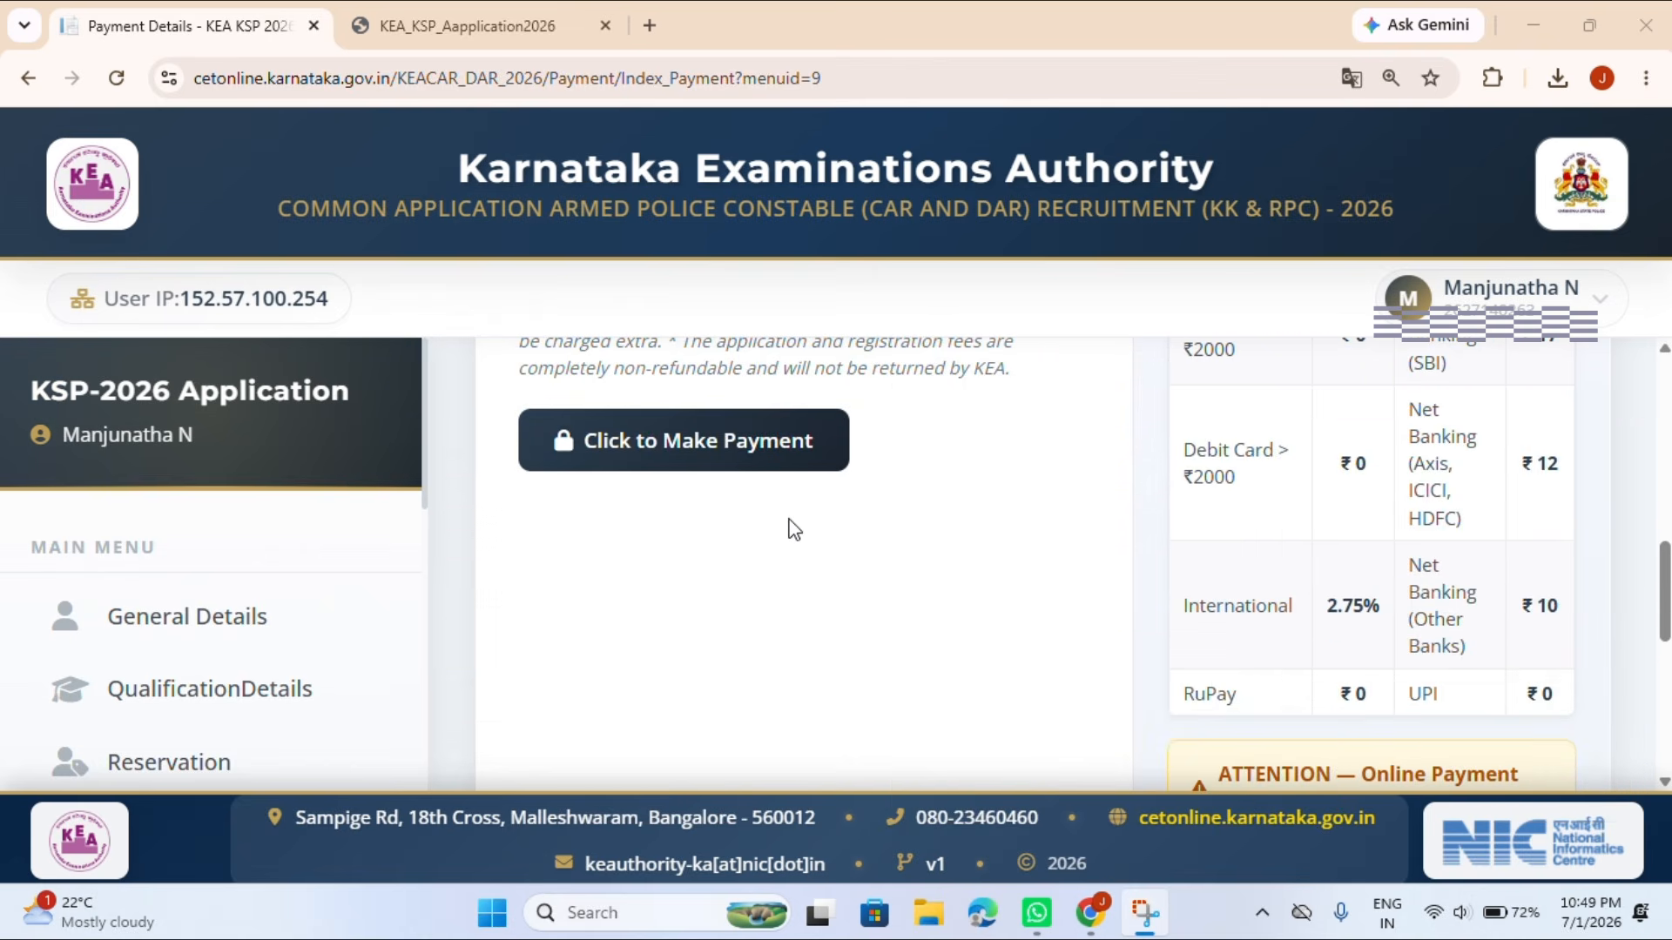
pyautogui.scroll(-6, 798, 522)
pyautogui.scroll(7, 802, 523)
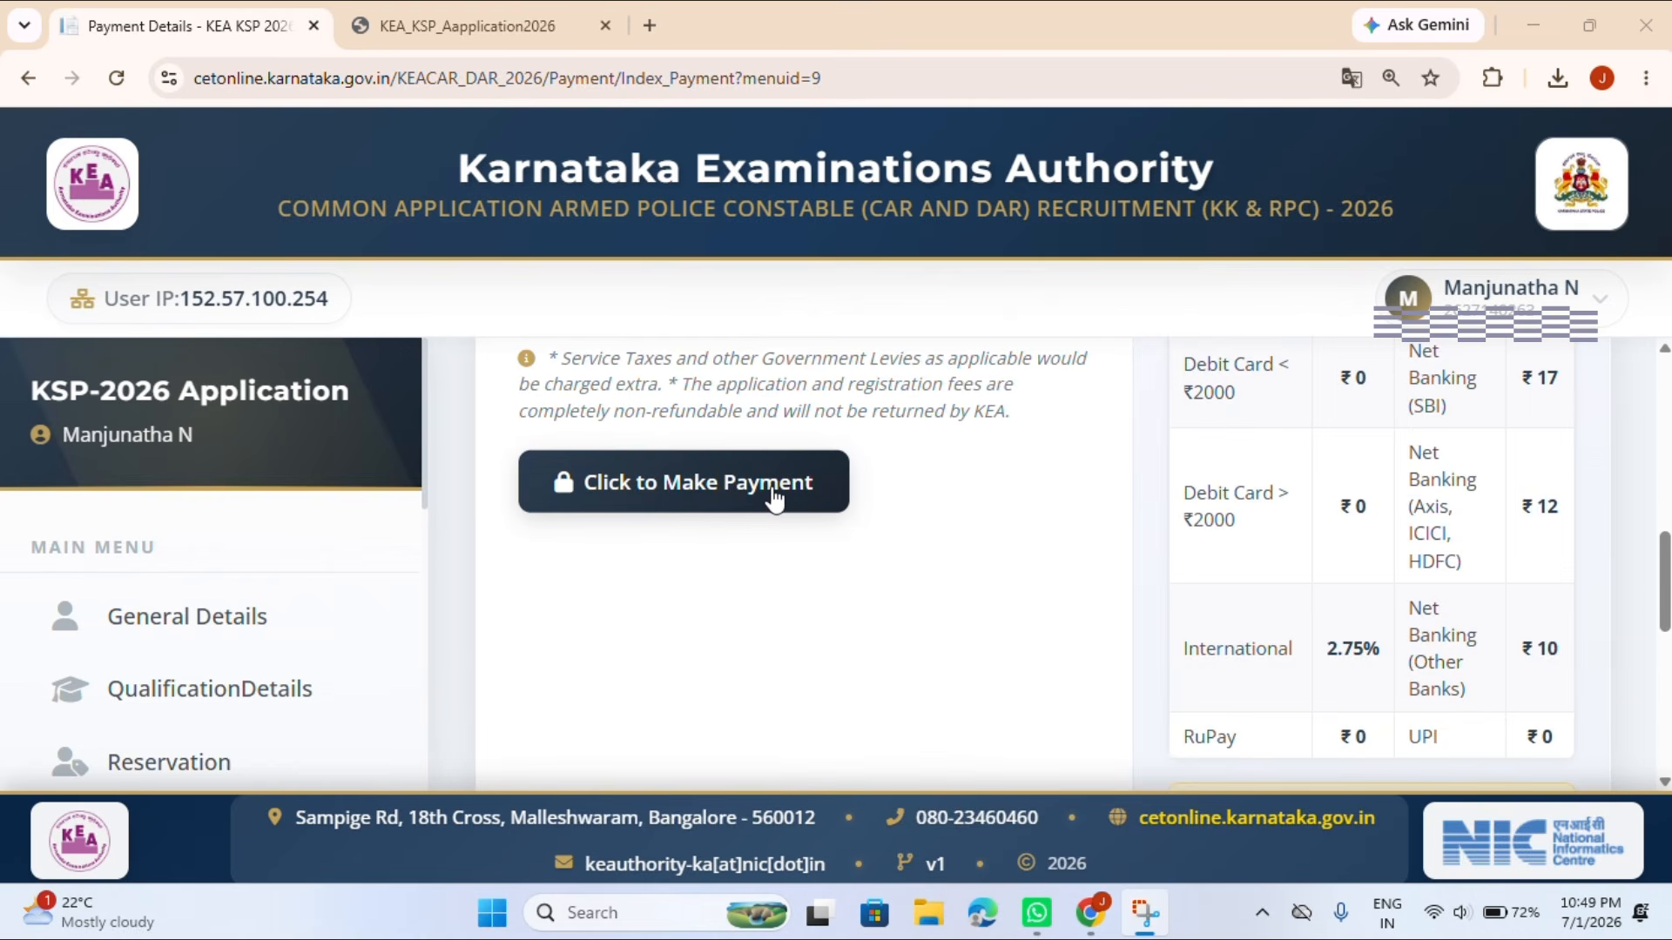
pyautogui.click(775, 501)
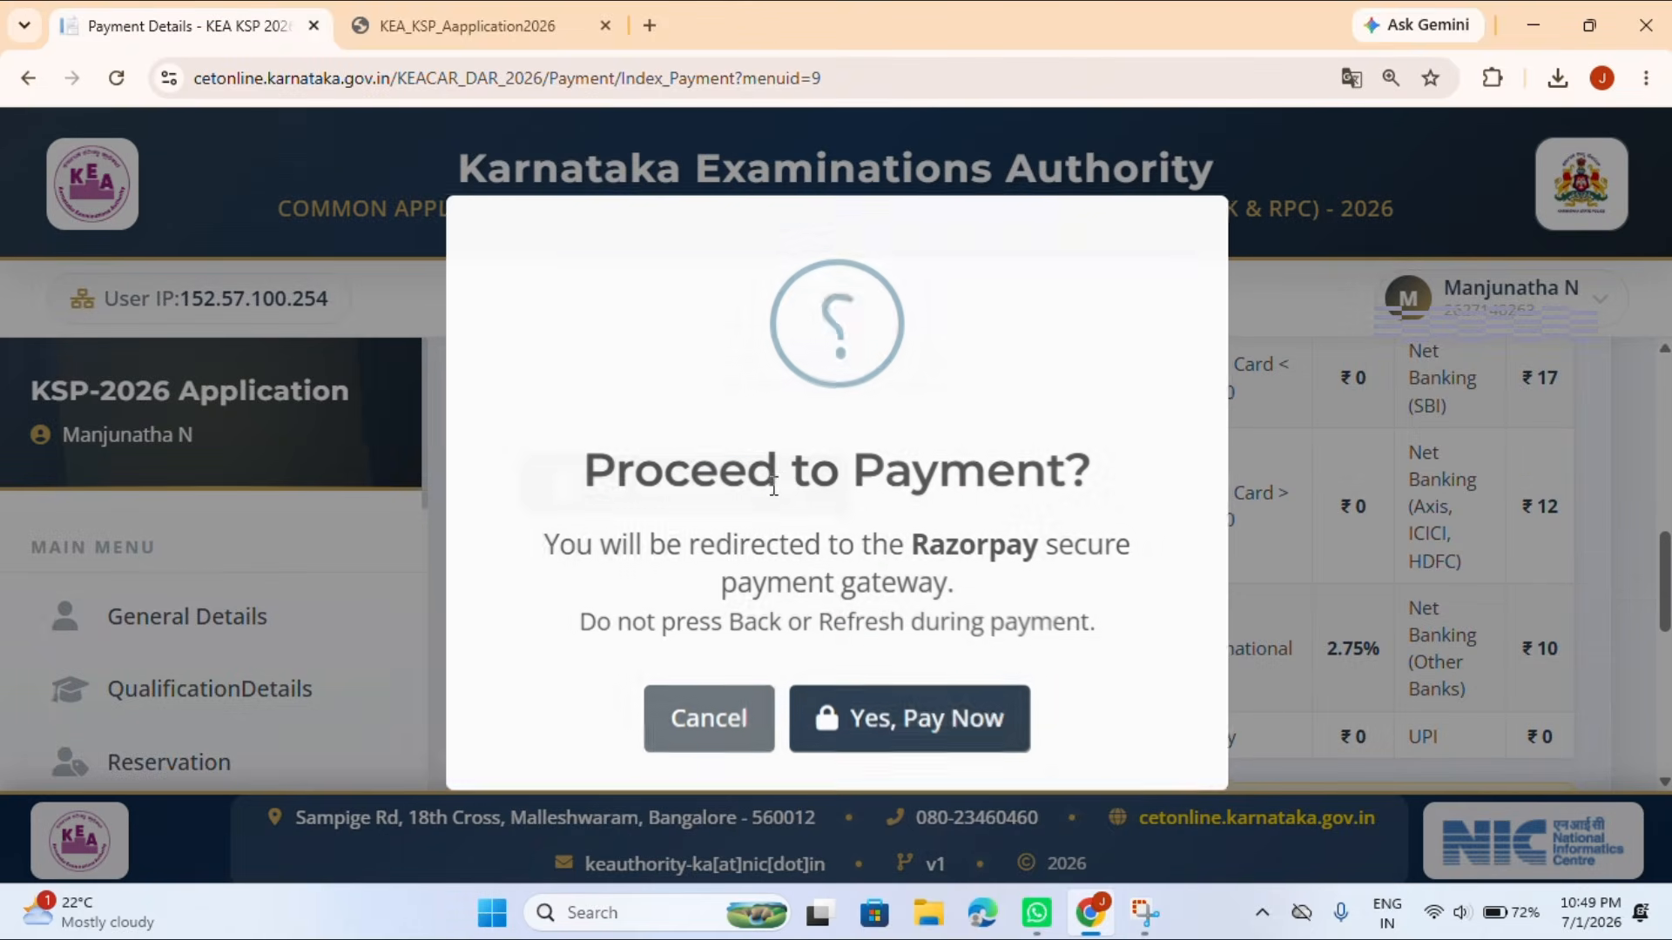
pyautogui.click(867, 723)
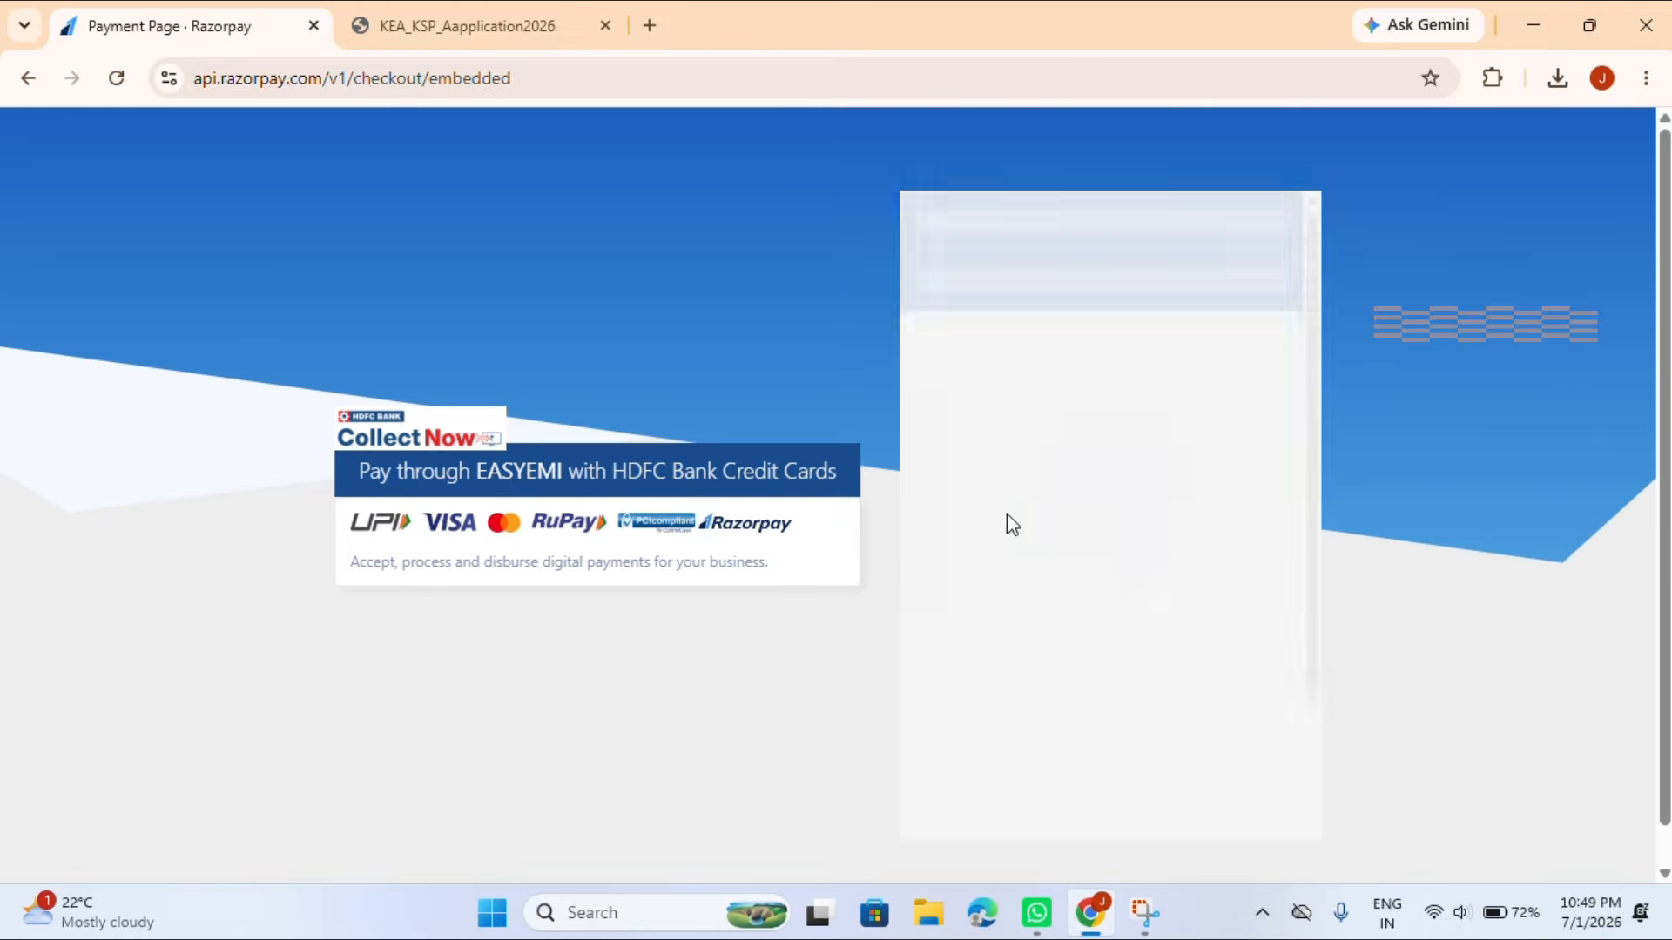
# View the available payment options for the application fee, including UPI QR and HDFC Bank netbanking and cards.
pyautogui.click(1014, 512)
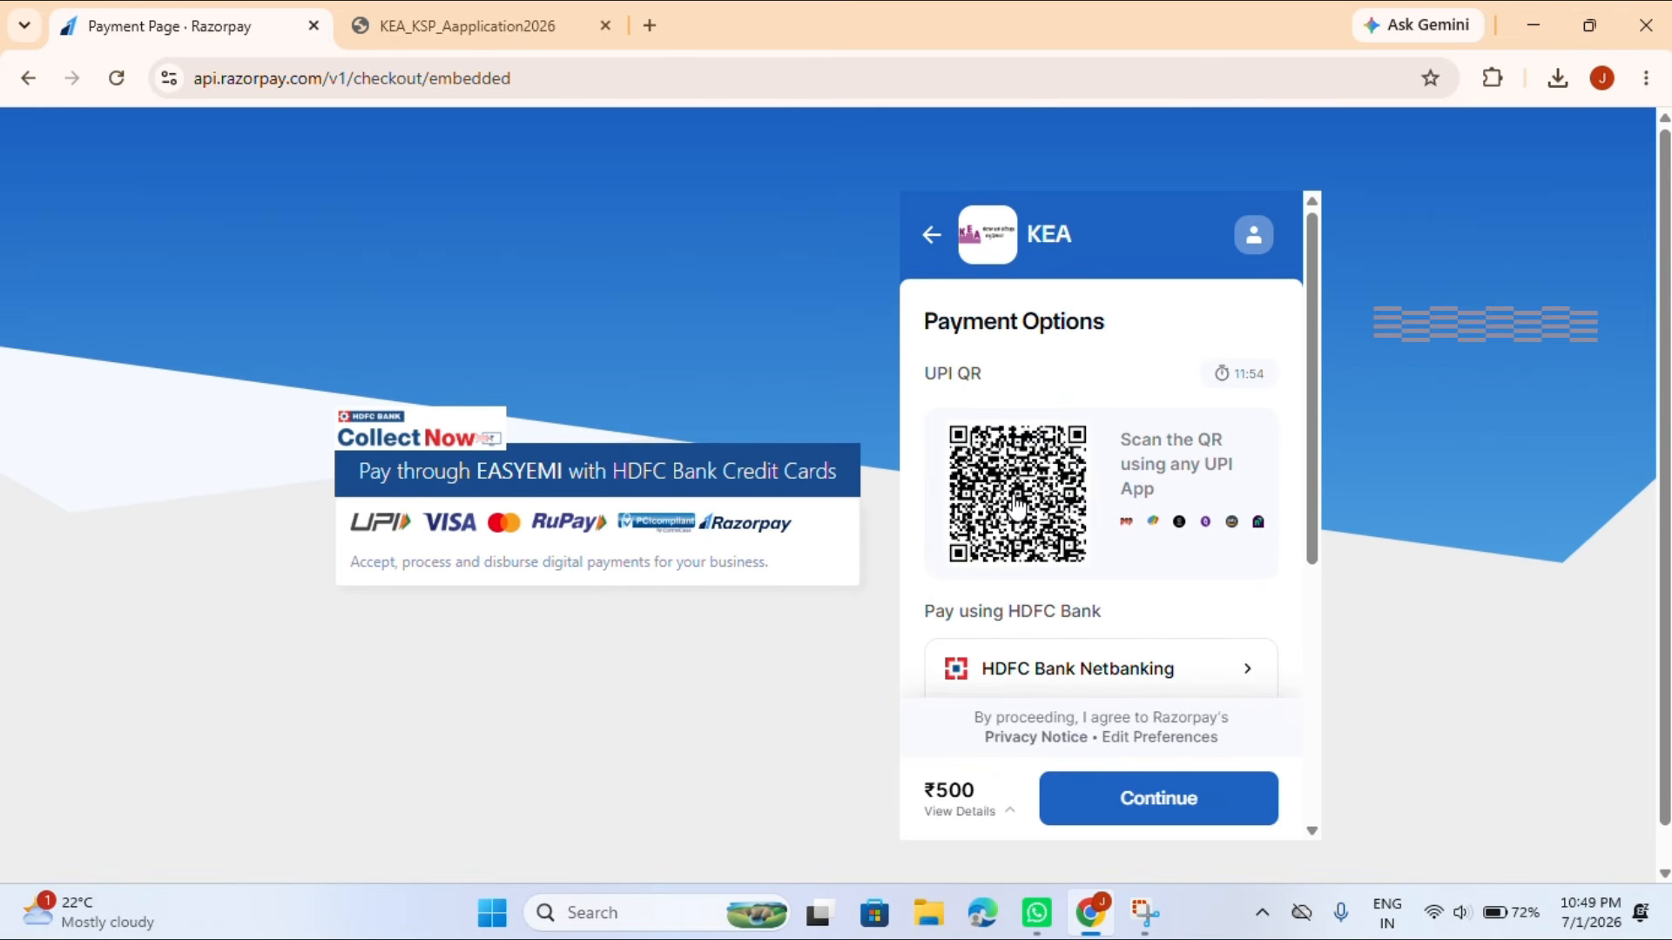
pyautogui.scroll(-2, 1115, 661)
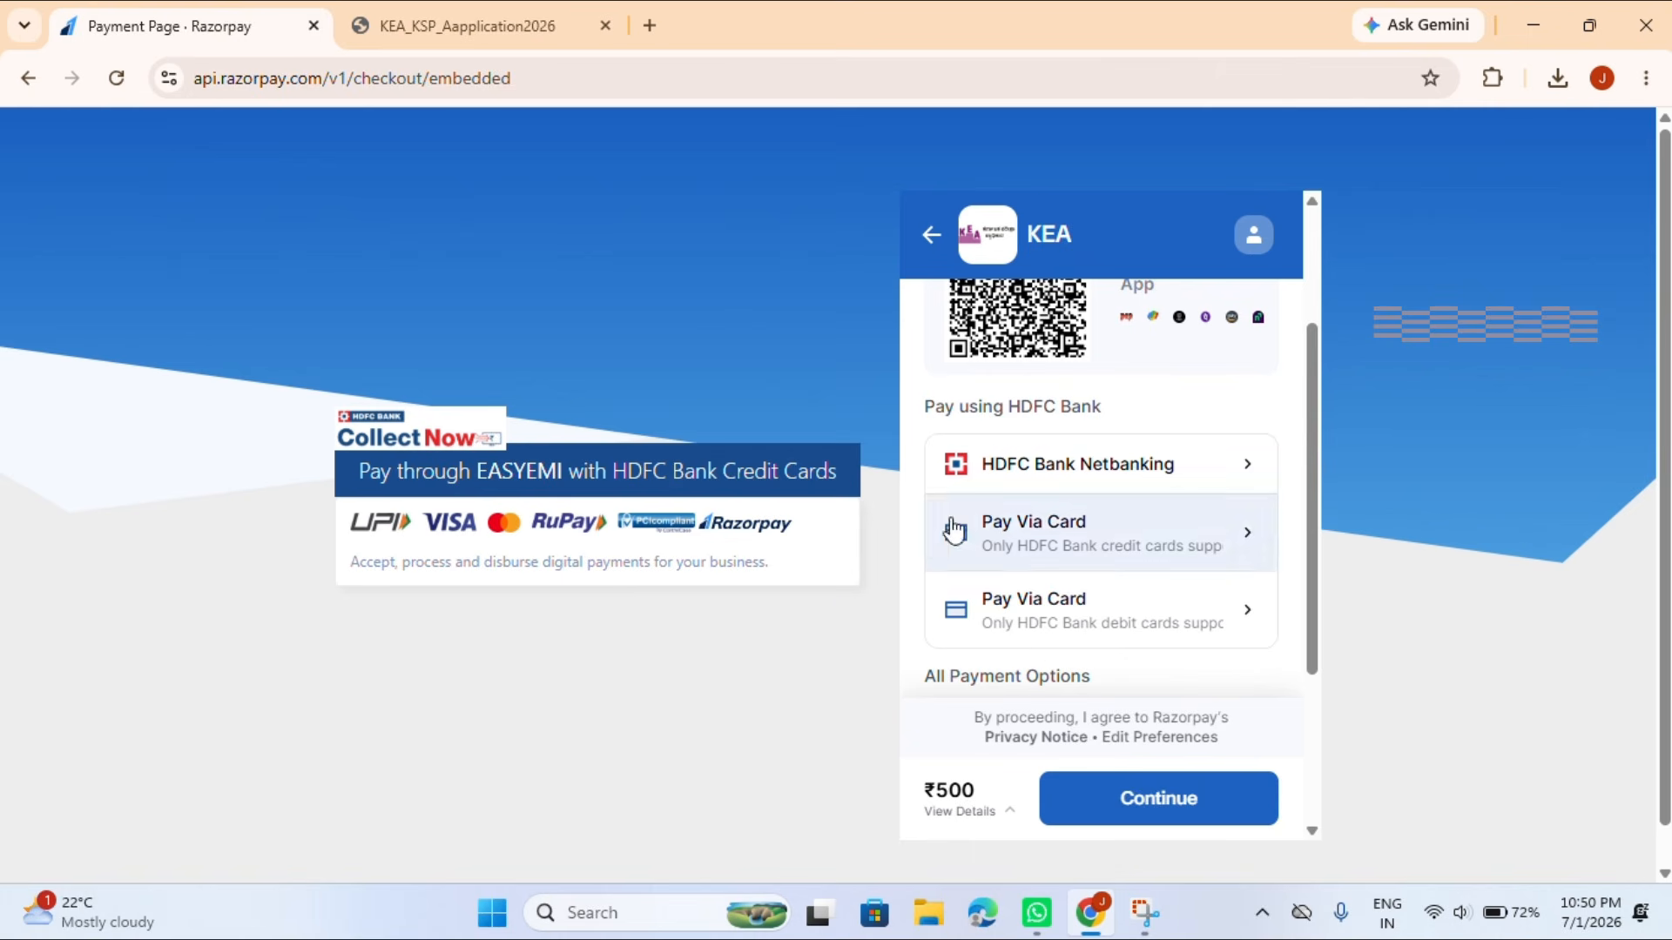
pyautogui.scroll(3, 1000, 385)
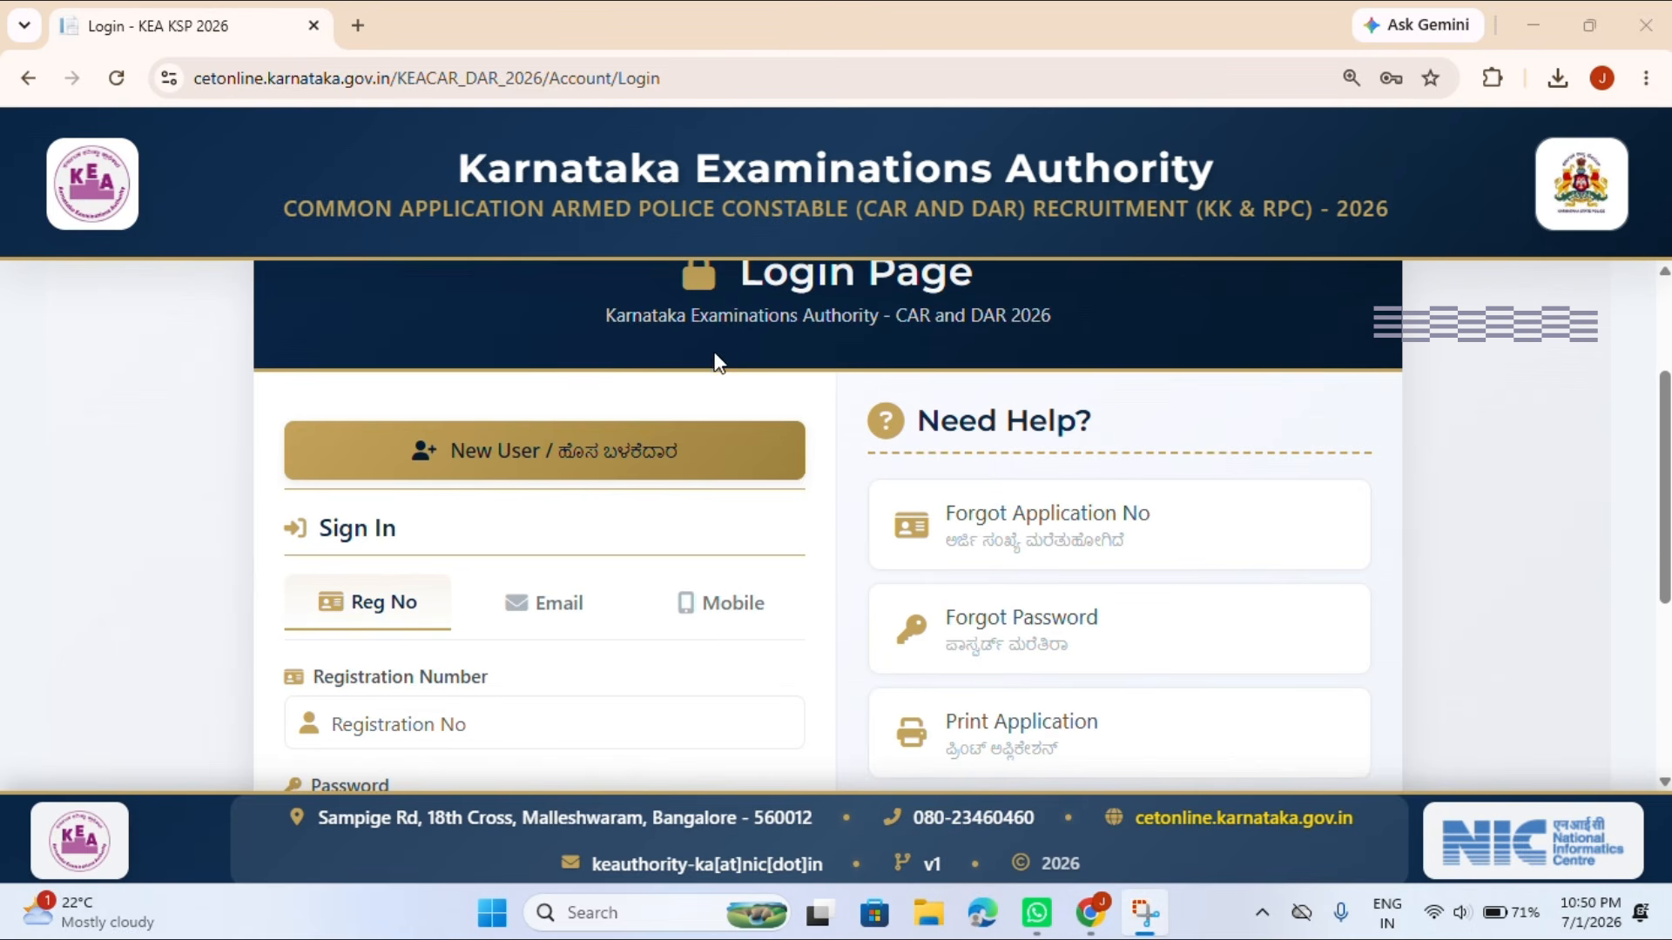
# Open the Print Application page from the KEA login page and go to its identity verification form.
pyautogui.scroll(-2, 716, 384)
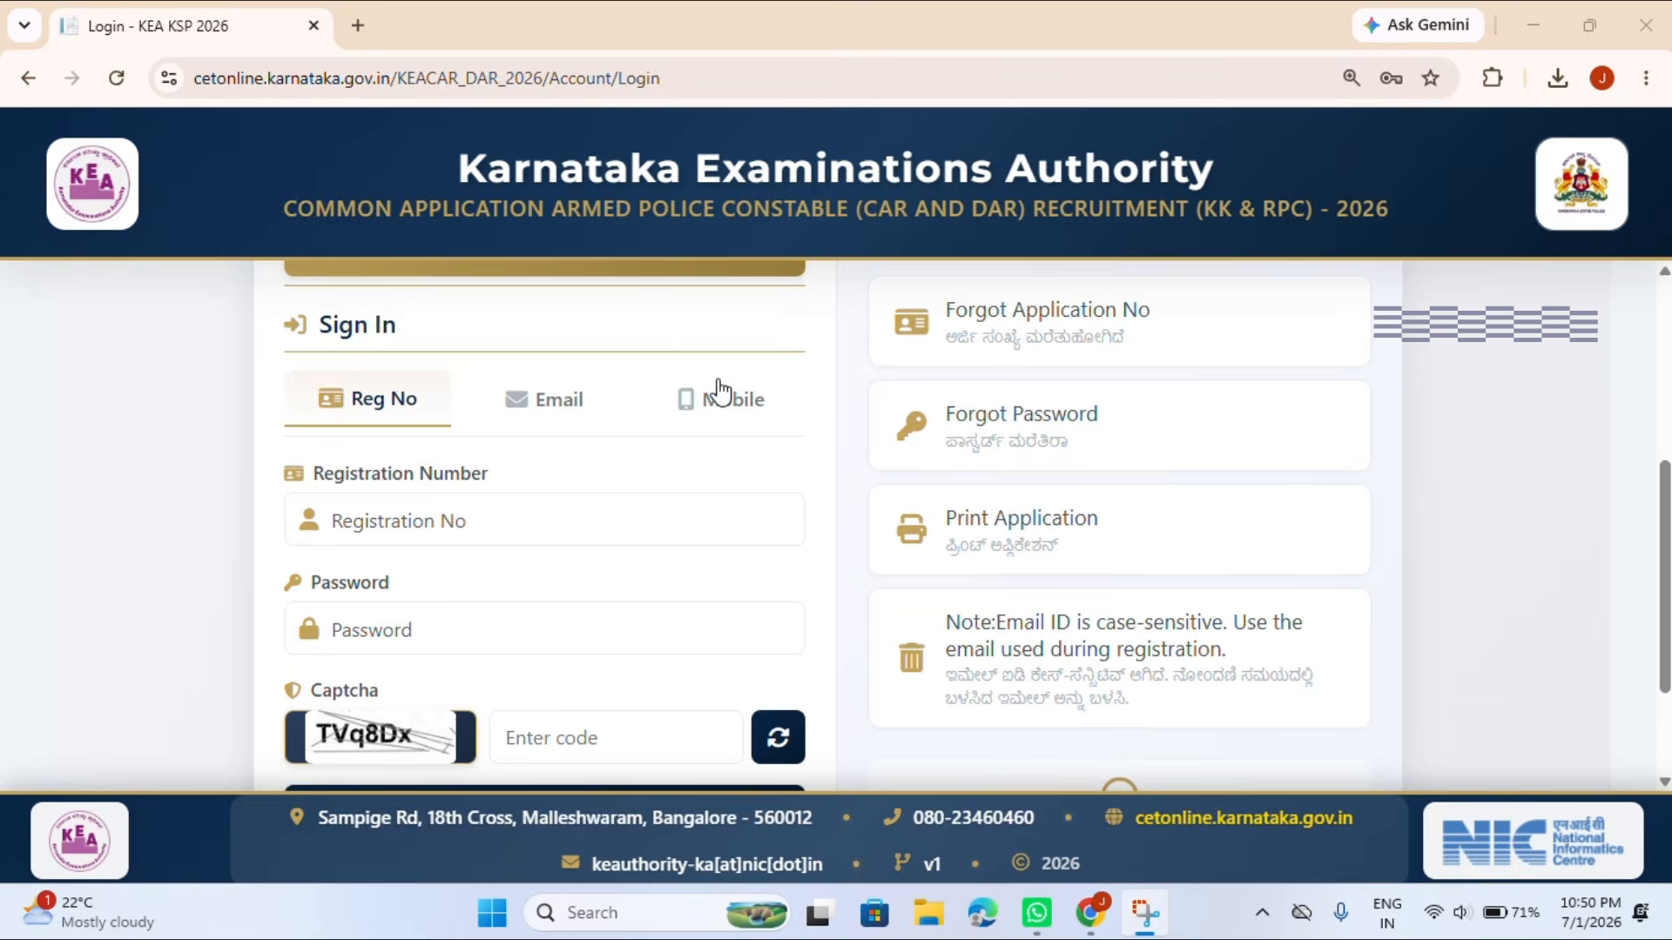
pyautogui.click(942, 539)
pyautogui.scroll(-4, 866, 504)
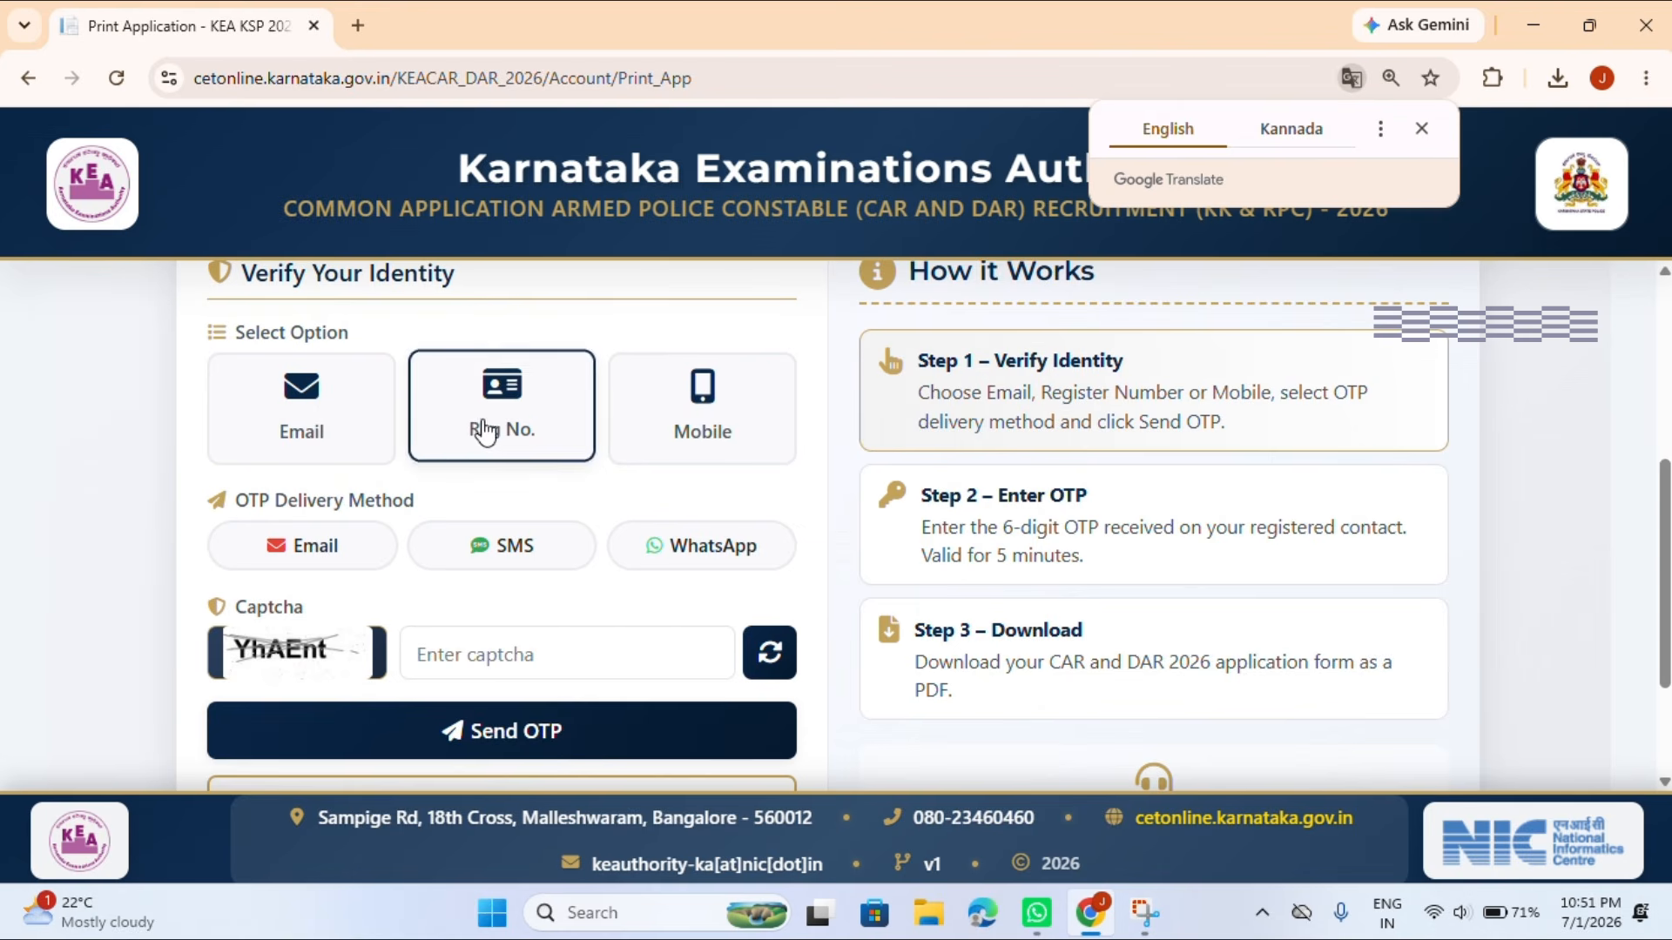
# Choose Mobile as the identity verification option and SMS as the OTP delivery method.
pyautogui.click(676, 433)
pyautogui.click(309, 389)
pyautogui.click(671, 428)
pyautogui.click(373, 555)
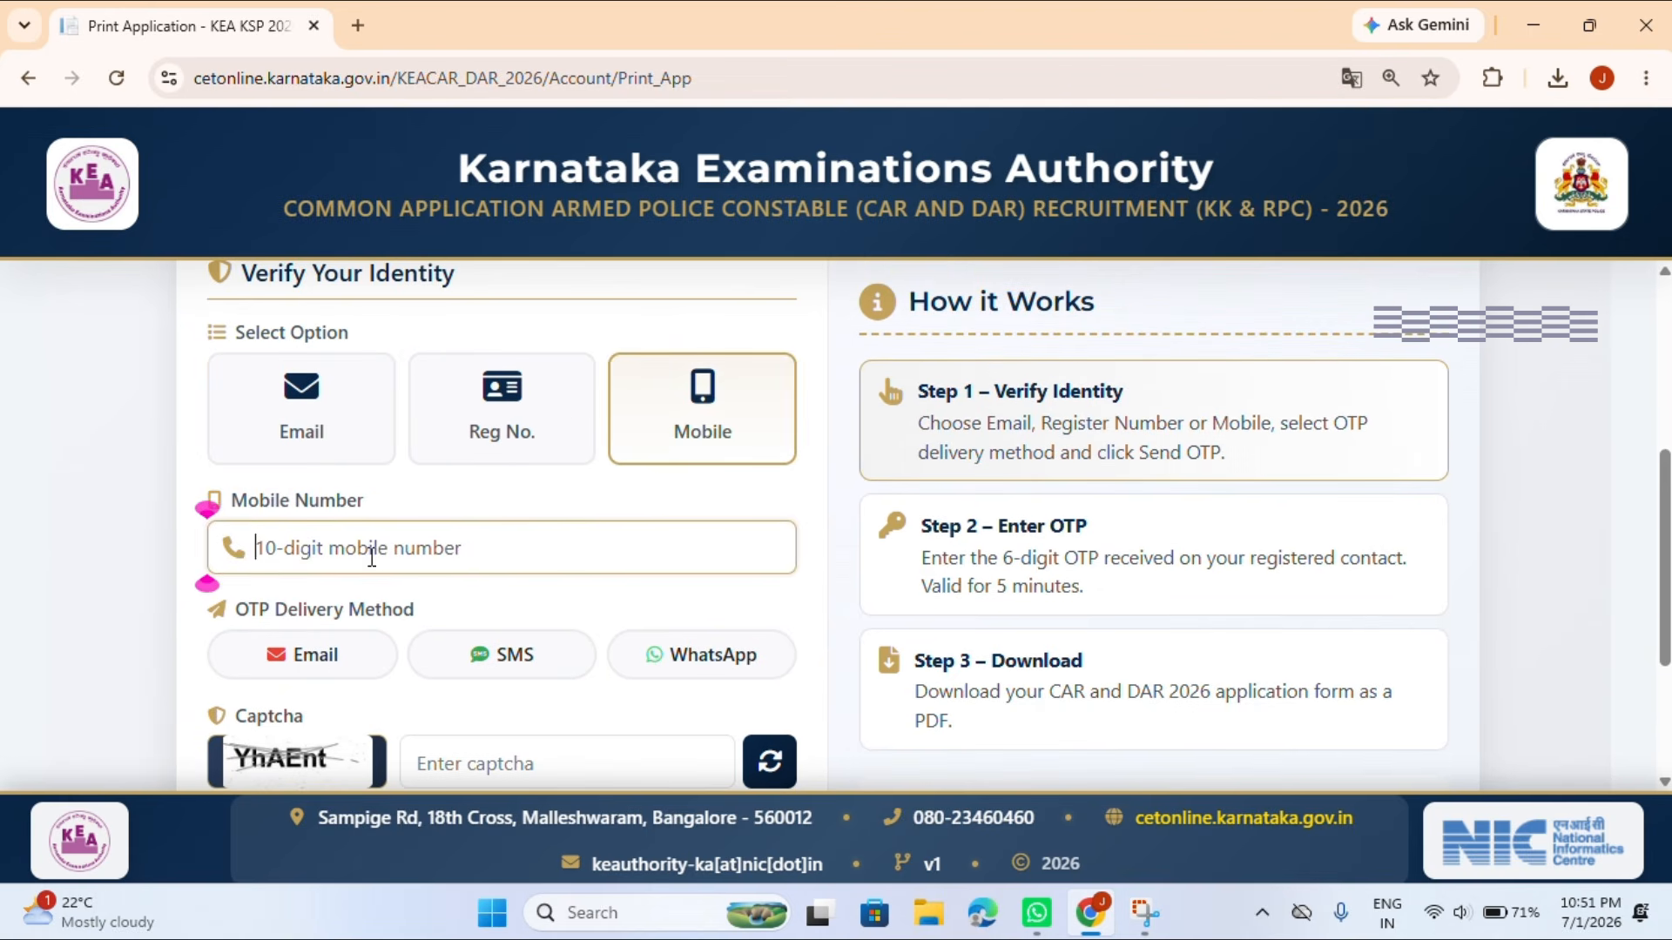
pyautogui.click(480, 667)
pyautogui.scroll(-2, 453, 620)
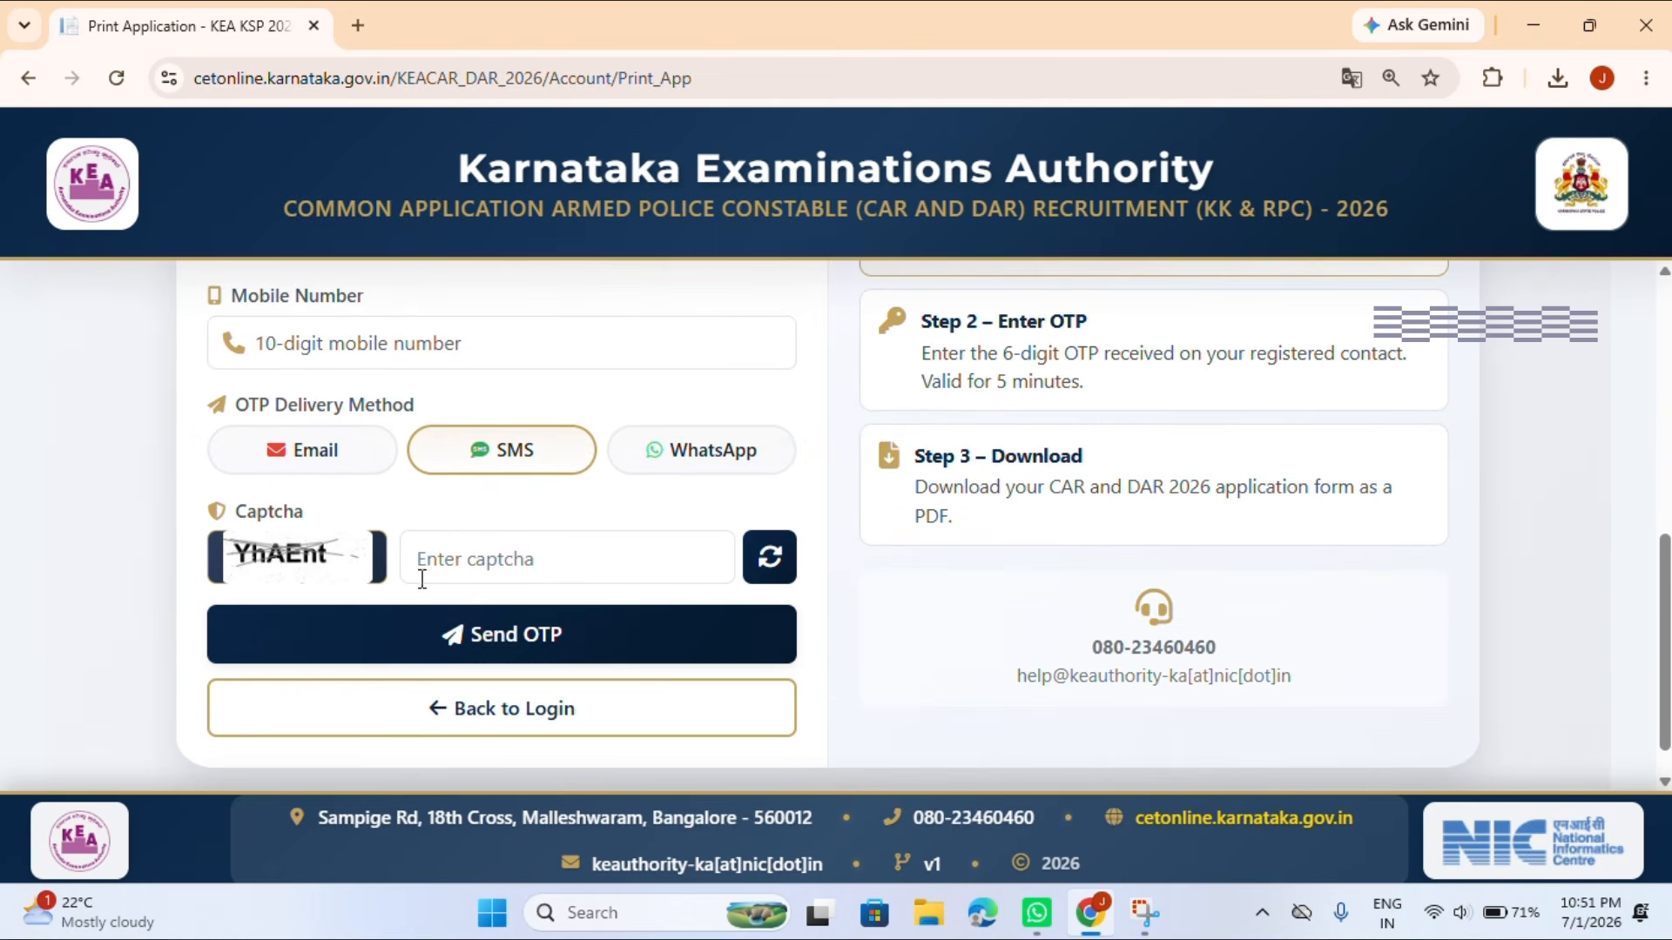